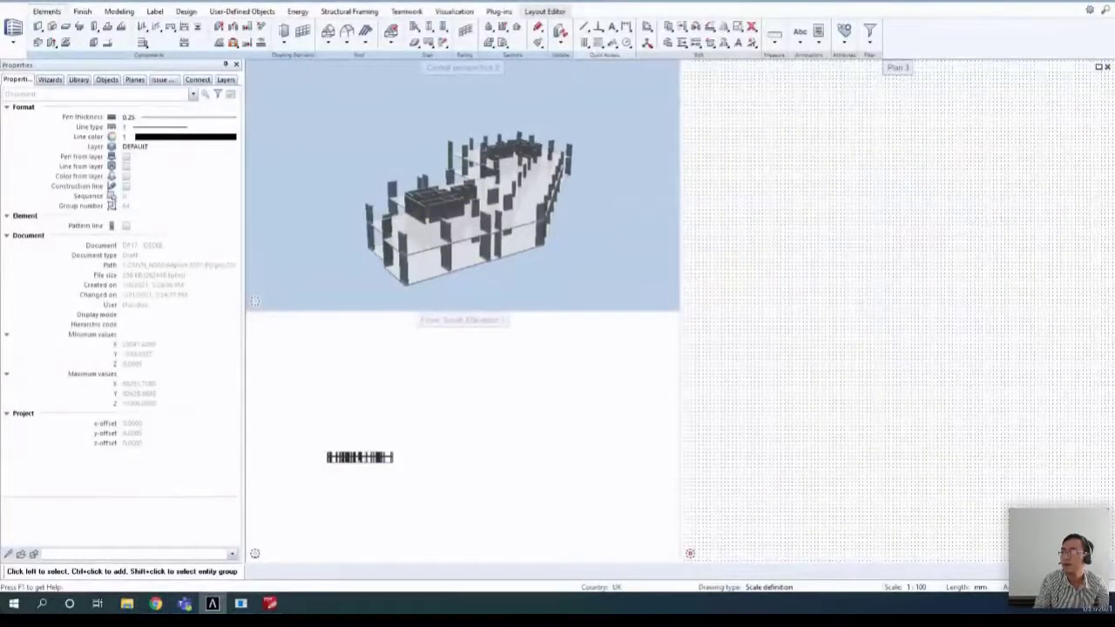
- Deactivate drawing file 17 DECKE of HẦM 1 and all active drawing files of TẦNG TRỆT and TẦNG 1 in the building structure
{"action": "middle_click", "coordinate": [888, 275]}
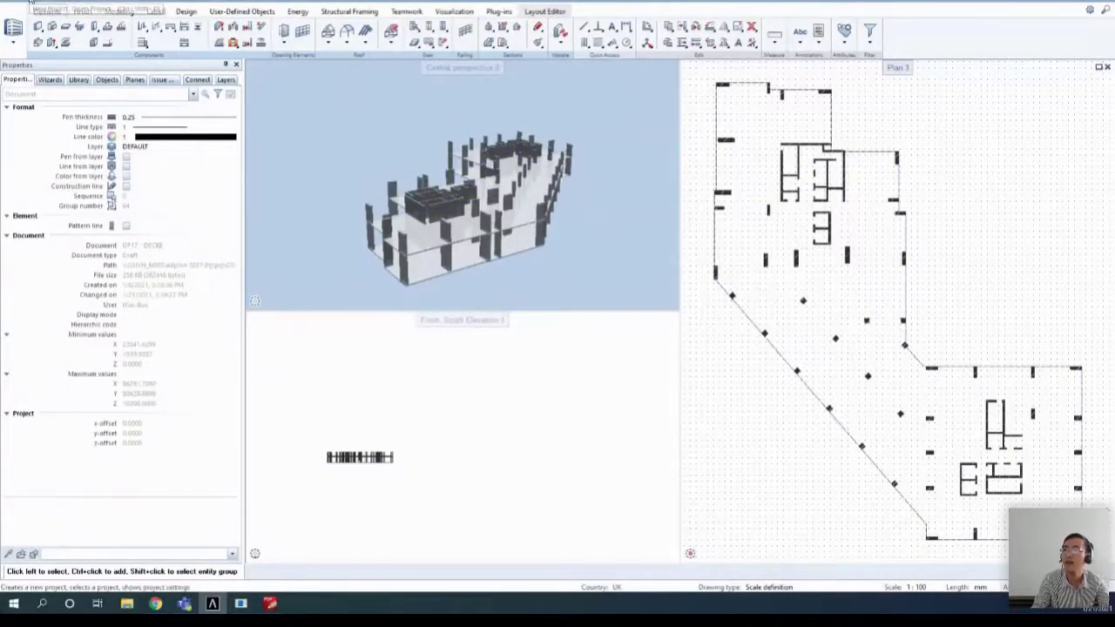
{"action": "scroll", "coordinate": [797, 289], "scroll_direction": "down", "scroll_amount": 3}
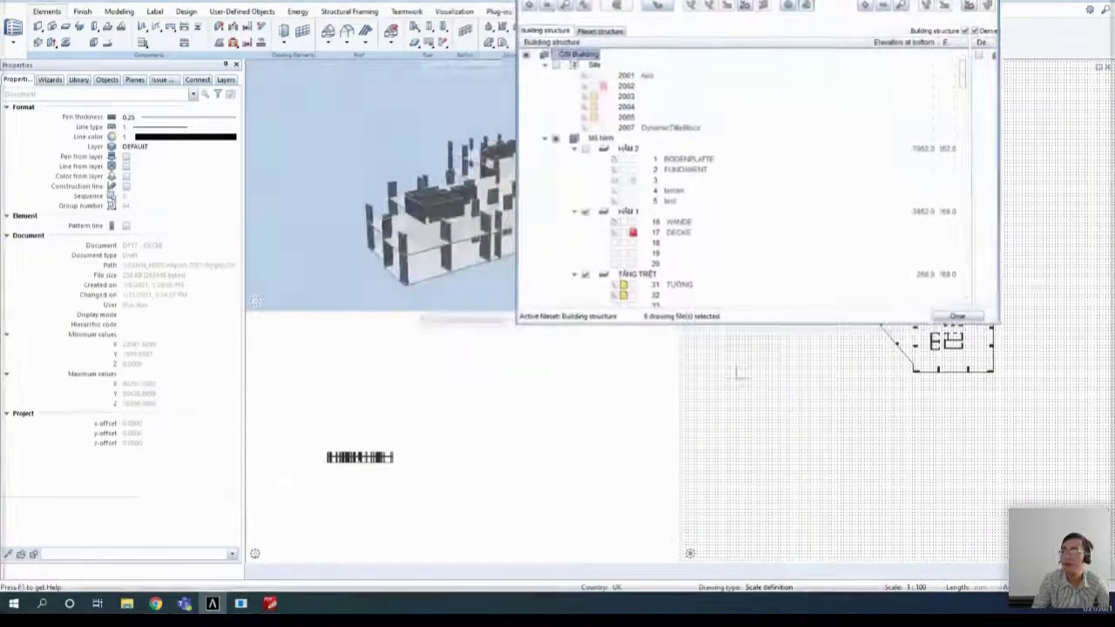
{"action": "double_click", "coordinate": [601, 2]}
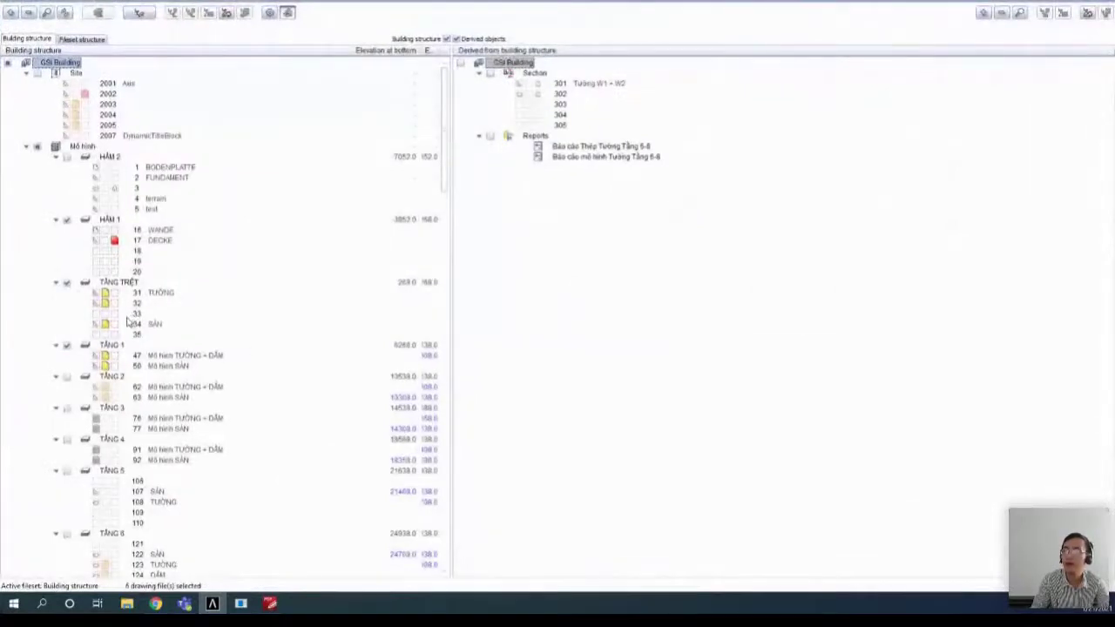
{"action": "scroll", "coordinate": [135, 316], "scroll_direction": "down", "scroll_amount": 1}
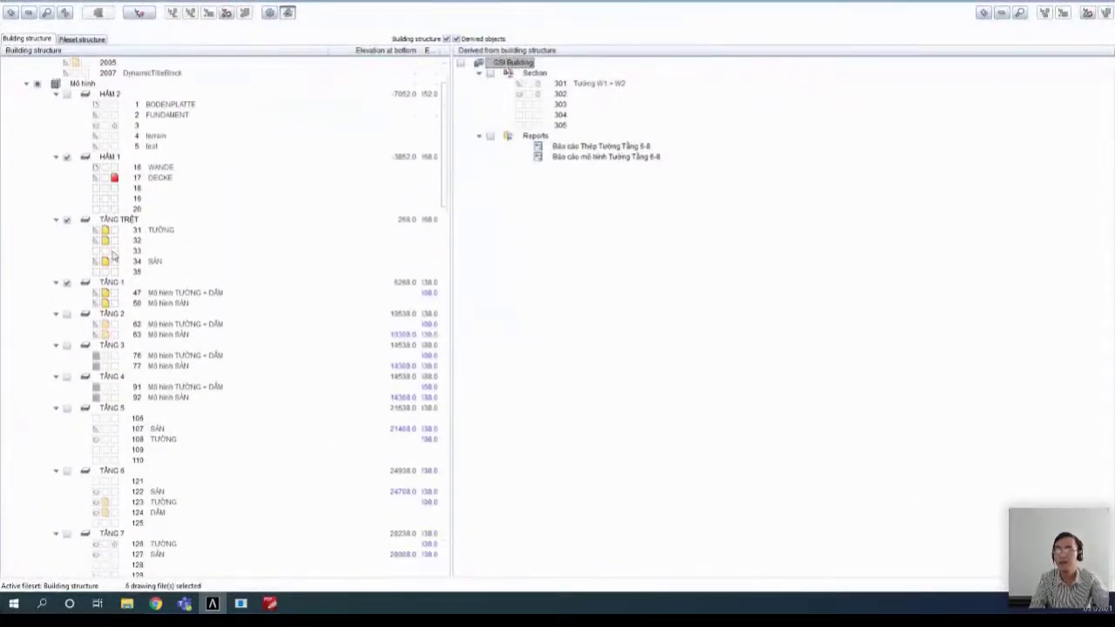
{"action": "scroll", "coordinate": [117, 196], "scroll_direction": "down", "scroll_amount": 1}
{"action": "left_click", "coordinate": [114, 178]}
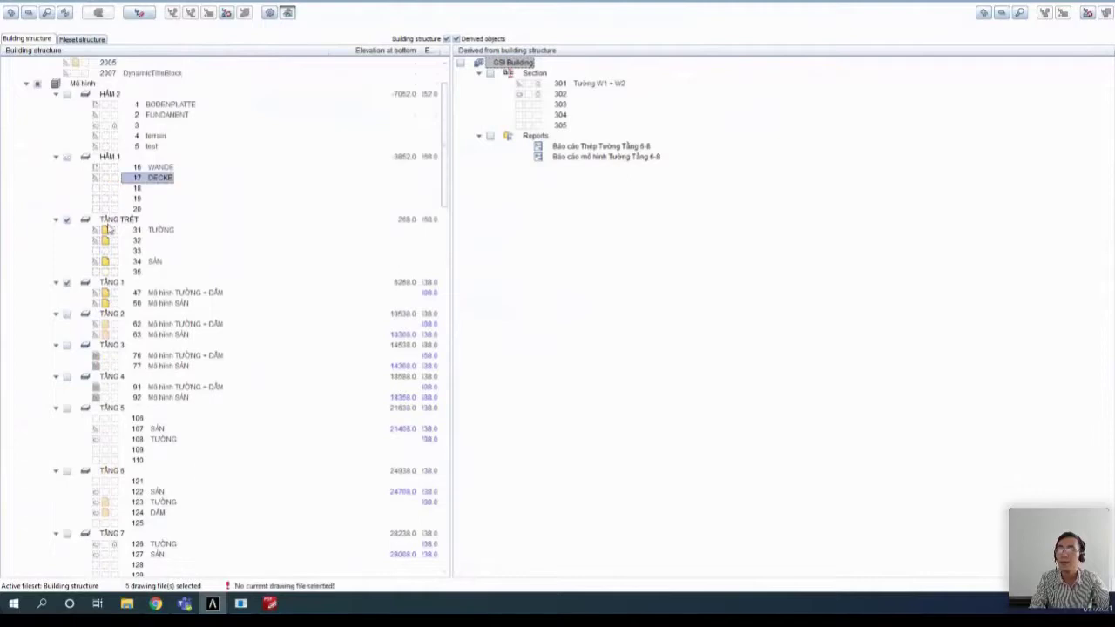
{"action": "left_click", "coordinate": [107, 229]}
{"action": "left_click", "coordinate": [105, 242]}
{"action": "left_click", "coordinate": [106, 261]}
{"action": "left_click", "coordinate": [105, 294]}
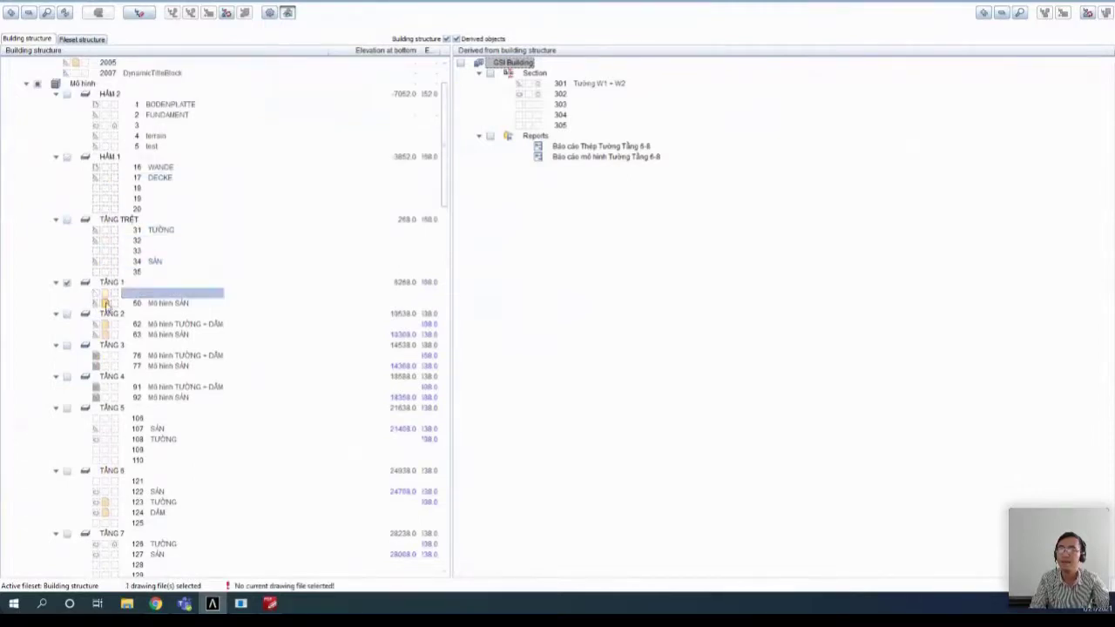
{"action": "left_click", "coordinate": [105, 304]}
- Activate TẦNG 6 in the building structure, make drawing file 123 TƯỜNG the current one, and return to the model
{"action": "scroll", "coordinate": [91, 331], "scroll_direction": "down", "scroll_amount": 5}
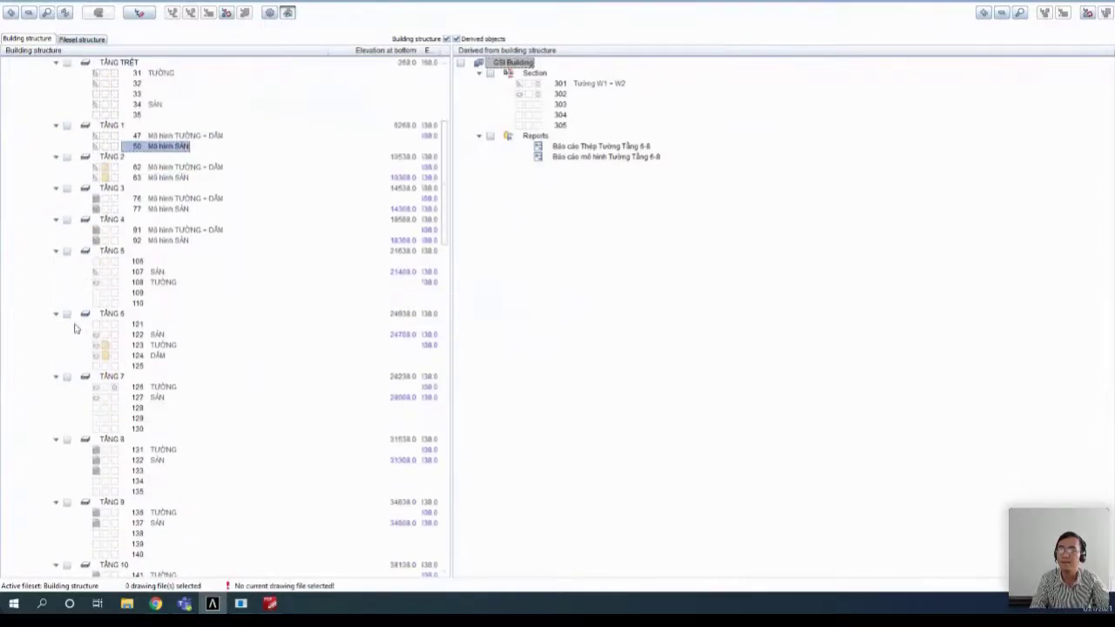
{"action": "left_click", "coordinate": [67, 314]}
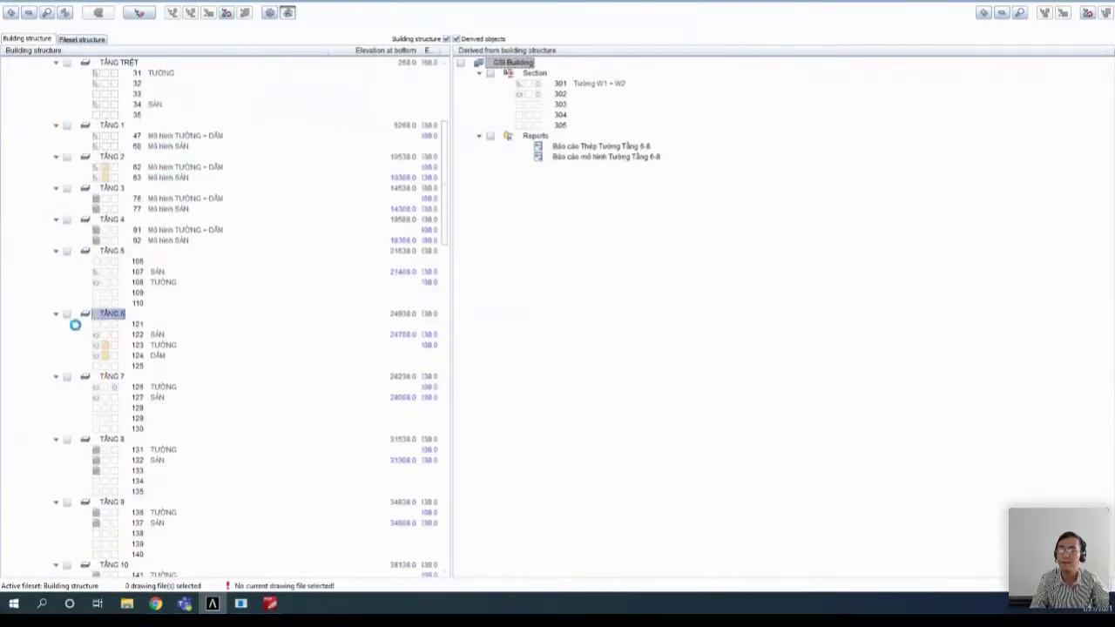
{"action": "left_click", "coordinate": [113, 348]}
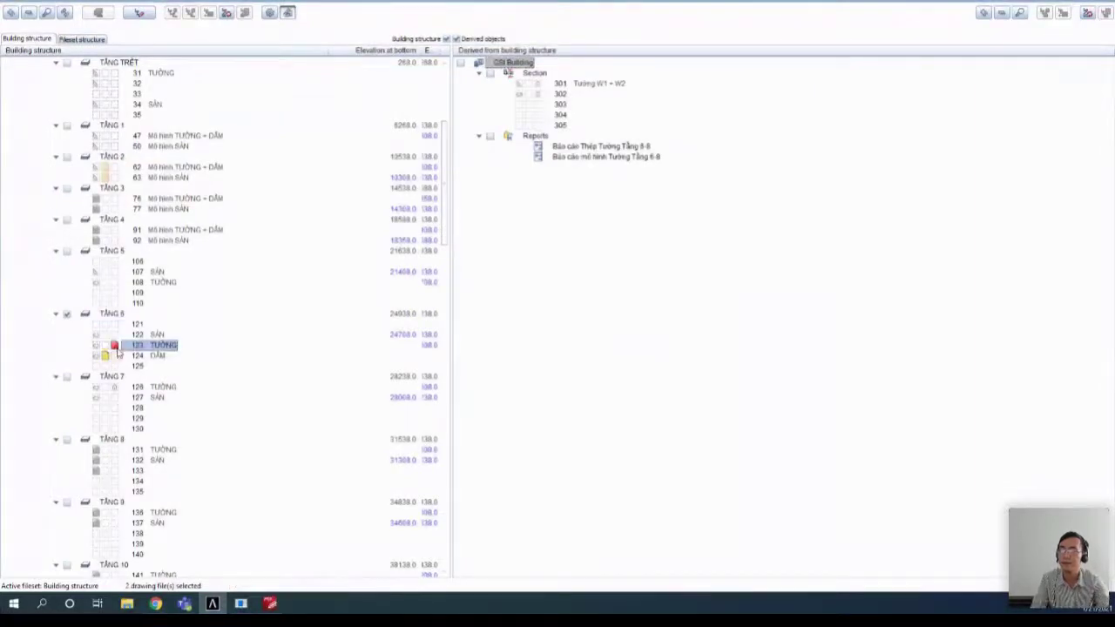
{"action": "key", "text": "Escape"}
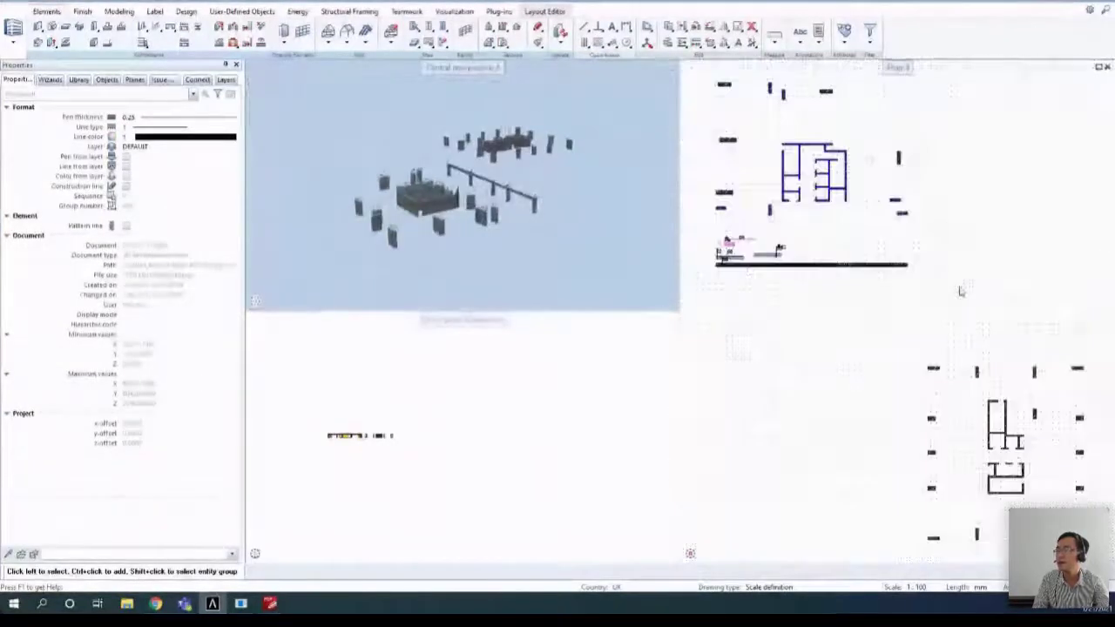
- Open the Betonstabstahl (A) bar catalog for editing from the cross-section catalogs in the default settings
{"action": "scroll", "coordinate": [744, 227], "scroll_direction": "up", "scroll_amount": 4}
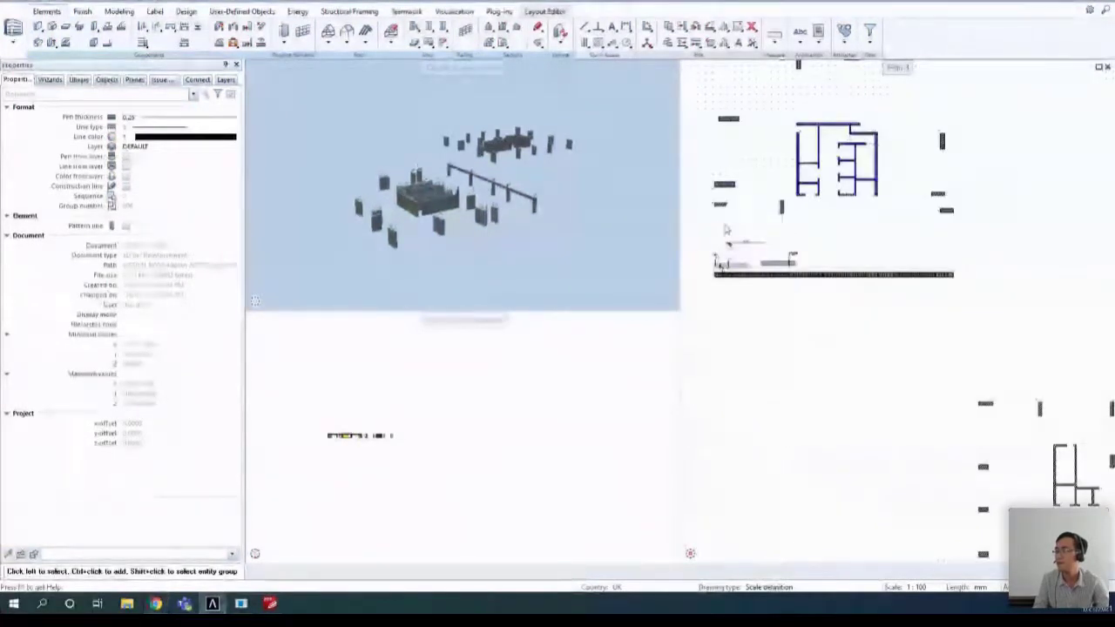
{"action": "scroll", "coordinate": [726, 229], "scroll_direction": "up", "scroll_amount": 5}
{"action": "scroll", "coordinate": [694, 365], "scroll_direction": "down", "scroll_amount": 5}
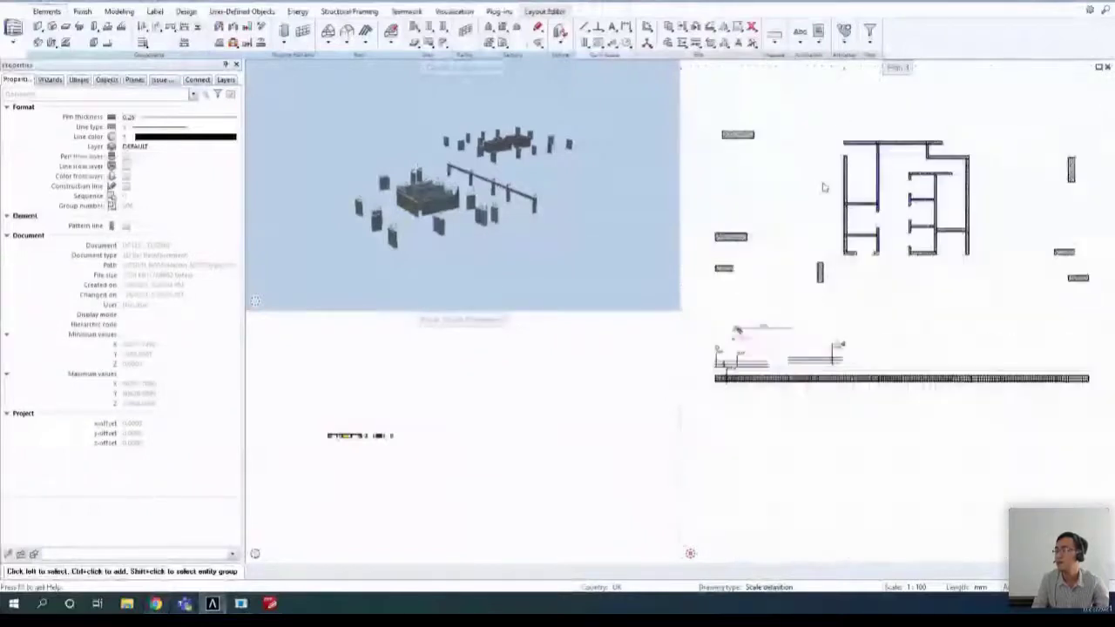
{"action": "scroll", "coordinate": [1000, 275], "scroll_direction": "up", "scroll_amount": 3}
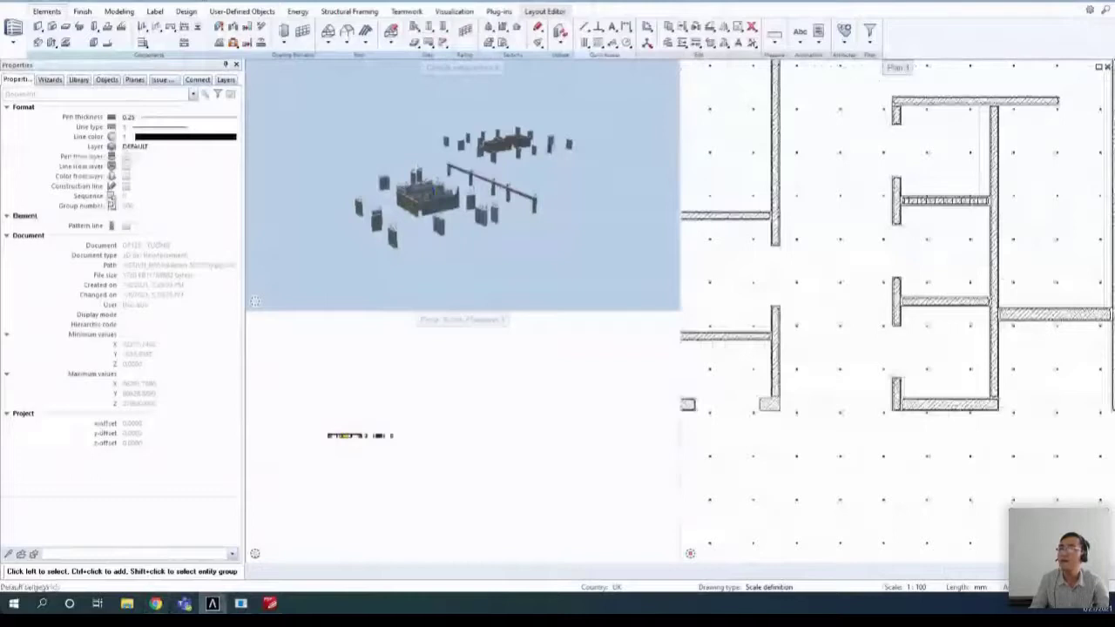
{"action": "left_click", "coordinate": [196, 1]}
{"action": "left_click", "coordinate": [217, 34]}
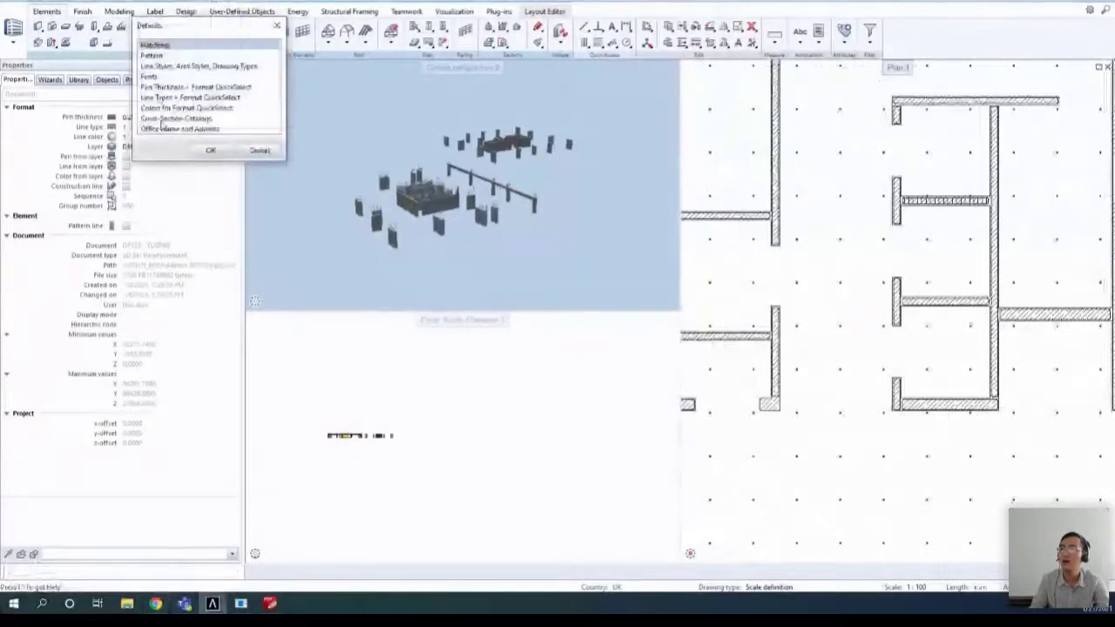
{"action": "double_click", "coordinate": [161, 119]}
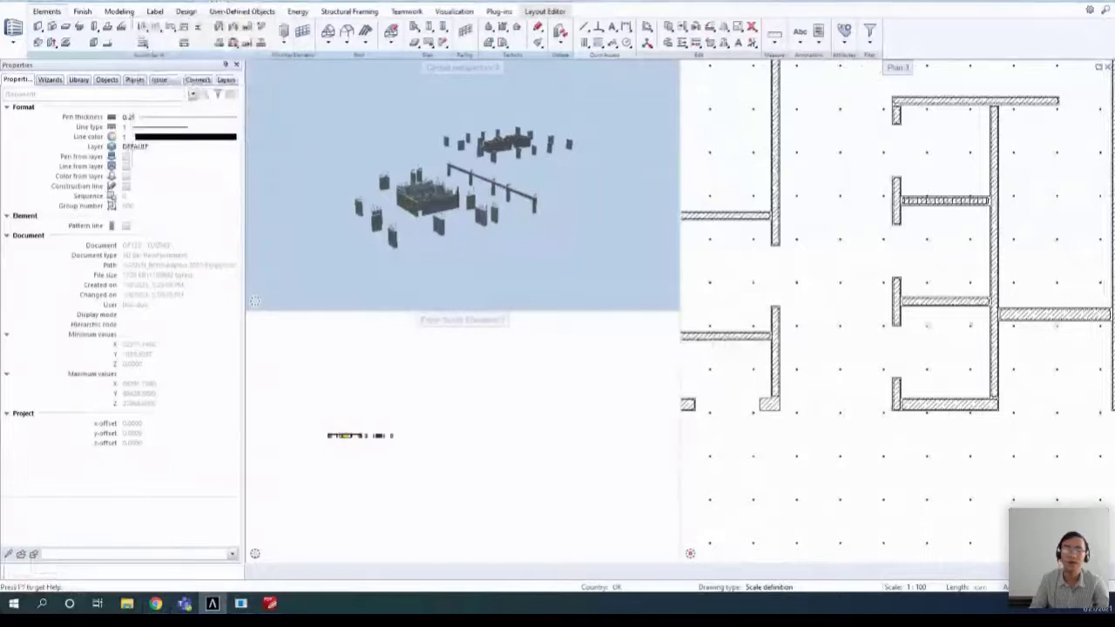
{"action": "left_click_drag", "start_coordinate": [142, 8], "coordinate": [350, 48]}
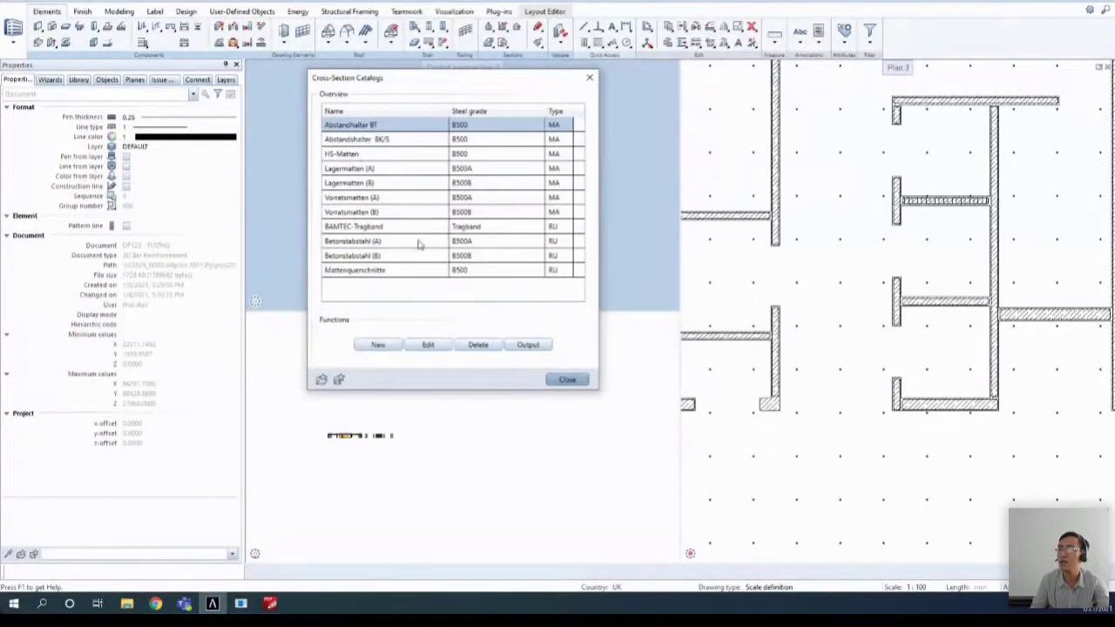
{"action": "left_click", "coordinate": [351, 242]}
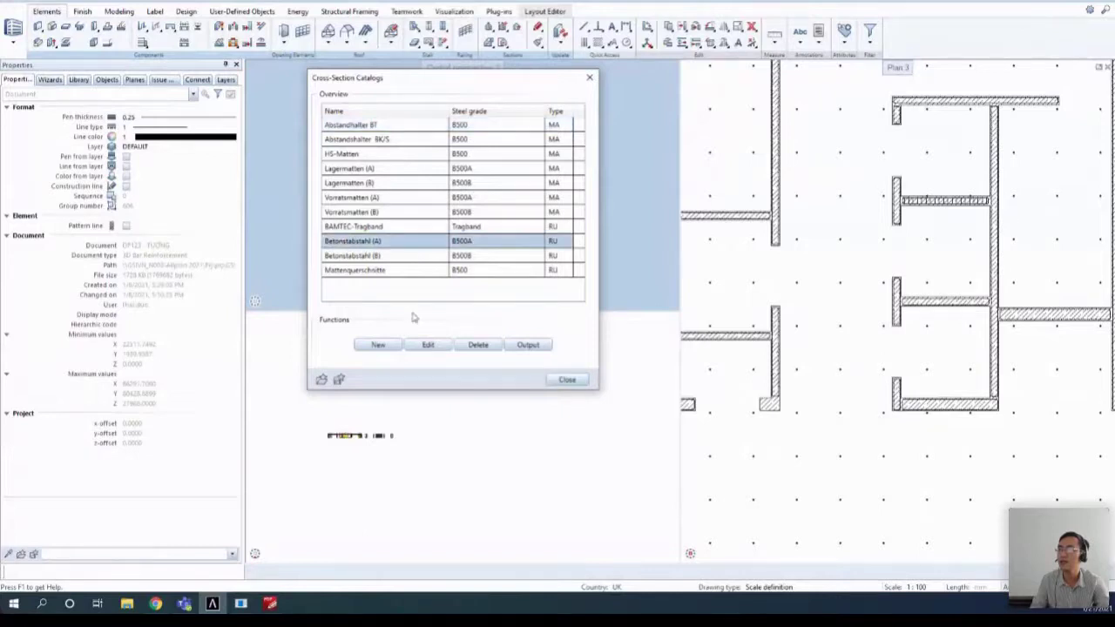
{"action": "left_click", "coordinate": [427, 345]}
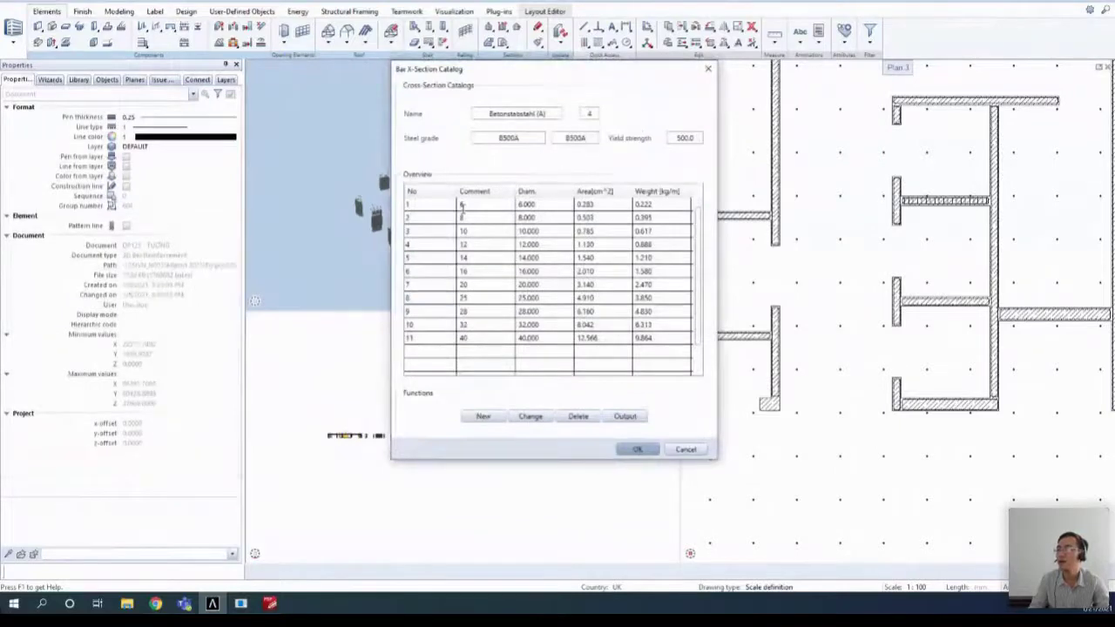
- Examine the bar comments, diameters and yield strength in the Betonstabstahl (A) catalog
{"action": "left_click", "coordinate": [465, 204]}
{"action": "key", "text": "Down"}
{"action": "key", "text": "Down"}
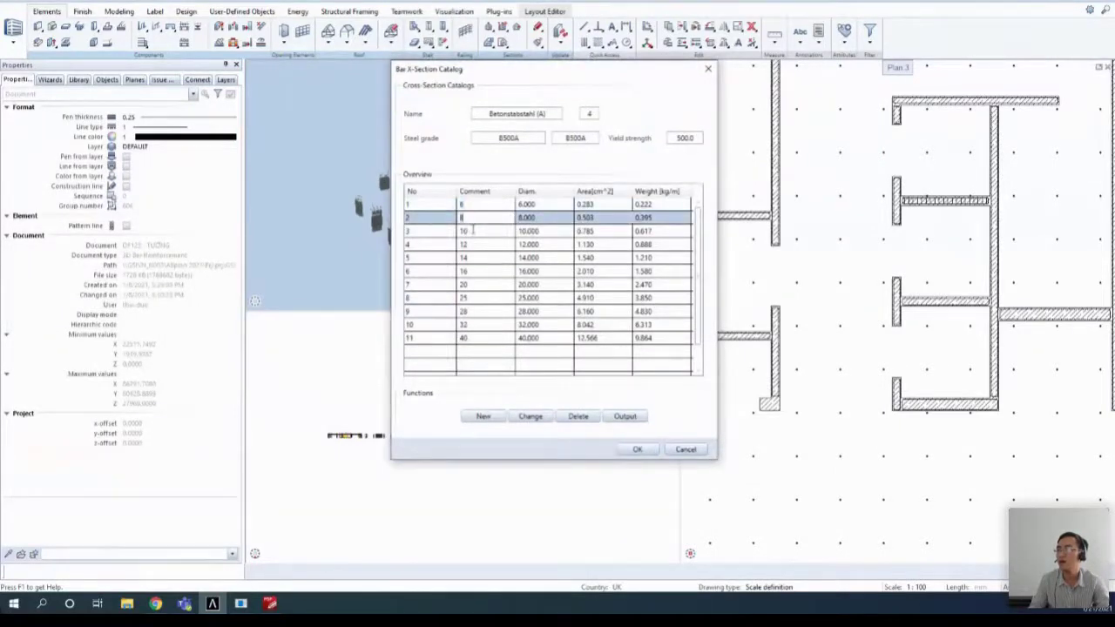
{"action": "left_click", "coordinate": [559, 204]}
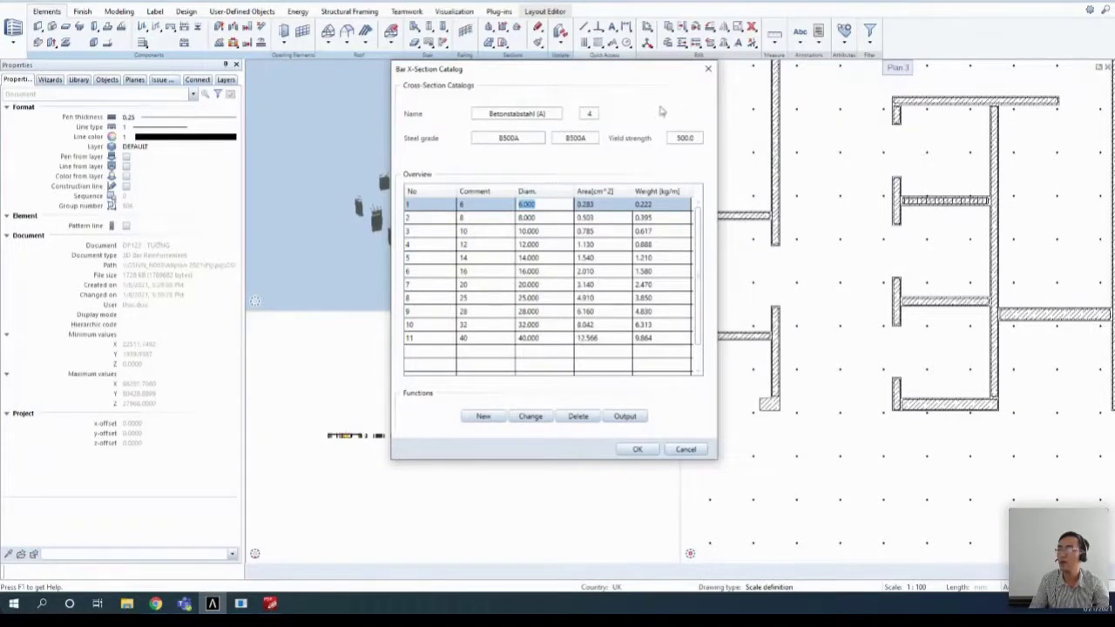
{"action": "left_click", "coordinate": [685, 139]}
{"action": "left_click_drag", "start_coordinate": [702, 138], "coordinate": [675, 138]}
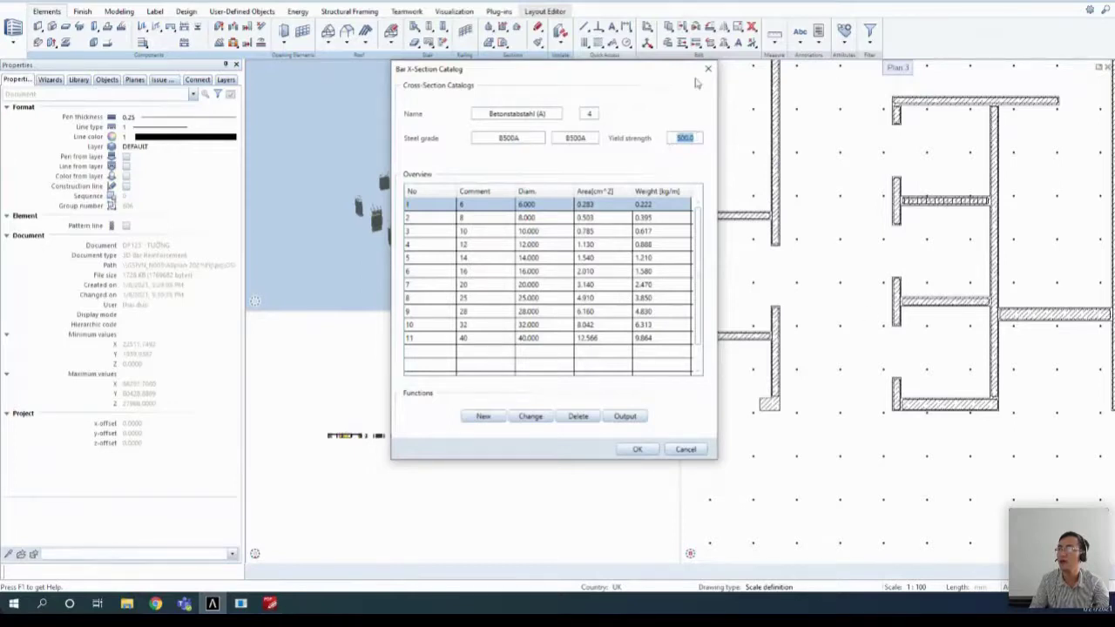
{"action": "left_click", "coordinate": [689, 141]}
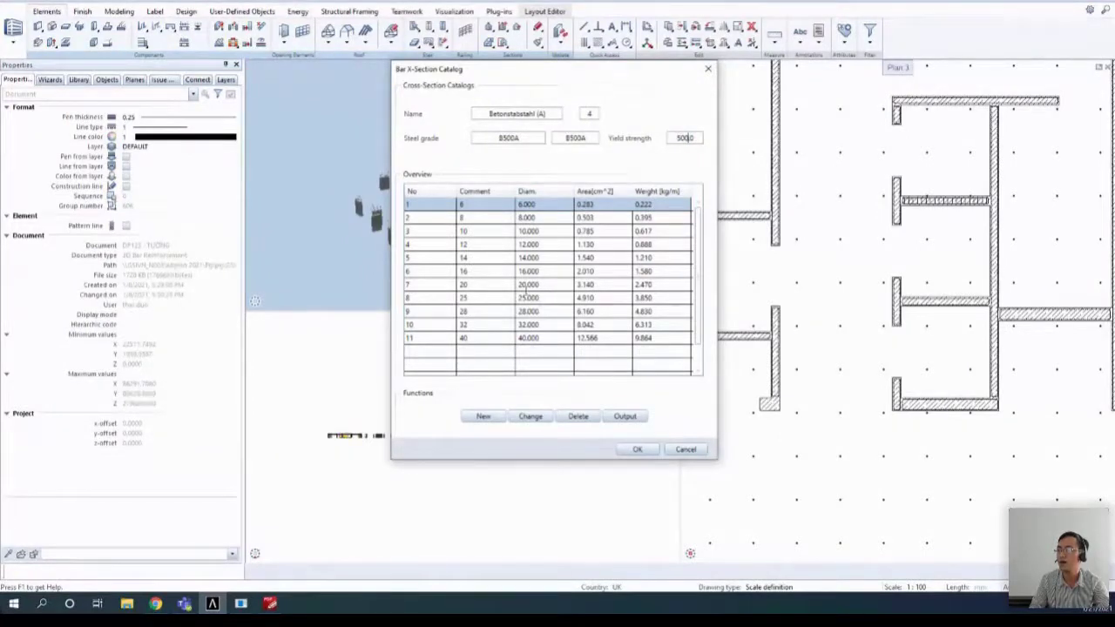
- Try starting a new bar diameter entry in the Betonstabstahl (A) catalog and leave the cross-section catalogs
{"action": "left_click", "coordinate": [439, 358]}
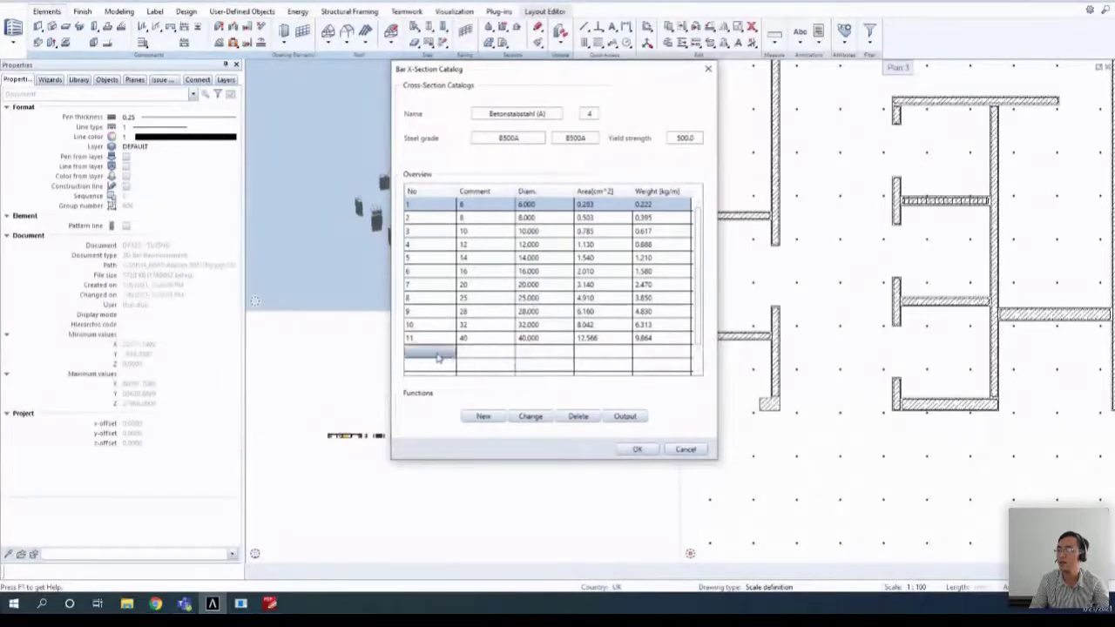
{"action": "double_click", "coordinate": [439, 358]}
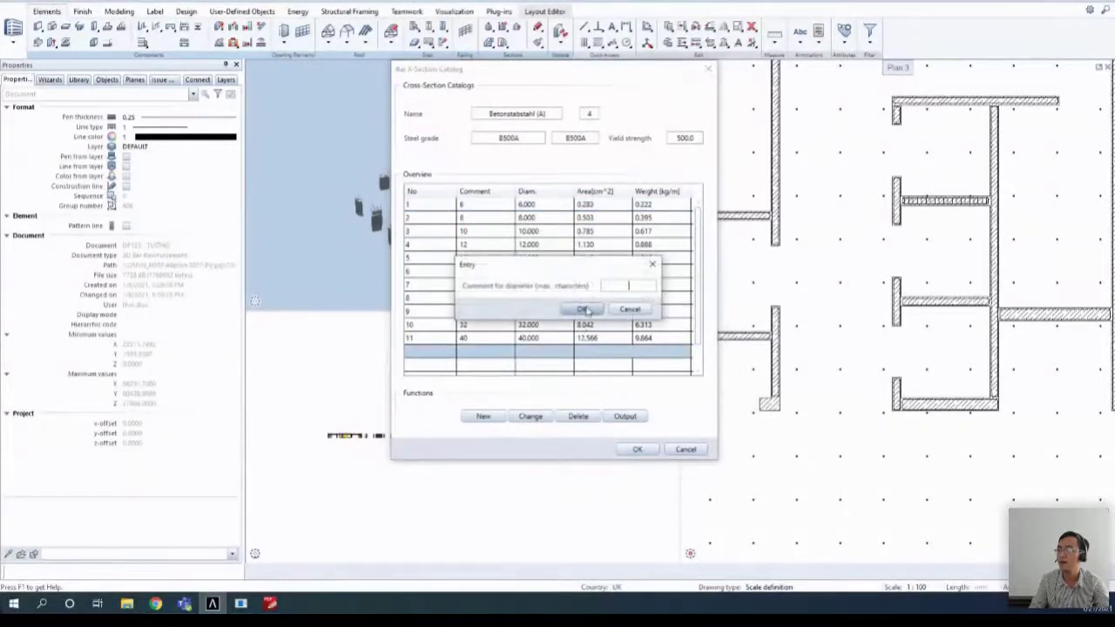
{"action": "left_click", "coordinate": [652, 263]}
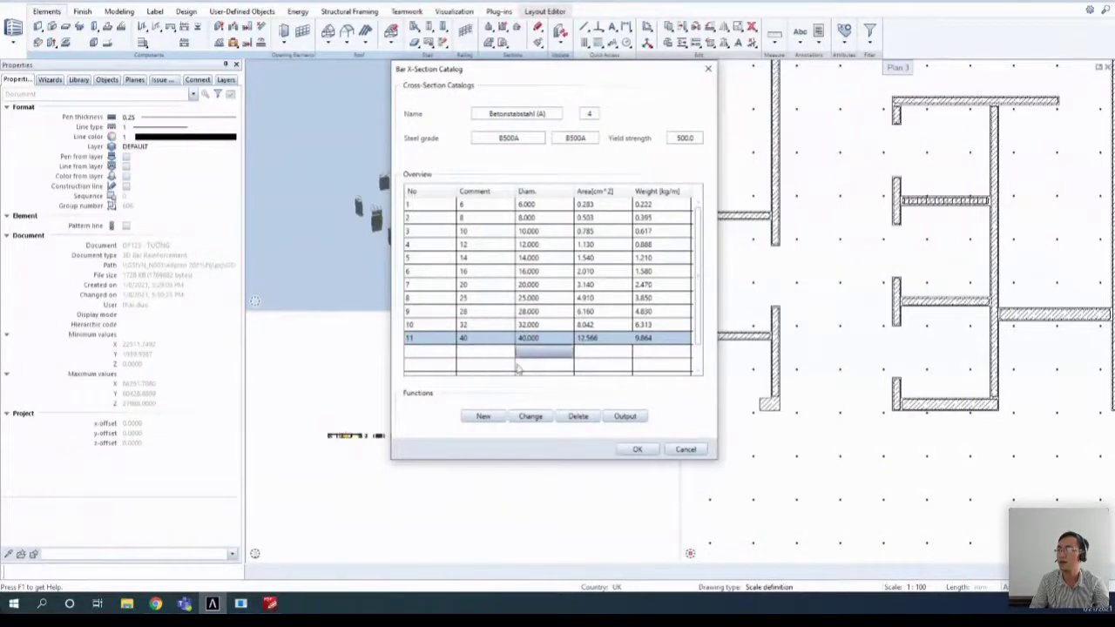
{"action": "left_click", "coordinate": [486, 416]}
{"action": "left_click", "coordinate": [652, 265]}
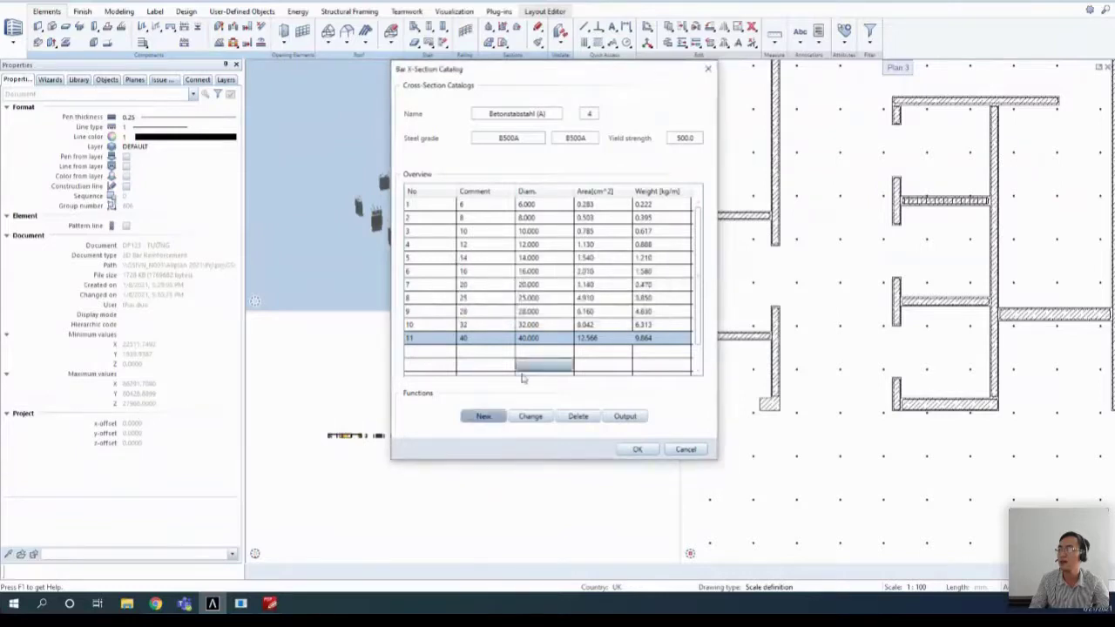
{"action": "left_click", "coordinate": [638, 449]}
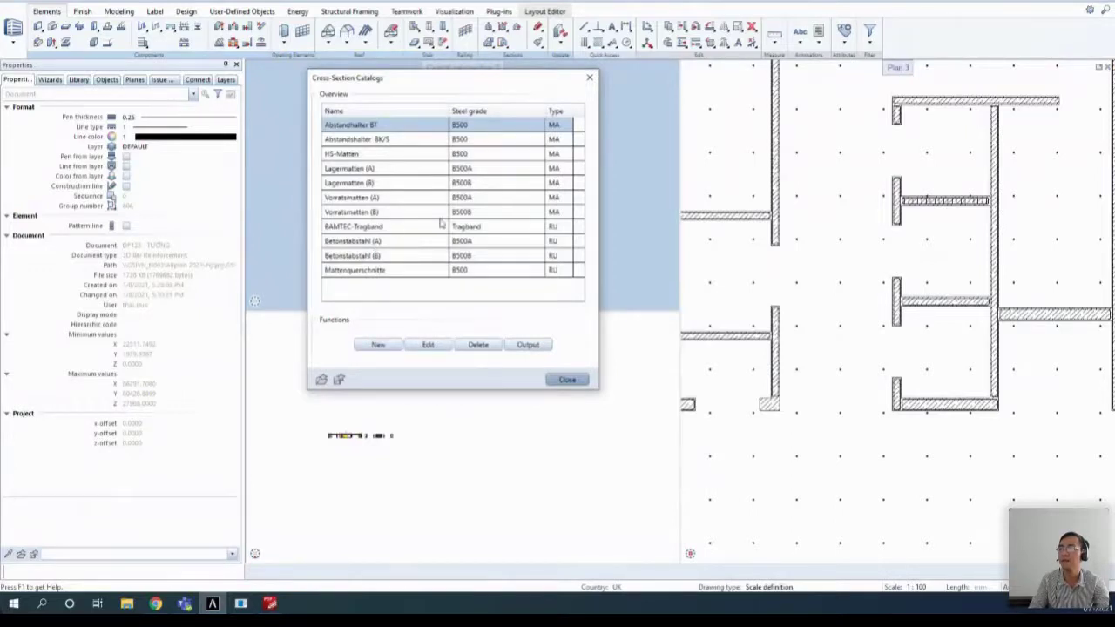
{"action": "left_click", "coordinate": [590, 77]}
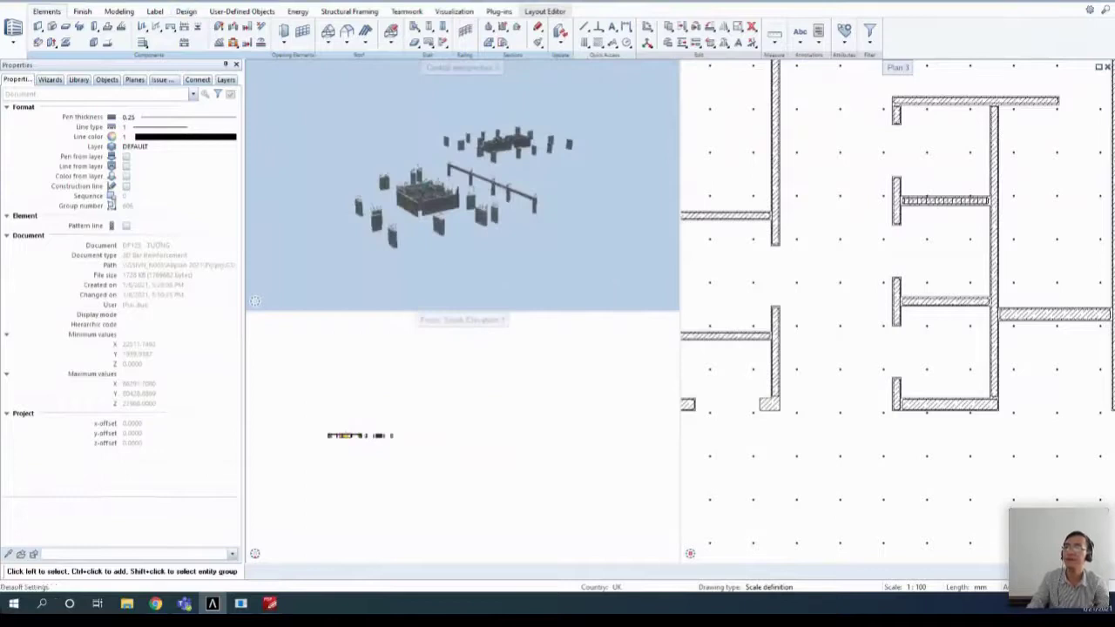
- Set the reinforcement standard to DIN EN in the program options
{"action": "left_click", "coordinate": [206, 2]}
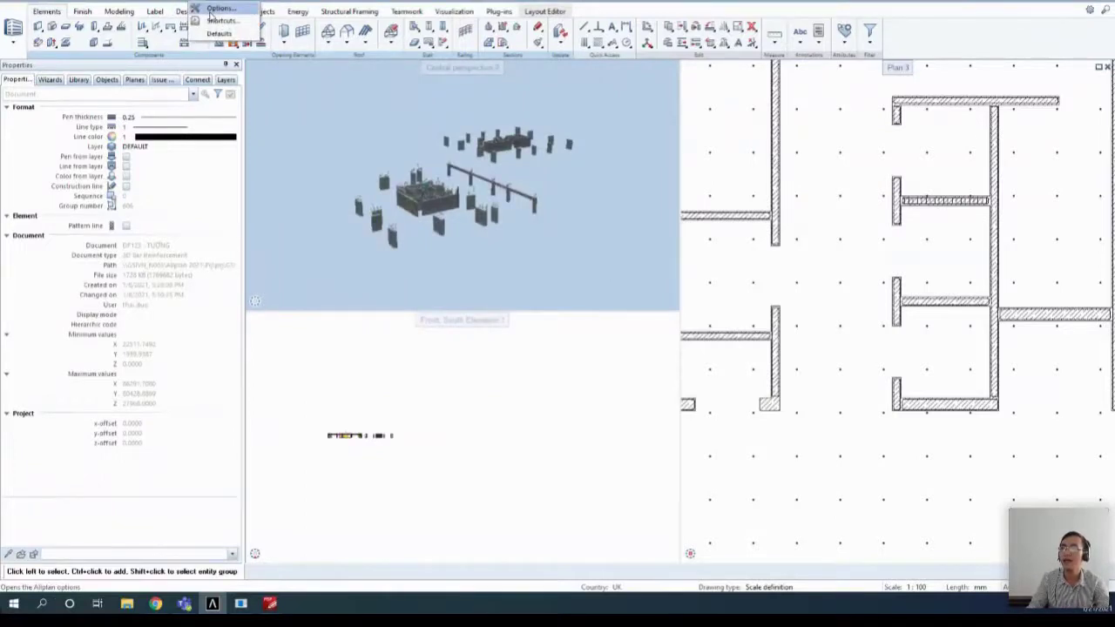
{"action": "left_click", "coordinate": [213, 9]}
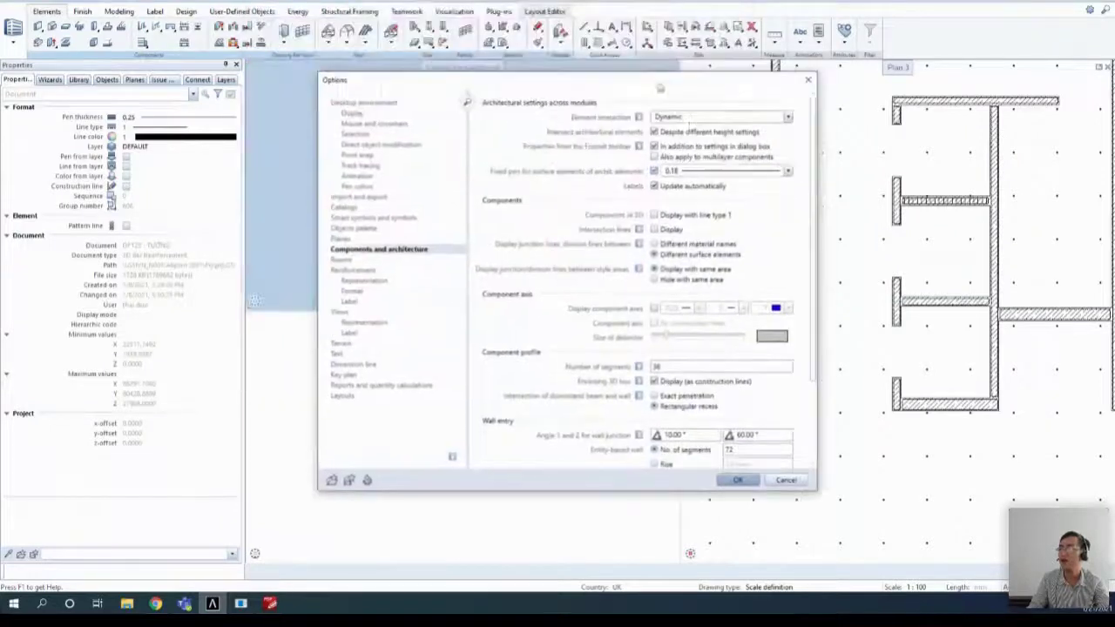
{"action": "left_click", "coordinate": [361, 271]}
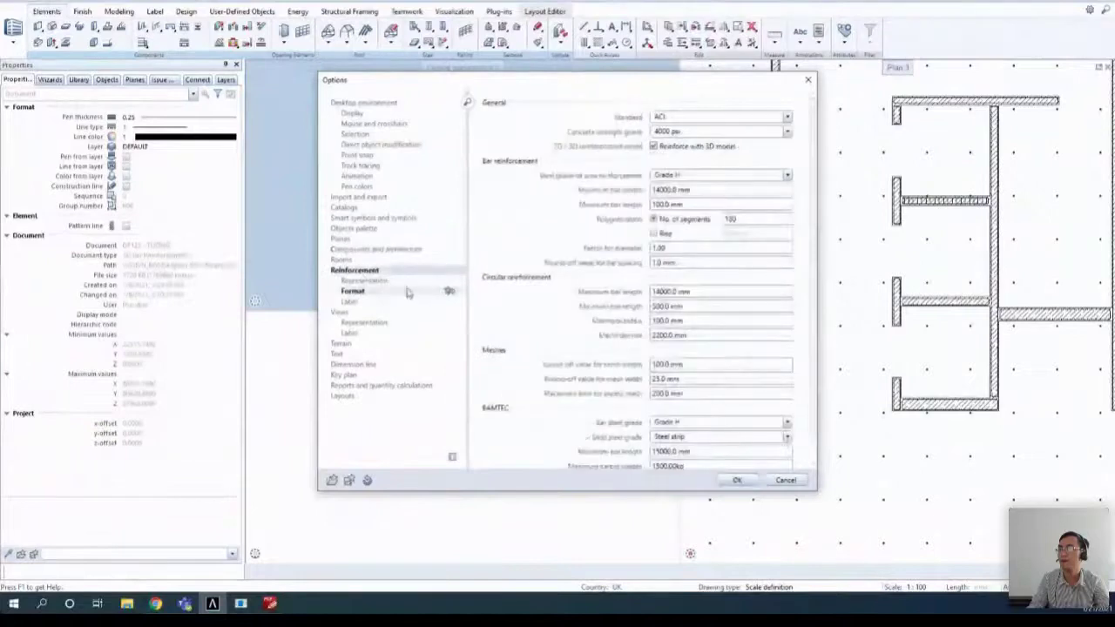
{"action": "left_click", "coordinate": [714, 119]}
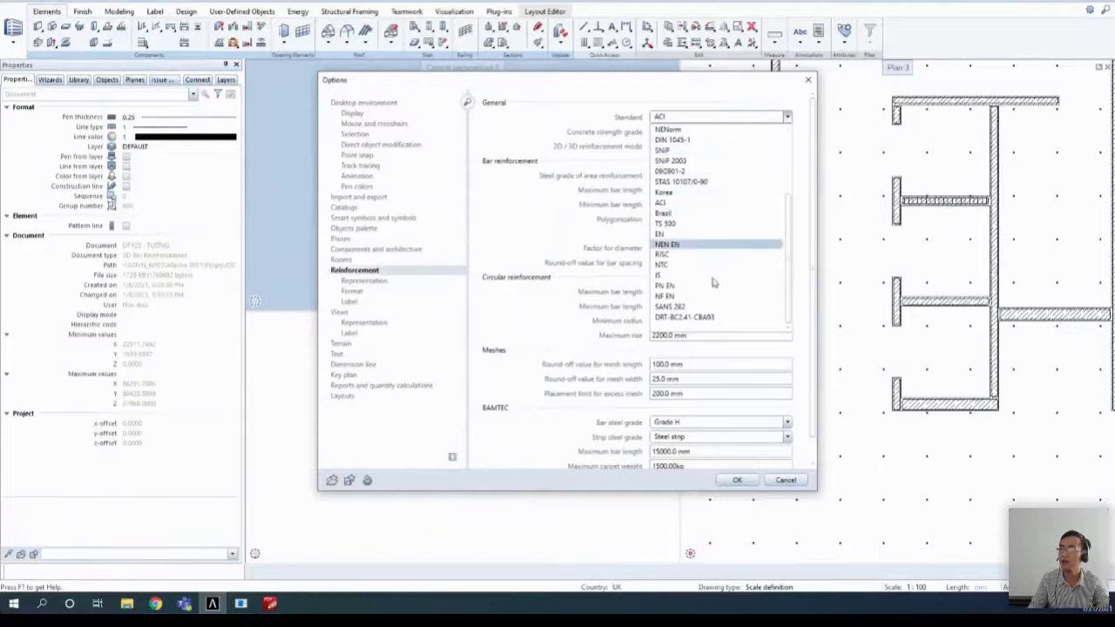
{"action": "scroll", "coordinate": [704, 257], "scroll_direction": "up", "scroll_amount": 3}
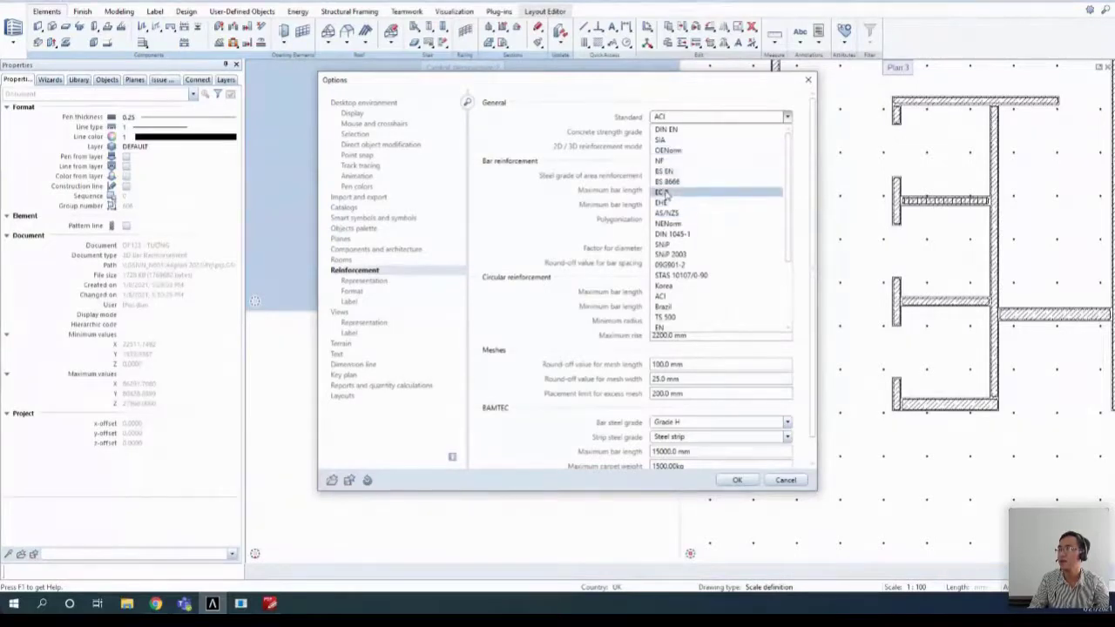
{"action": "left_click", "coordinate": [666, 129]}
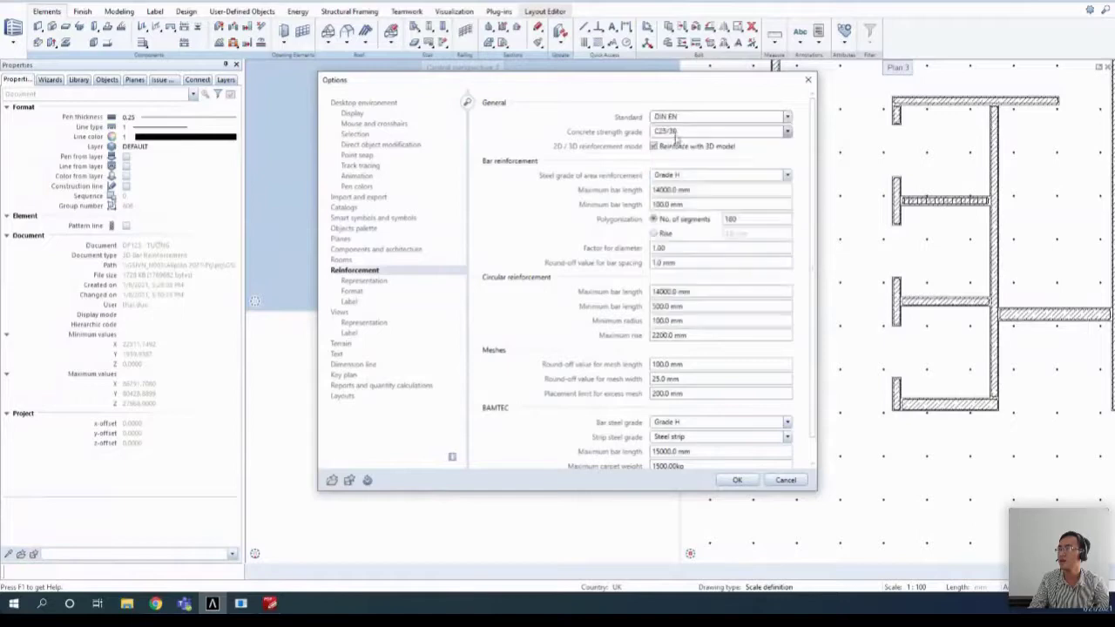
{"action": "left_click", "coordinate": [737, 480]}
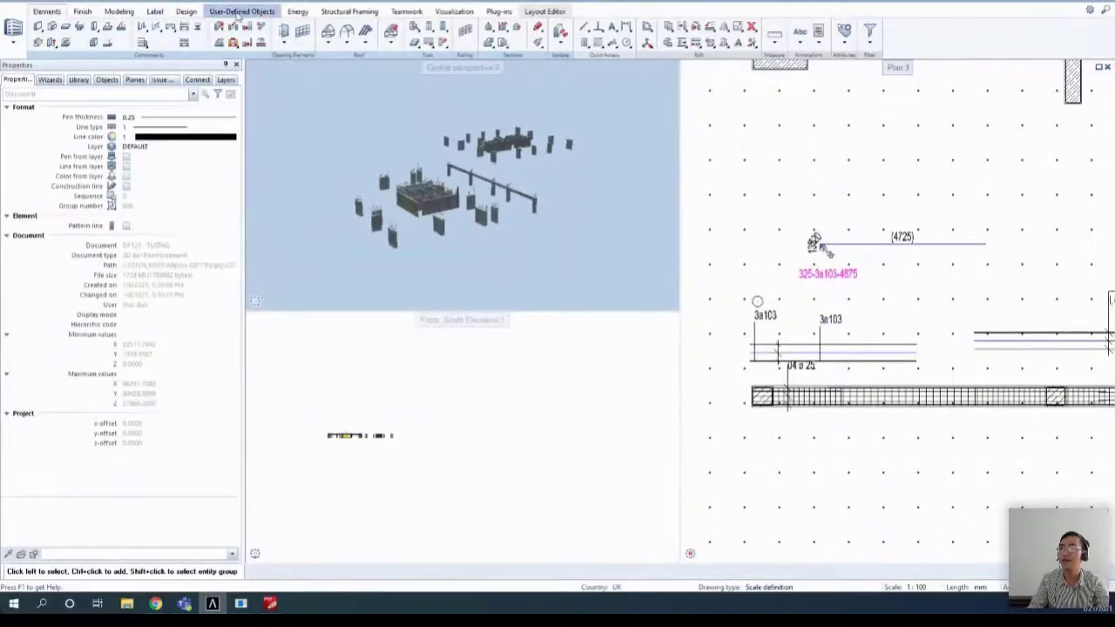
- Switch to the engineering toolset that contains the bar reinforcement commands
{"action": "left_click", "coordinate": [245, 11]}
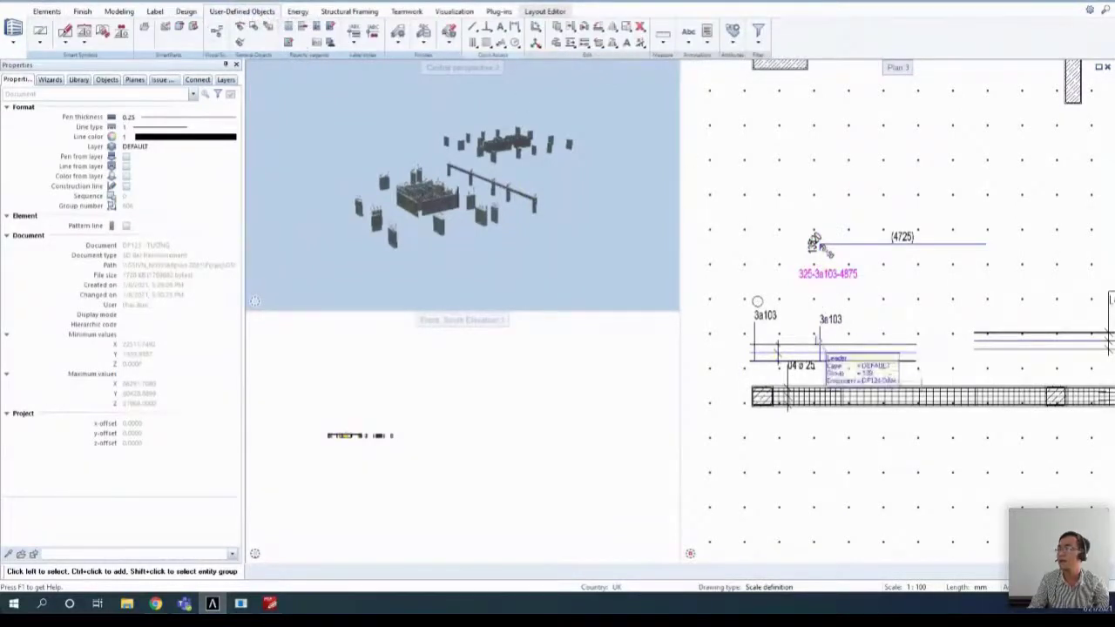
{"action": "scroll", "coordinate": [736, 318], "scroll_direction": "up", "scroll_amount": 2}
{"action": "scroll", "coordinate": [856, 407], "scroll_direction": "up", "scroll_amount": 1}
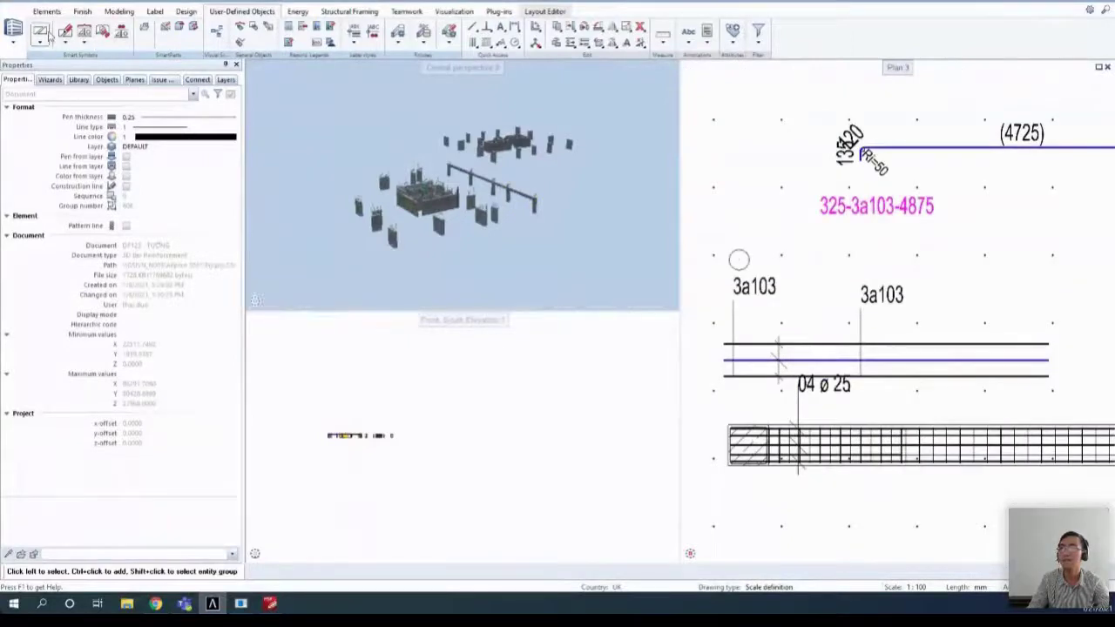
{"action": "left_click", "coordinate": [14, 35]}
{"action": "left_click", "coordinate": [54, 66]}
{"action": "left_click", "coordinate": [168, 11]}
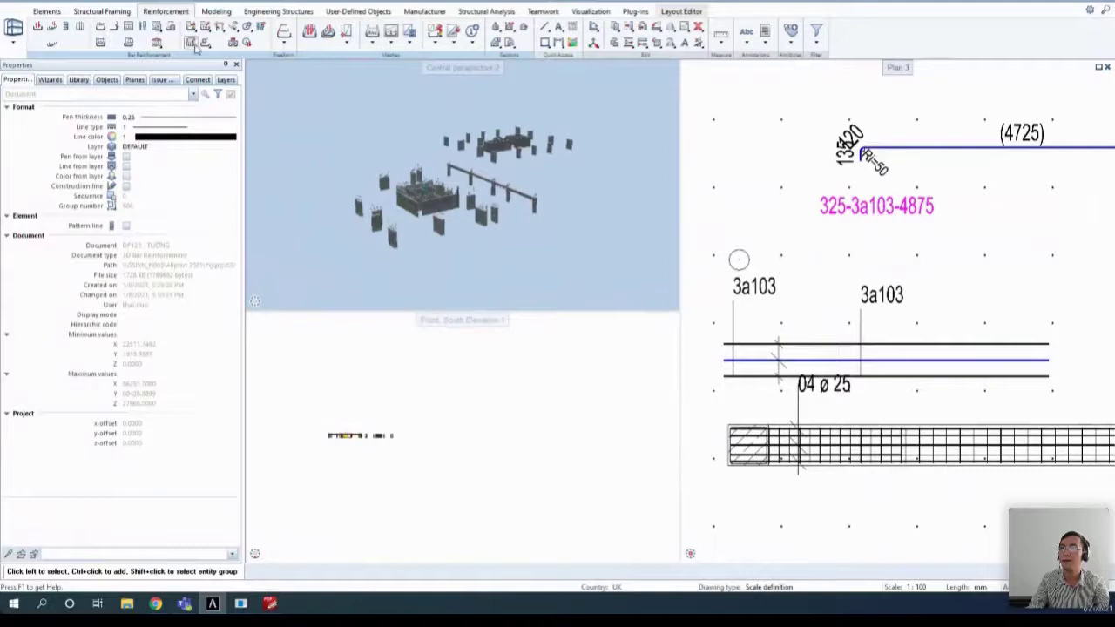
- Label the 3a103 bars beside their existing labels, showing mark number, number of pieces and length at angle 0
{"action": "left_click", "coordinate": [101, 43]}
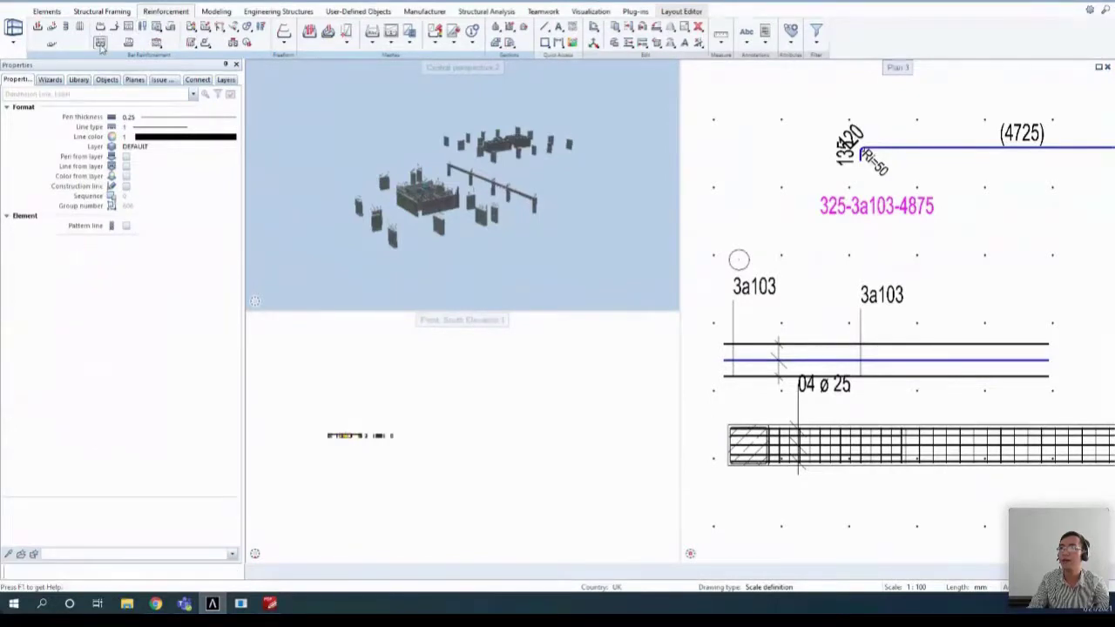
{"action": "left_click", "coordinate": [936, 359]}
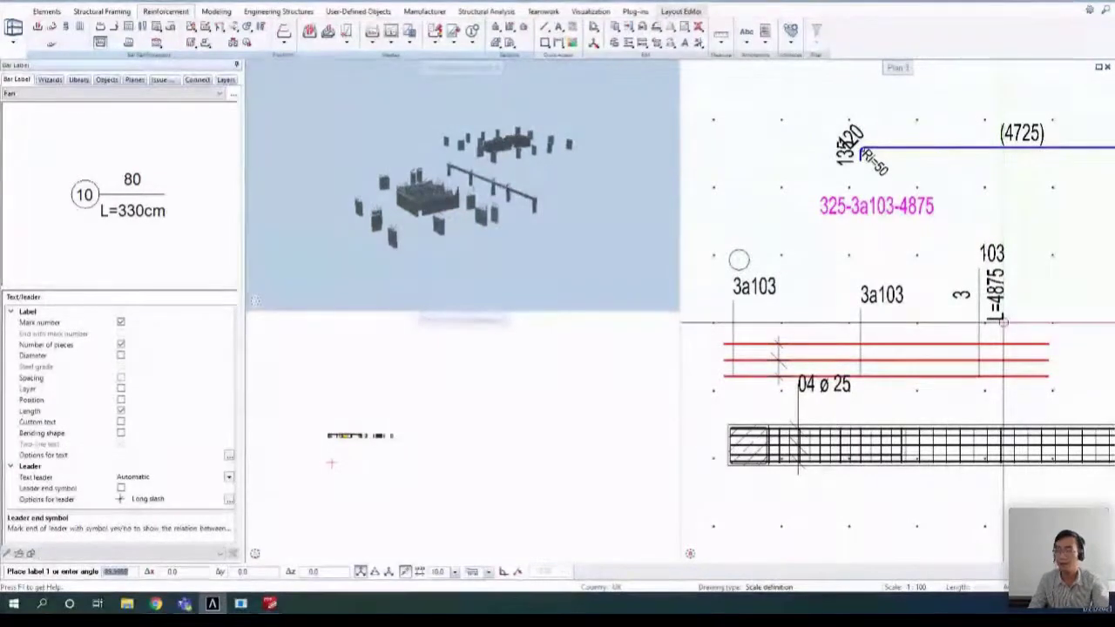
{"action": "type", "text": "0"}
{"action": "scroll", "coordinate": [995, 296], "scroll_direction": "up", "scroll_amount": 3}
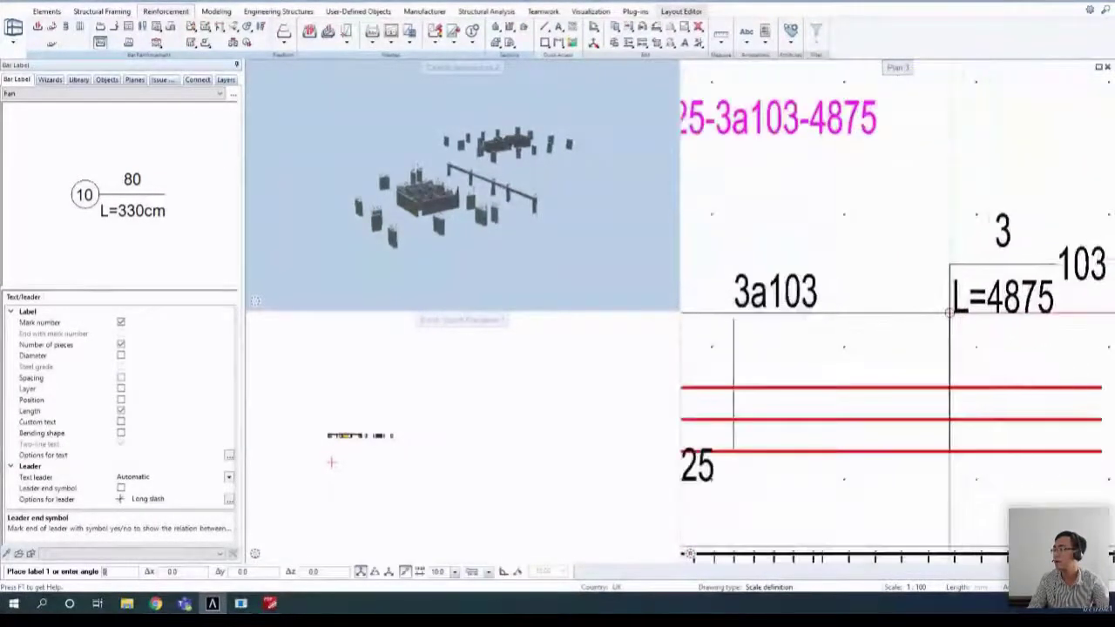
{"action": "scroll", "coordinate": [921, 323], "scroll_direction": "down", "scroll_amount": 1}
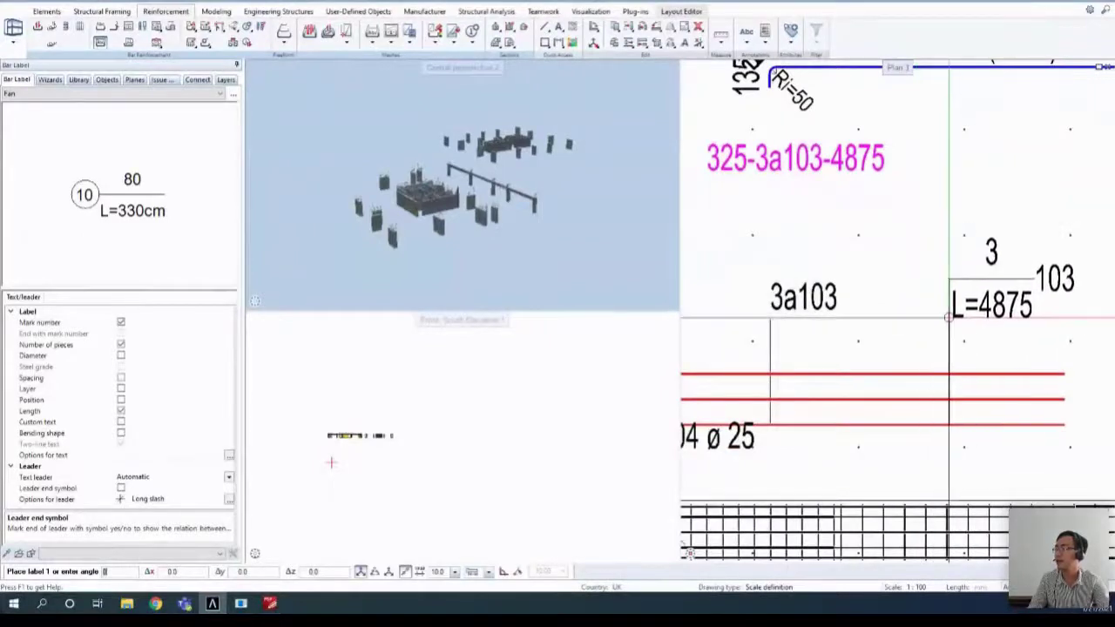
{"action": "left_click", "coordinate": [948, 318]}
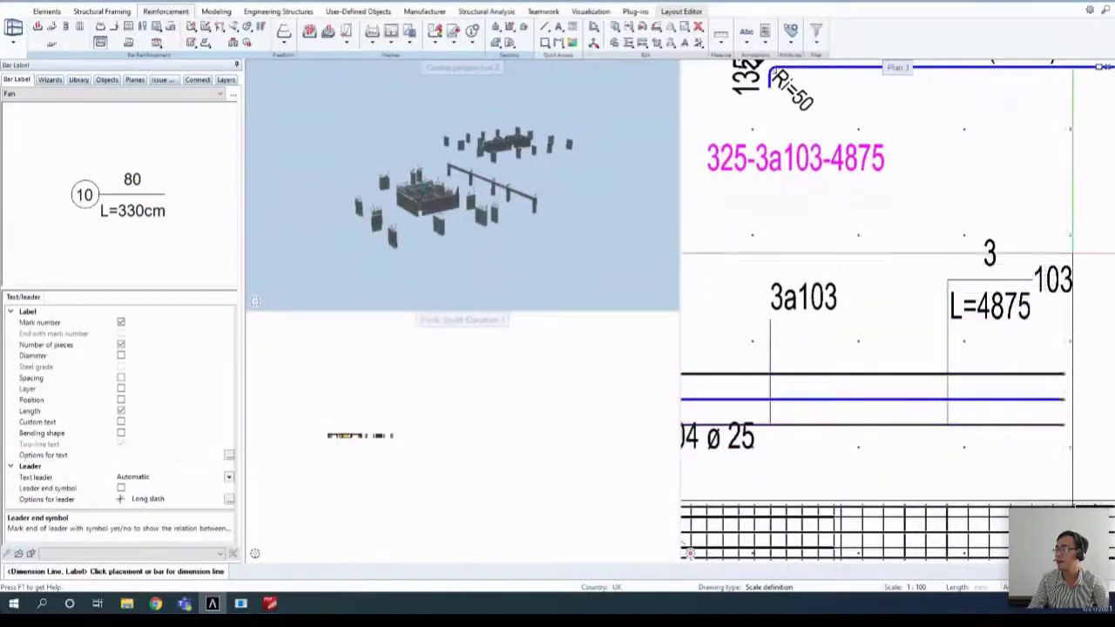
{"action": "scroll", "coordinate": [1062, 262], "scroll_direction": "down", "scroll_amount": 3}
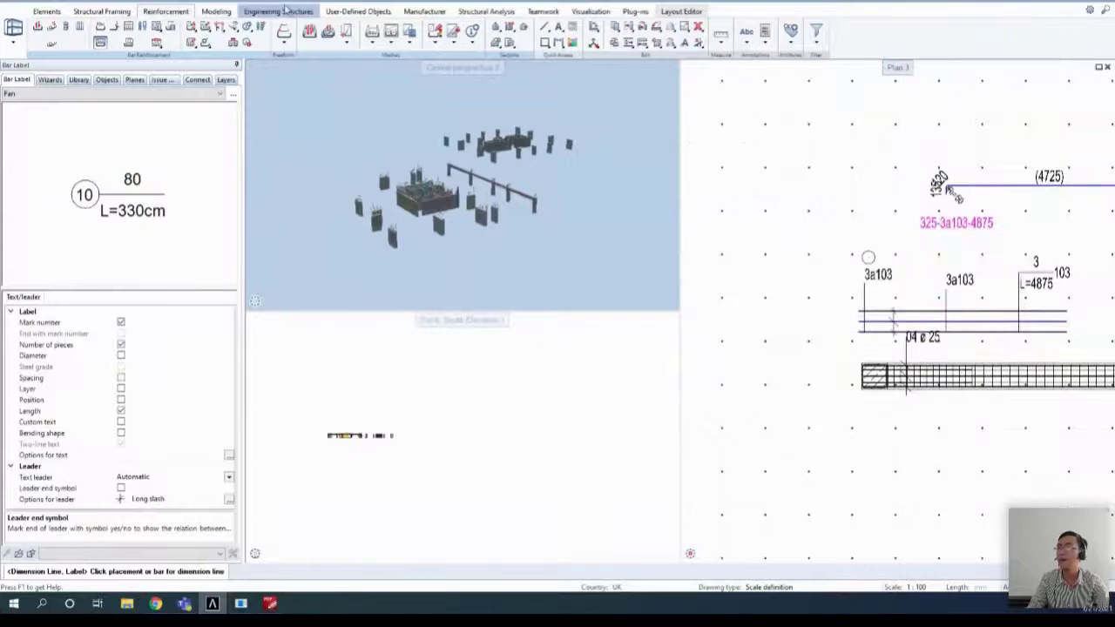
{"action": "key", "text": "Escape"}
- Set the reinforcement standard to ACI in the program options and apply it
{"action": "right_click", "coordinate": [770, 293]}
{"action": "left_click", "coordinate": [804, 319]}
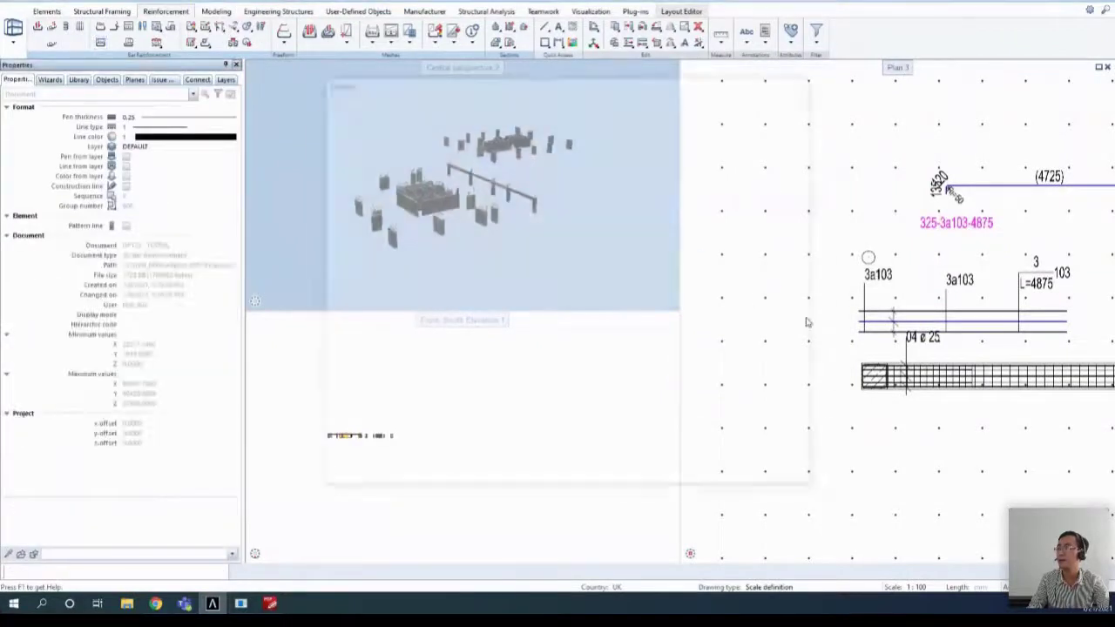
{"action": "left_click", "coordinate": [717, 117]}
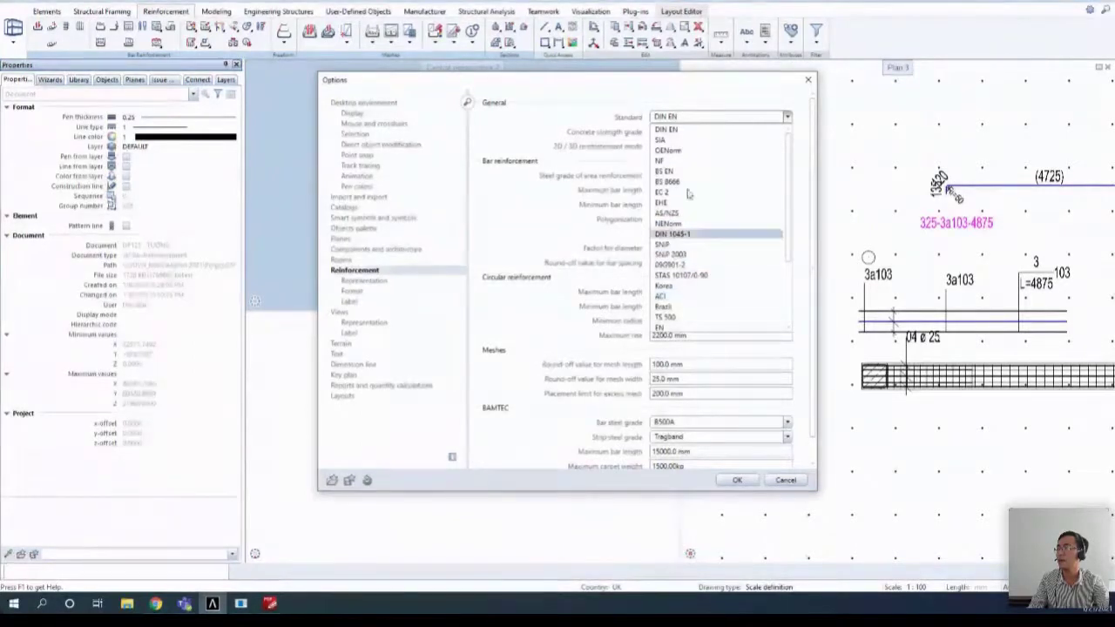
{"action": "left_click", "coordinate": [675, 298]}
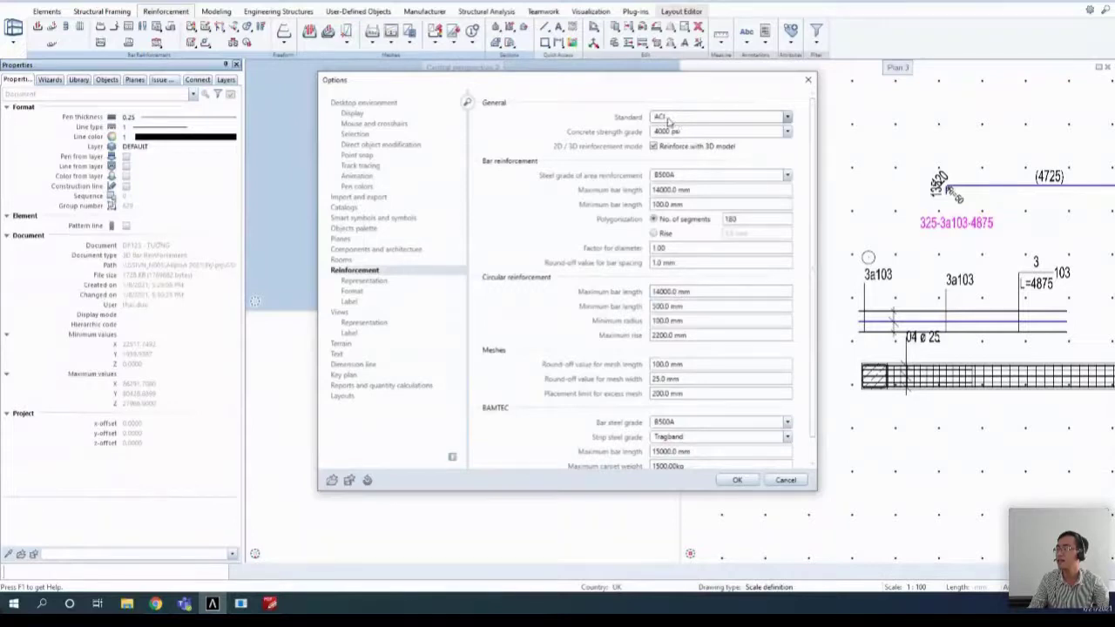
{"action": "left_click", "coordinate": [737, 480]}
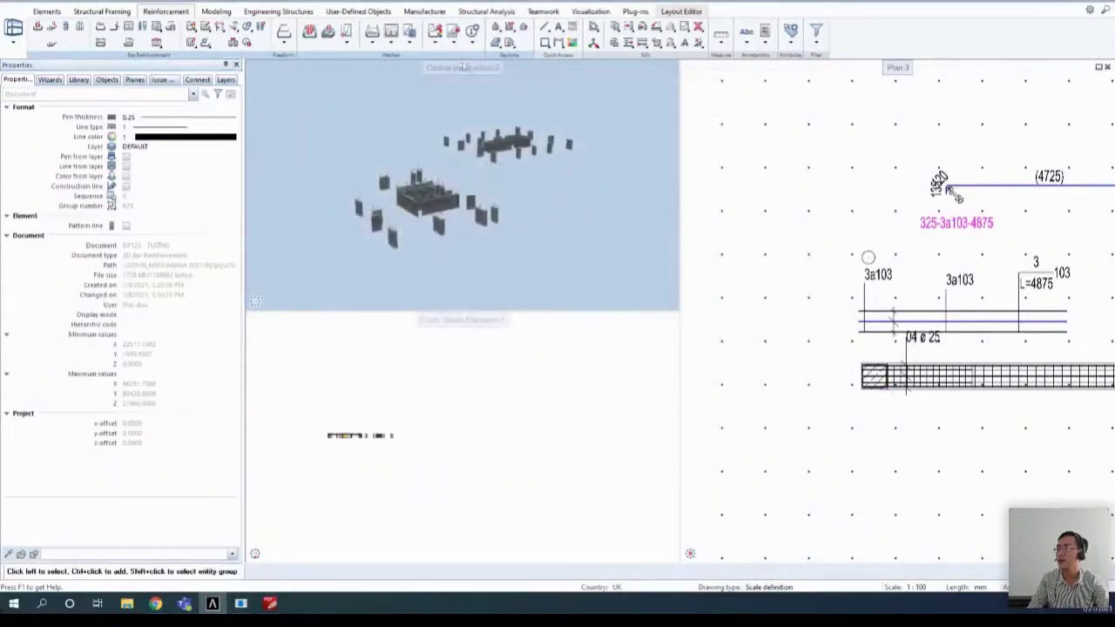
- Try placing another bar label at angle 0 on the same bars under the ACI standard
{"action": "left_click", "coordinate": [766, 41]}
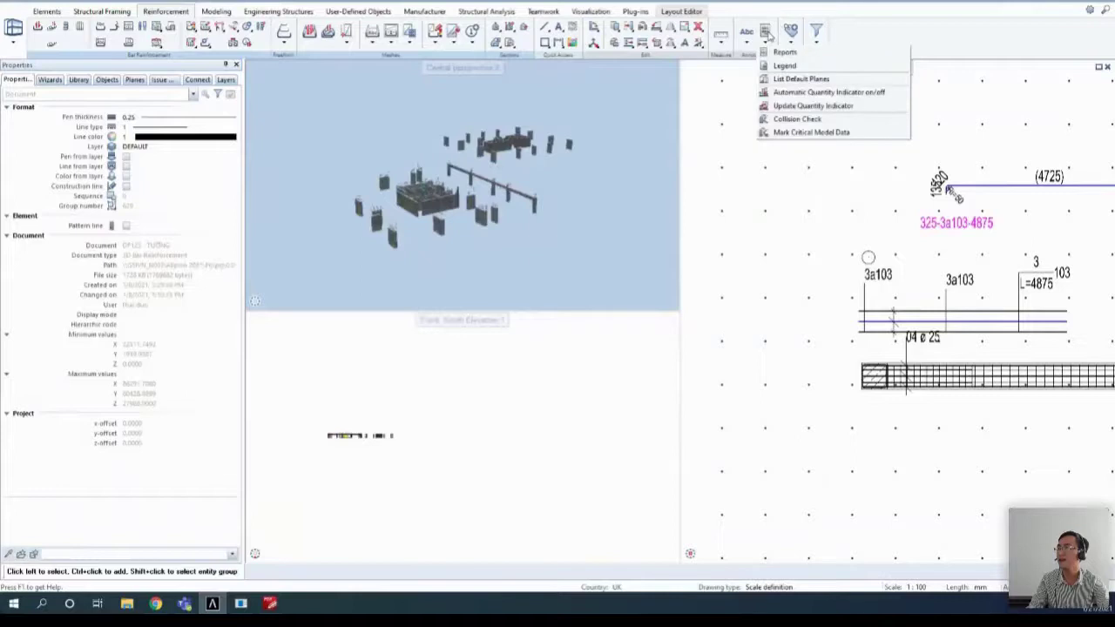
{"action": "left_click", "coordinate": [754, 4]}
{"action": "left_click", "coordinate": [117, 43]}
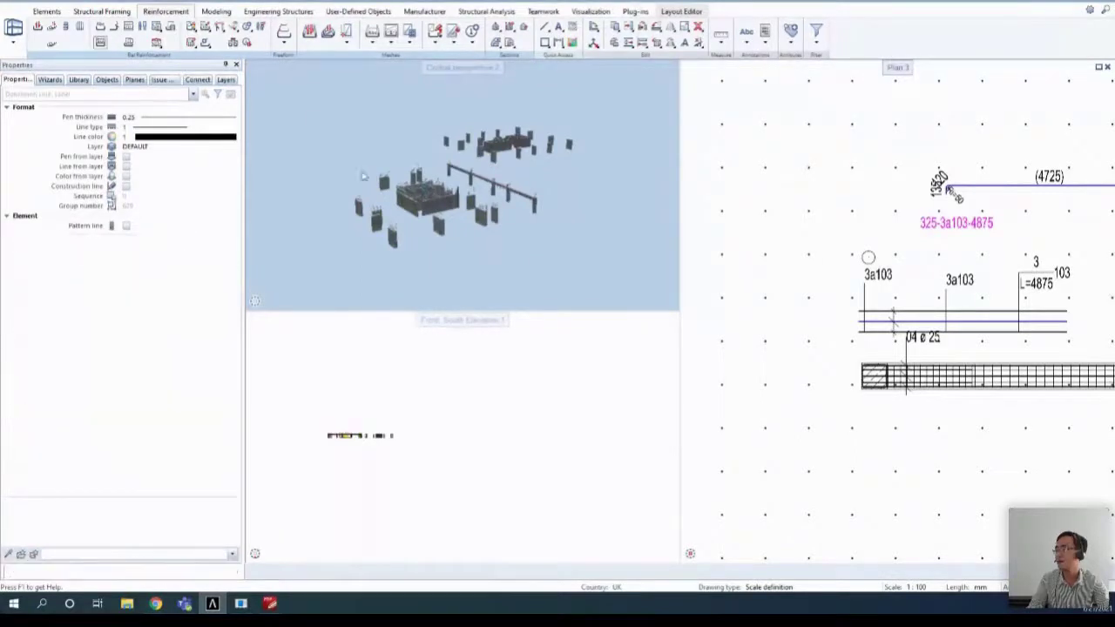
{"action": "left_click", "coordinate": [973, 319]}
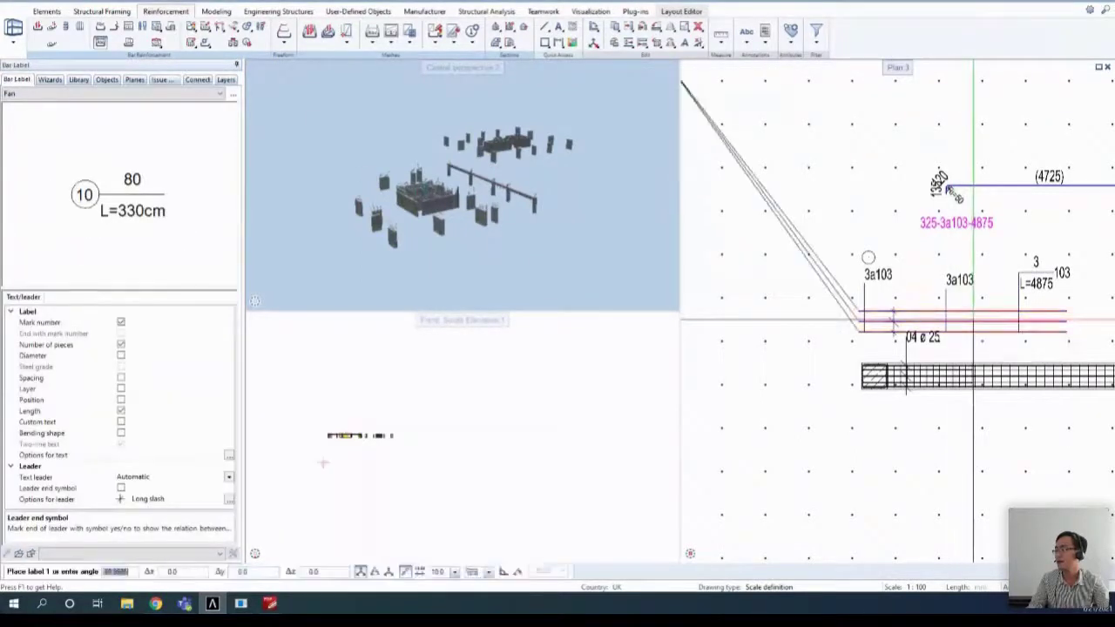
{"action": "scroll", "coordinate": [973, 318], "scroll_direction": "up", "scroll_amount": 3}
{"action": "type", "text": "0"}
{"action": "key", "text": "Return"}
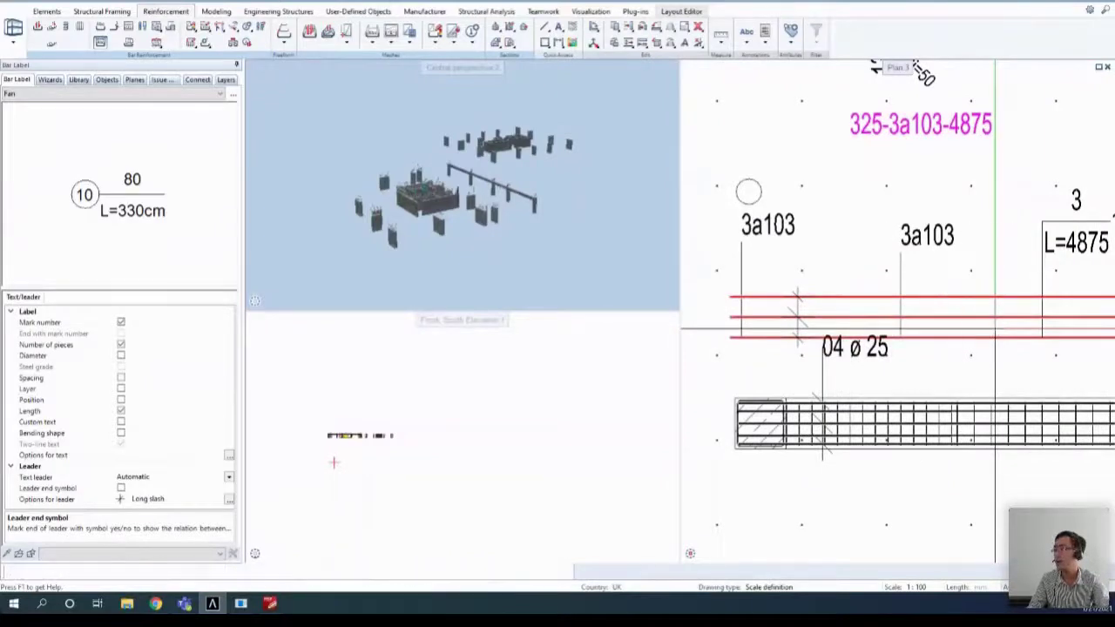
{"action": "middle_click_drag", "start_coordinate": [1001, 273], "coordinate": [776, 277]}
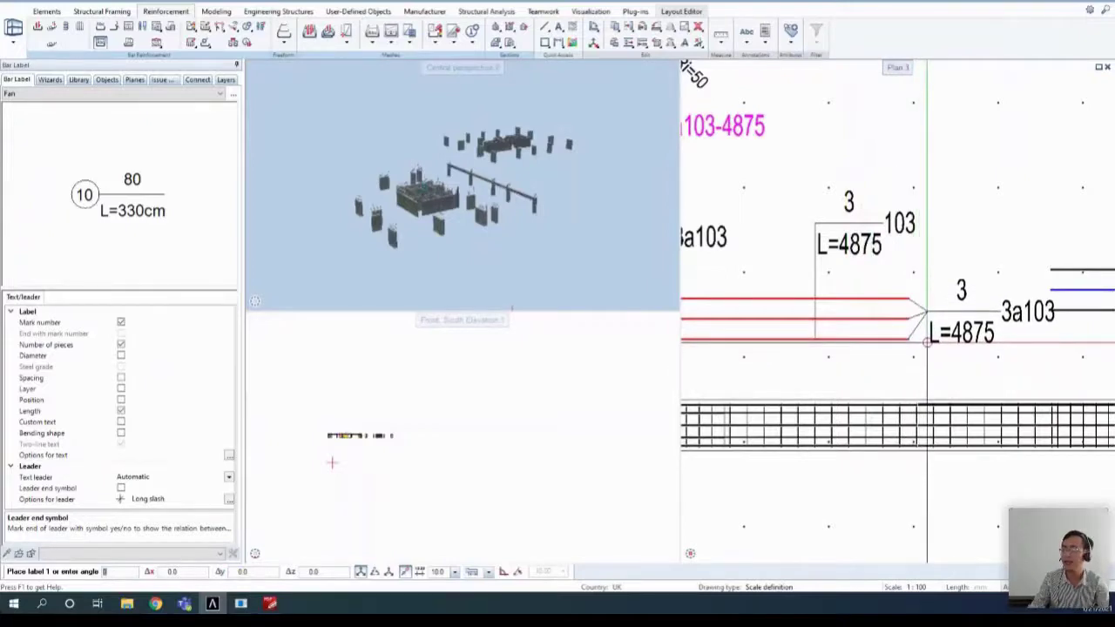
{"action": "scroll", "coordinate": [927, 342], "scroll_direction": "down", "scroll_amount": 3}
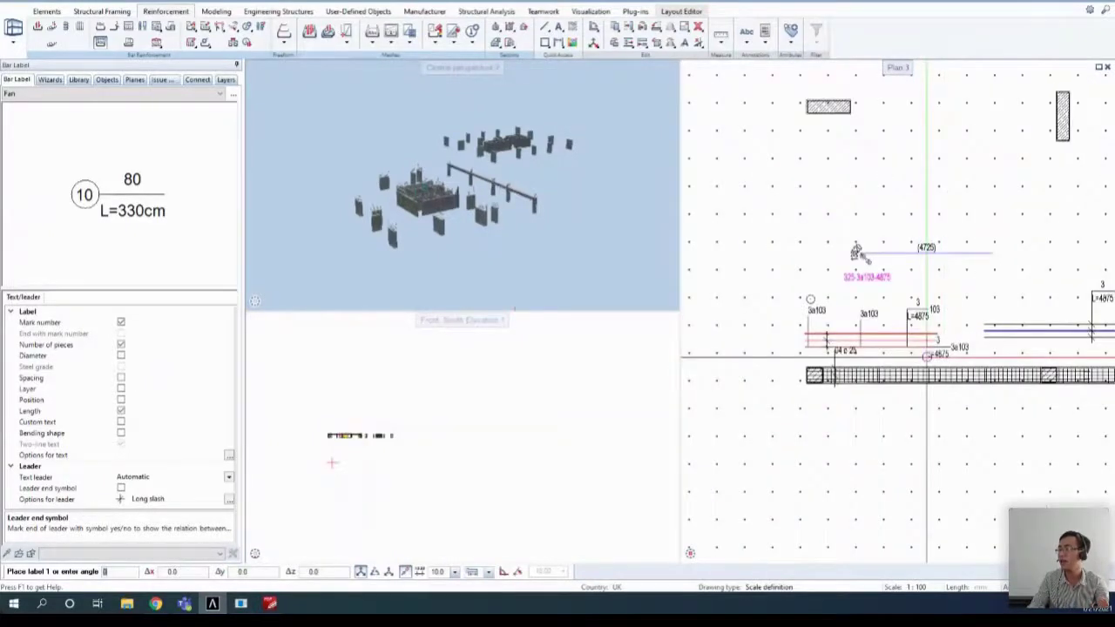
{"action": "scroll", "coordinate": [927, 356], "scroll_direction": "up", "scroll_amount": 3}
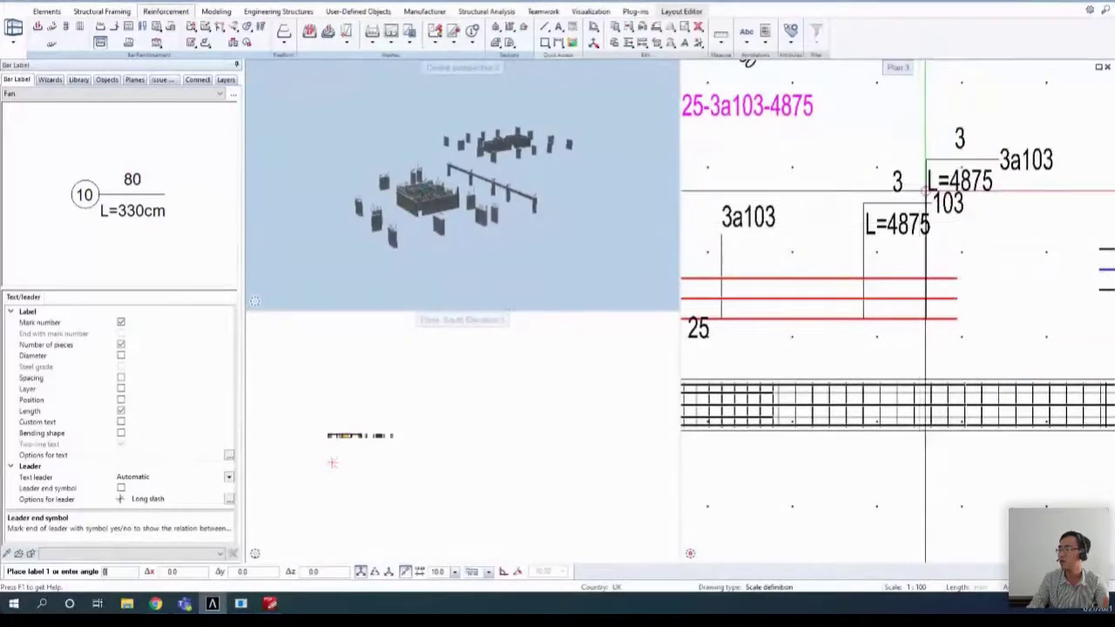
{"action": "scroll", "coordinate": [902, 235], "scroll_direction": "down", "scroll_amount": 1}
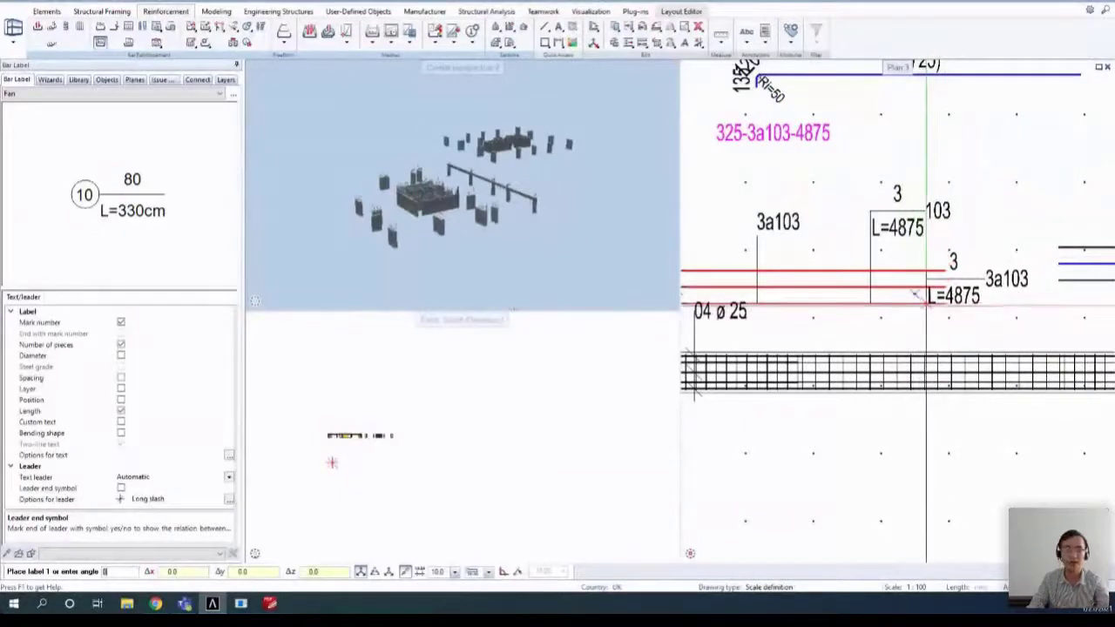
{"action": "scroll", "coordinate": [926, 301], "scroll_direction": "down", "scroll_amount": 1}
{"action": "scroll", "coordinate": [917, 324], "scroll_direction": "up", "scroll_amount": 2}
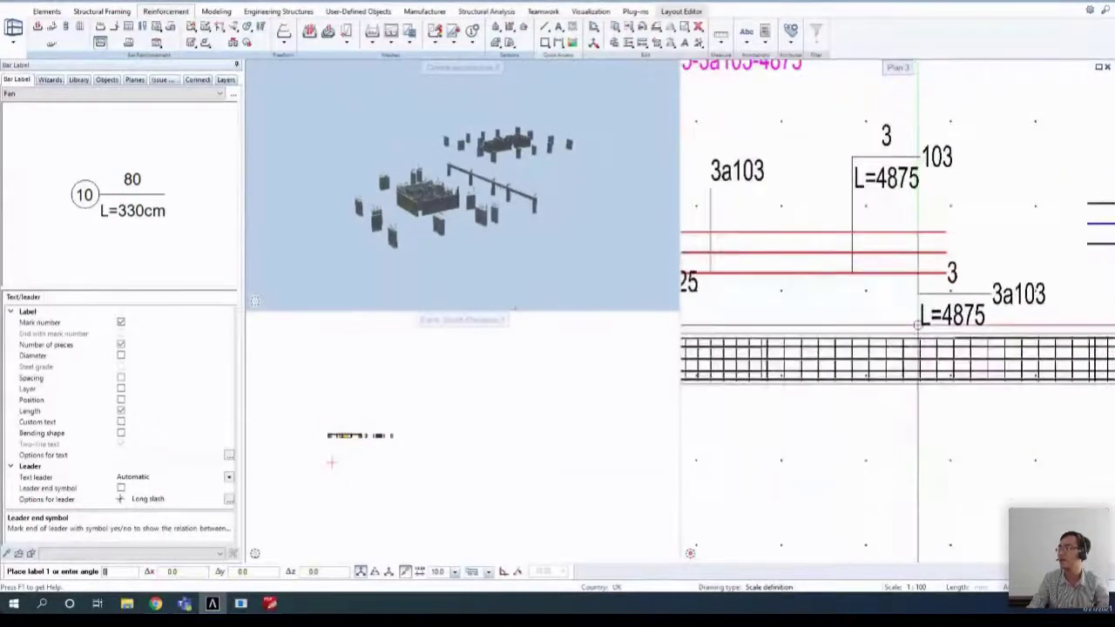
{"action": "scroll", "coordinate": [919, 307], "scroll_direction": "down", "scroll_amount": 2}
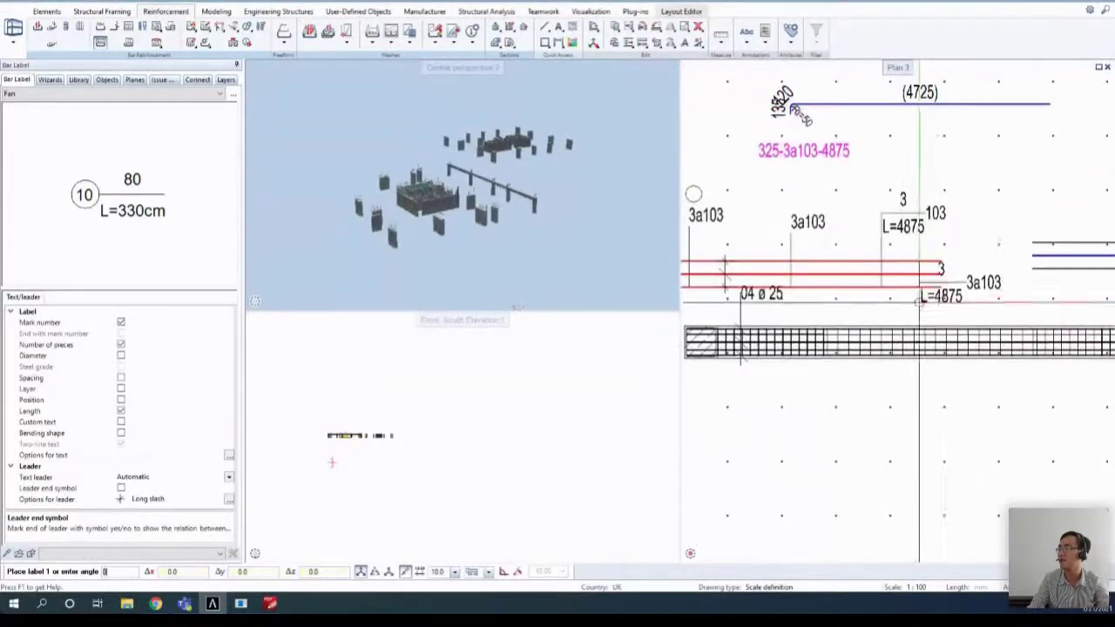
{"action": "scroll", "coordinate": [924, 301], "scroll_direction": "up", "scroll_amount": 3}
{"action": "scroll", "coordinate": [930, 251], "scroll_direction": "down", "scroll_amount": 5}
{"action": "key", "text": "Escape"}
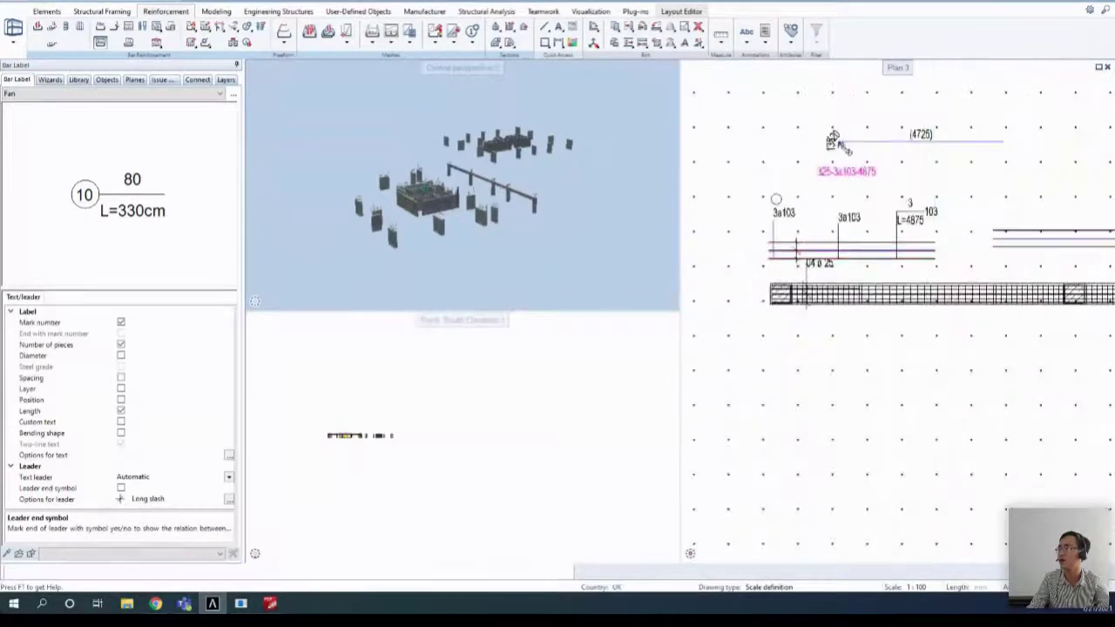
{"action": "scroll", "coordinate": [868, 162], "scroll_direction": "down", "scroll_amount": 1}
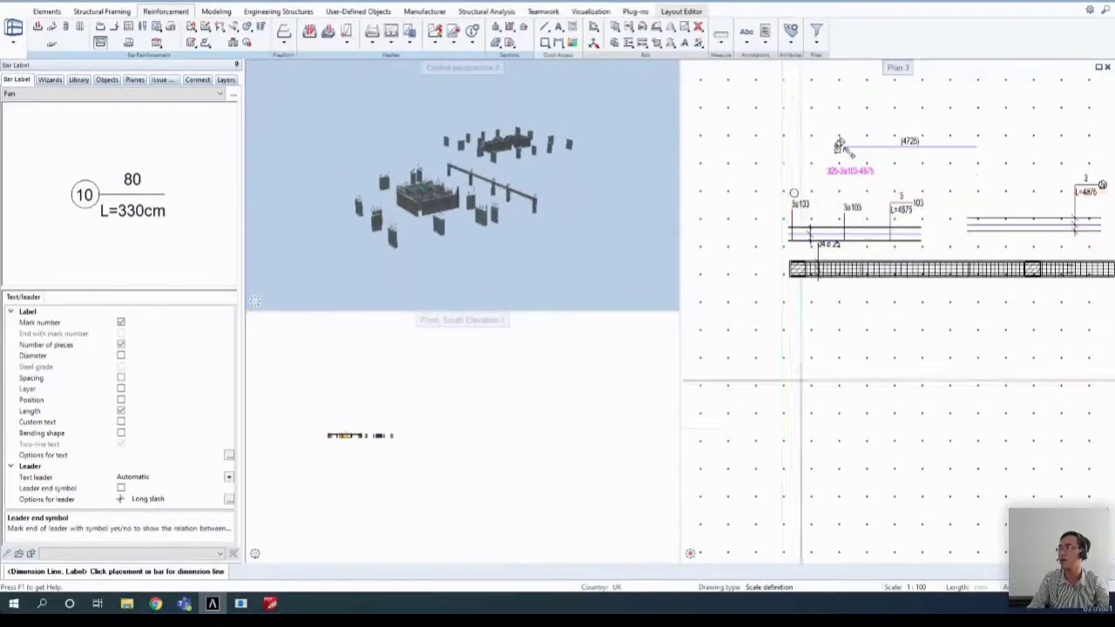
{"action": "scroll", "coordinate": [859, 314], "scroll_direction": "down", "scroll_amount": 2}
- Set the reinforcement standard back to DIN EN in the program options
{"action": "left_click", "coordinate": [199, 2]}
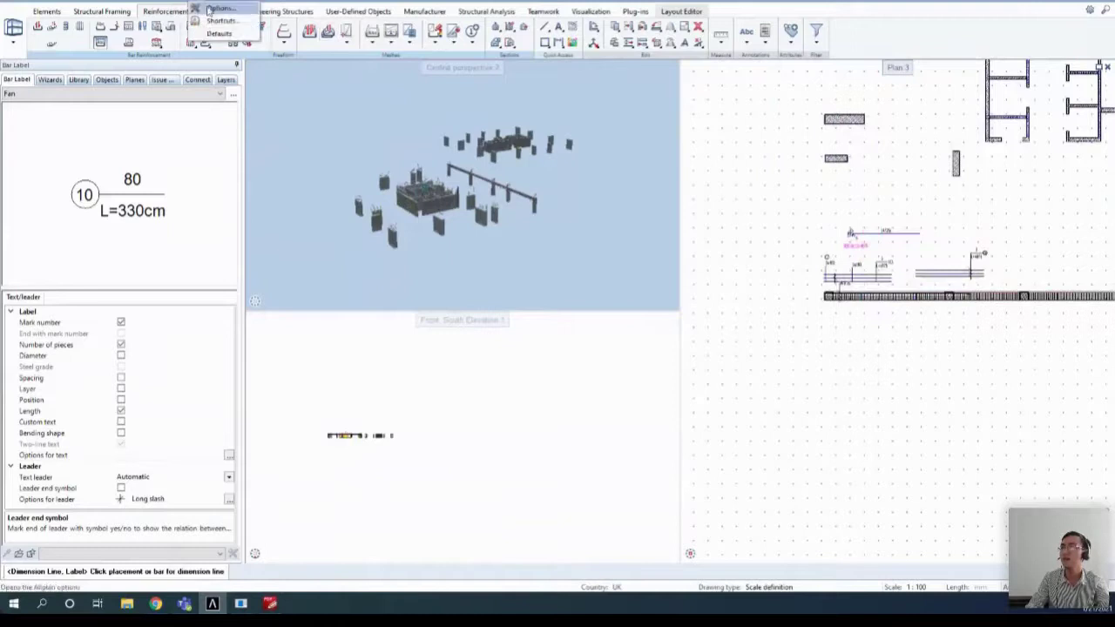
{"action": "left_click", "coordinate": [209, 7]}
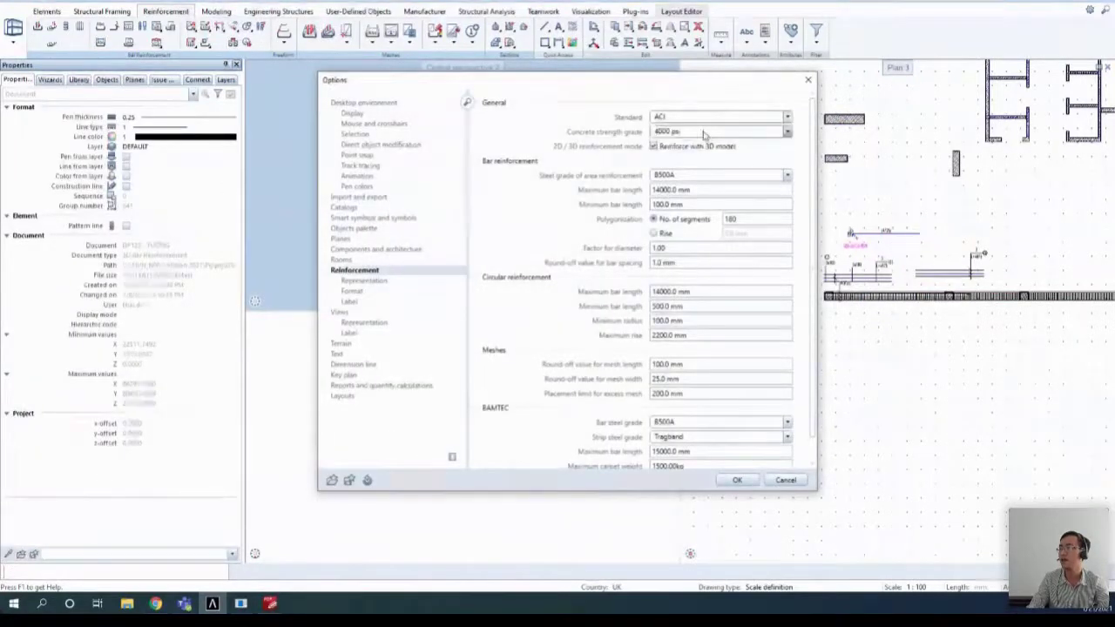
{"action": "left_click", "coordinate": [705, 133]}
{"action": "left_click", "coordinate": [702, 136]}
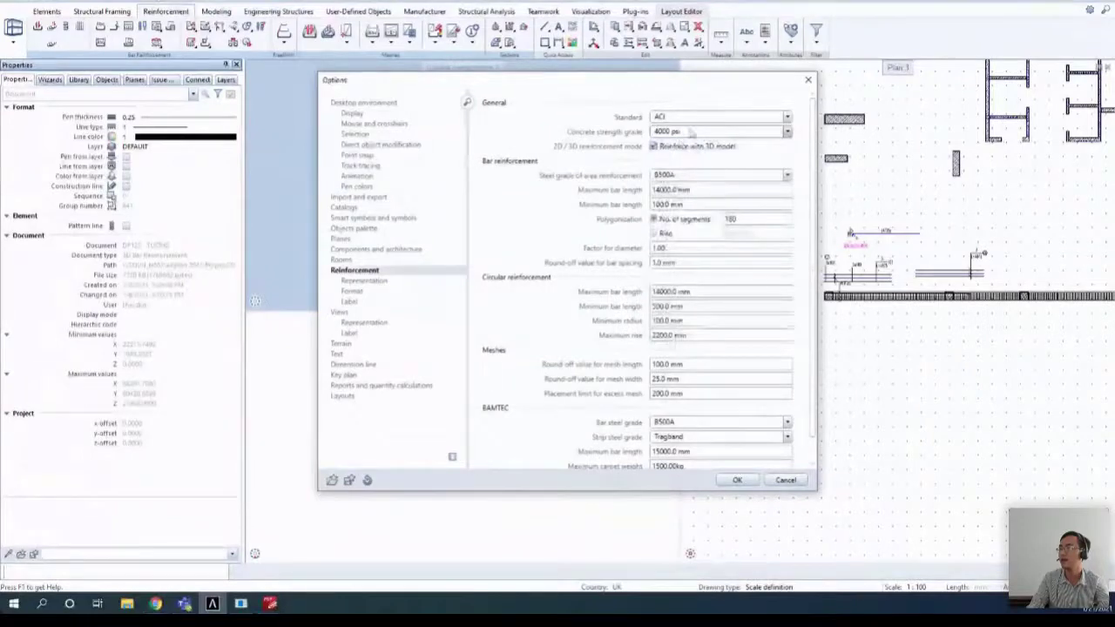
{"action": "left_click", "coordinate": [696, 121]}
{"action": "scroll", "coordinate": [695, 124], "scroll_direction": "up", "scroll_amount": 3}
{"action": "left_click", "coordinate": [688, 130]}
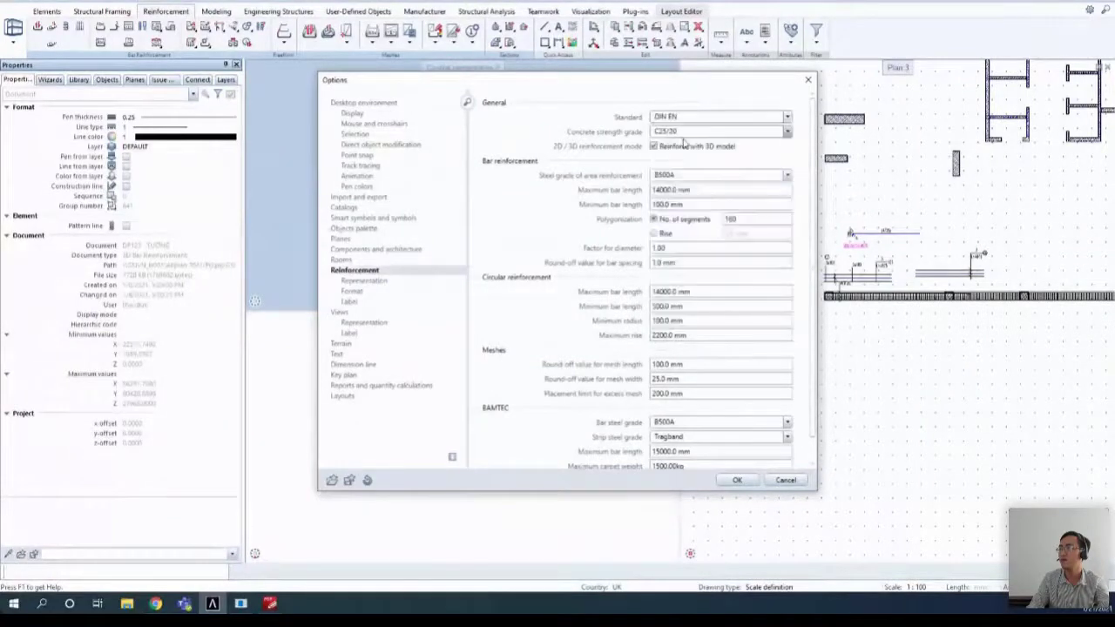
- Examine the steel grade choices for area reinforcement and the maximum and minimum bar length settings
{"action": "left_click", "coordinate": [696, 178]}
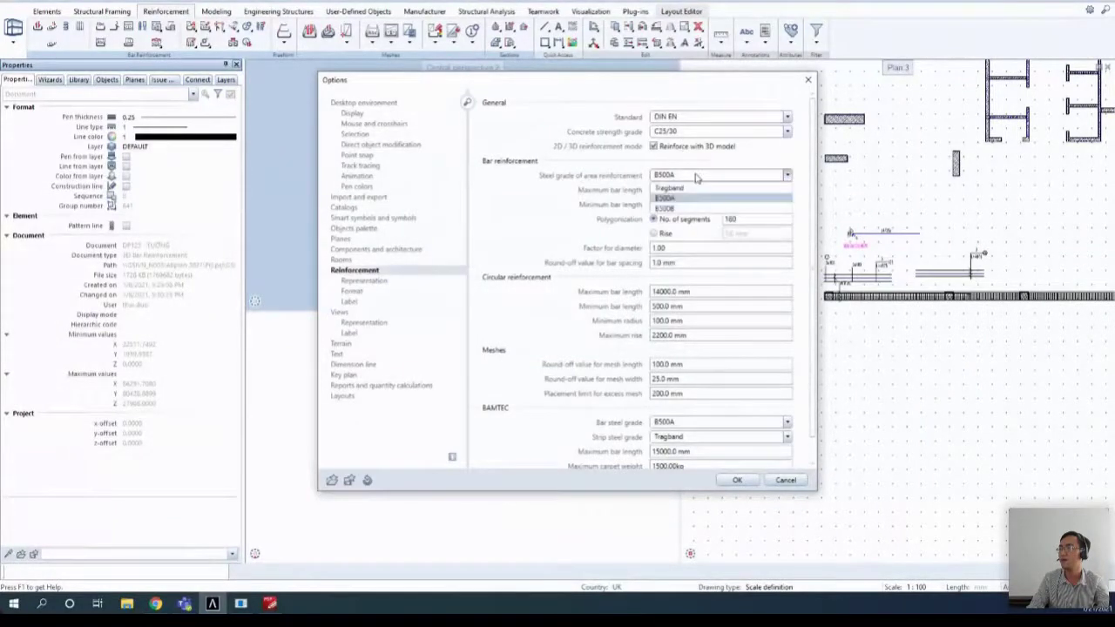
{"action": "left_click", "coordinate": [693, 189]}
{"action": "left_click", "coordinate": [712, 174]}
{"action": "left_click", "coordinate": [706, 188]}
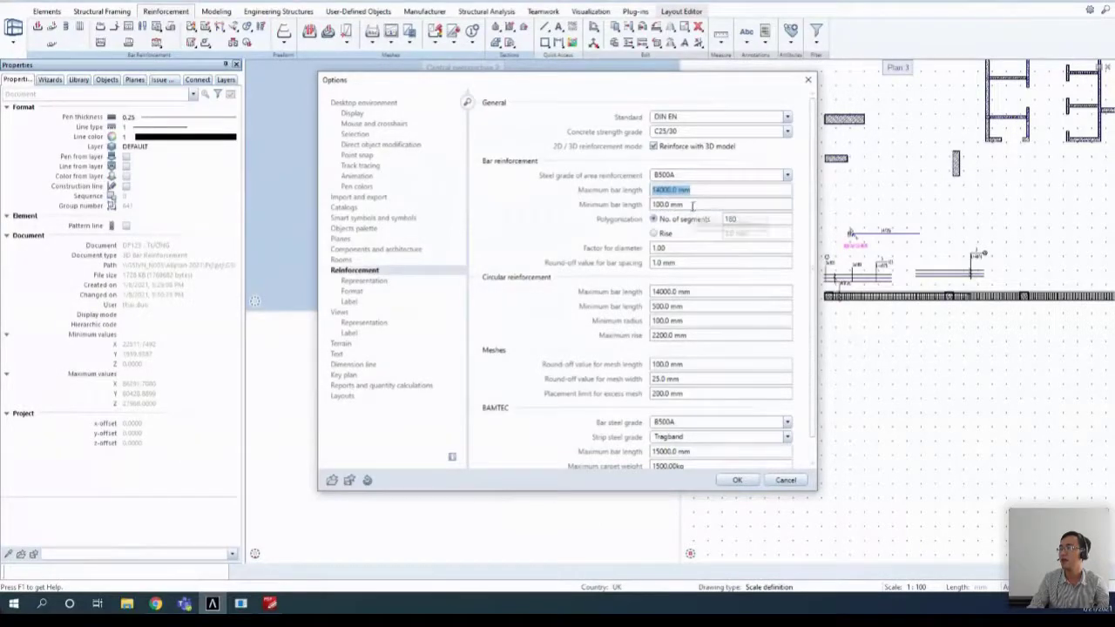
{"action": "left_click", "coordinate": [692, 205]}
{"action": "left_click", "coordinate": [701, 189]}
{"action": "left_click", "coordinate": [696, 204]}
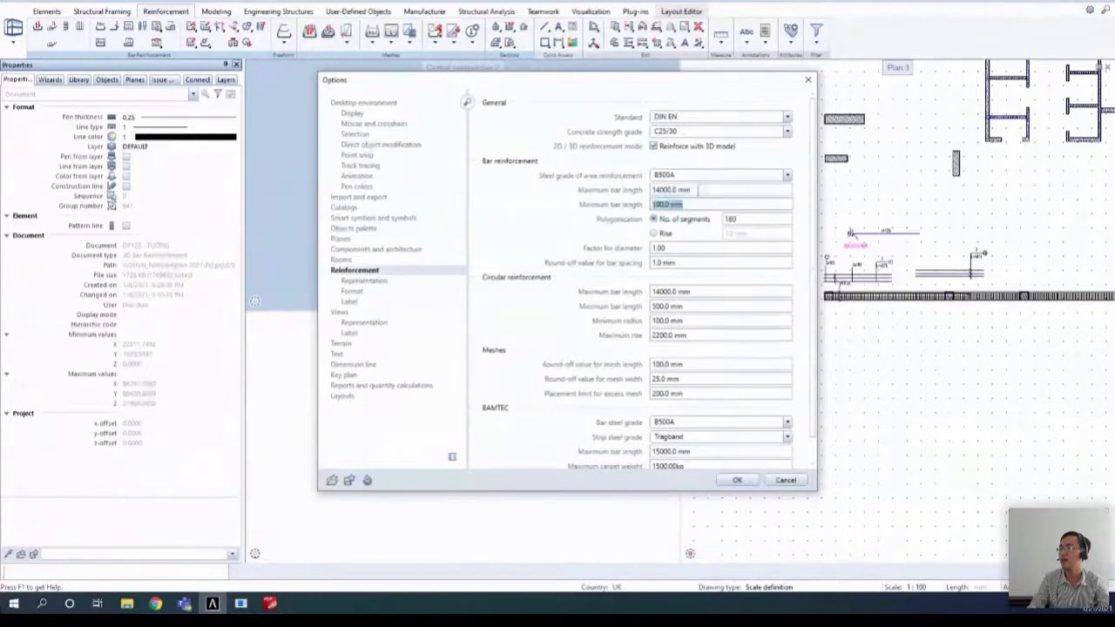
{"action": "left_click", "coordinate": [696, 190]}
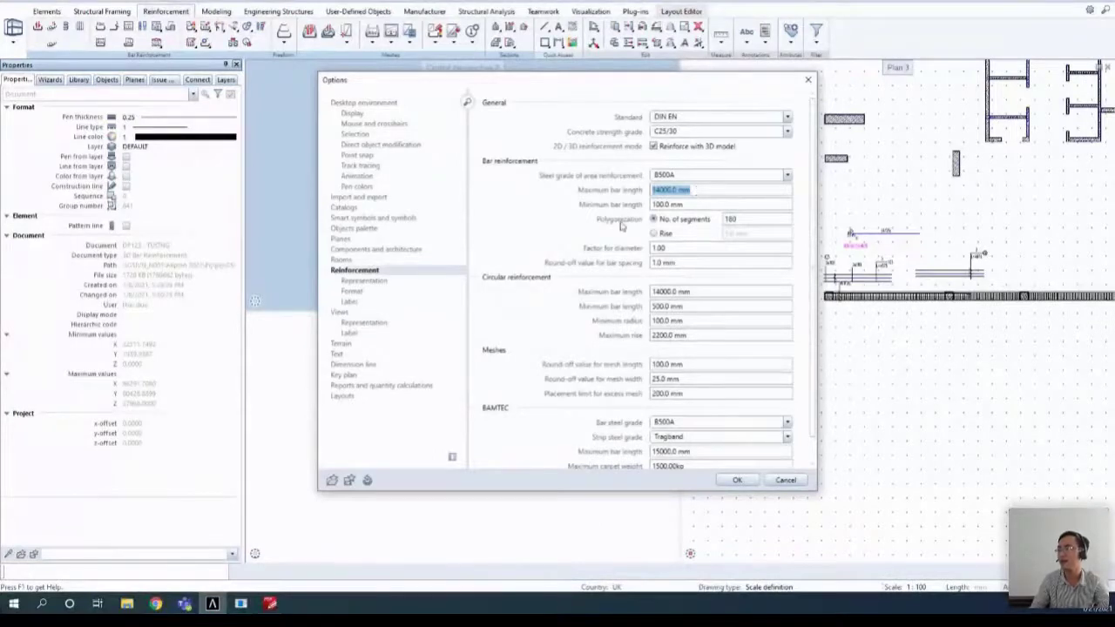
{"action": "key", "text": "Tab"}
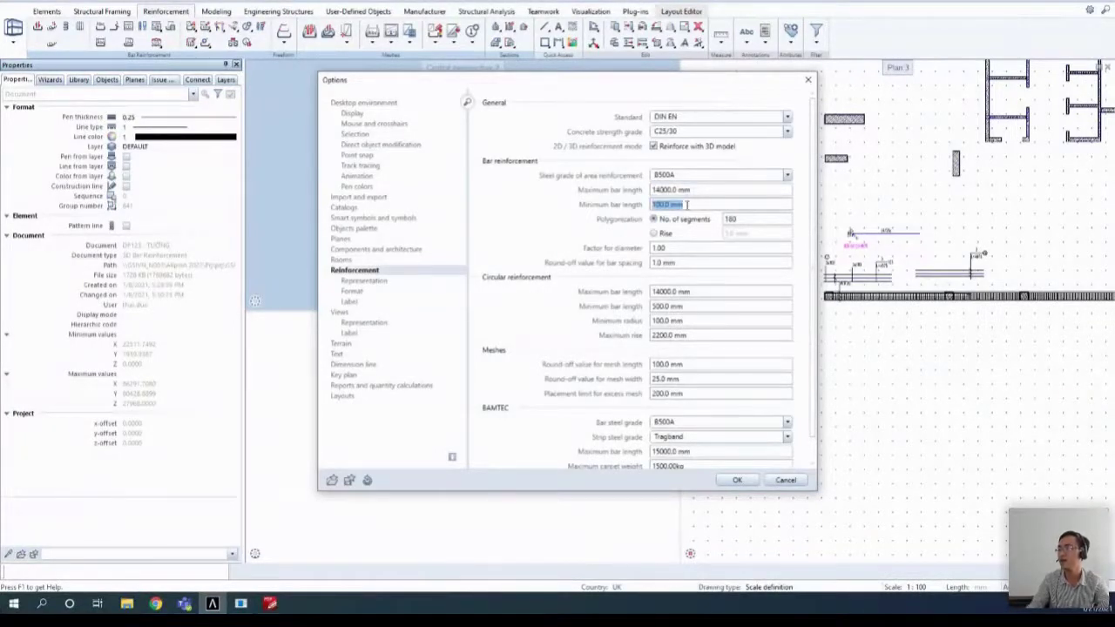
{"action": "left_click", "coordinate": [695, 205]}
{"action": "left_click_drag", "start_coordinate": [700, 204], "coordinate": [643, 206]}
{"action": "left_click", "coordinate": [713, 202]}
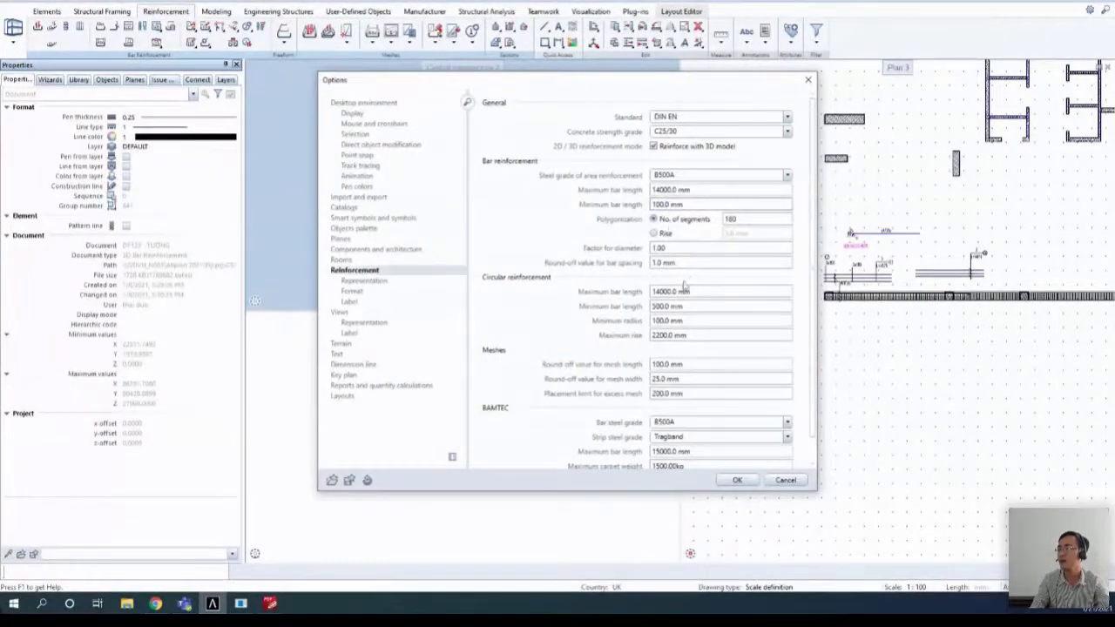
- Examine the reinforcement representation options, including bend style, bar cross-section choices and how bars are displayed on the screen
{"action": "scroll", "coordinate": [685, 284], "scroll_direction": "down", "scroll_amount": 1}
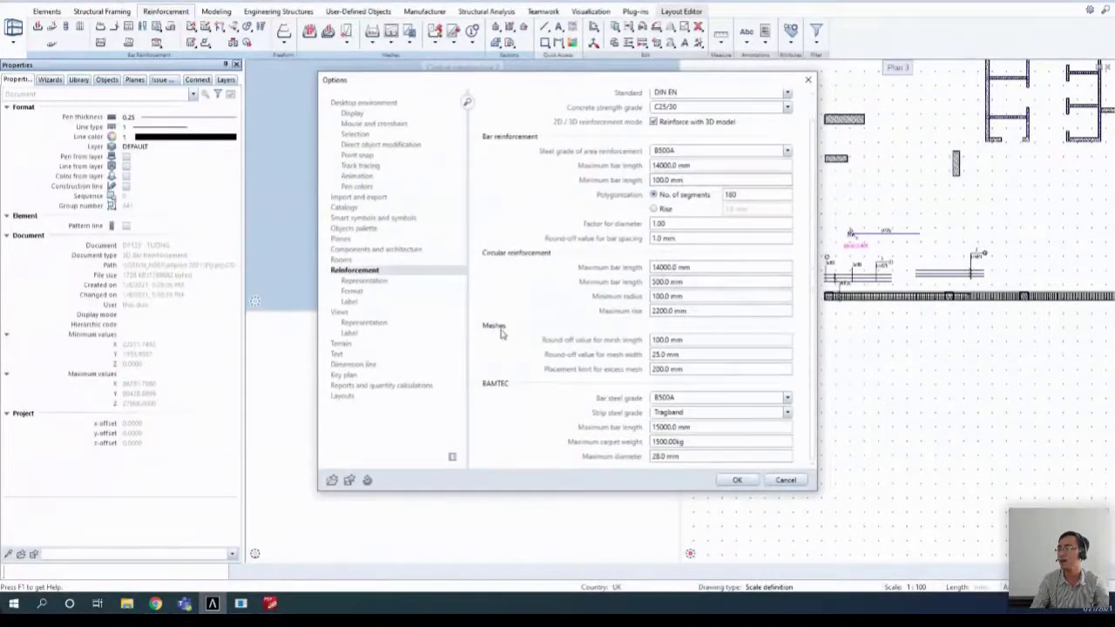
{"action": "left_click", "coordinate": [366, 281]}
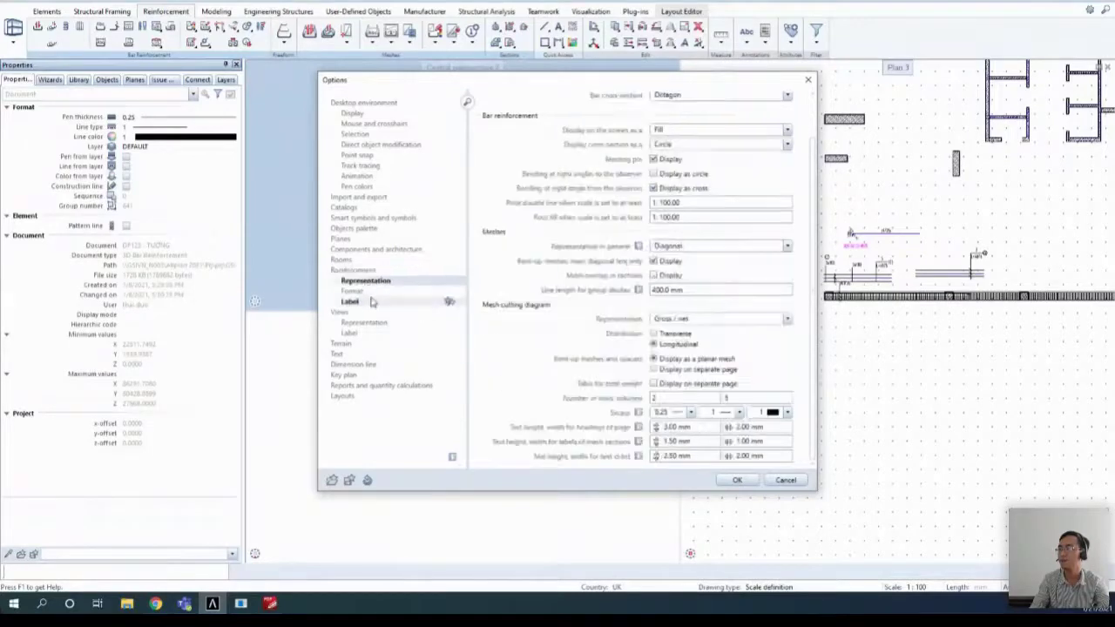
{"action": "scroll", "coordinate": [697, 264], "scroll_direction": "up", "scroll_amount": 2}
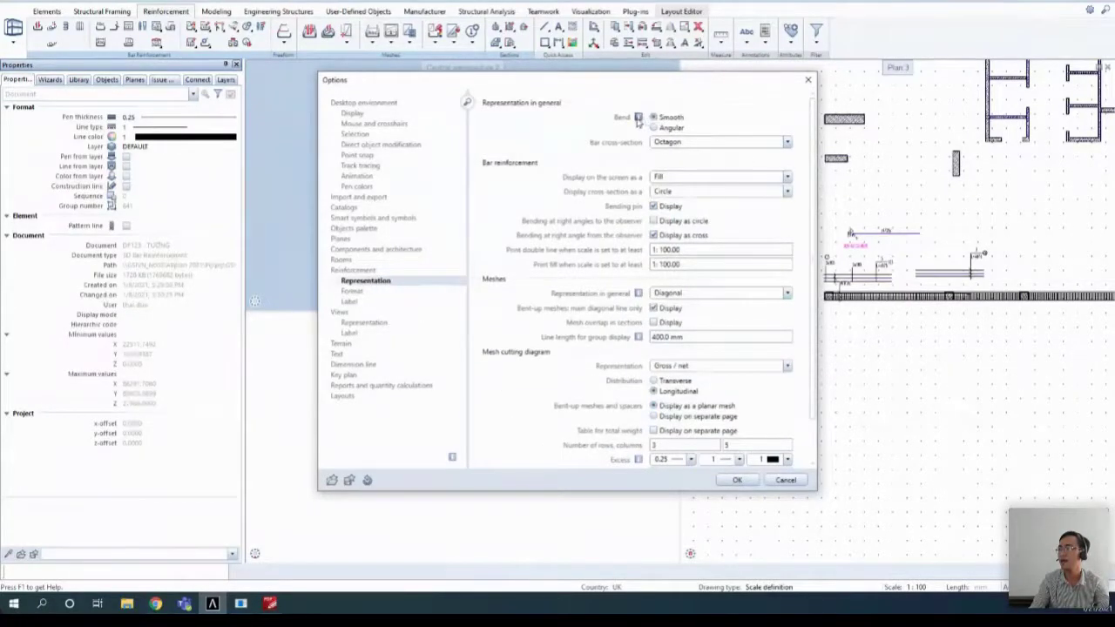
{"action": "mouse_move", "coordinate": [638, 119]}
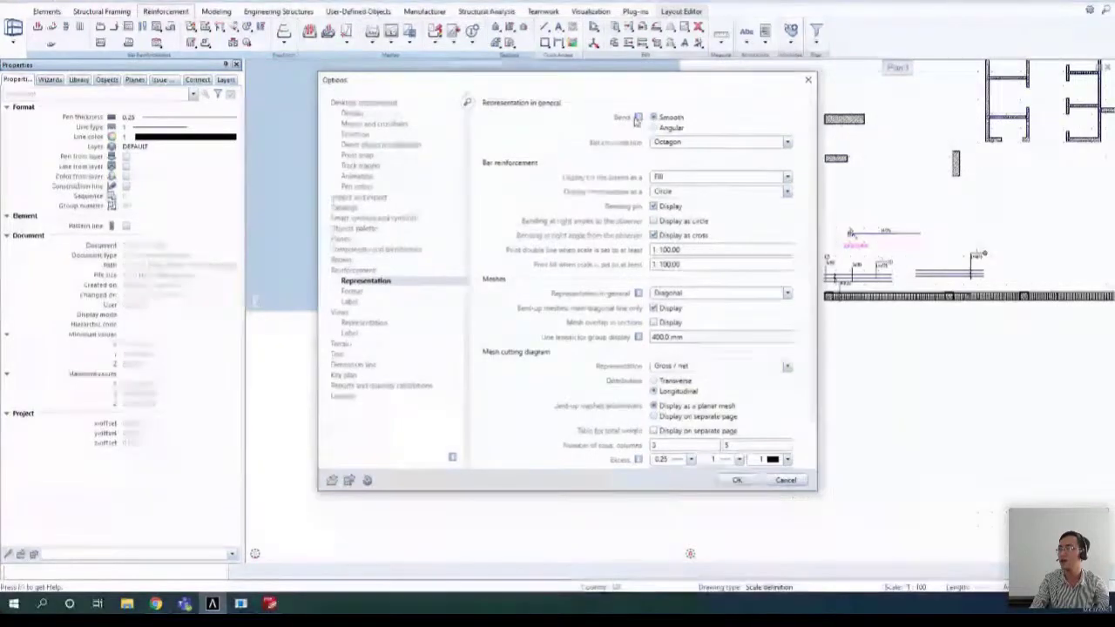
{"action": "mouse_move", "coordinate": [638, 119]}
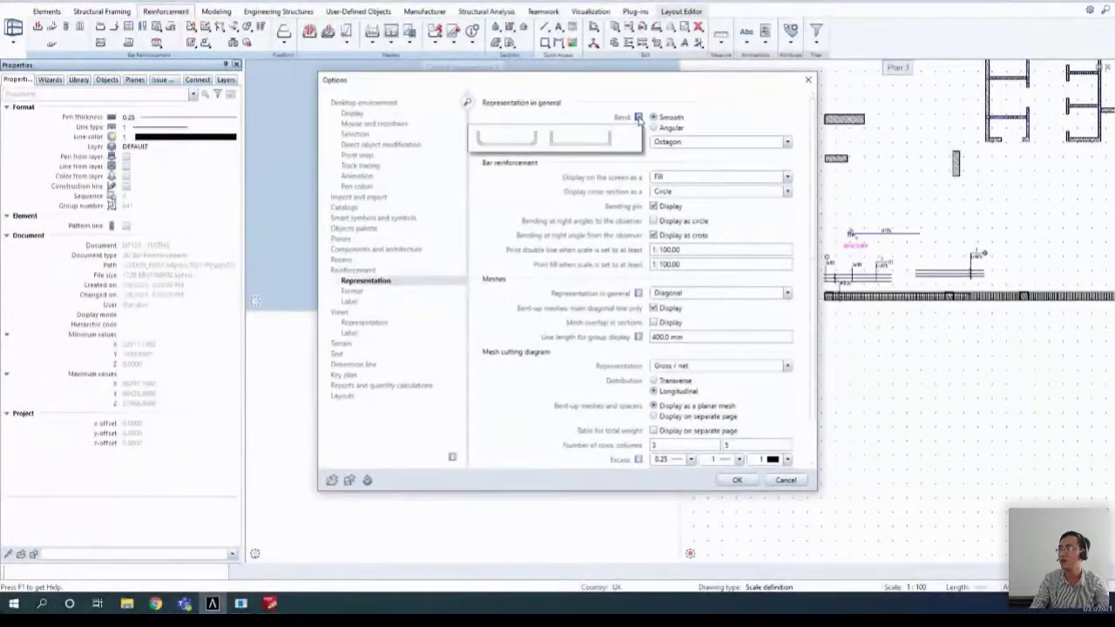
{"action": "left_click", "coordinate": [684, 145]}
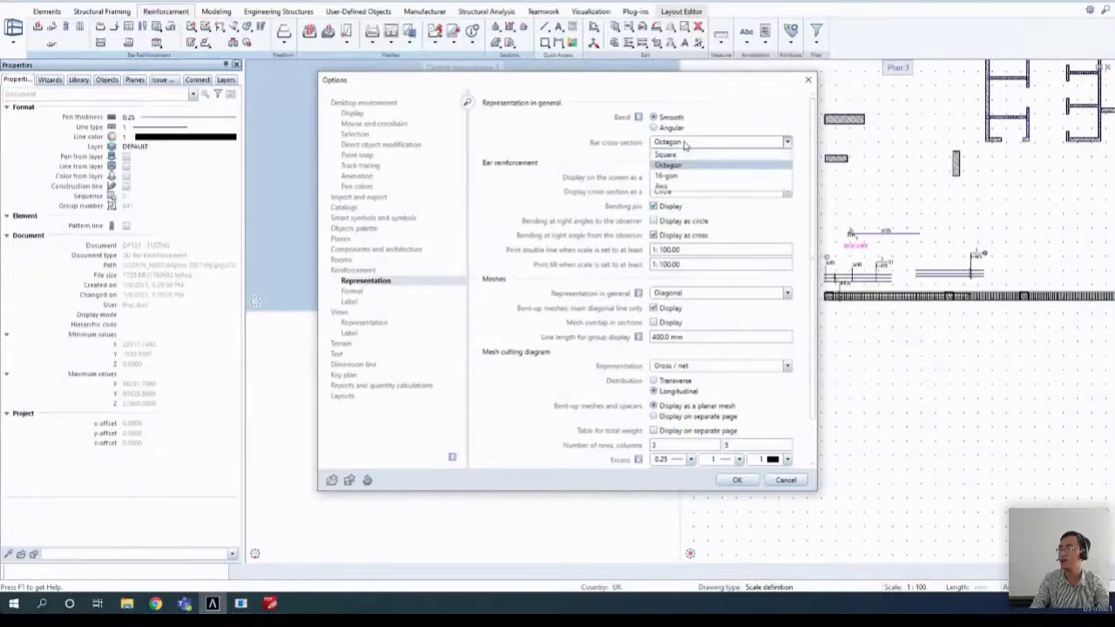
{"action": "left_click", "coordinate": [685, 146]}
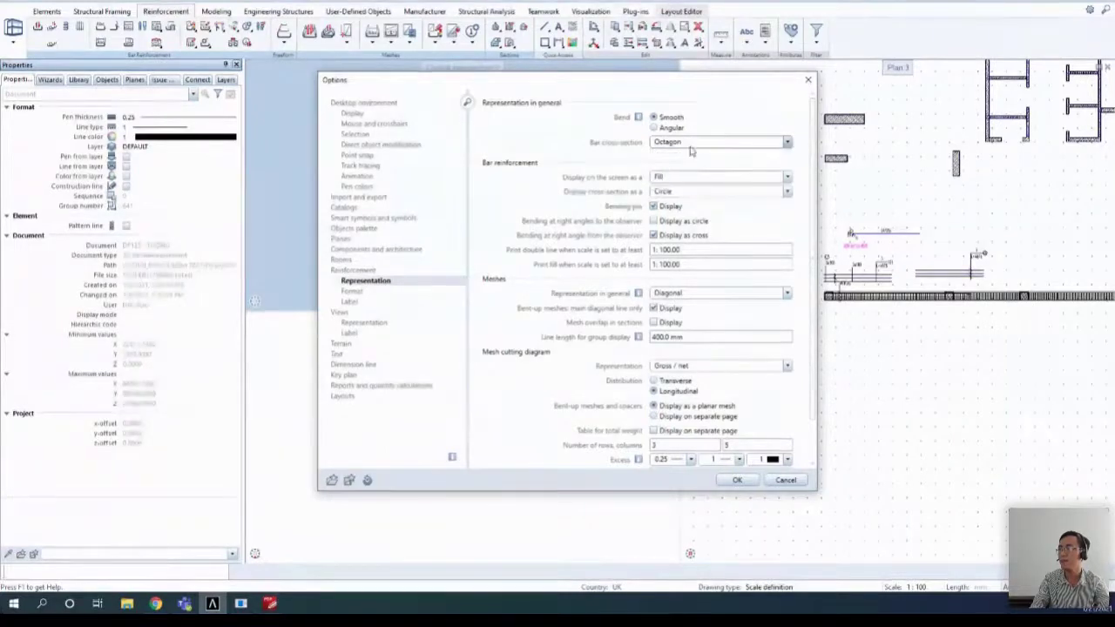
{"action": "left_click", "coordinate": [693, 147]}
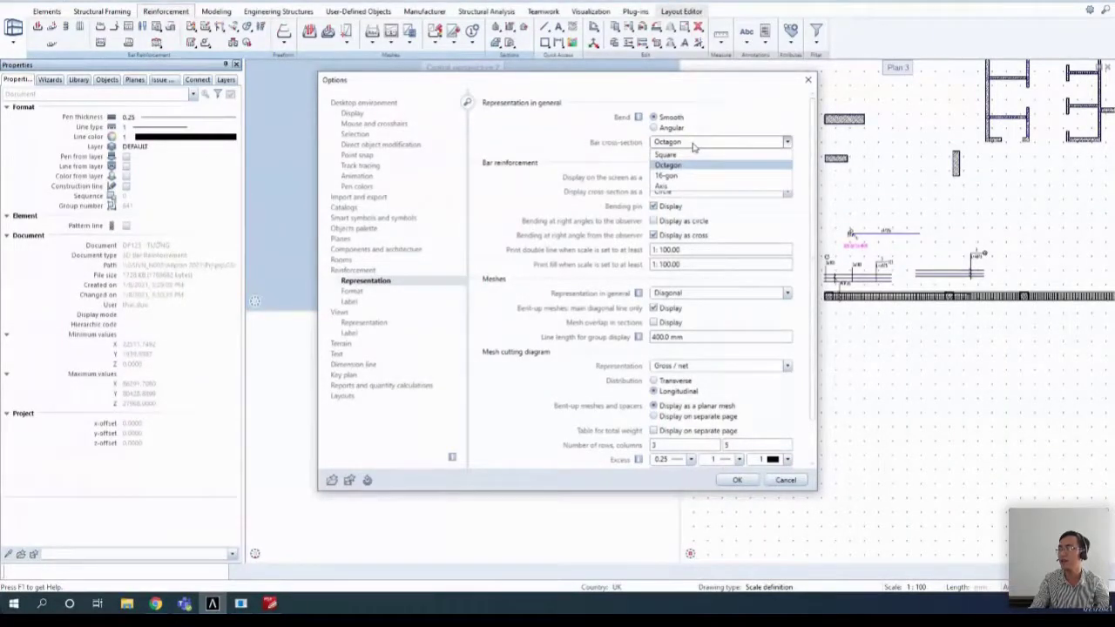
{"action": "left_click", "coordinate": [694, 147]}
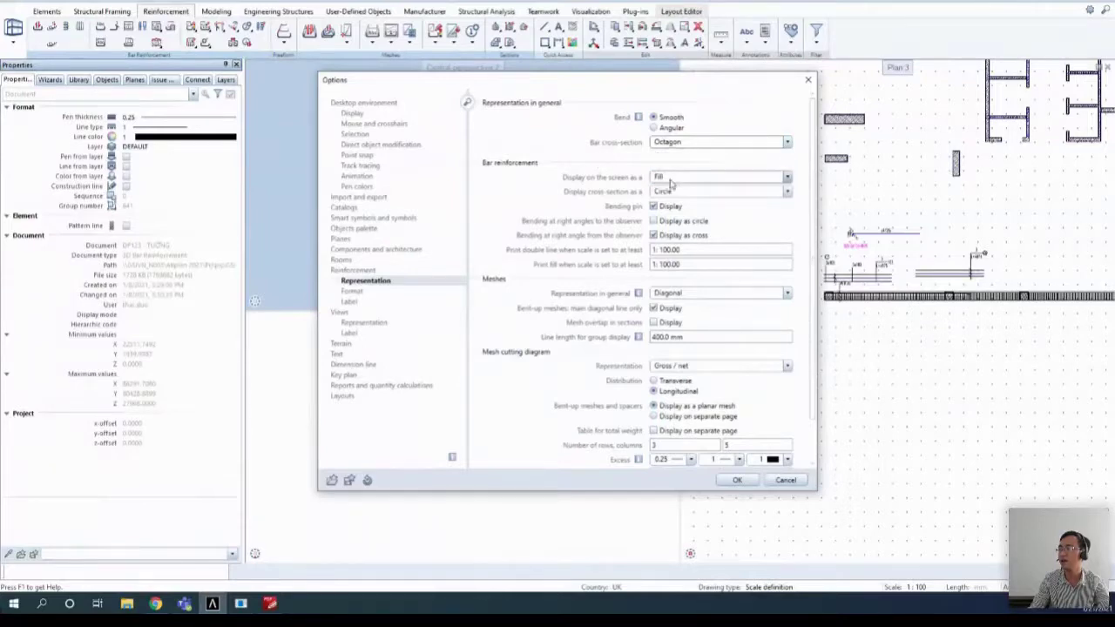
{"action": "left_click", "coordinate": [667, 180]}
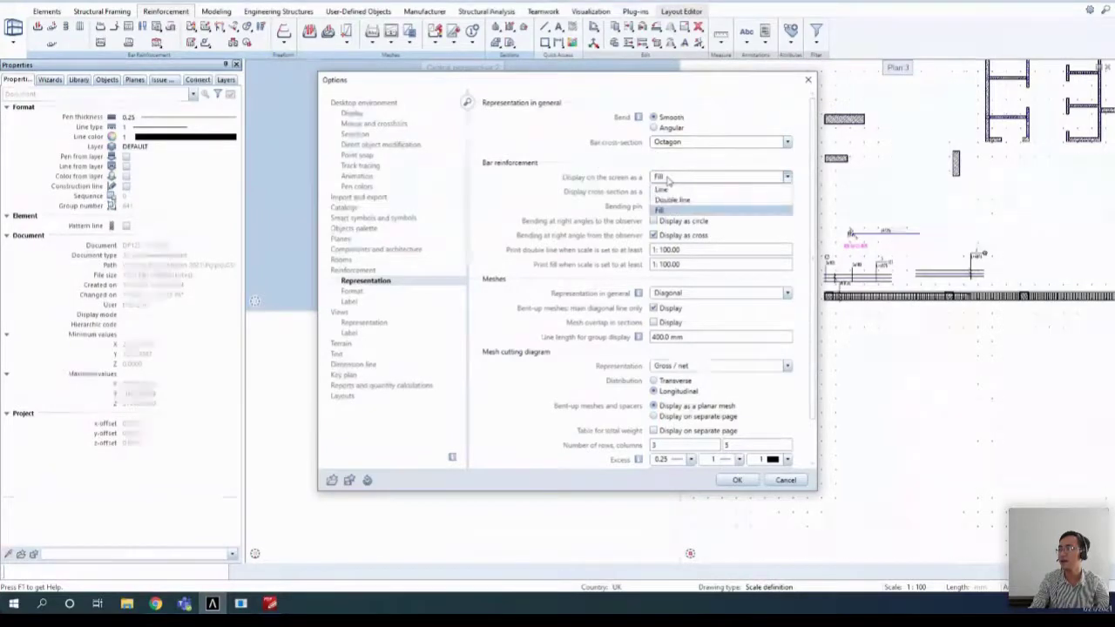
{"action": "left_click", "coordinate": [667, 179]}
- Set the on-screen display of bar reinforcement to Double line and apply it to the drawing
{"action": "scroll", "coordinate": [1066, 275], "scroll_direction": "up", "scroll_amount": 5}
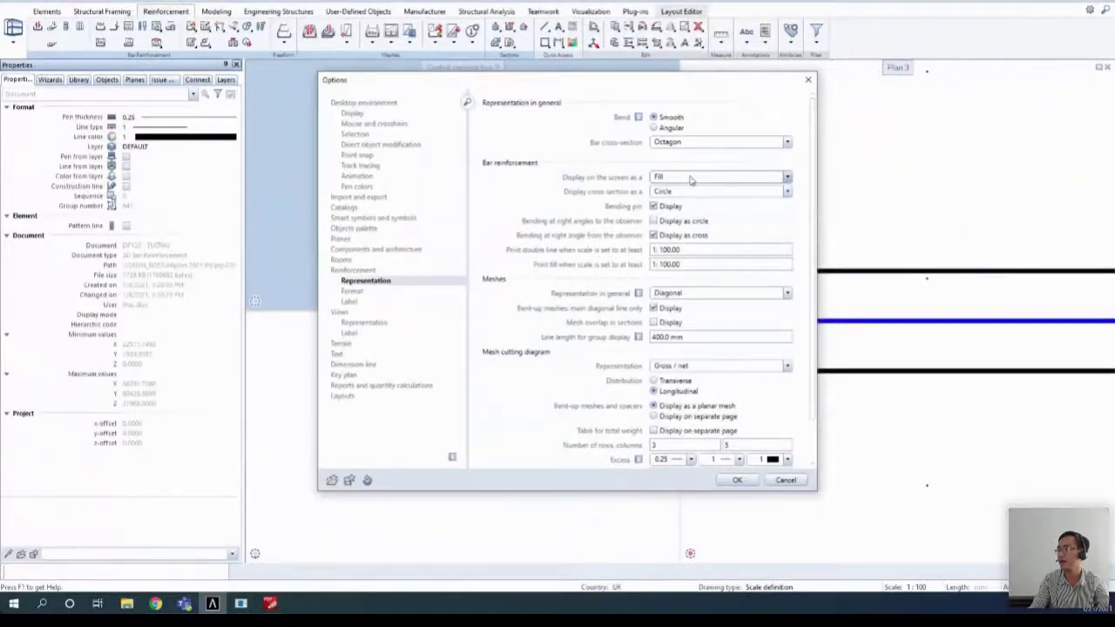
{"action": "left_click", "coordinate": [690, 179]}
{"action": "left_click", "coordinate": [672, 200]}
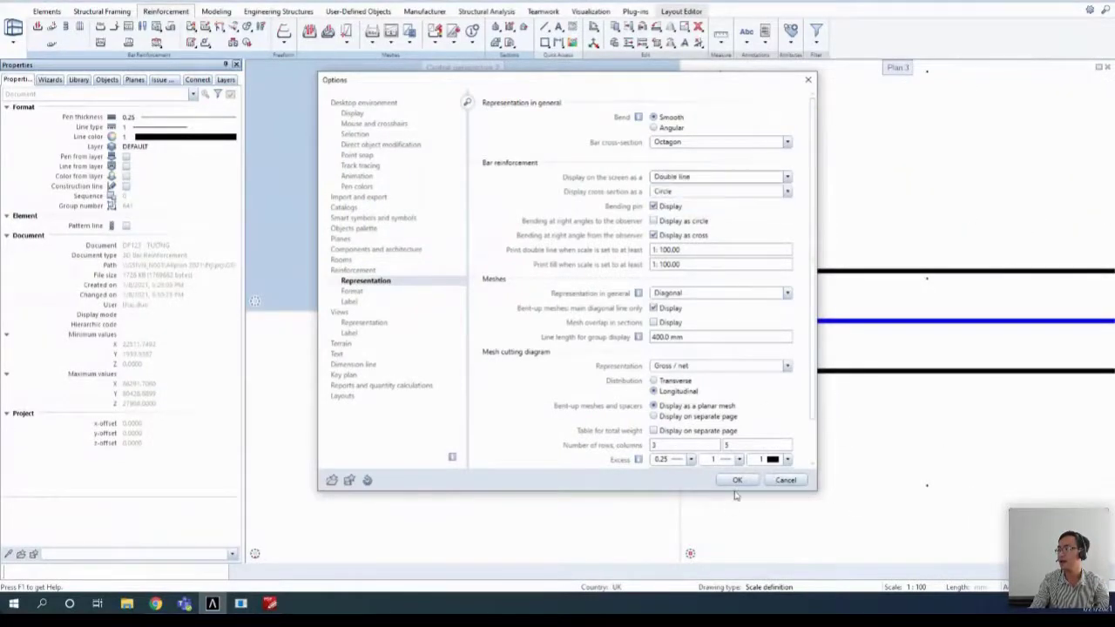
{"action": "left_click", "coordinate": [737, 480]}
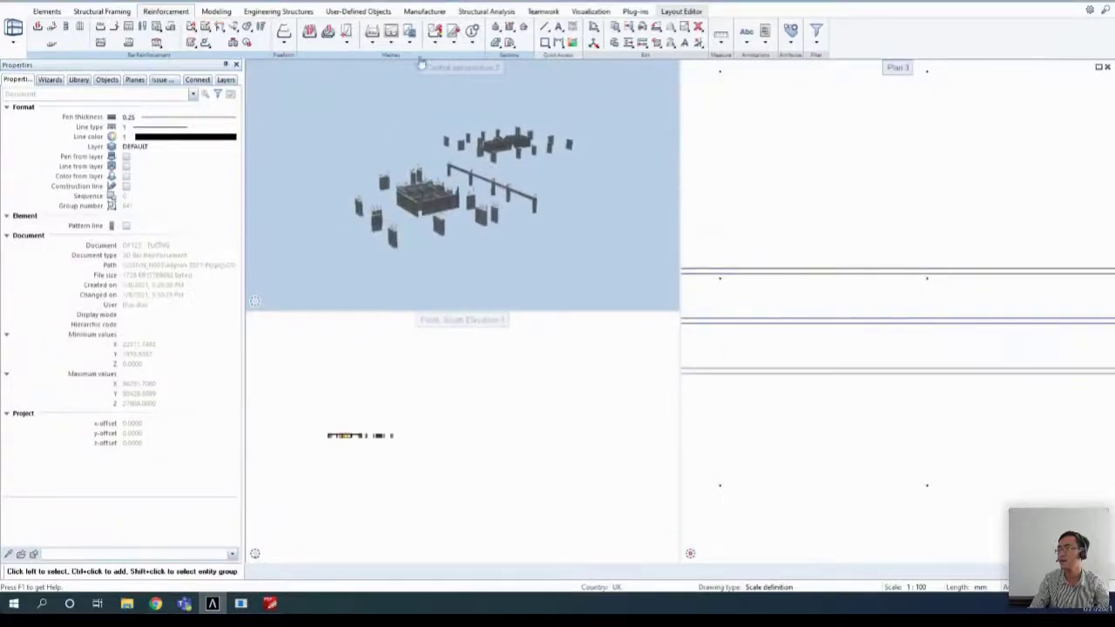
- Set the on-screen display of bar reinforcement back to Fill in the reinforcement representation options
{"action": "left_click", "coordinate": [197, 4]}
{"action": "left_click", "coordinate": [209, 8]}
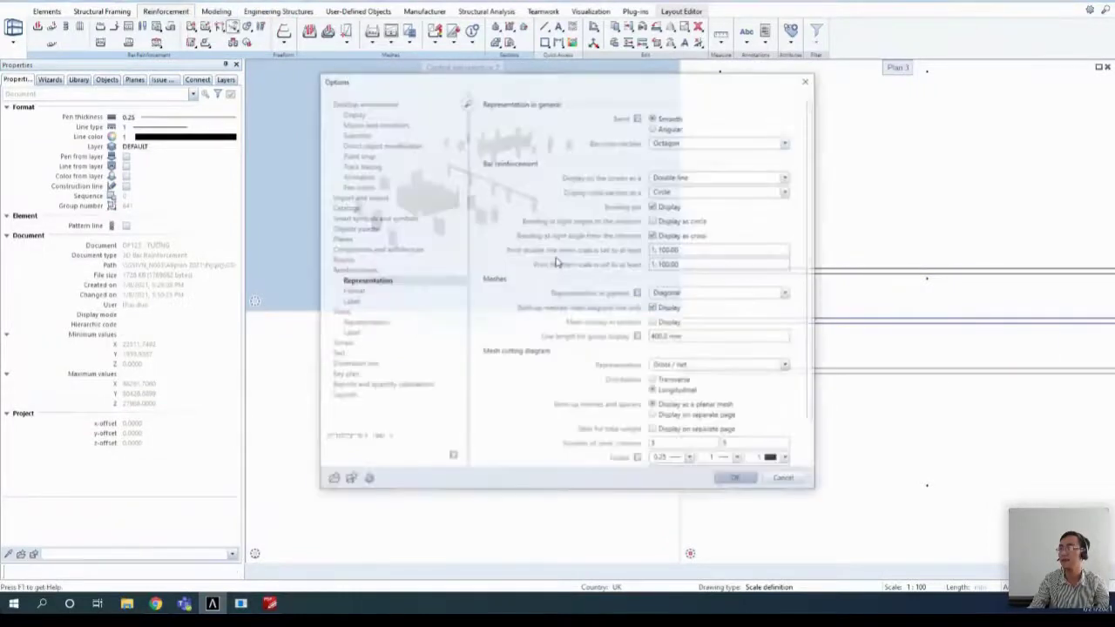
{"action": "left_click", "coordinate": [688, 178]}
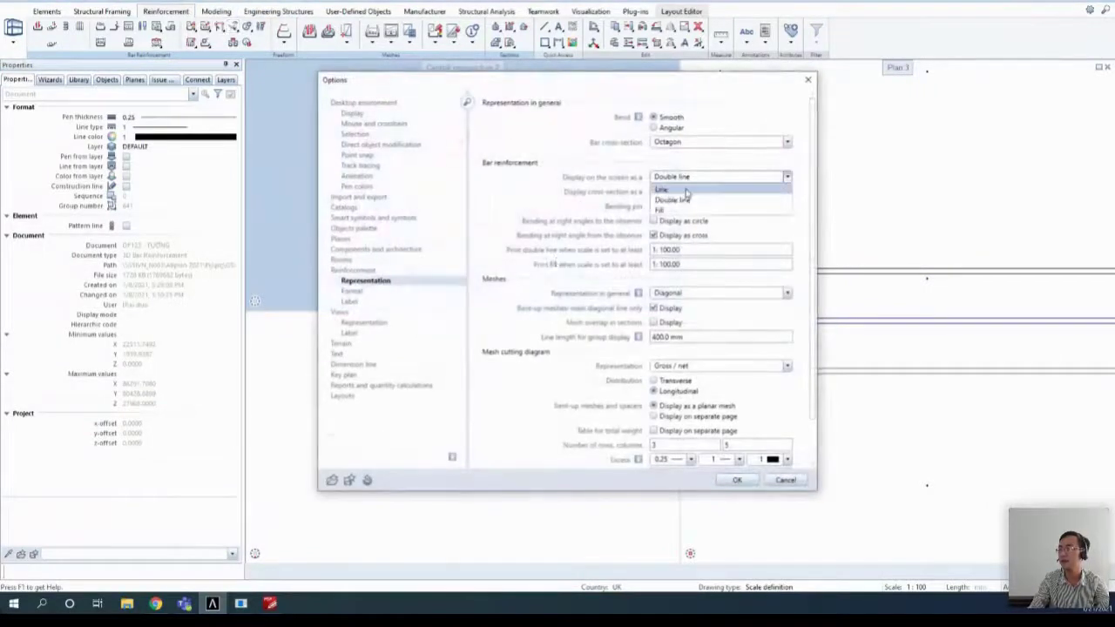
{"action": "left_click", "coordinate": [674, 211]}
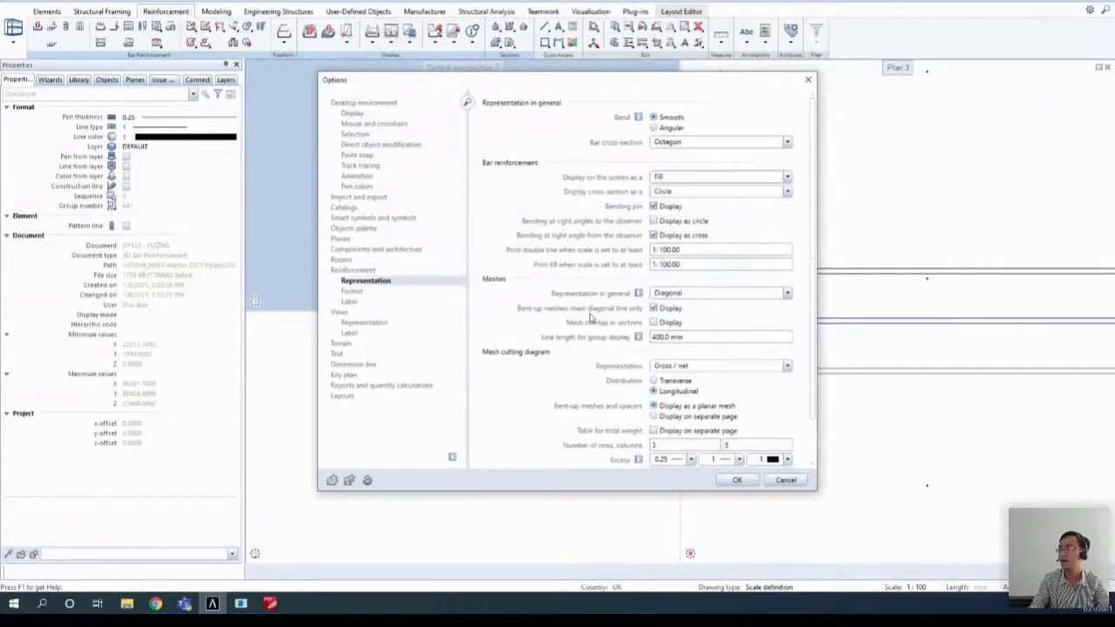
- Examine the pen, line and color format settings for bar shapes, placements, meshes and schemas, comparing them with the labelled bars in the plan
{"action": "left_click", "coordinate": [352, 291]}
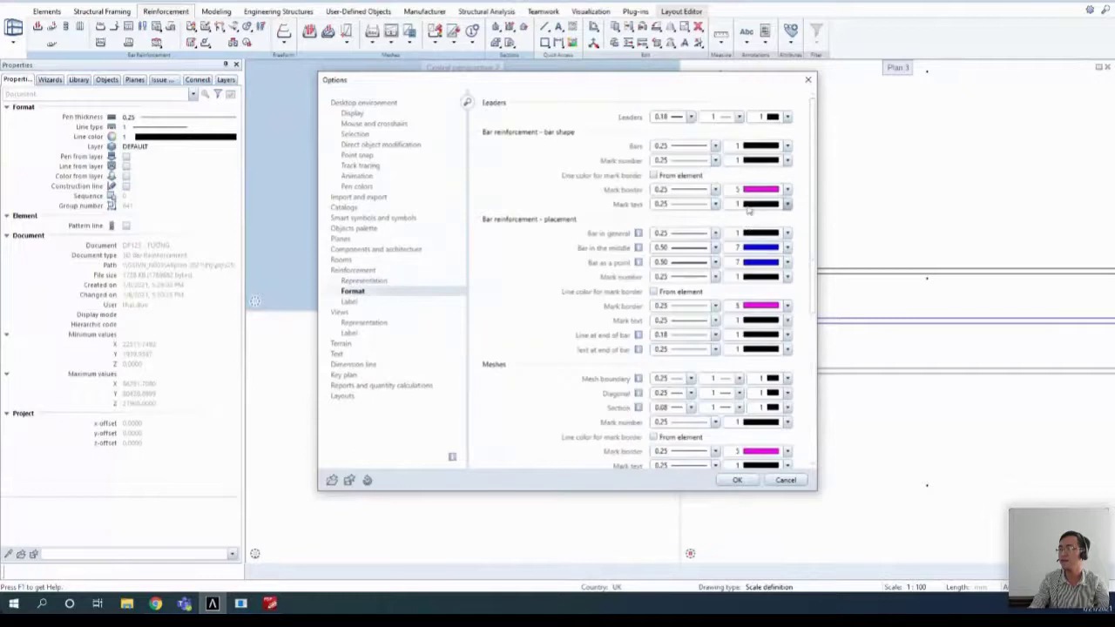
{"action": "scroll", "coordinate": [749, 410], "scroll_direction": "down", "scroll_amount": 10}
{"action": "scroll", "coordinate": [749, 409], "scroll_direction": "up", "scroll_amount": 6}
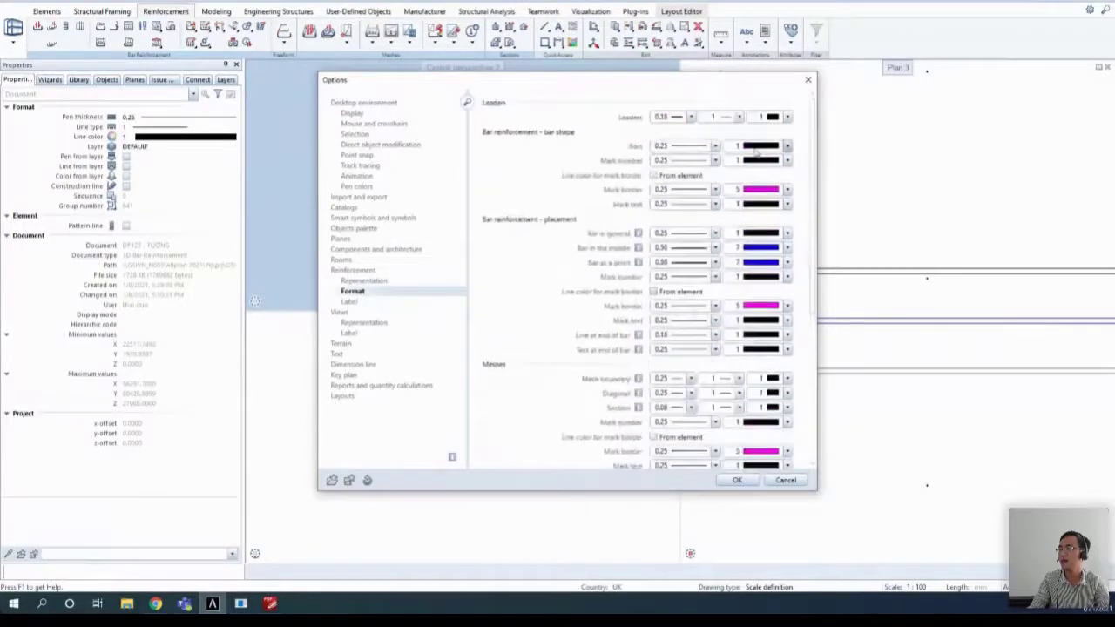
{"action": "scroll", "coordinate": [734, 297], "scroll_direction": "down", "scroll_amount": 5}
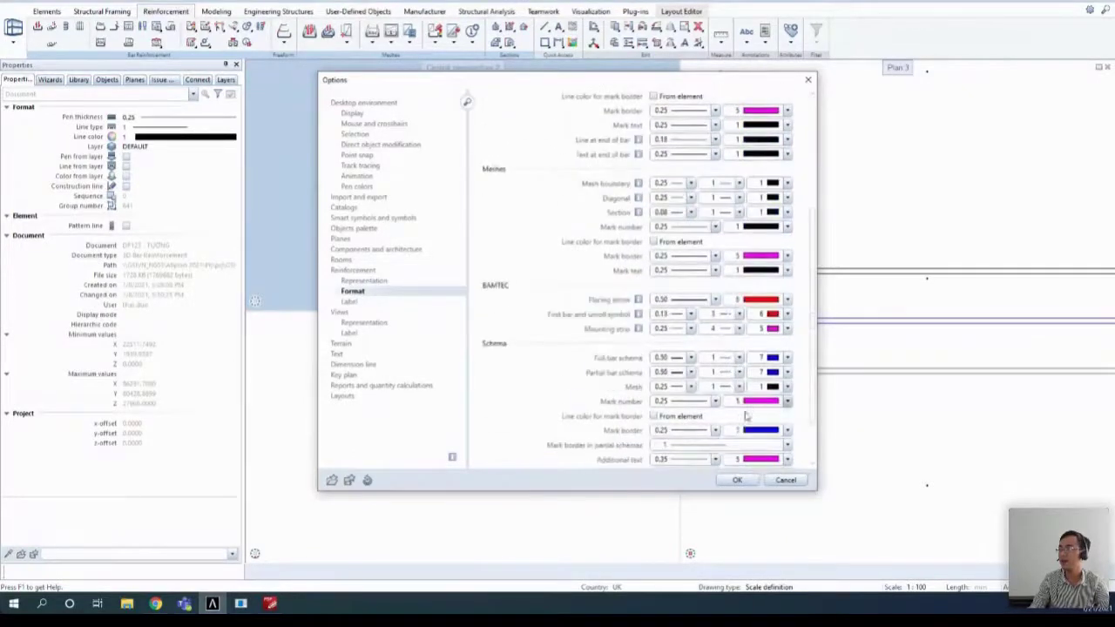
{"action": "scroll", "coordinate": [787, 359], "scroll_direction": "down", "scroll_amount": 1}
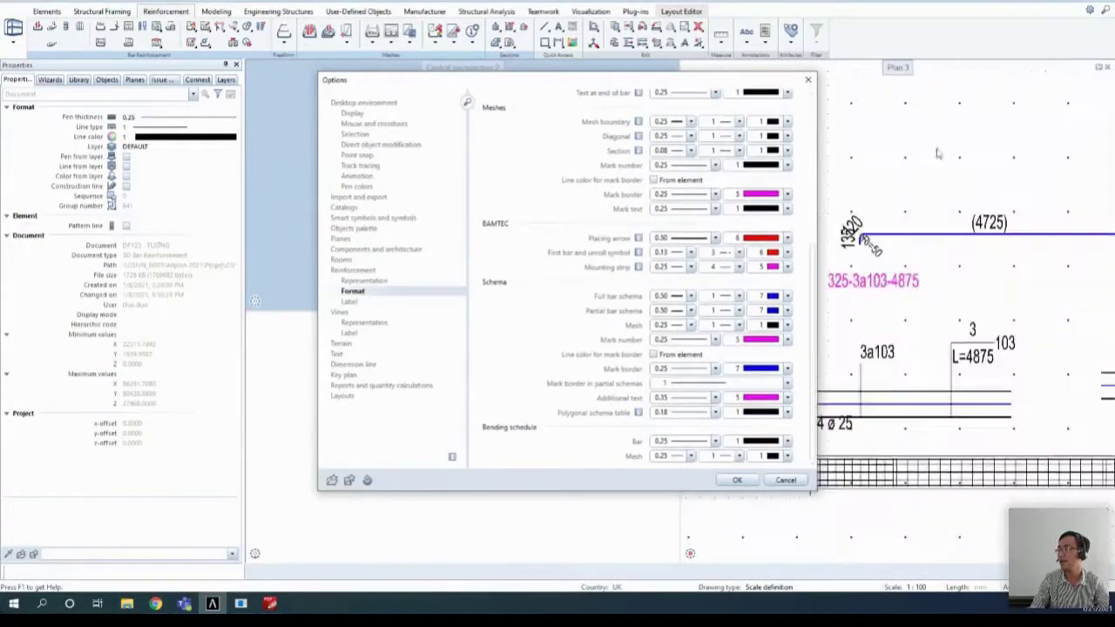
{"action": "scroll", "coordinate": [946, 209], "scroll_direction": "down", "scroll_amount": 5}
{"action": "scroll", "coordinate": [1011, 227], "scroll_direction": "up", "scroll_amount": 5}
{"action": "scroll", "coordinate": [1013, 216], "scroll_direction": "down", "scroll_amount": 5}
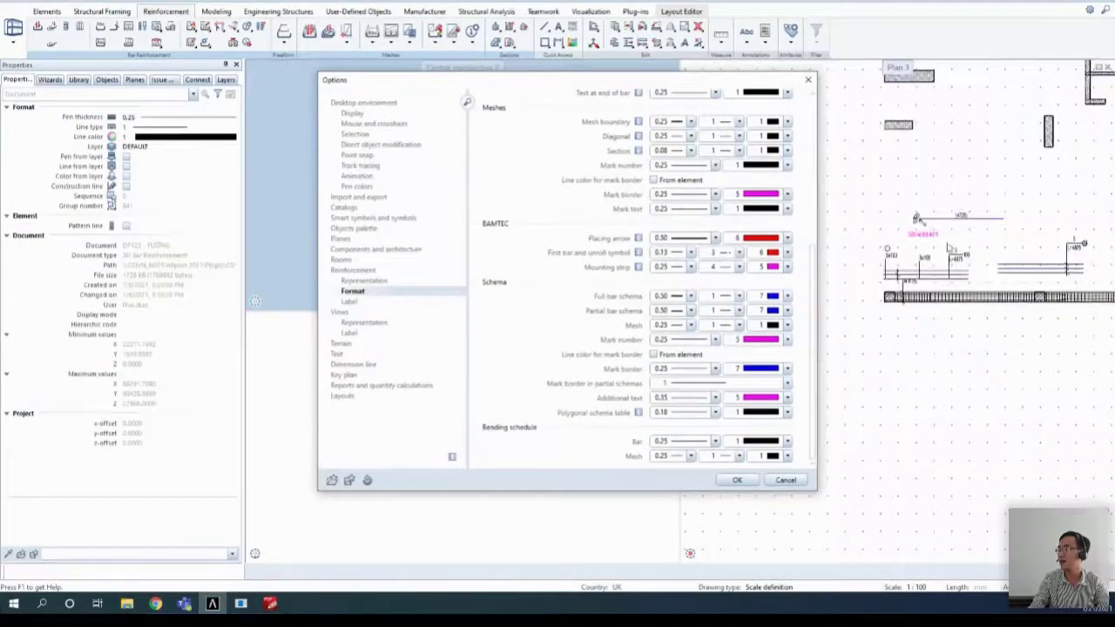
{"action": "scroll", "coordinate": [916, 218], "scroll_direction": "up", "scroll_amount": 3}
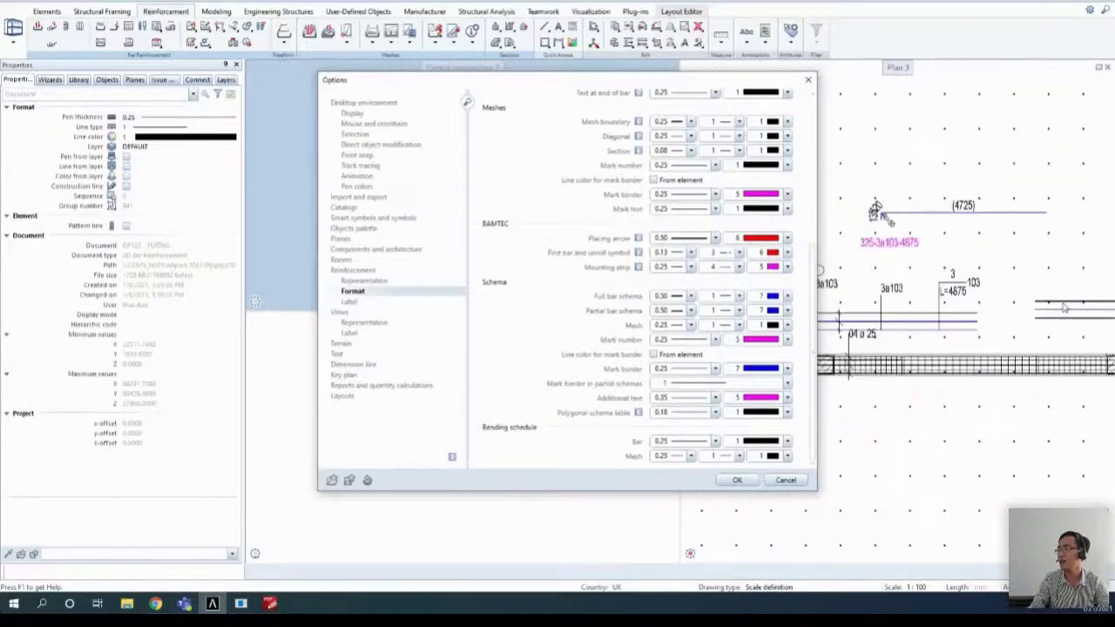
{"action": "scroll", "coordinate": [958, 212], "scroll_direction": "up", "scroll_amount": 2}
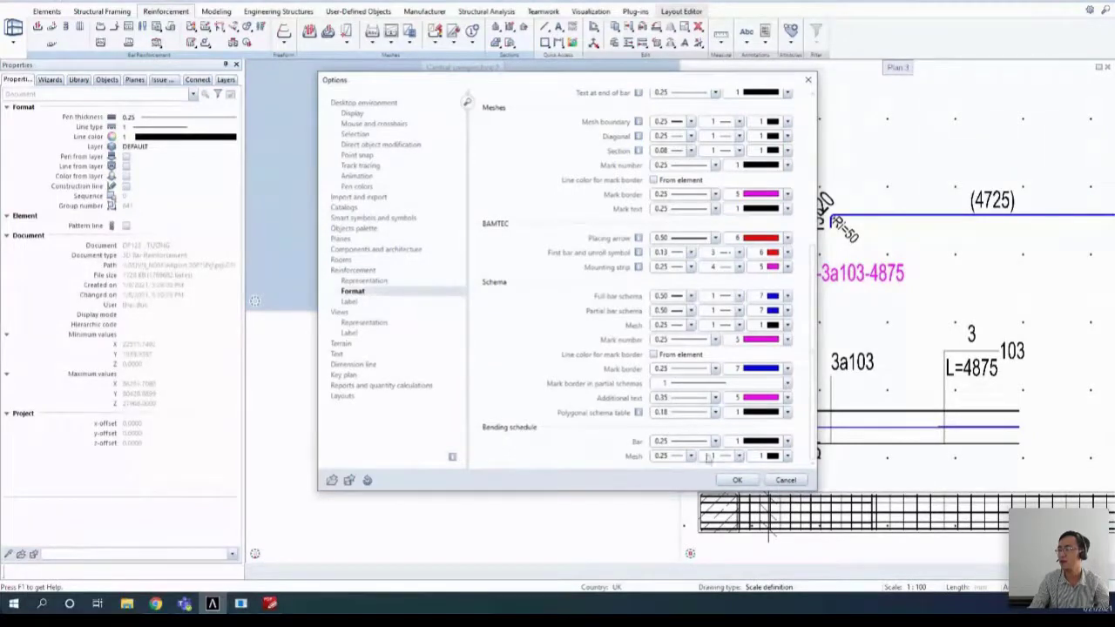
{"action": "scroll", "coordinate": [548, 308], "scroll_direction": "up", "scroll_amount": 5}
{"action": "scroll", "coordinate": [527, 296], "scroll_direction": "down", "scroll_amount": 2}
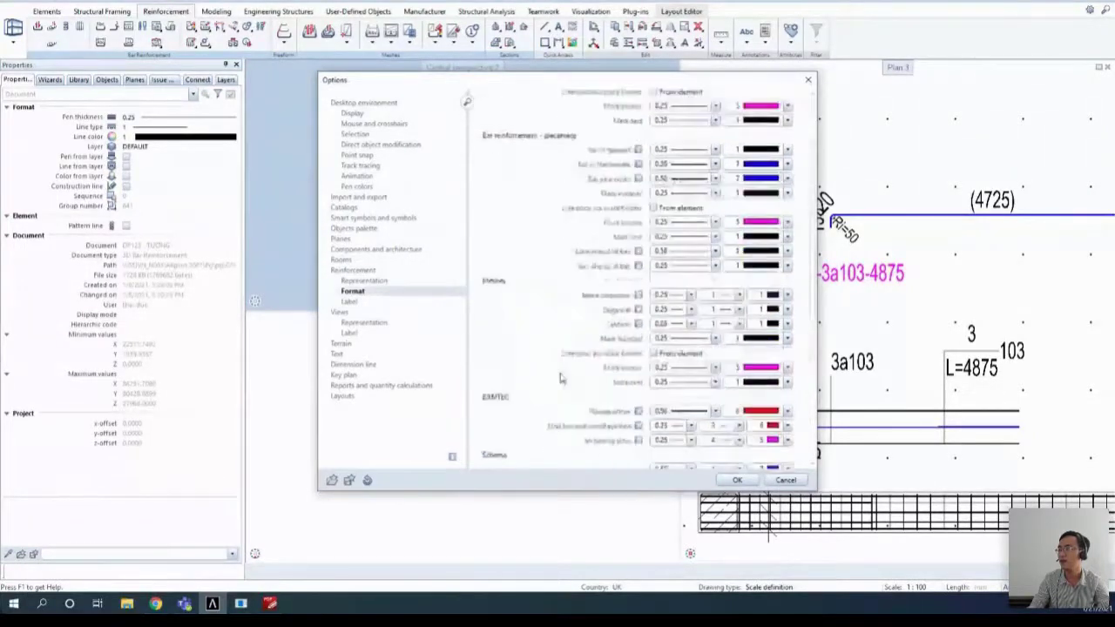
{"action": "scroll", "coordinate": [562, 271], "scroll_direction": "up", "scroll_amount": 2}
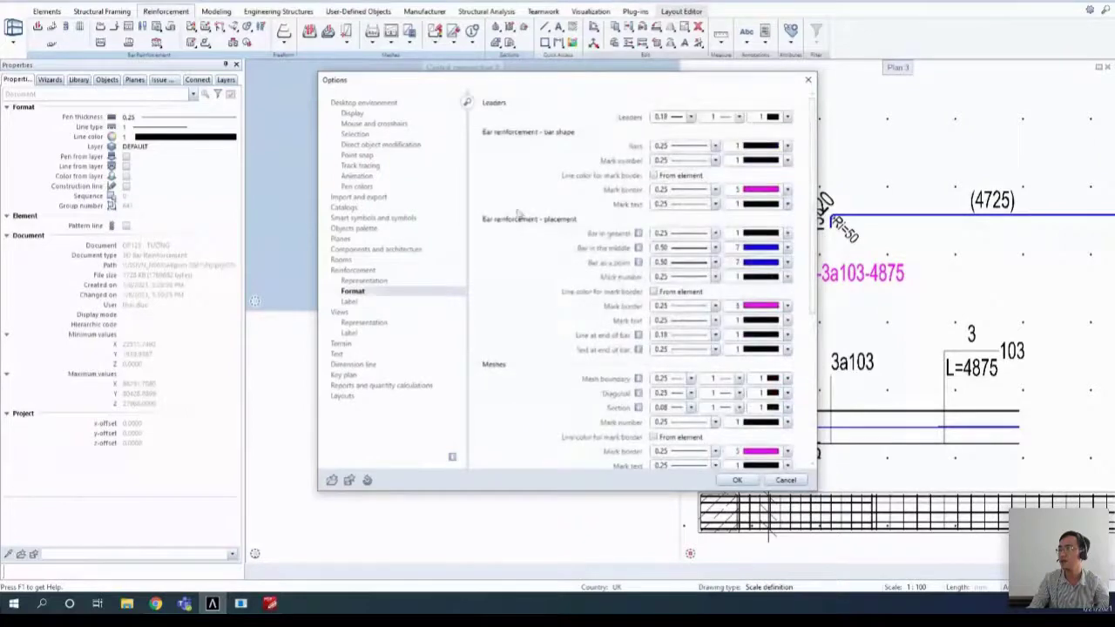
{"action": "scroll", "coordinate": [1028, 361], "scroll_direction": "down", "scroll_amount": 4}
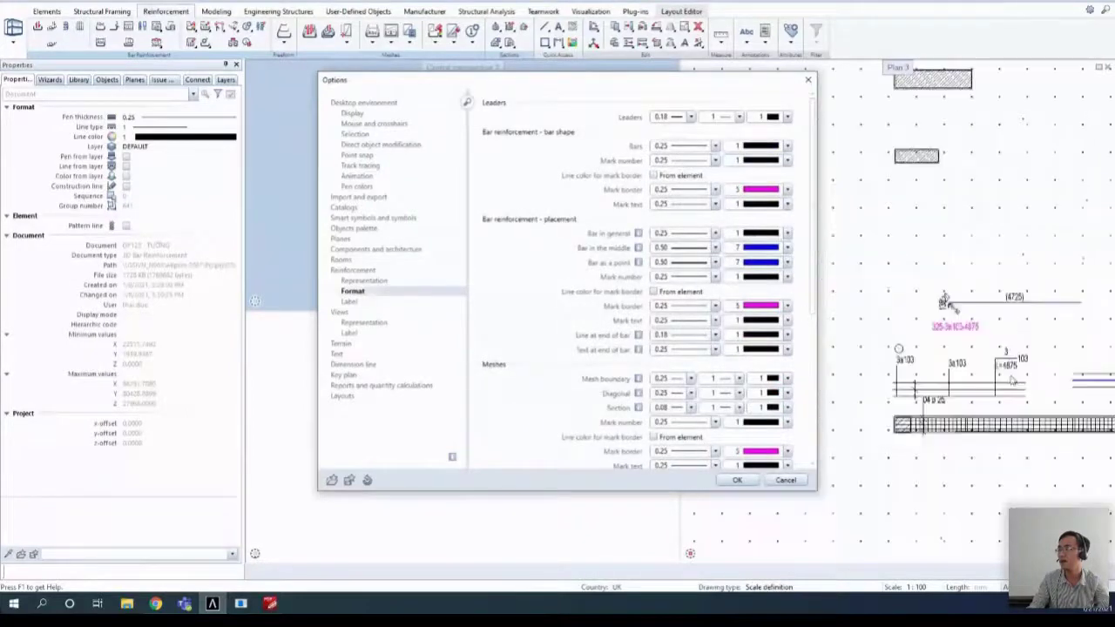
{"action": "scroll", "coordinate": [953, 428], "scroll_direction": "up", "scroll_amount": 5}
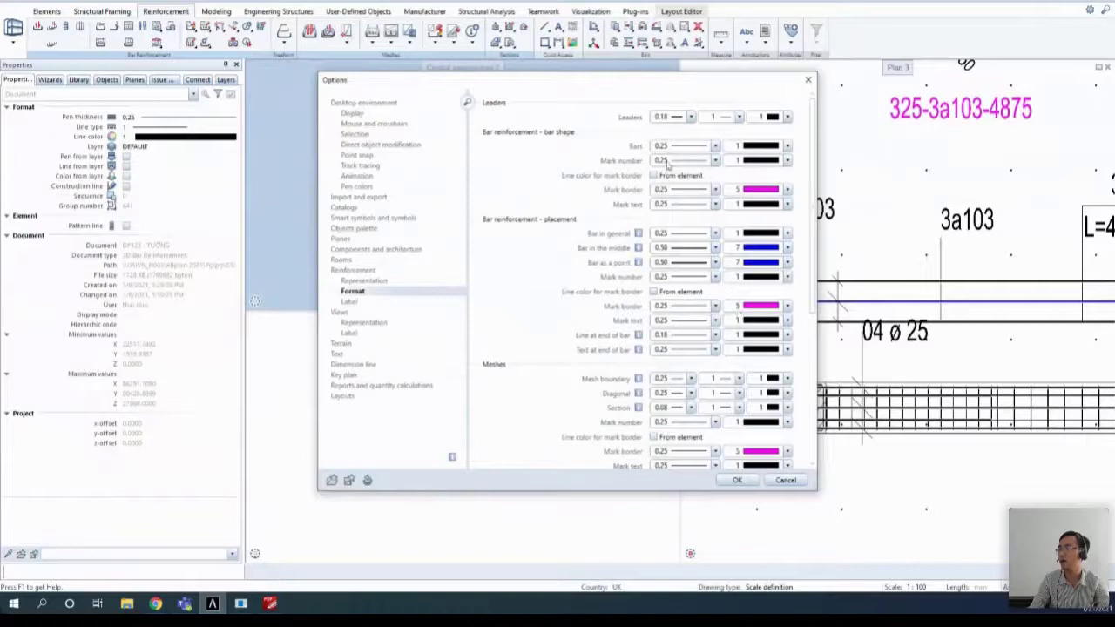
- Set the mark layout of bar reinforcement labels to Circle in the reinforcement label options
{"action": "left_click", "coordinate": [364, 304]}
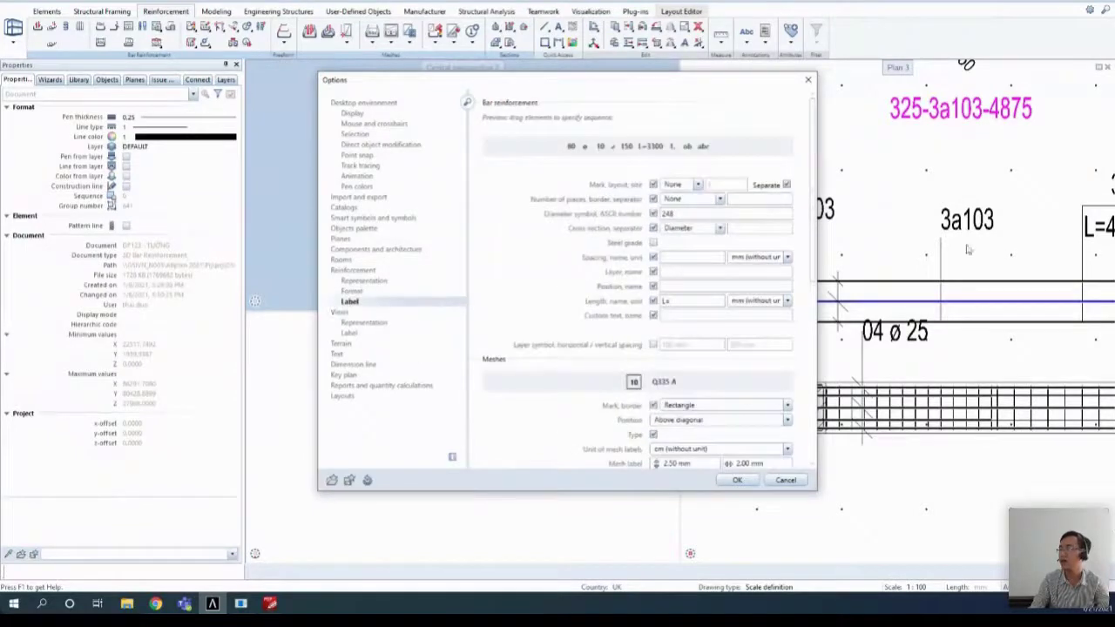
{"action": "scroll", "coordinate": [966, 250], "scroll_direction": "down", "scroll_amount": 3}
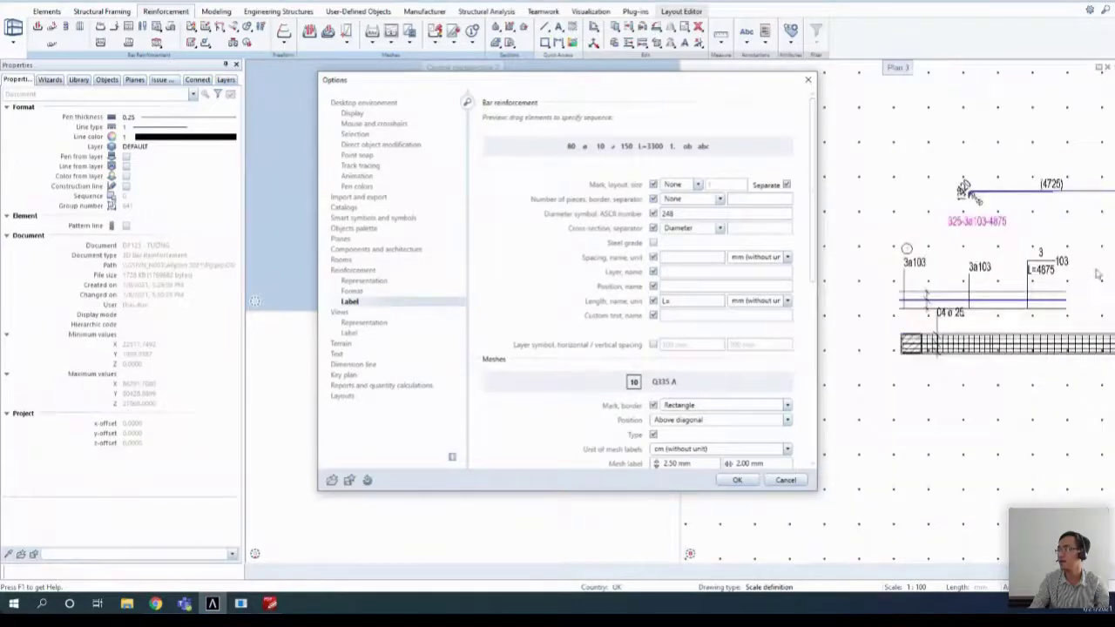
{"action": "scroll", "coordinate": [1071, 254], "scroll_direction": "up", "scroll_amount": 3}
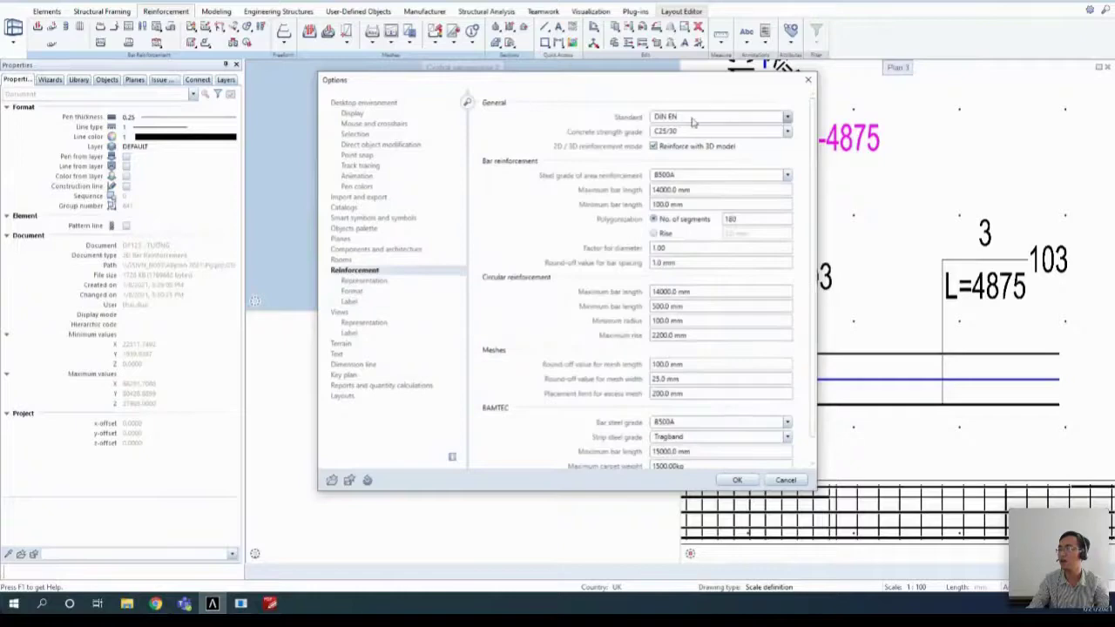
{"action": "left_click", "coordinate": [351, 302]}
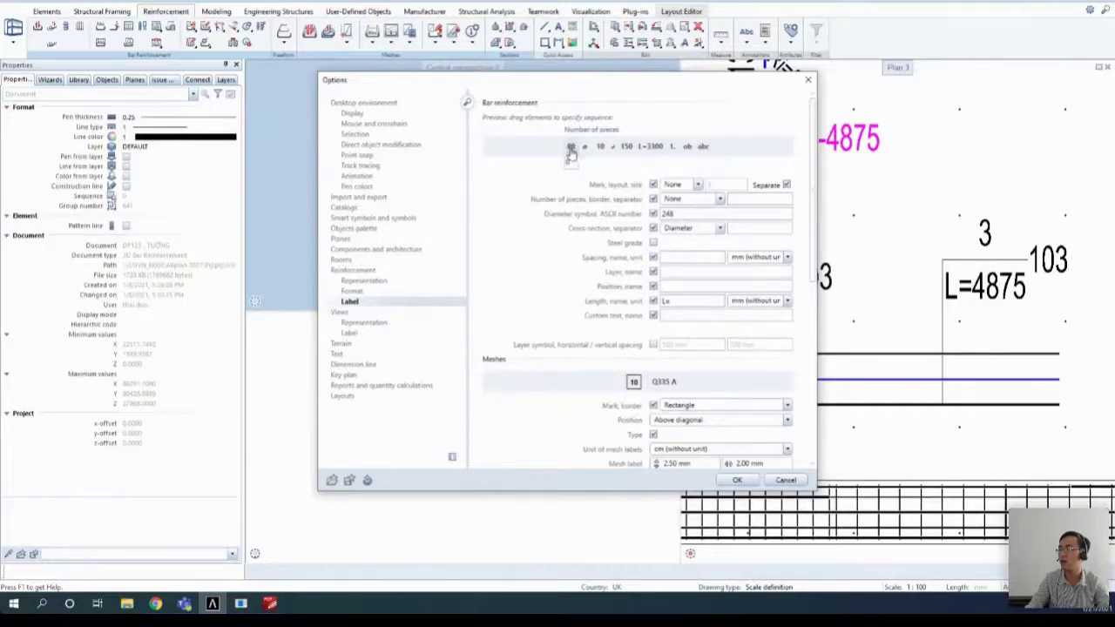
{"action": "left_click", "coordinate": [698, 186]}
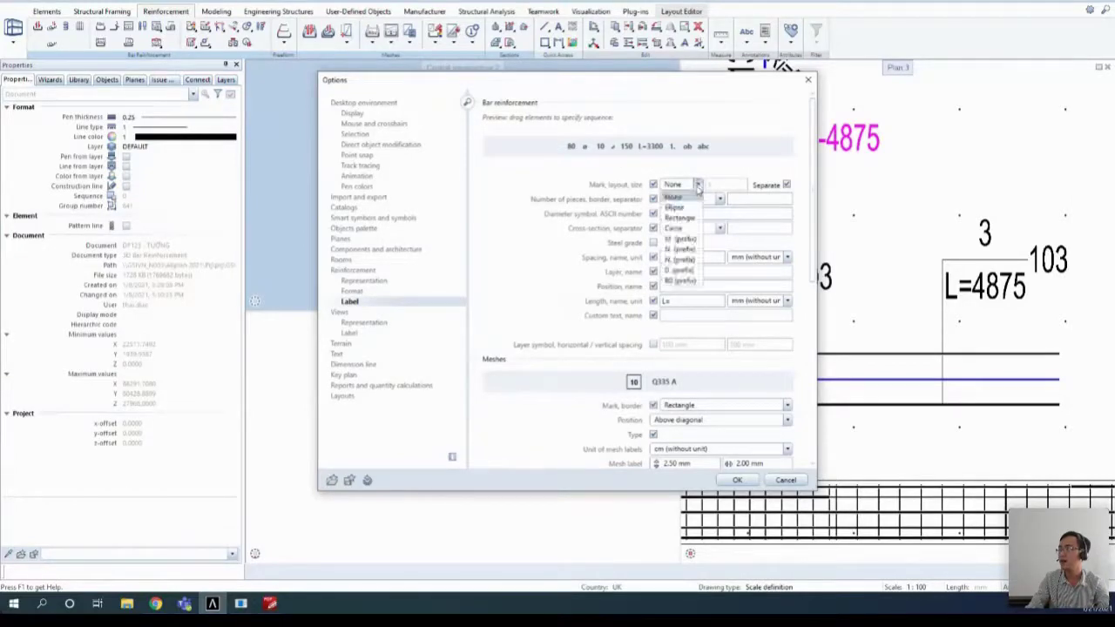
{"action": "left_click", "coordinate": [677, 229]}
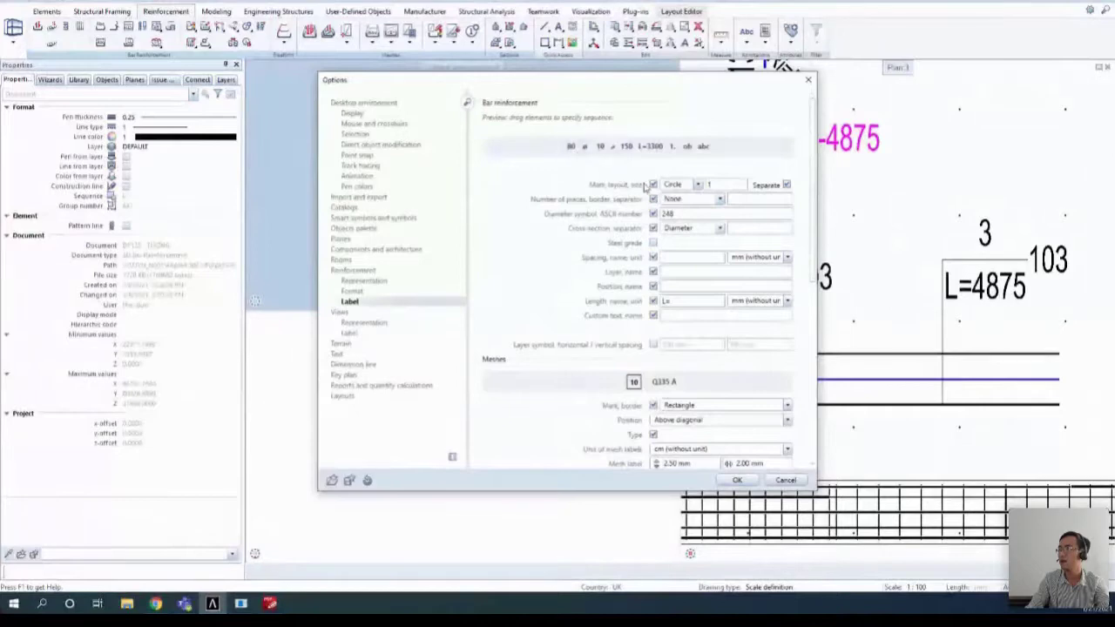
- Switch the number of pieces and the diameter symbol off and back on in the bar reinforcement label
{"action": "left_click", "coordinate": [653, 200]}
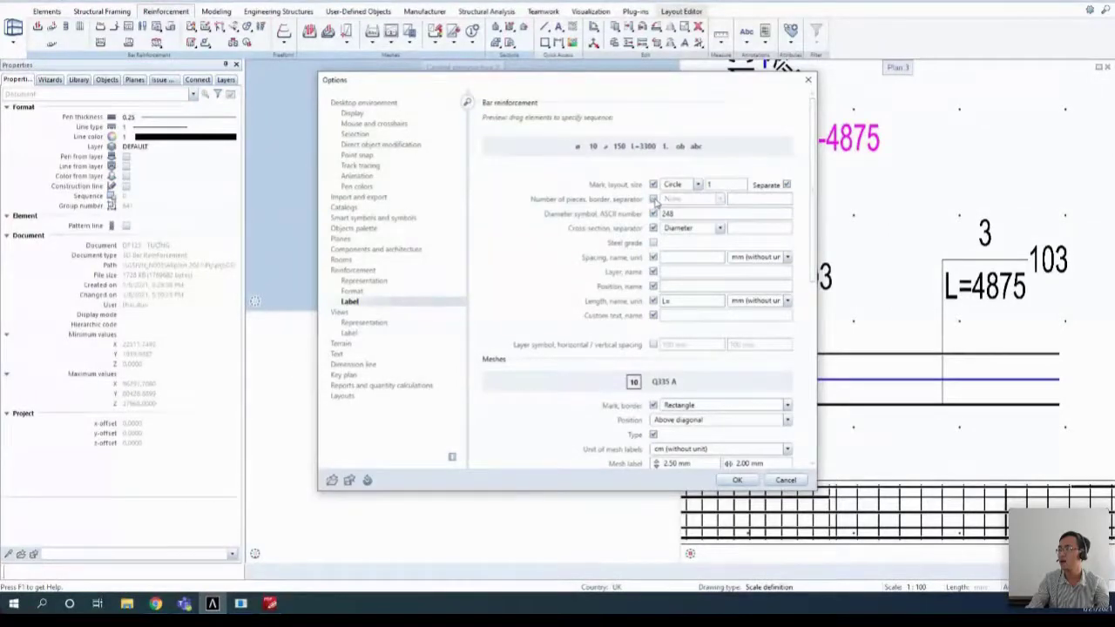
{"action": "left_click", "coordinate": [653, 199]}
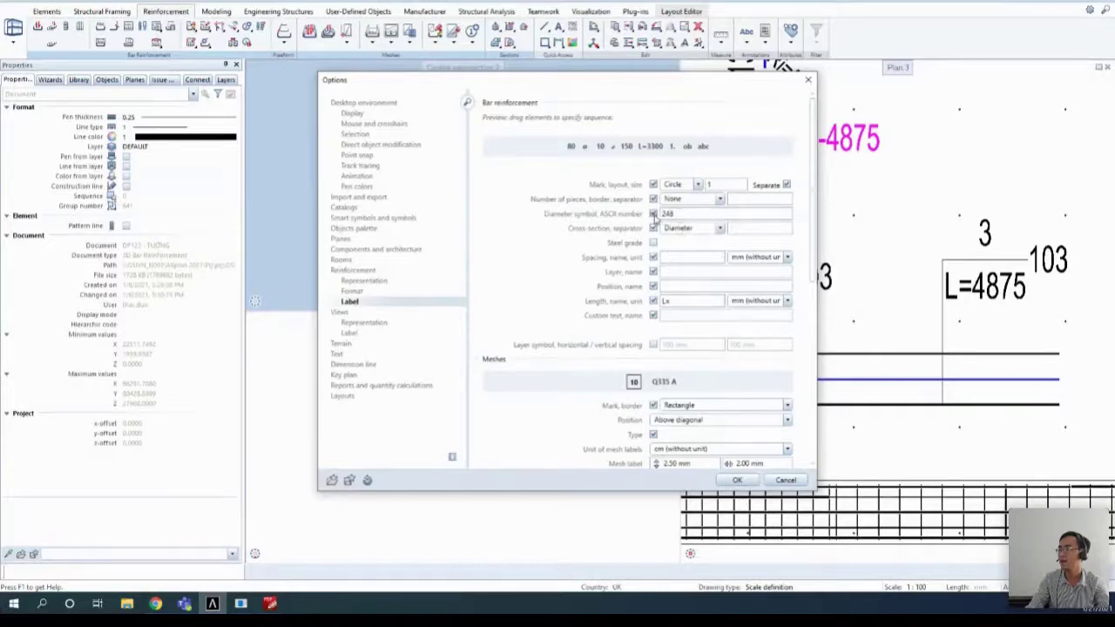
{"action": "double_click", "coordinate": [671, 213]}
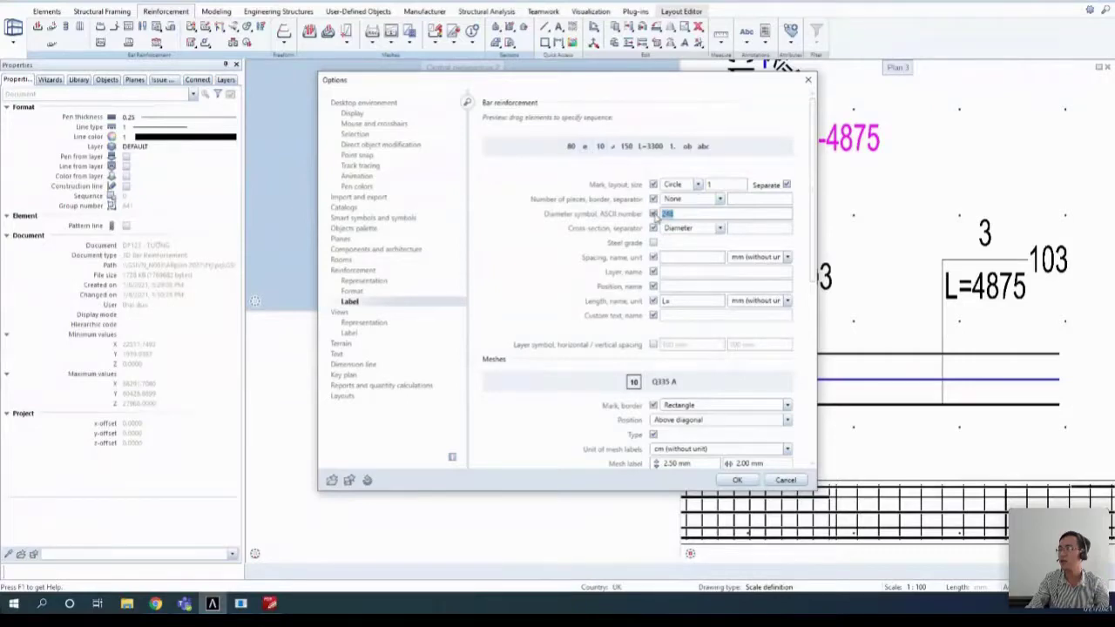
{"action": "left_click", "coordinate": [654, 215]}
{"action": "left_click", "coordinate": [653, 214]}
- Check the cross-section choices and the spacing unit choices available for bar reinforcement labels, keeping the current selections
{"action": "left_click", "coordinate": [704, 230]}
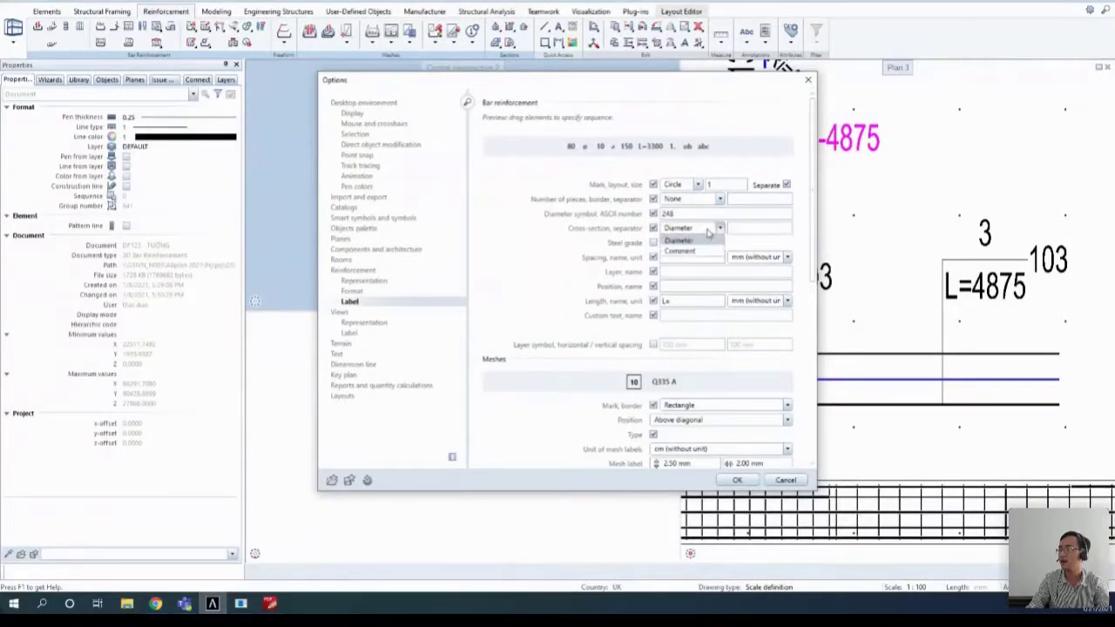
{"action": "left_click", "coordinate": [703, 236]}
{"action": "left_click", "coordinate": [702, 228]}
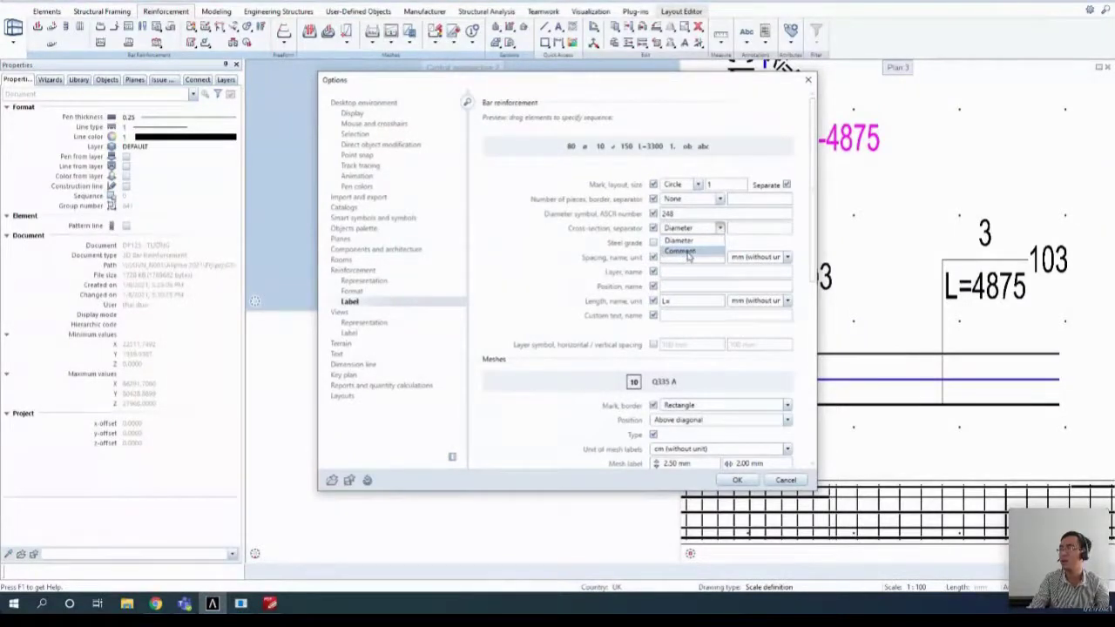
{"action": "left_click", "coordinate": [567, 247]}
{"action": "left_click", "coordinate": [653, 228]}
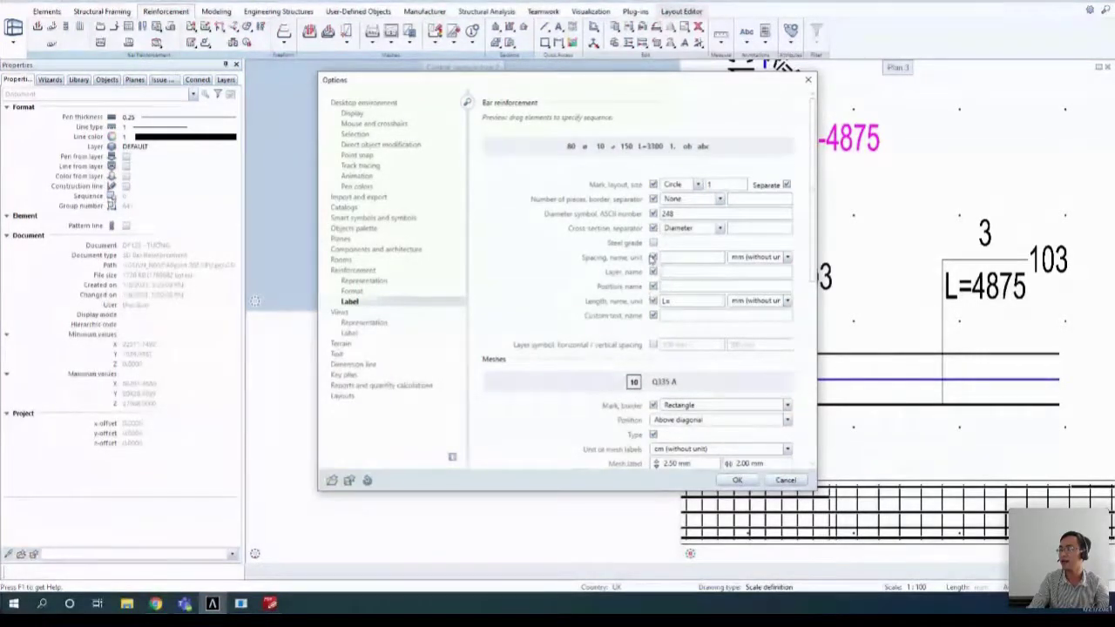
{"action": "left_click", "coordinate": [787, 256]}
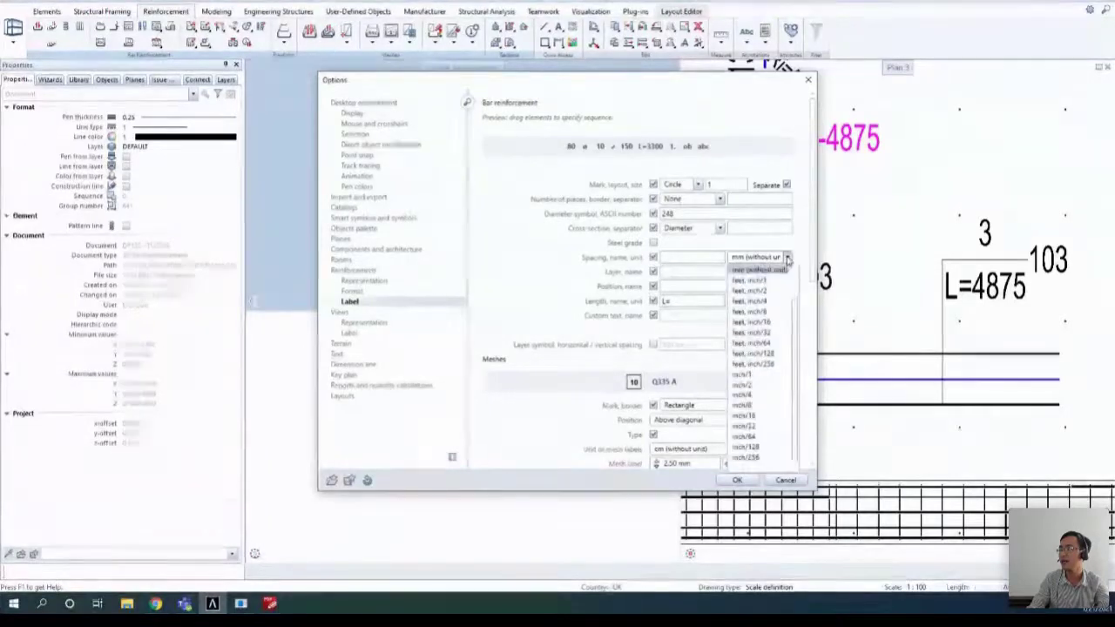
{"action": "left_click", "coordinate": [787, 257]}
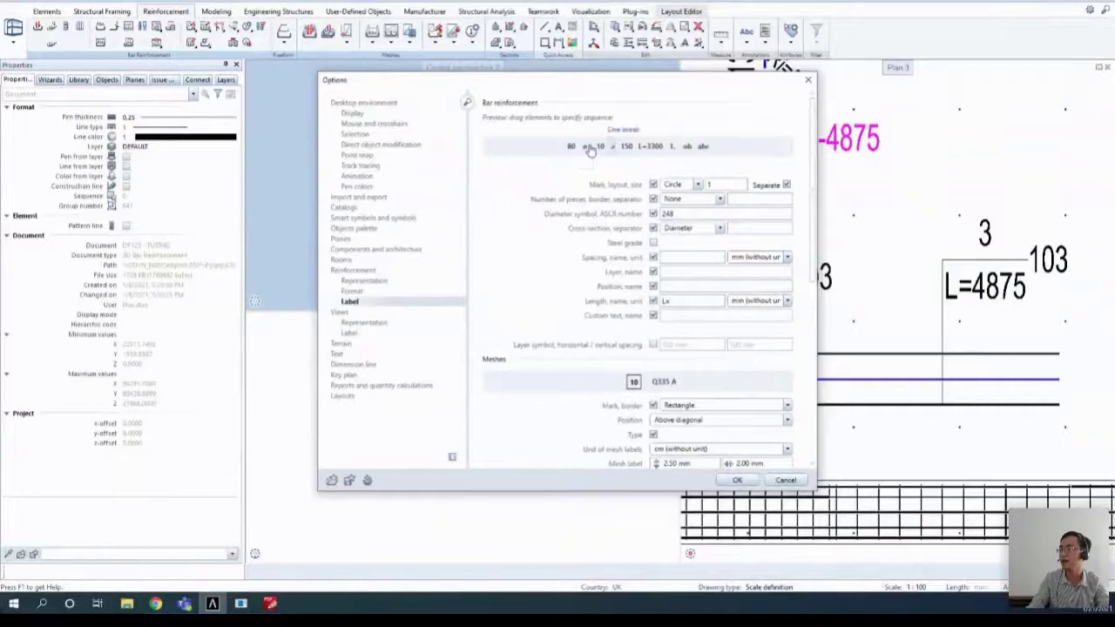
- Compare the bar label preview and custom text setting with the labelled bars in the plan, and review the mesh and schema label settings
{"action": "mouse_move", "coordinate": [598, 150]}
{"action": "left_mouse_down"}
{"action": "mouse_move", "coordinate": [580, 149]}
{"action": "mouse_move", "coordinate": [607, 150]}
{"action": "left_mouse_up"}
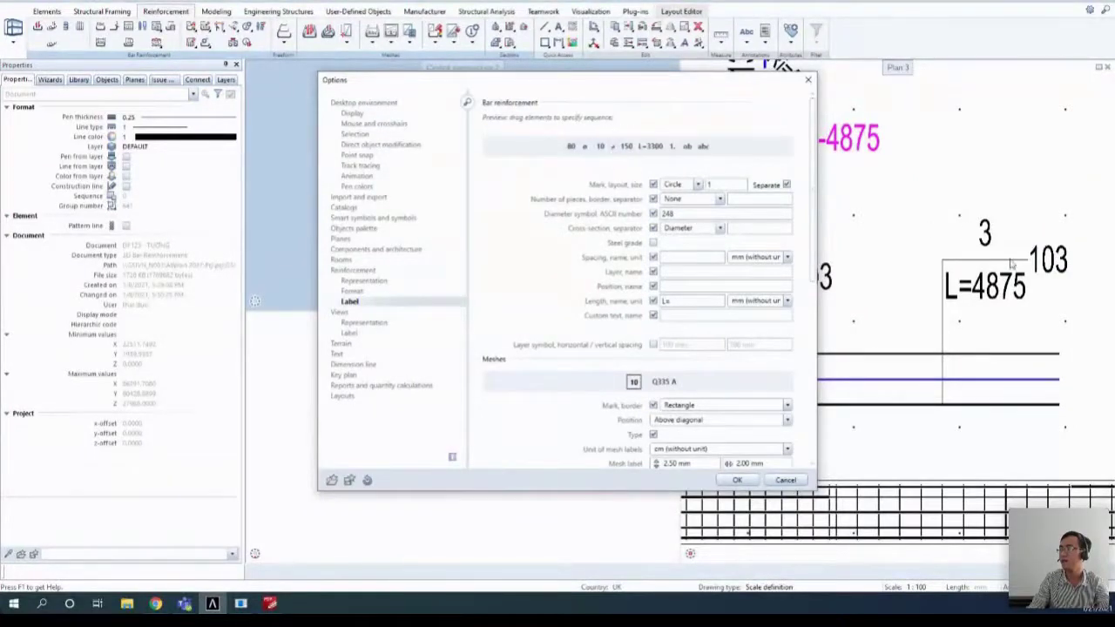
{"action": "scroll", "coordinate": [1011, 266], "scroll_direction": "up", "scroll_amount": 2}
{"action": "scroll", "coordinate": [984, 255], "scroll_direction": "down", "scroll_amount": 3}
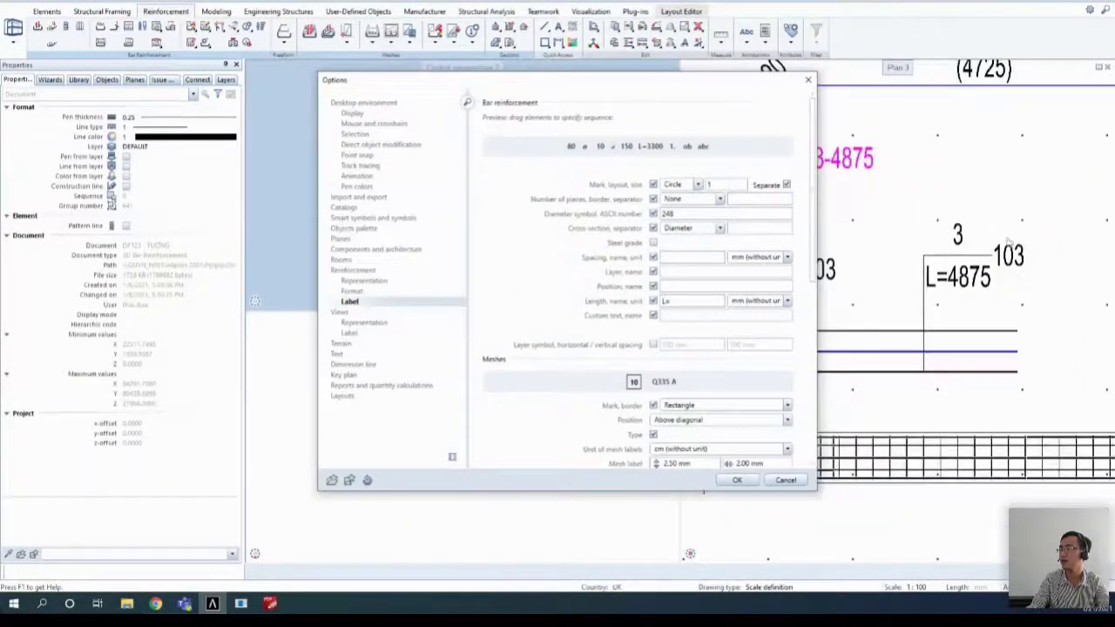
{"action": "scroll", "coordinate": [985, 270], "scroll_direction": "up", "scroll_amount": 2}
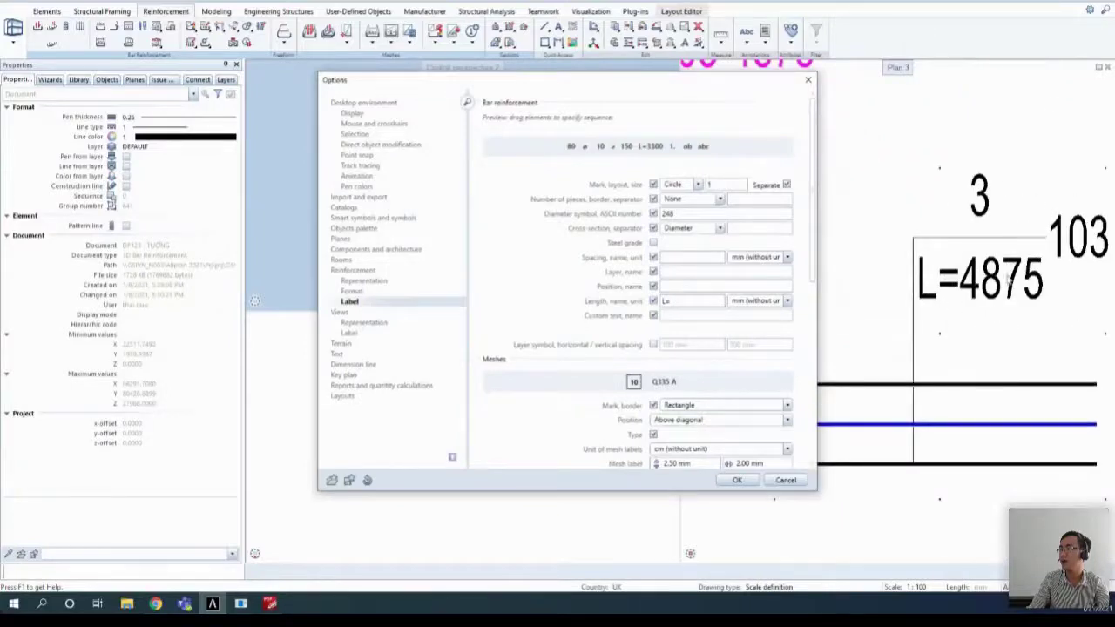
{"action": "scroll", "coordinate": [924, 270], "scroll_direction": "down", "scroll_amount": 3}
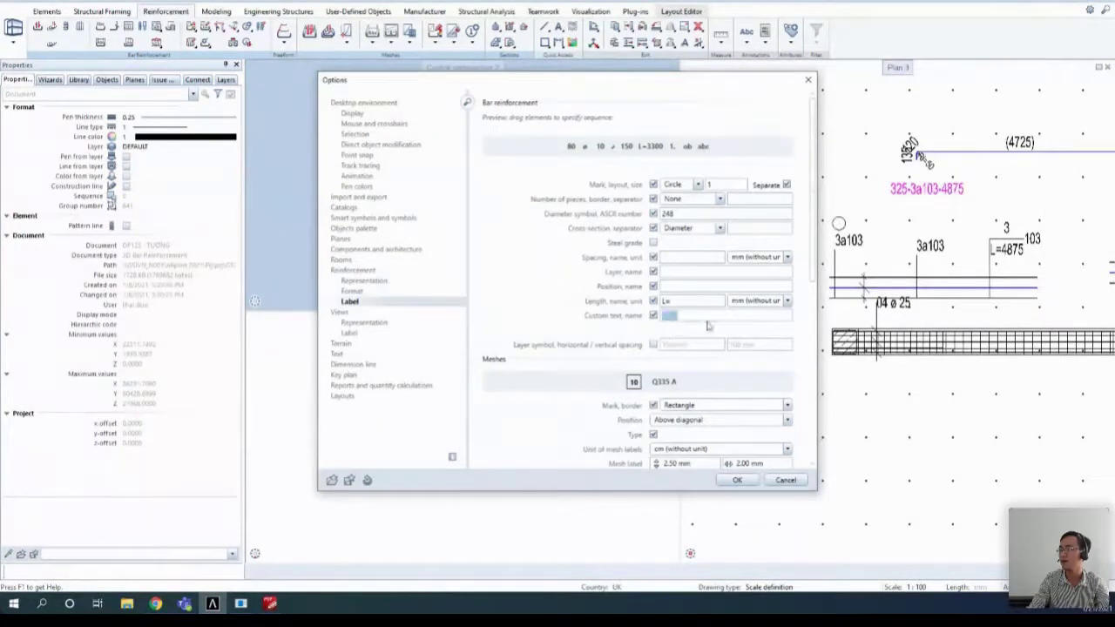
{"action": "scroll", "coordinate": [966, 217], "scroll_direction": "down", "scroll_amount": 1}
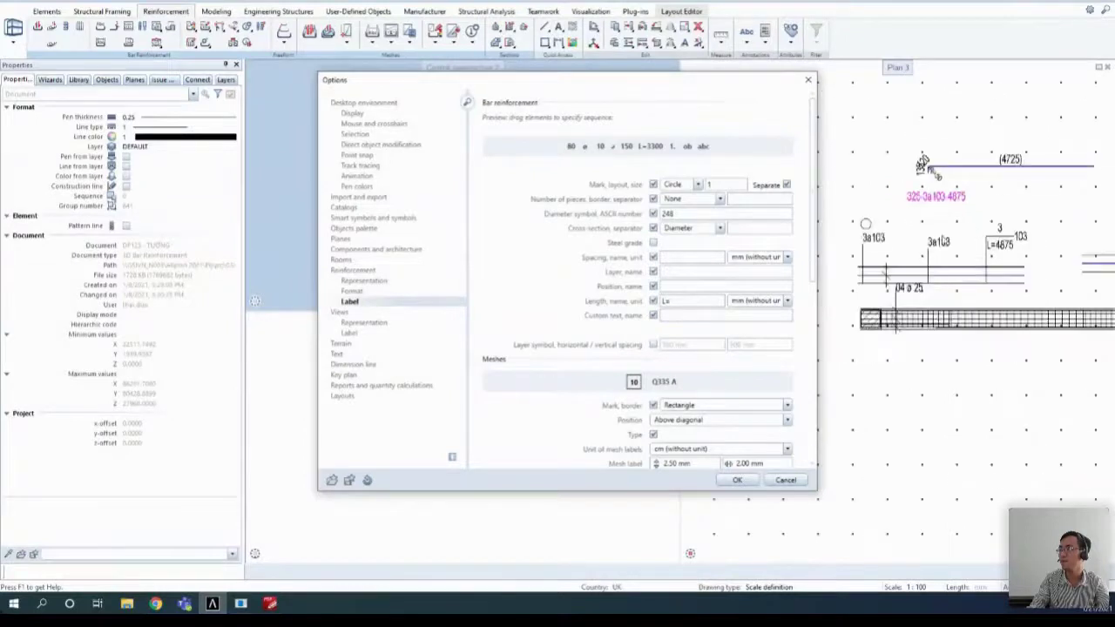
{"action": "left_click", "coordinate": [677, 315]}
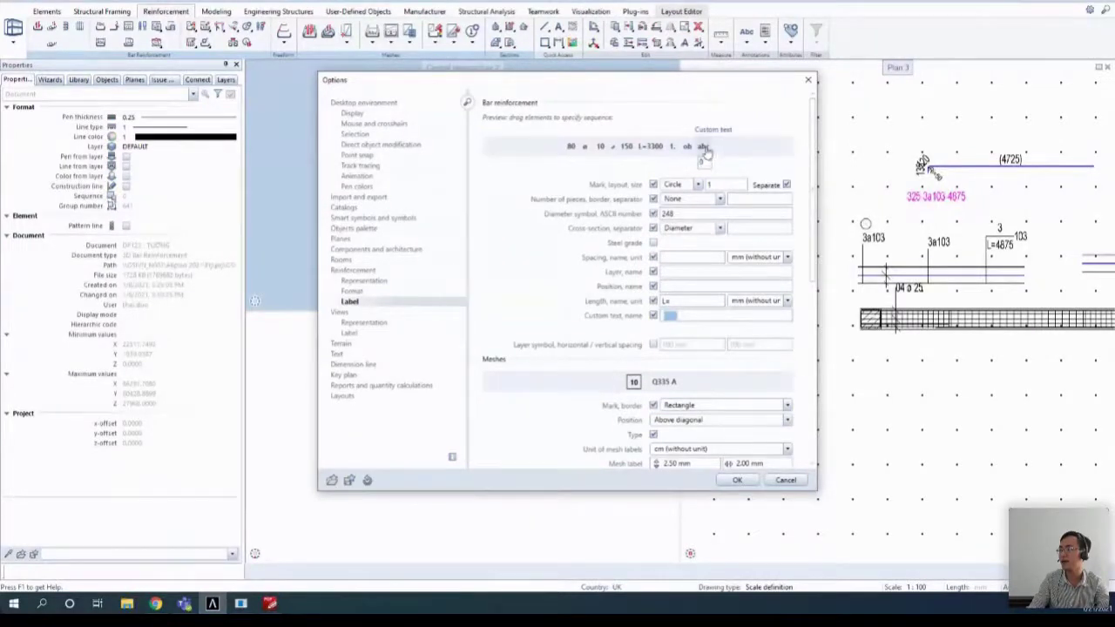
{"action": "scroll", "coordinate": [610, 385], "scroll_direction": "down", "scroll_amount": 3}
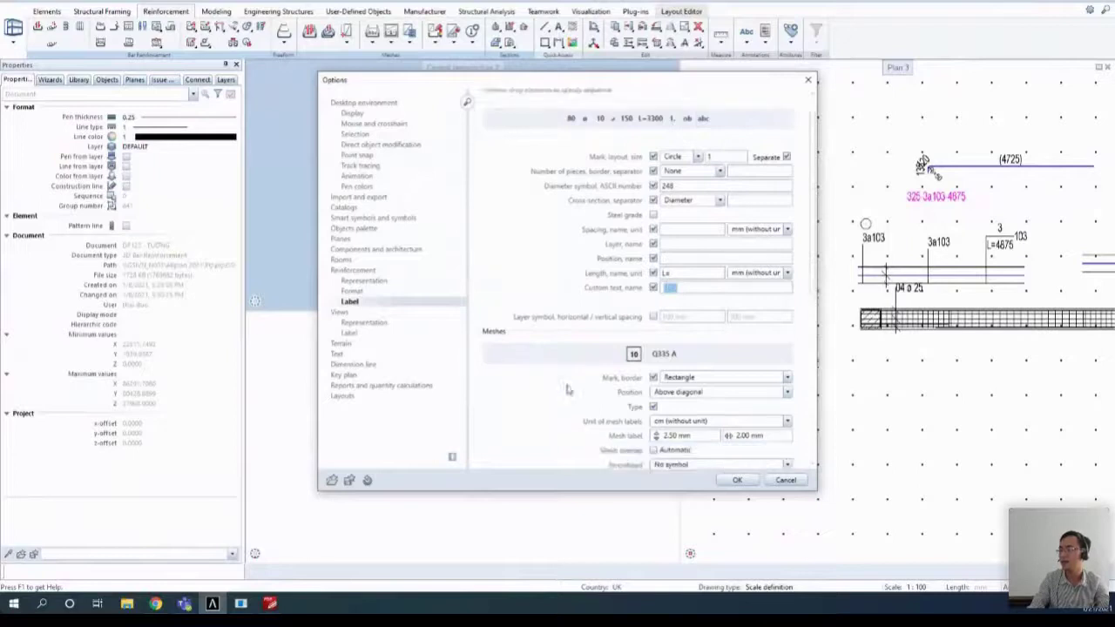
- View the export and import functions for options favorites, browse for an XML favorites file, and close the options without importing
{"action": "left_click", "coordinate": [349, 481]}
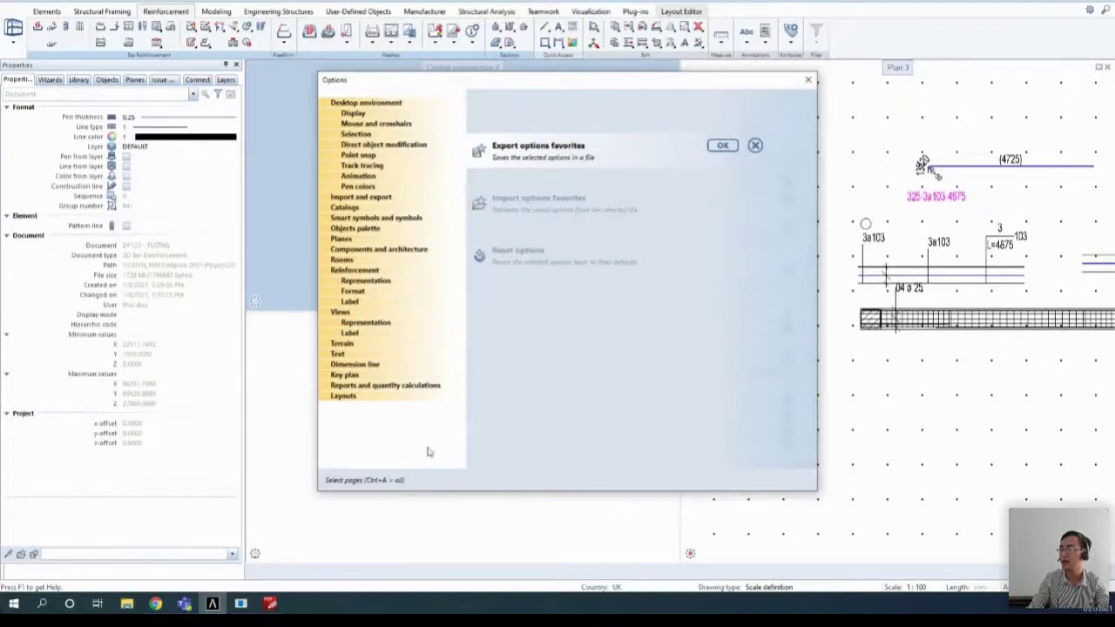
{"action": "left_click", "coordinate": [722, 145]}
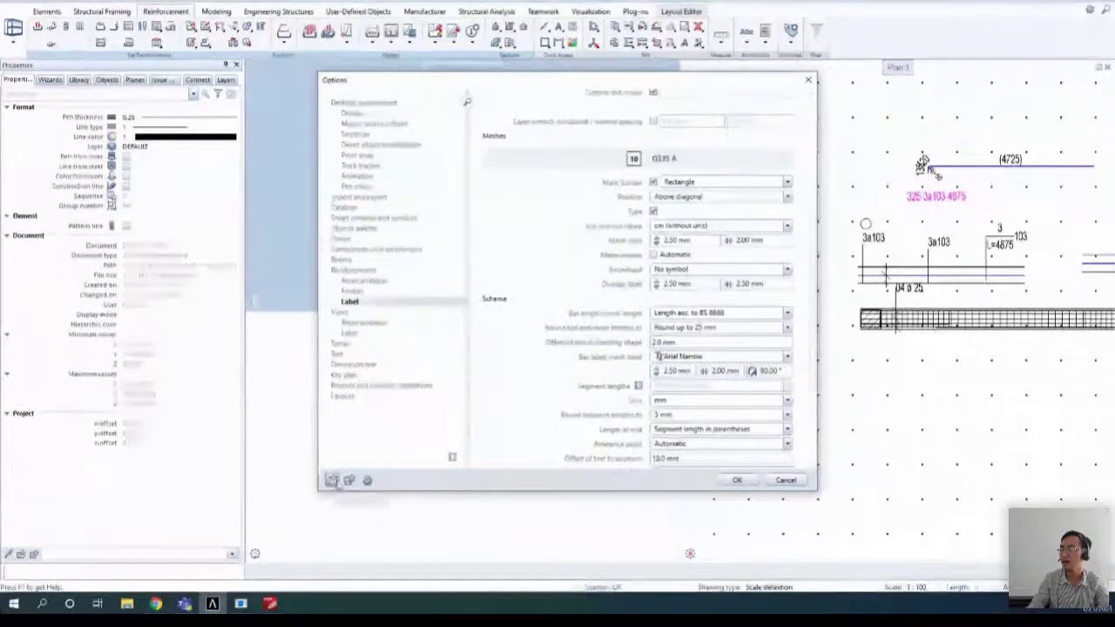
{"action": "left_click", "coordinate": [331, 480]}
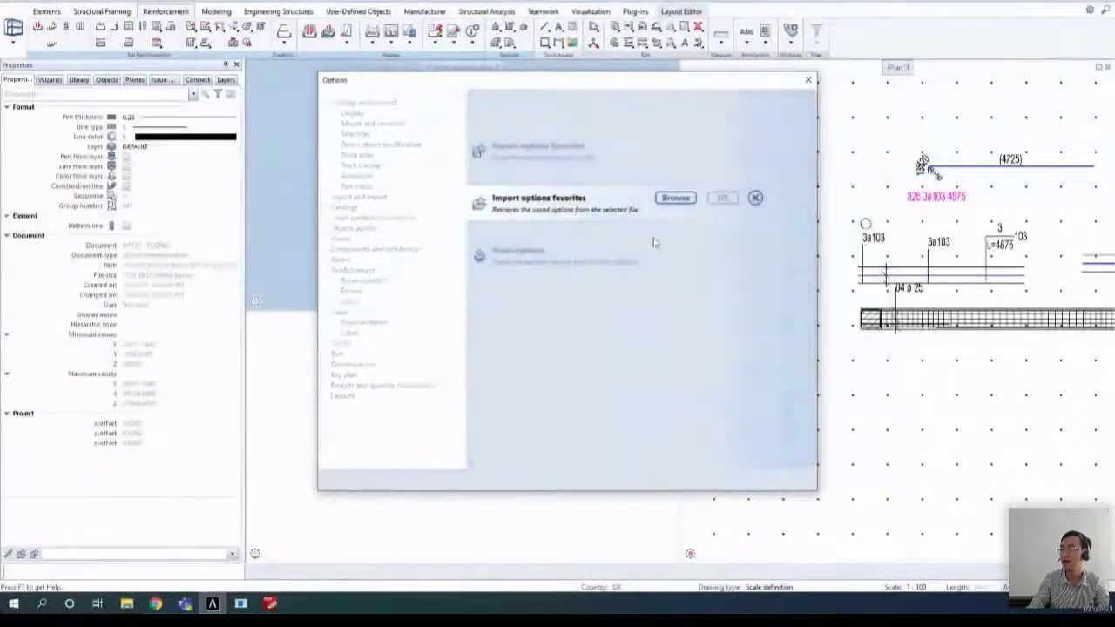
{"action": "left_click", "coordinate": [675, 198]}
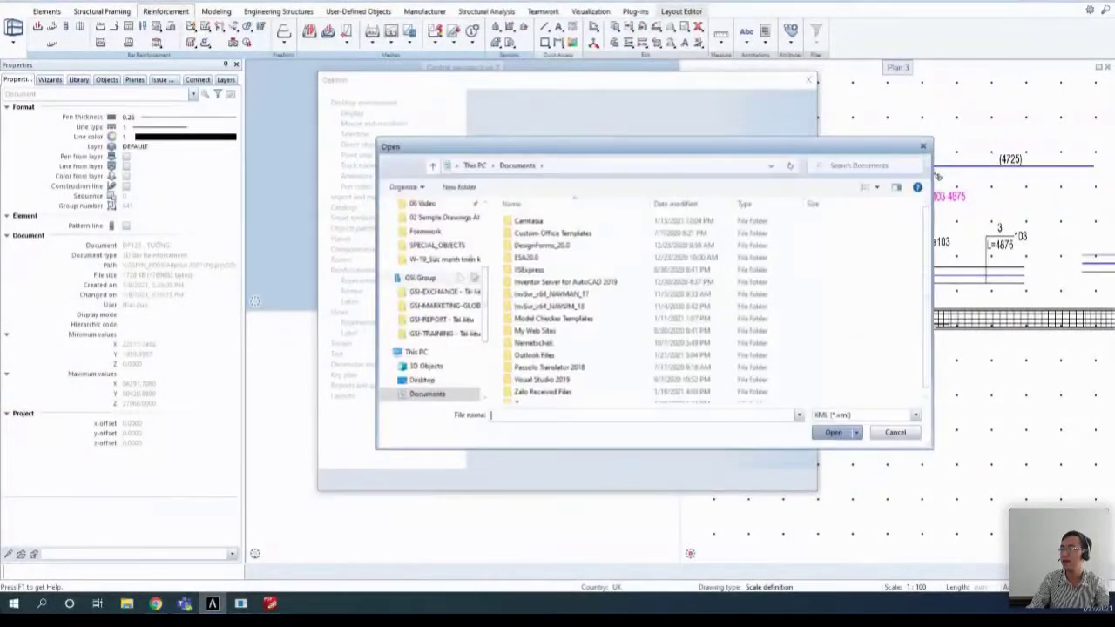
{"action": "left_click", "coordinate": [923, 147]}
{"action": "left_click", "coordinate": [805, 88]}
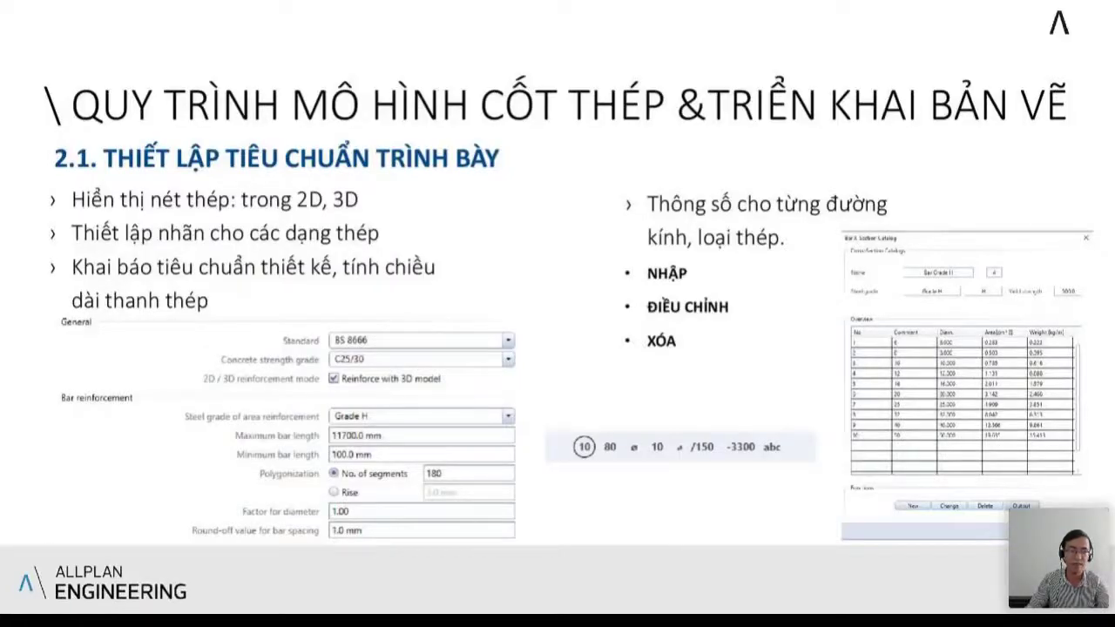
{"action": "key", "text": "Right"}
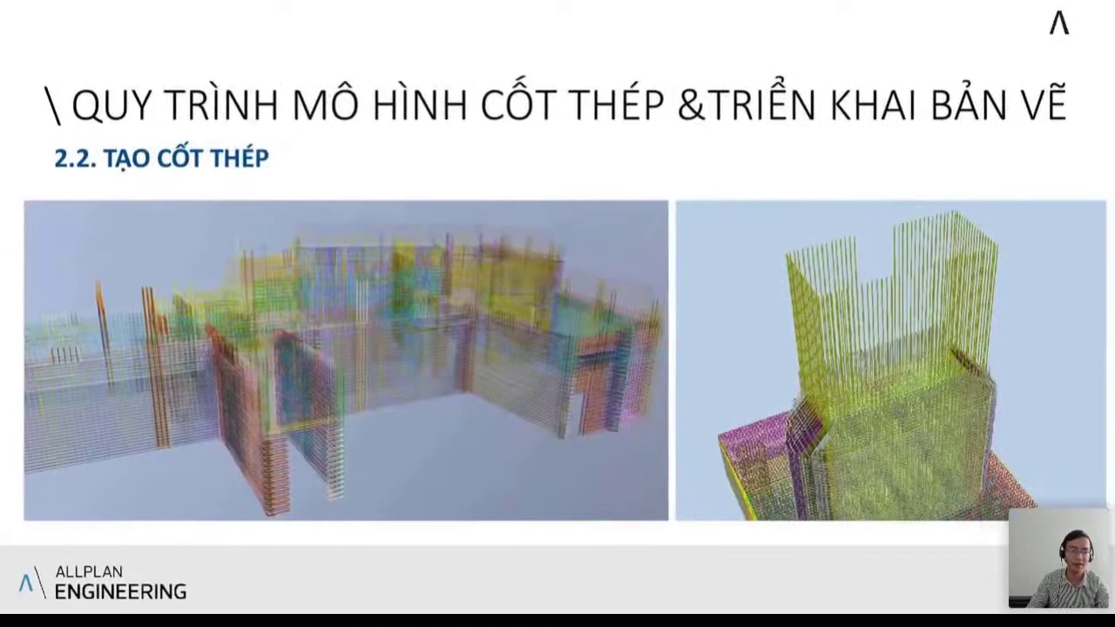
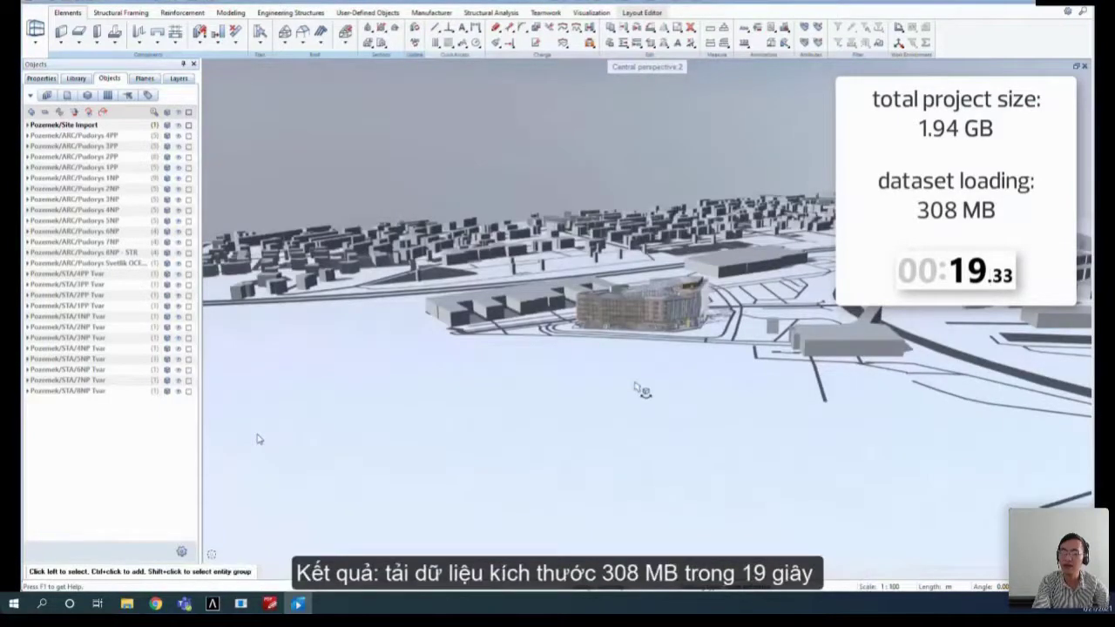
- Inspect the office building in the perspective view and hide the surrounding Pozemek/Site Import objects
{"action": "right_click_drag", "start_coordinate": [642, 391], "coordinate": [643, 348]}
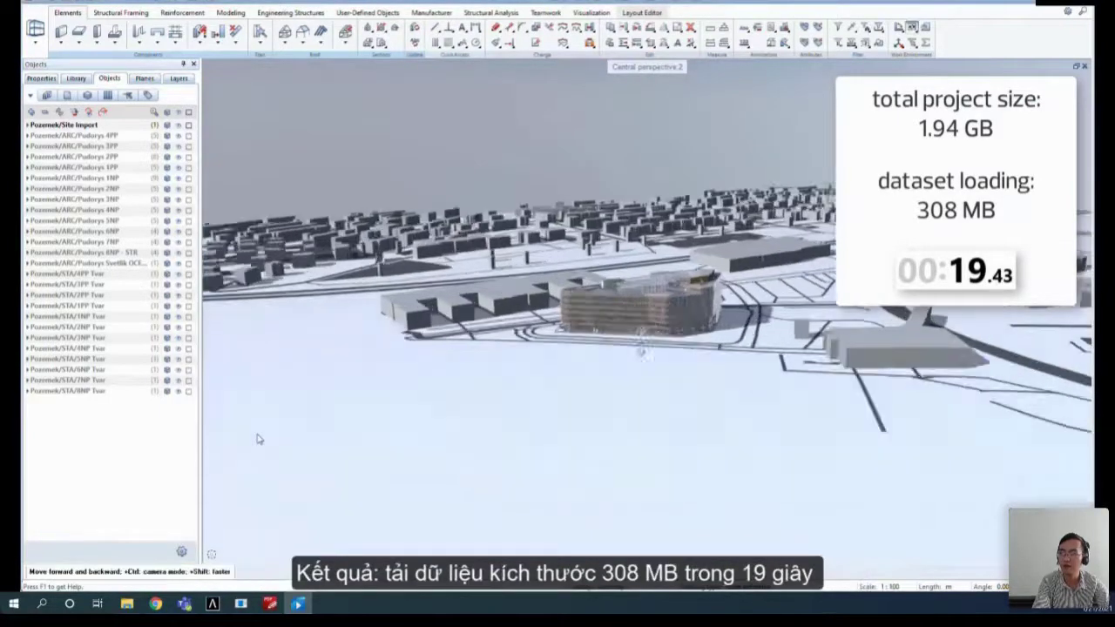
{"action": "scroll", "coordinate": [258, 439], "scroll_direction": "up", "scroll_amount": 5}
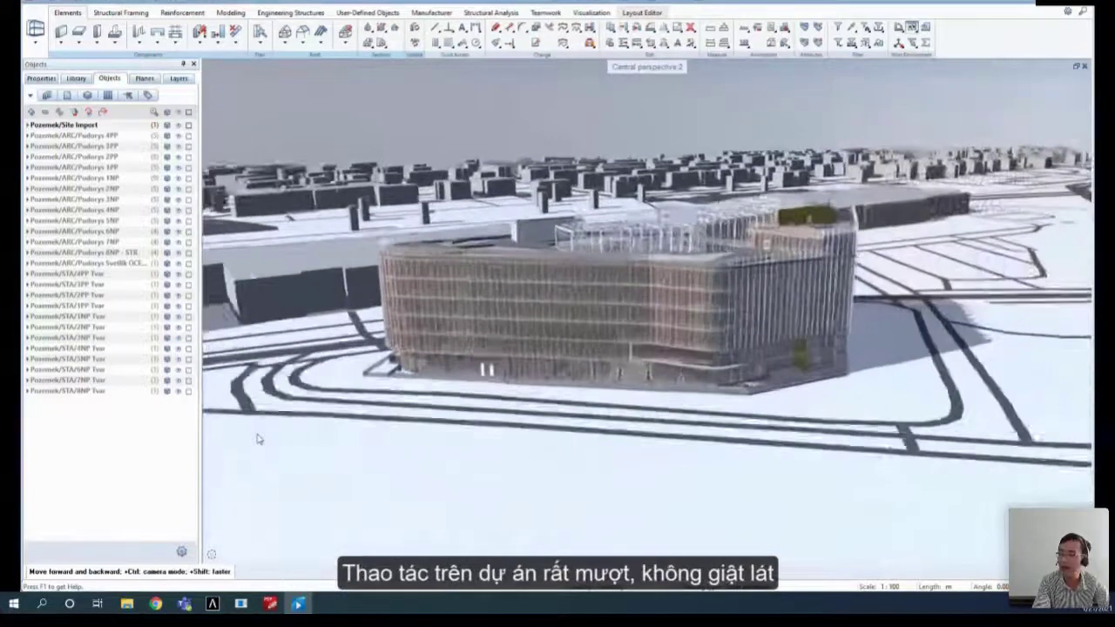
{"action": "scroll", "coordinate": [258, 439], "scroll_direction": "up", "scroll_amount": 2}
{"action": "left_click", "coordinate": [179, 126]}
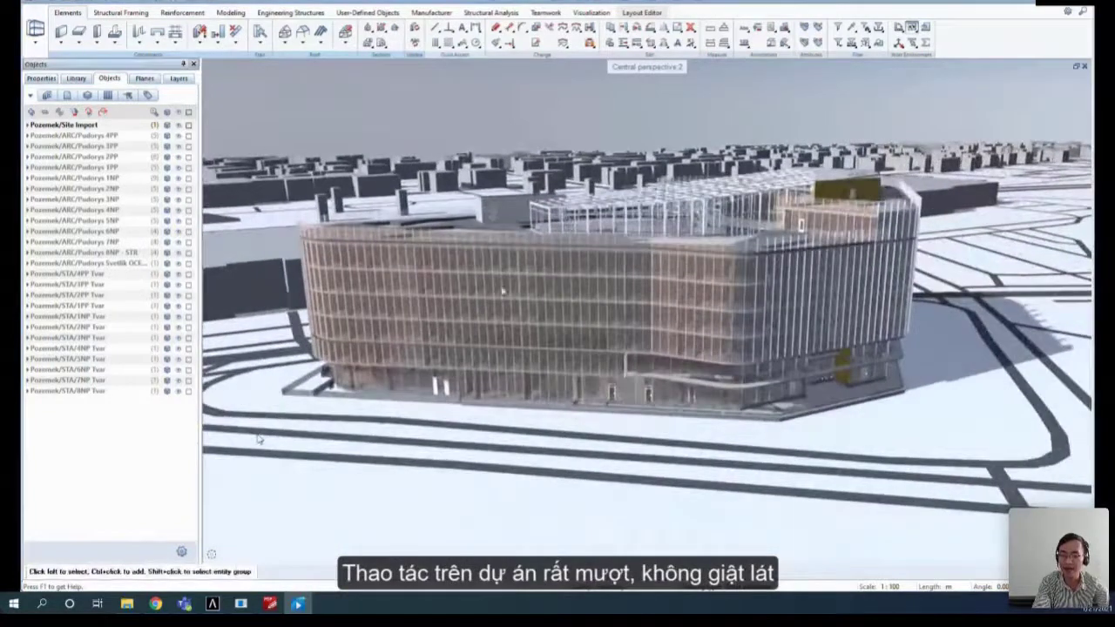
{"action": "left_click_drag", "start_coordinate": [503, 290], "coordinate": [258, 439]}
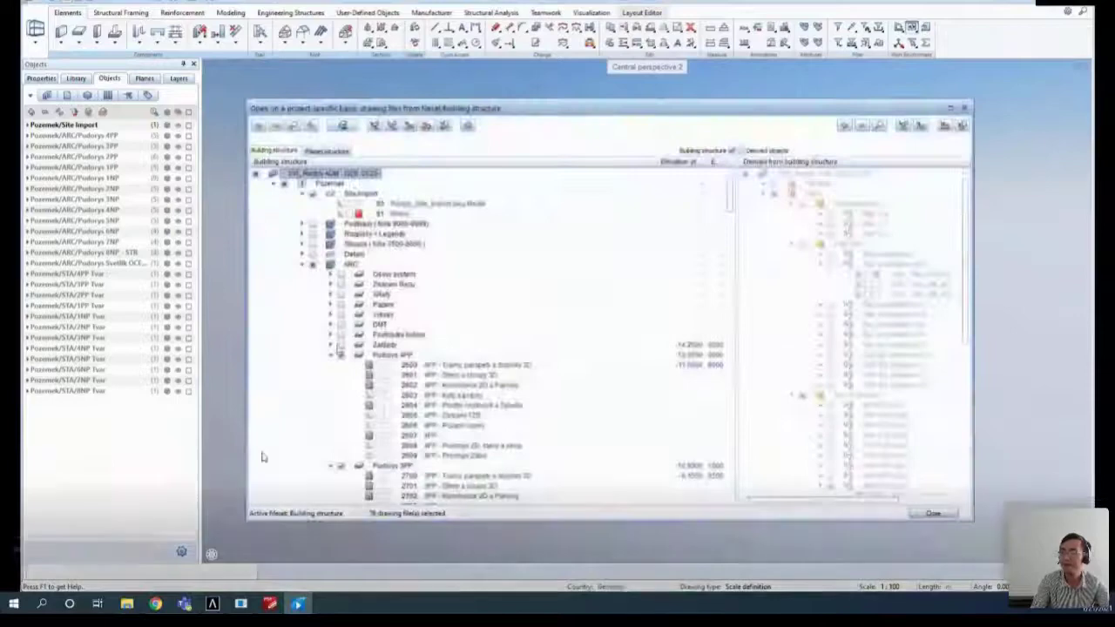
{"action": "right_click", "coordinate": [307, 348]}
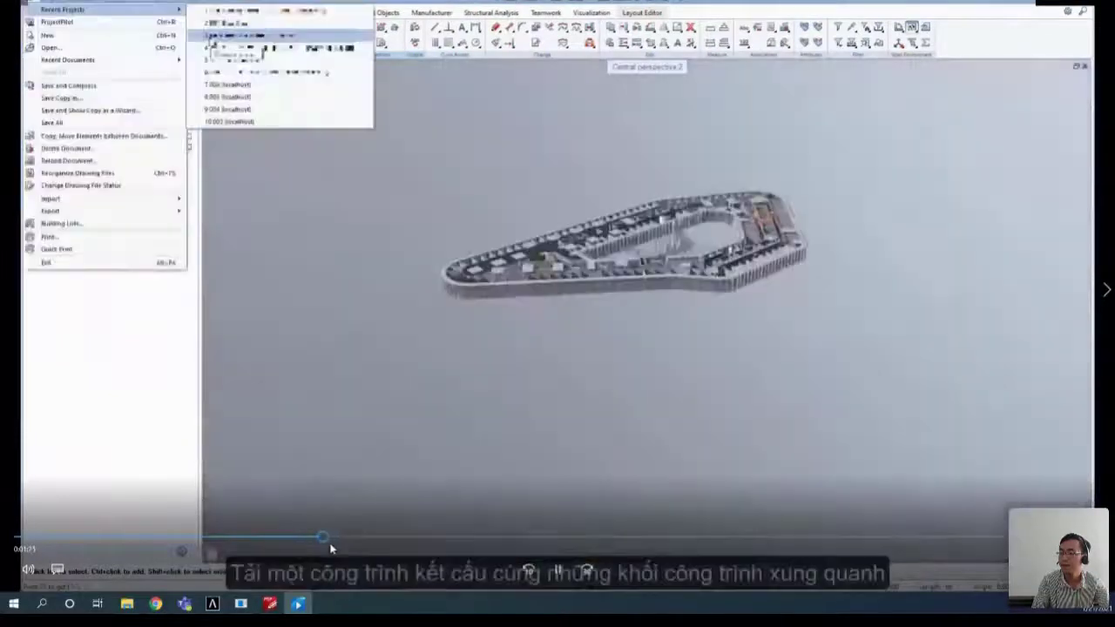
- Skip the demo video forward to the Tunnel A11 project and its reinforcement model
{"action": "left_click", "coordinate": [424, 542]}
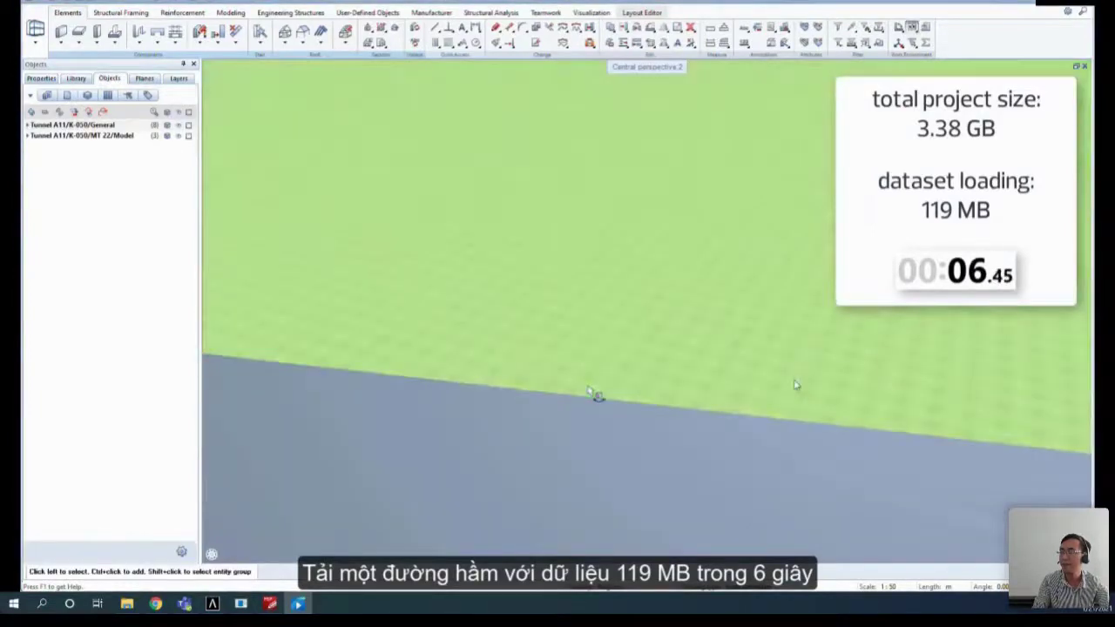
{"action": "mouse_move", "coordinate": [627, 539]}
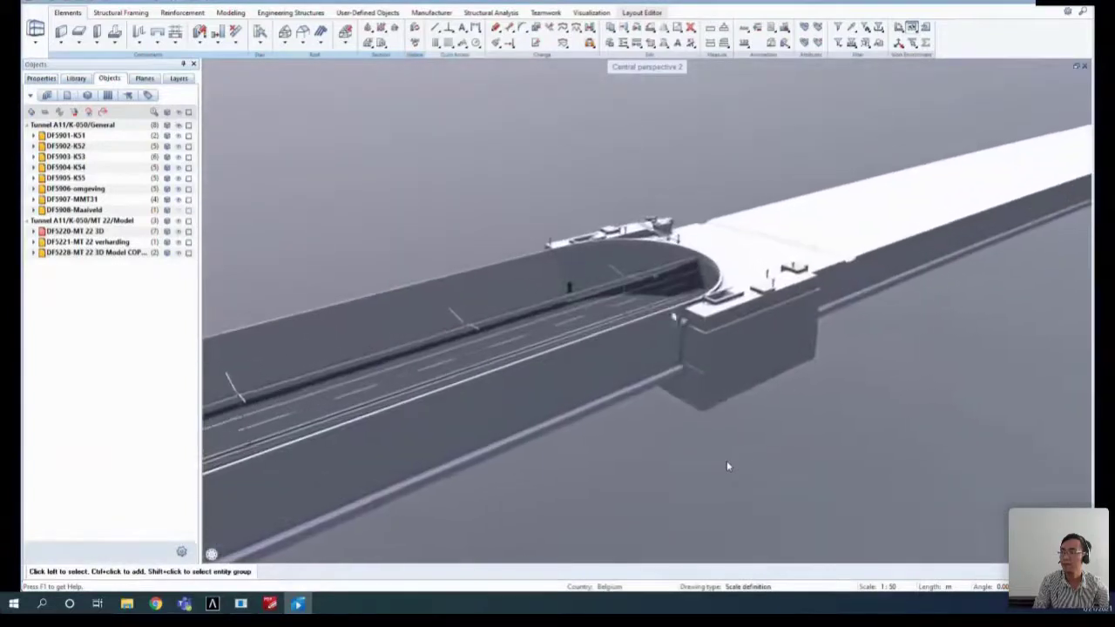
- Toggle the visibility of the DF5907-MMT31 drawing file in the Tunnel A11/K-050/General structure
{"action": "left_click", "coordinate": [138, 161]}
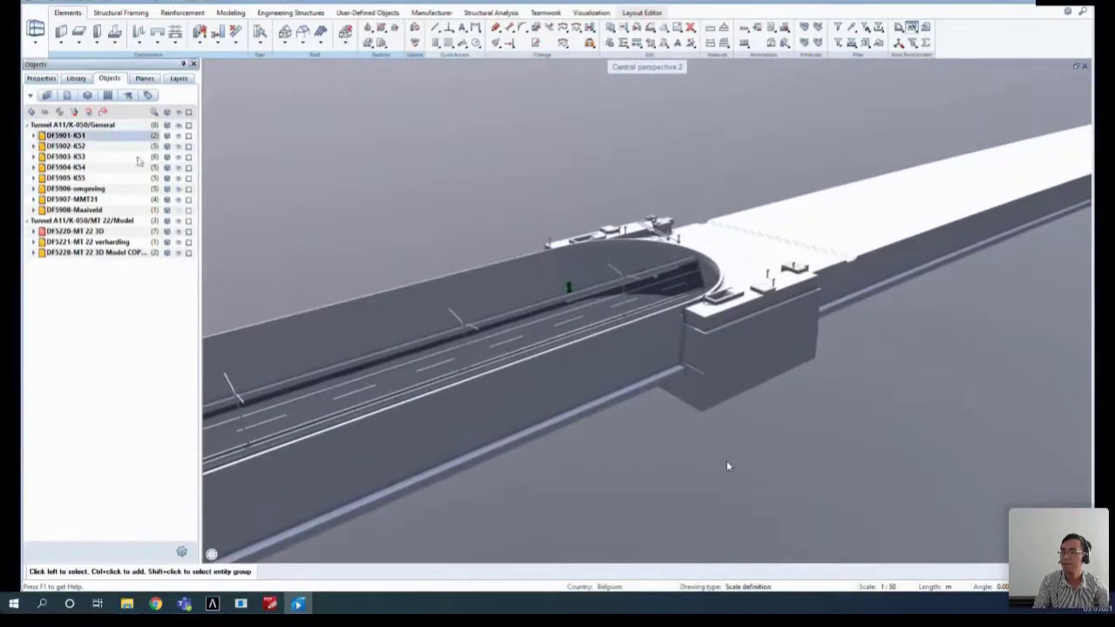
{"action": "left_click", "coordinate": [128, 202], "text": "shift"}
{"action": "left_click", "coordinate": [179, 200]}
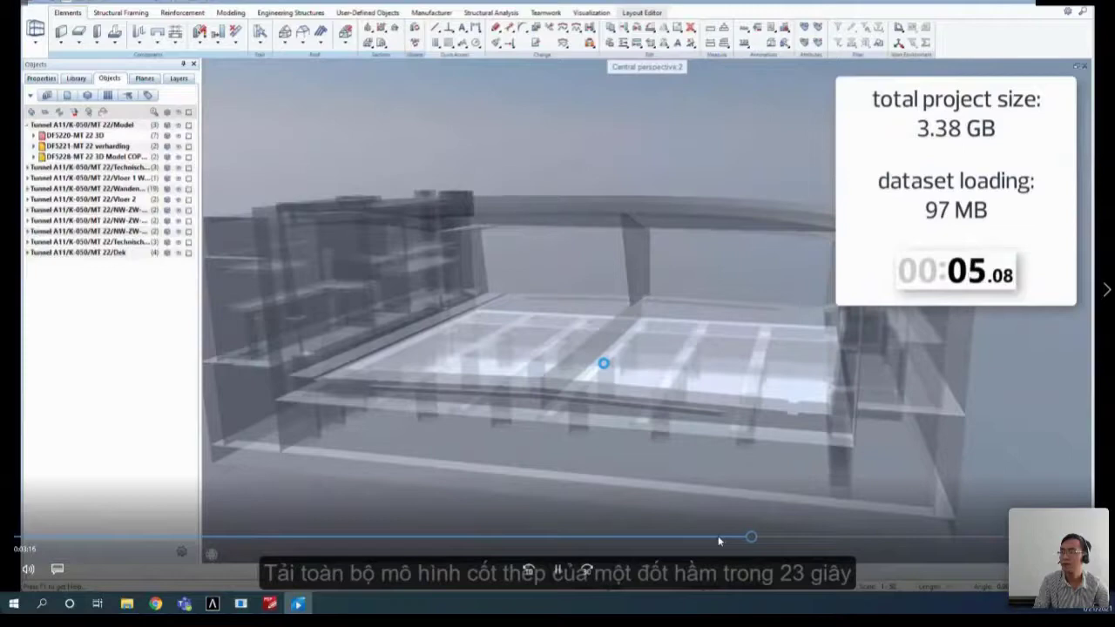
- Skip the demo video further through the loading of the tunnel segment's full reinforcement model
{"action": "left_click", "coordinate": [773, 536]}
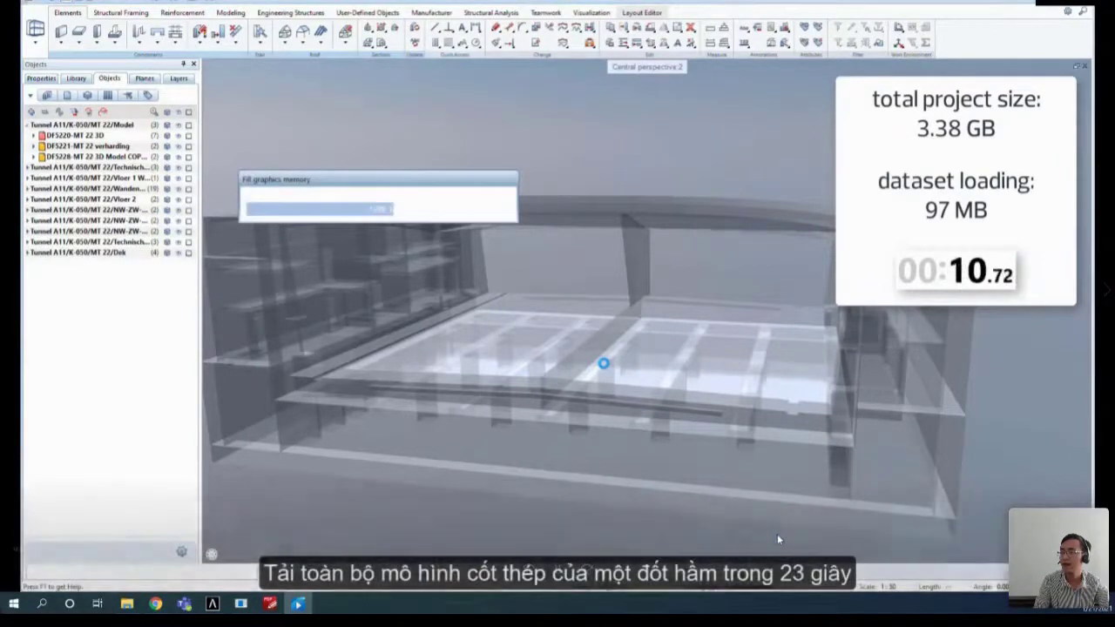
{"action": "left_click", "coordinate": [783, 535]}
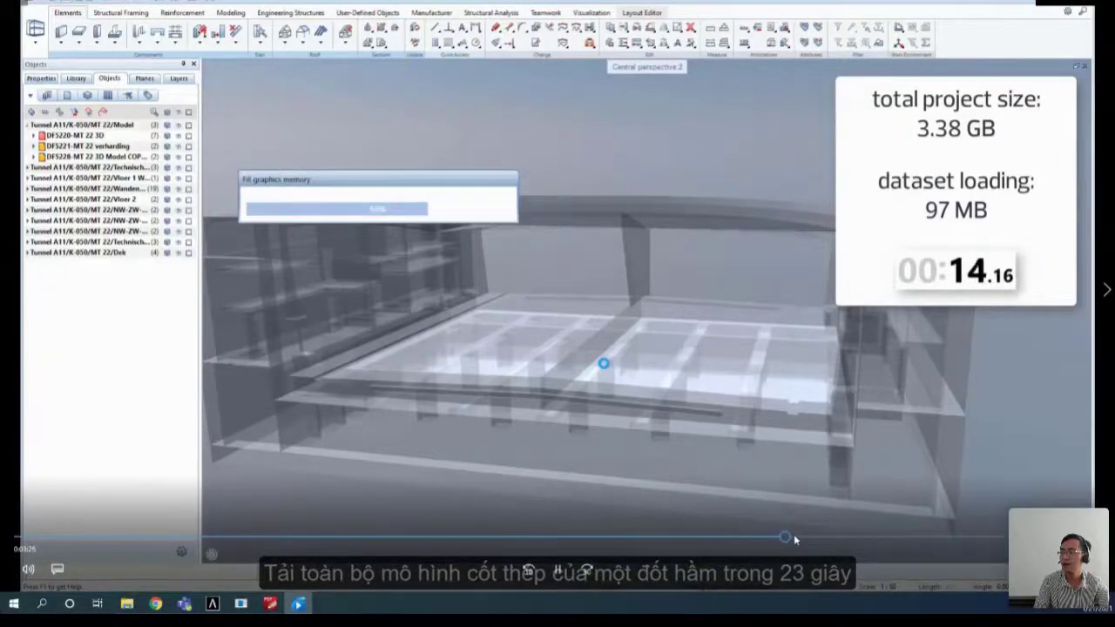
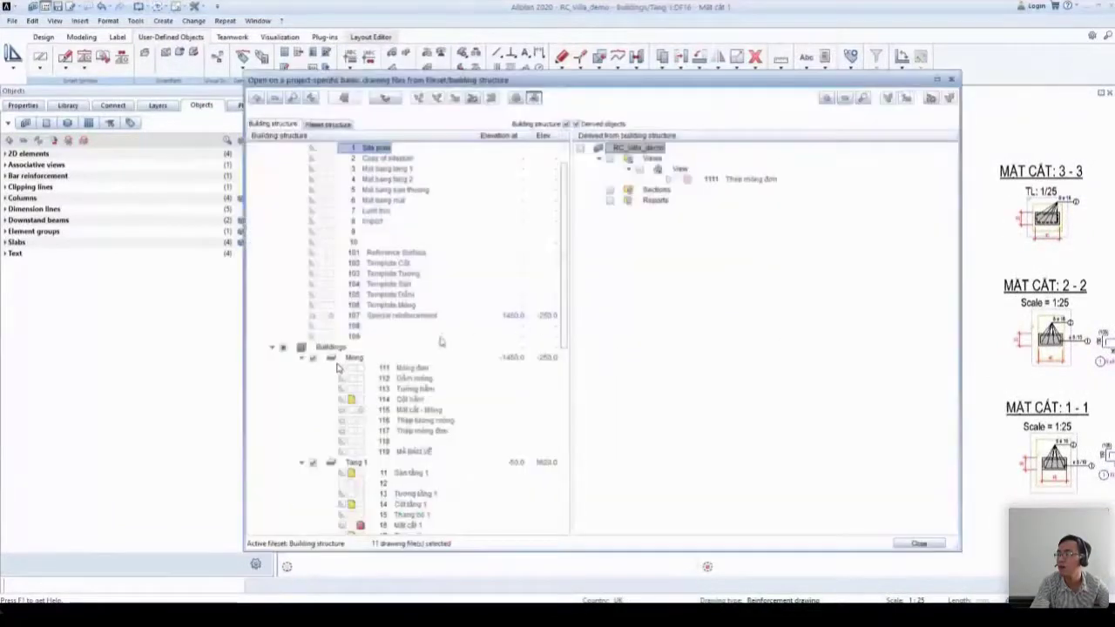
- Close the structural model drawing files of Mong, Tang 1, Tang 2 and San thuong, keeping only 16 Mặt cắt 1 and 17 Thép cột open
{"action": "scroll", "coordinate": [338, 368], "scroll_direction": "down", "scroll_amount": 4}
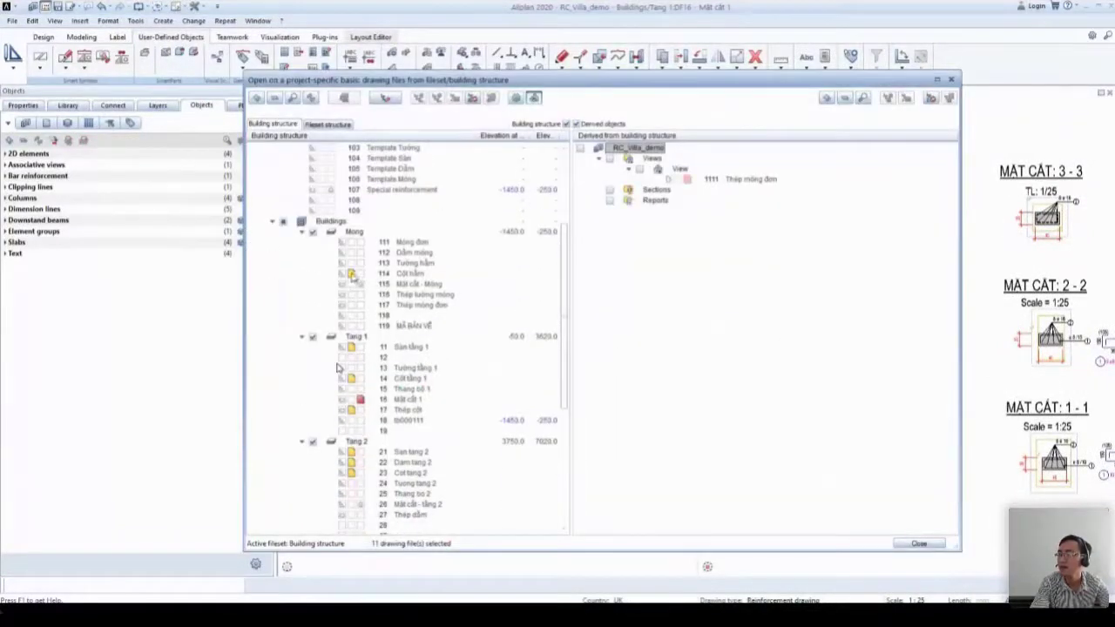
{"action": "left_click", "coordinate": [352, 274]}
{"action": "left_click", "coordinate": [352, 347]}
{"action": "left_click", "coordinate": [352, 379]}
{"action": "left_click_drag", "start_coordinate": [350, 453], "coordinate": [350, 481]}
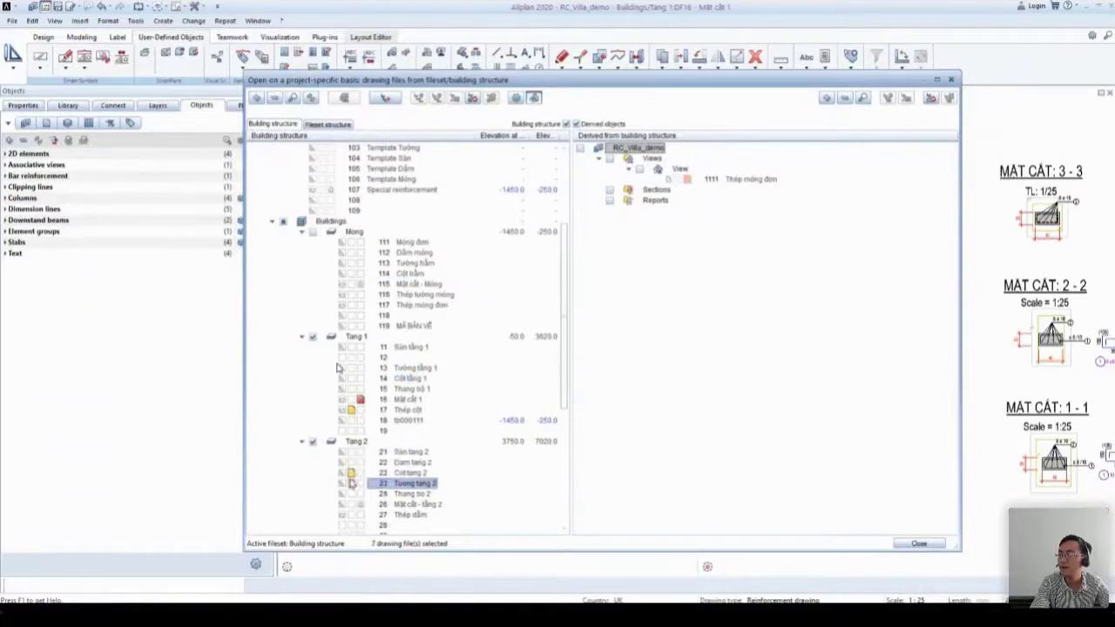
{"action": "scroll", "coordinate": [353, 485], "scroll_direction": "down", "scroll_amount": 5}
{"action": "left_click", "coordinate": [352, 410]}
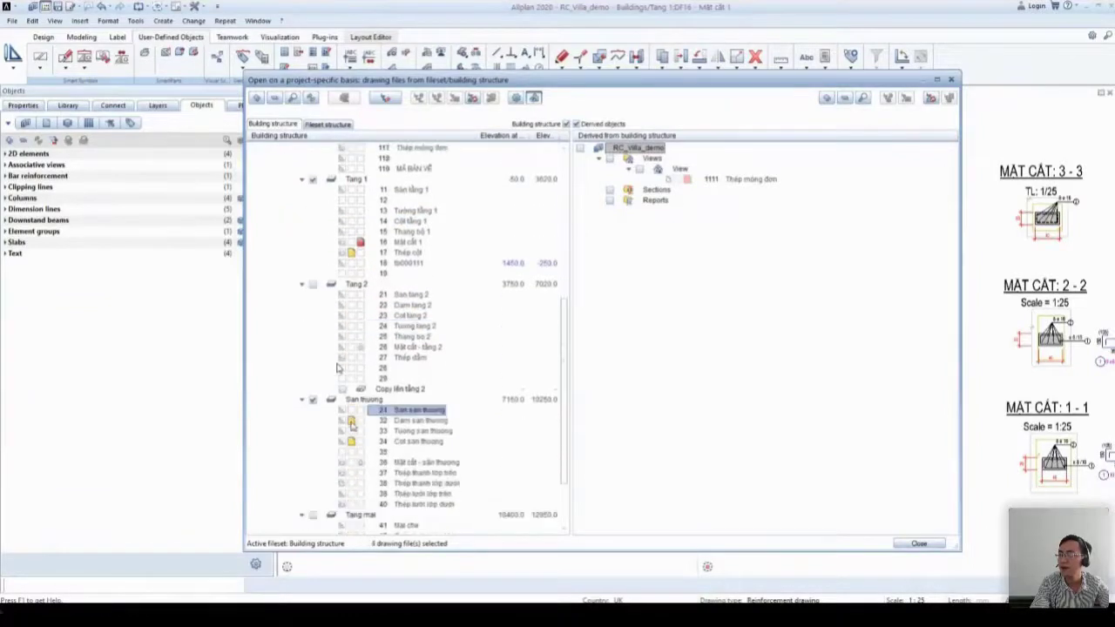
{"action": "left_click", "coordinate": [352, 421]}
{"action": "left_click", "coordinate": [351, 442]}
- Copy drawing files 16 Mặt cắt 1 and 17 Thép cột into the Copy lên tầng 2 level, numbering the copies from 50
{"action": "scroll", "coordinate": [338, 368], "scroll_direction": "up", "scroll_amount": 5}
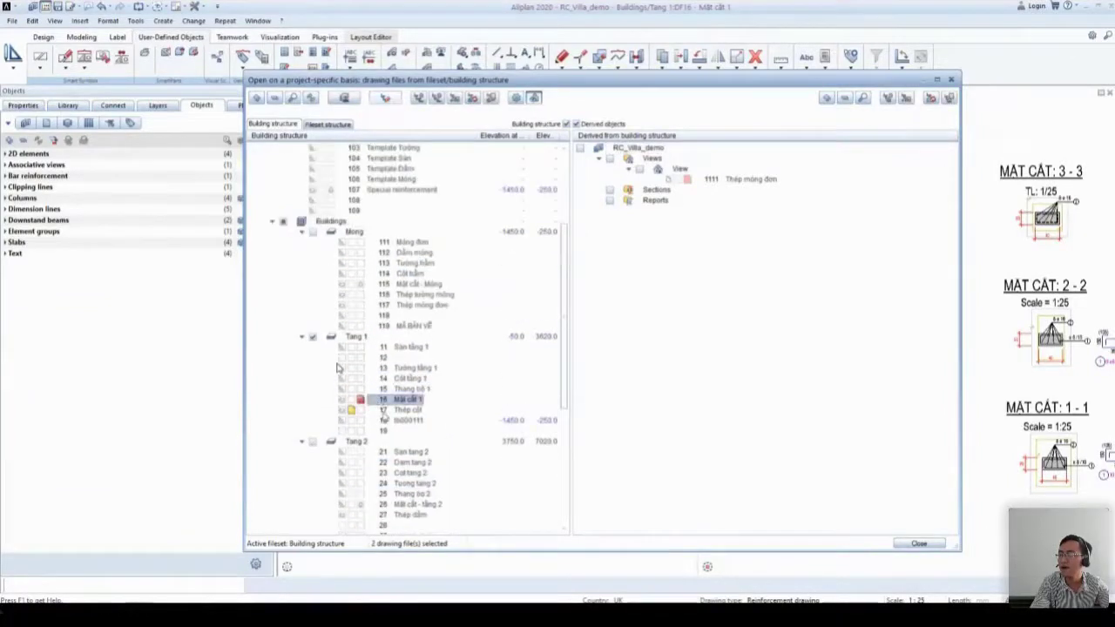
{"action": "right_click", "coordinate": [383, 406]}
{"action": "left_click", "coordinate": [403, 497]}
{"action": "scroll", "coordinate": [383, 398], "scroll_direction": "down", "scroll_amount": 5}
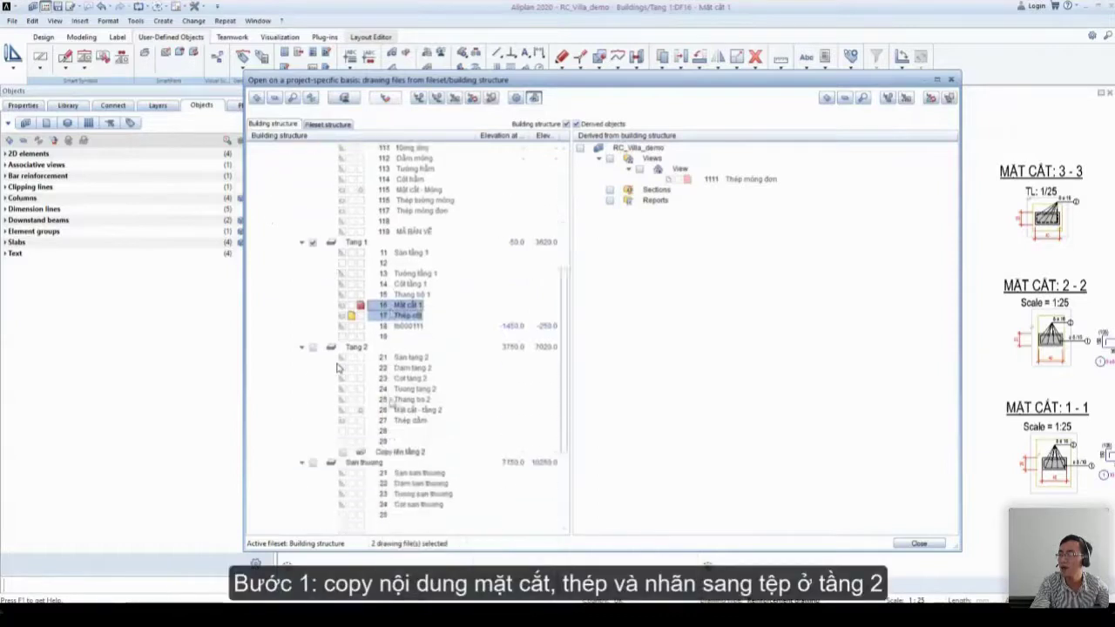
{"action": "left_click", "coordinate": [344, 391]}
{"action": "right_click", "coordinate": [375, 389]}
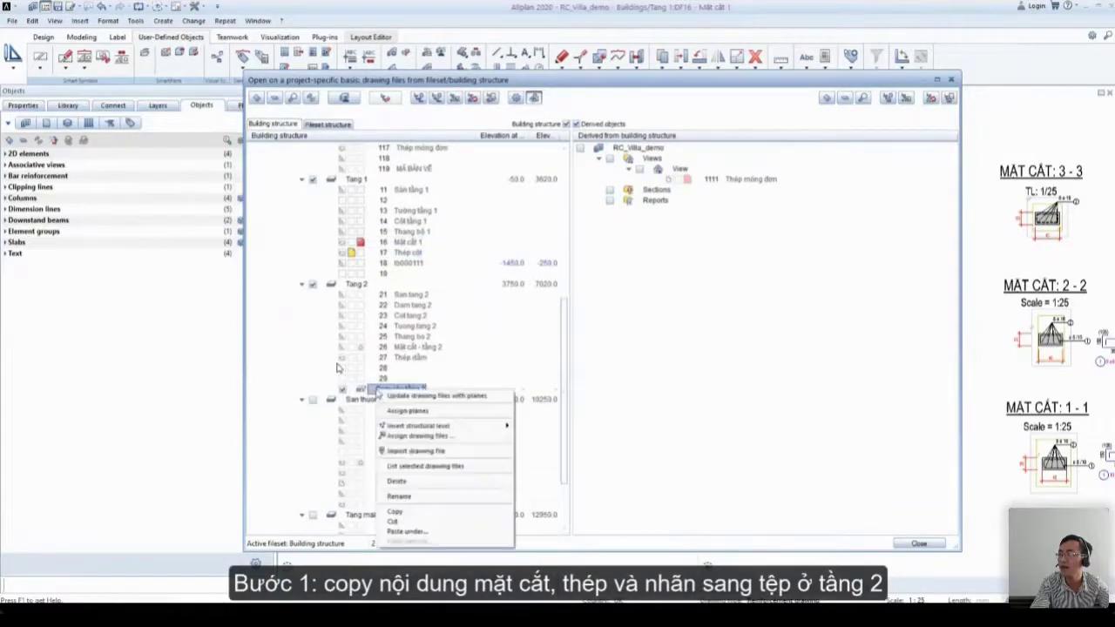
{"action": "left_click", "coordinate": [406, 531]}
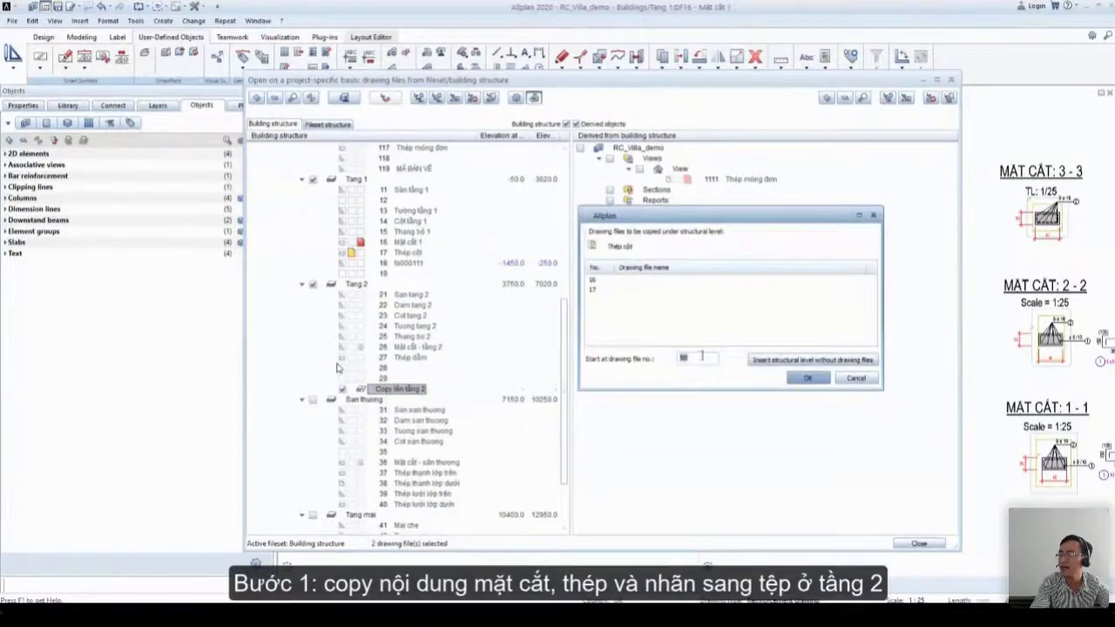
{"action": "left_click", "coordinate": [797, 380]}
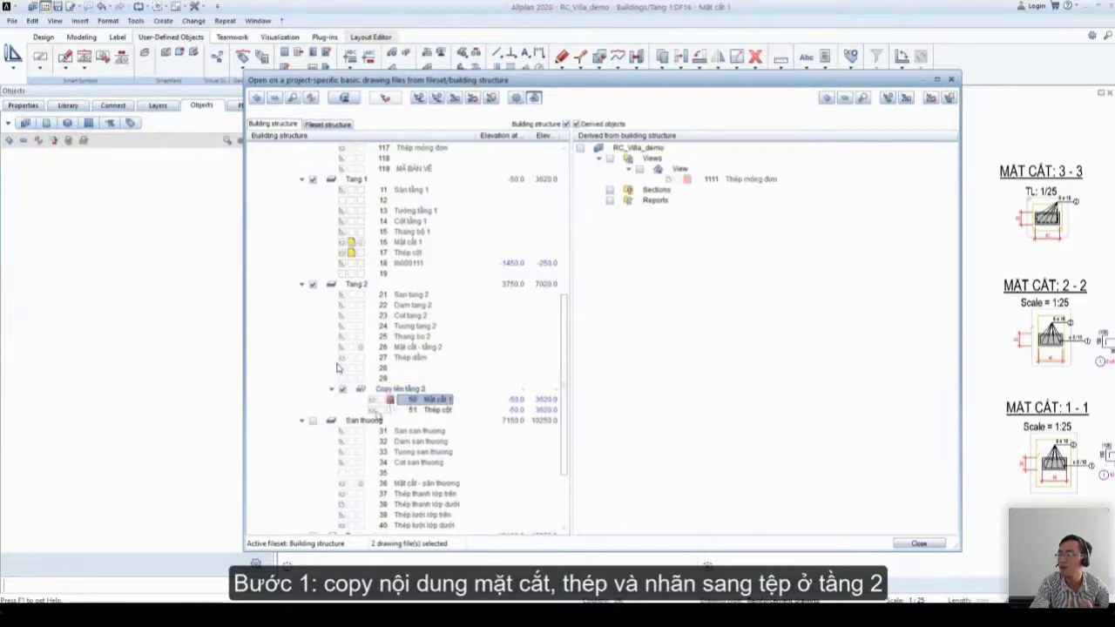
- Close original drawing files 16 and 17 and load the structural model files alongside copied files 50 and 51
{"action": "left_click", "coordinate": [350, 244]}
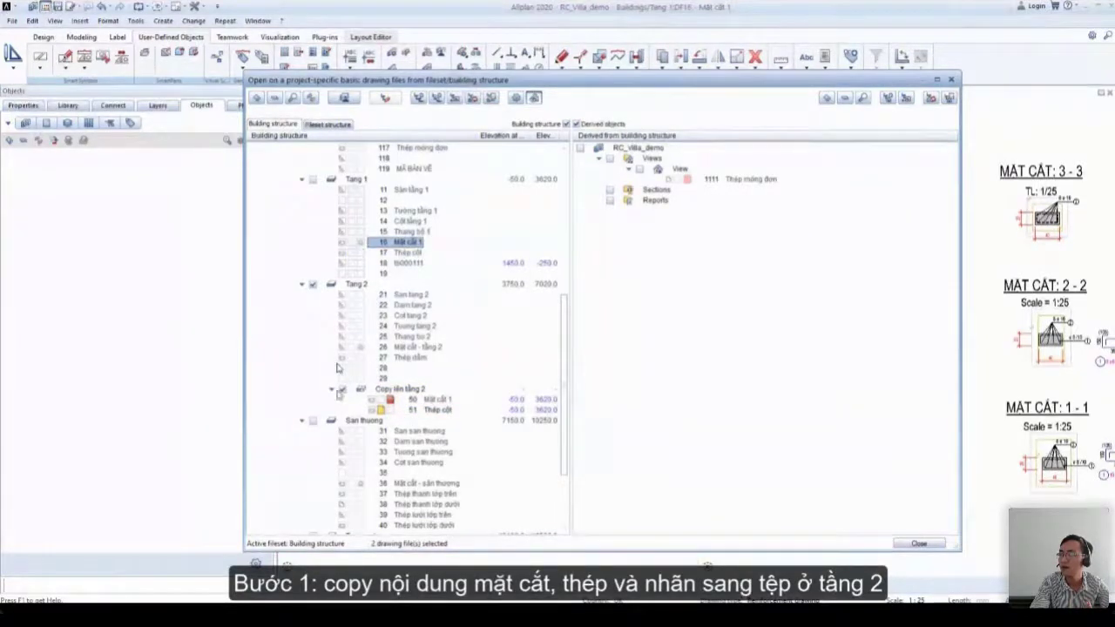
{"action": "left_click", "coordinate": [352, 422]}
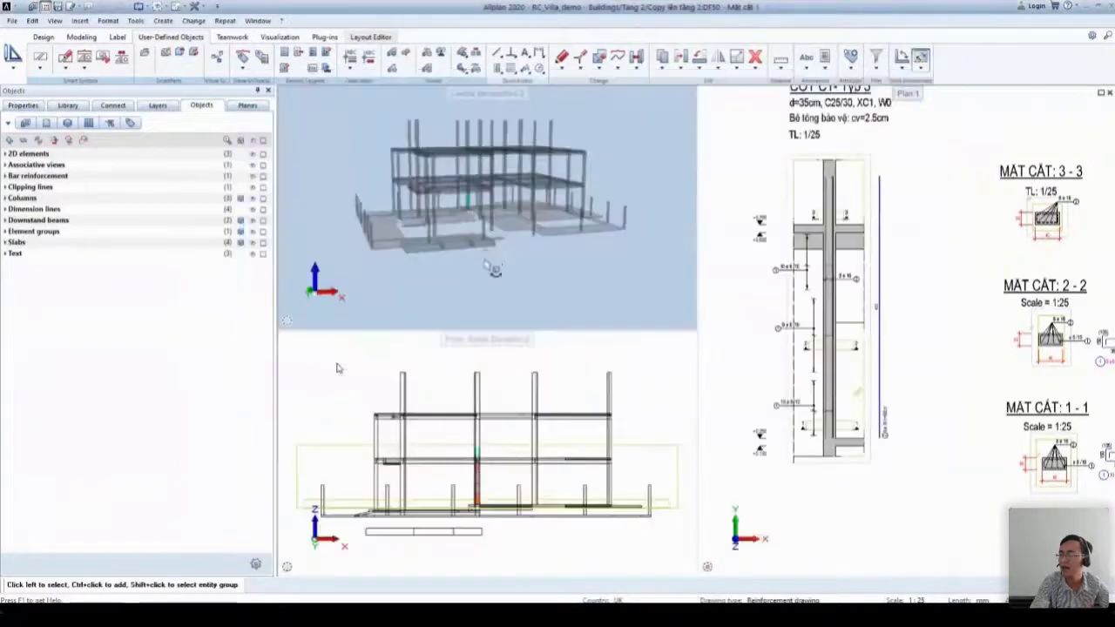
{"action": "scroll", "coordinate": [482, 202], "scroll_direction": "up", "scroll_amount": 5}
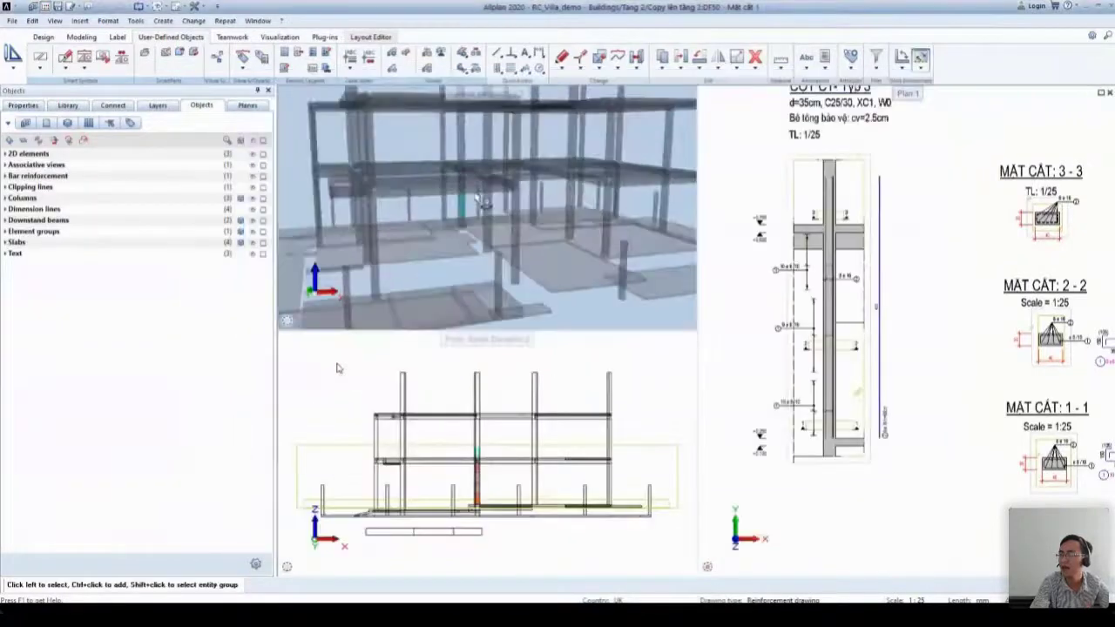
{"action": "scroll", "coordinate": [483, 203], "scroll_direction": "down", "scroll_amount": 2}
{"action": "middle_click_drag", "start_coordinate": [482, 202], "coordinate": [507, 197], "text": "shift"}
{"action": "middle_click_drag", "start_coordinate": [858, 331], "coordinate": [889, 351]}
{"action": "scroll", "coordinate": [488, 498], "scroll_direction": "up", "scroll_amount": 2}
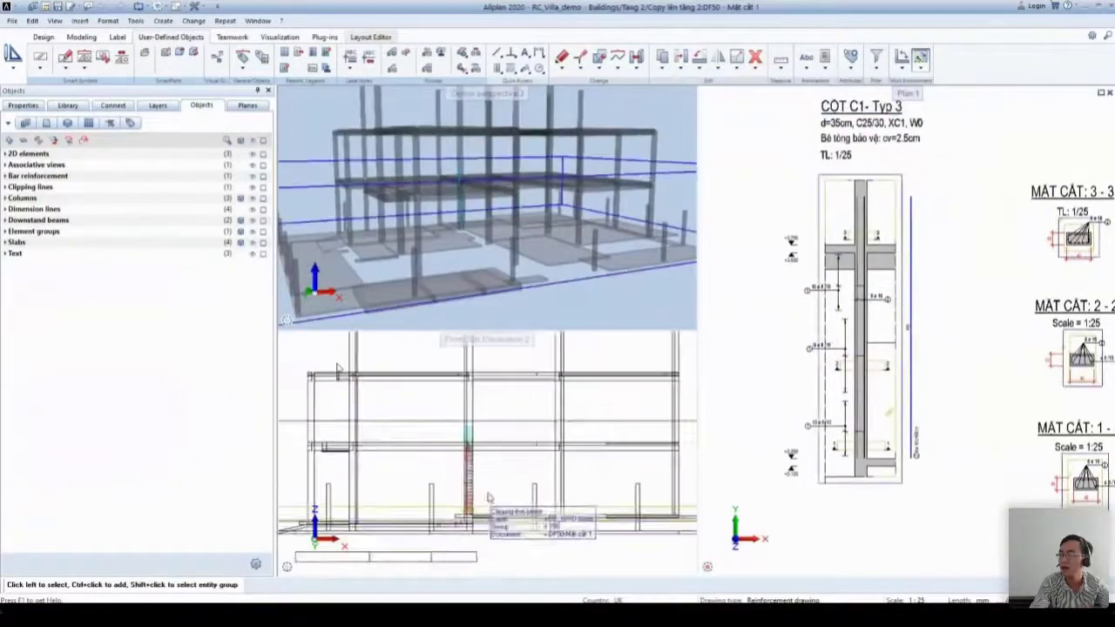
- Measure the vertical distance from the column's base slab to the next floor slab in the south elevation
{"action": "left_click", "coordinate": [781, 58]}
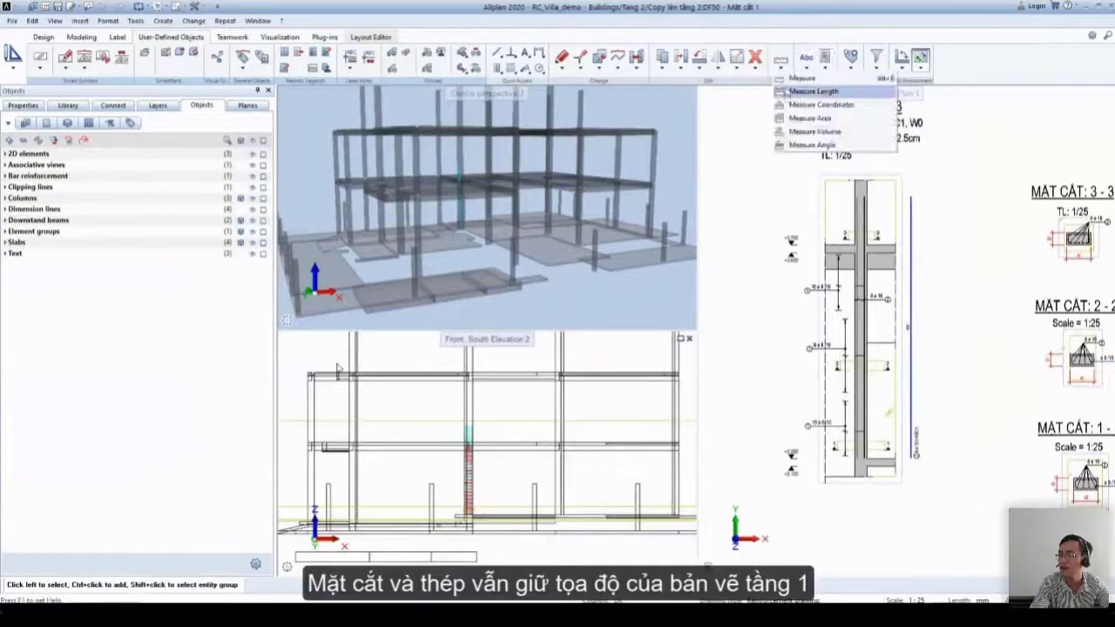
{"action": "left_click", "coordinate": [766, 214]}
{"action": "scroll", "coordinate": [475, 514], "scroll_direction": "up", "scroll_amount": 8}
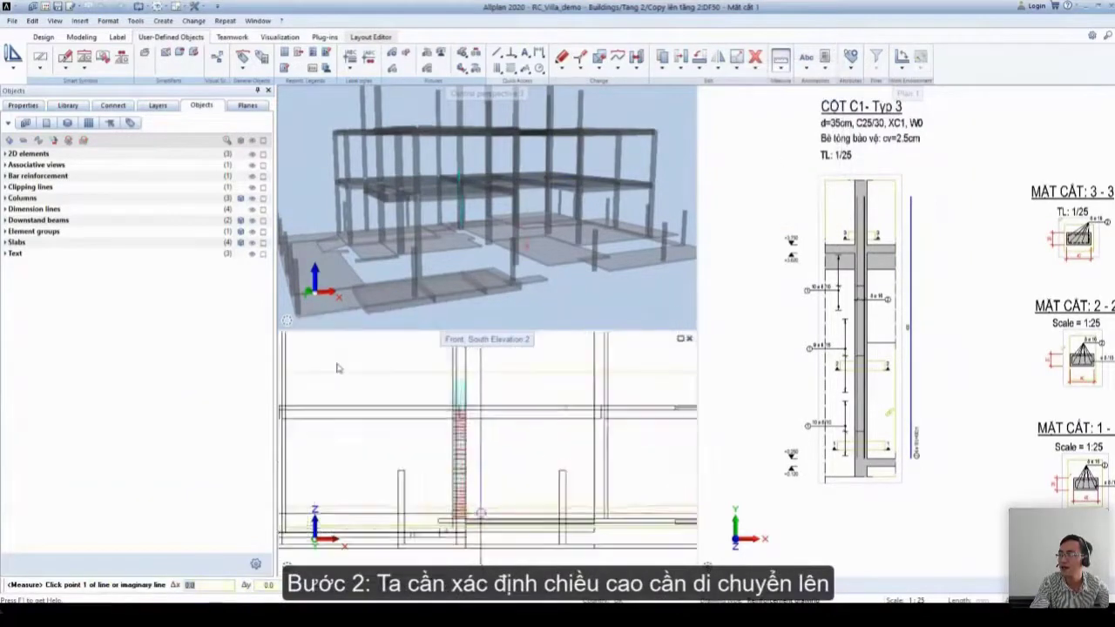
{"action": "left_click", "coordinate": [449, 514]}
{"action": "scroll", "coordinate": [449, 513], "scroll_direction": "down", "scroll_amount": 5}
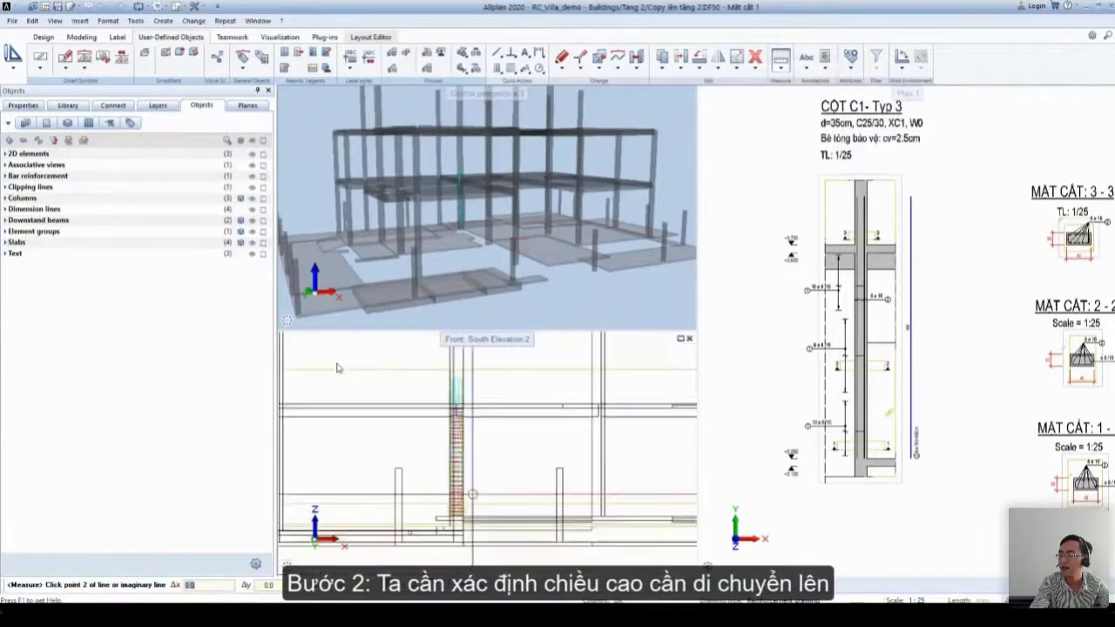
{"action": "scroll", "coordinate": [438, 411], "scroll_direction": "up", "scroll_amount": 3}
{"action": "left_click", "coordinate": [437, 410]}
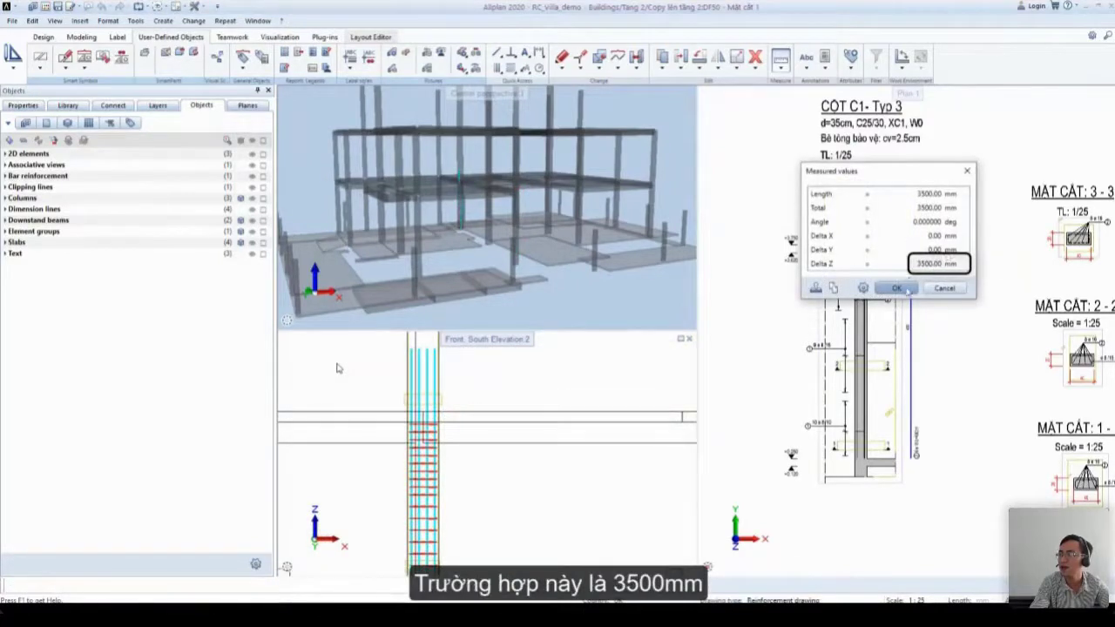
{"action": "key", "text": "Return"}
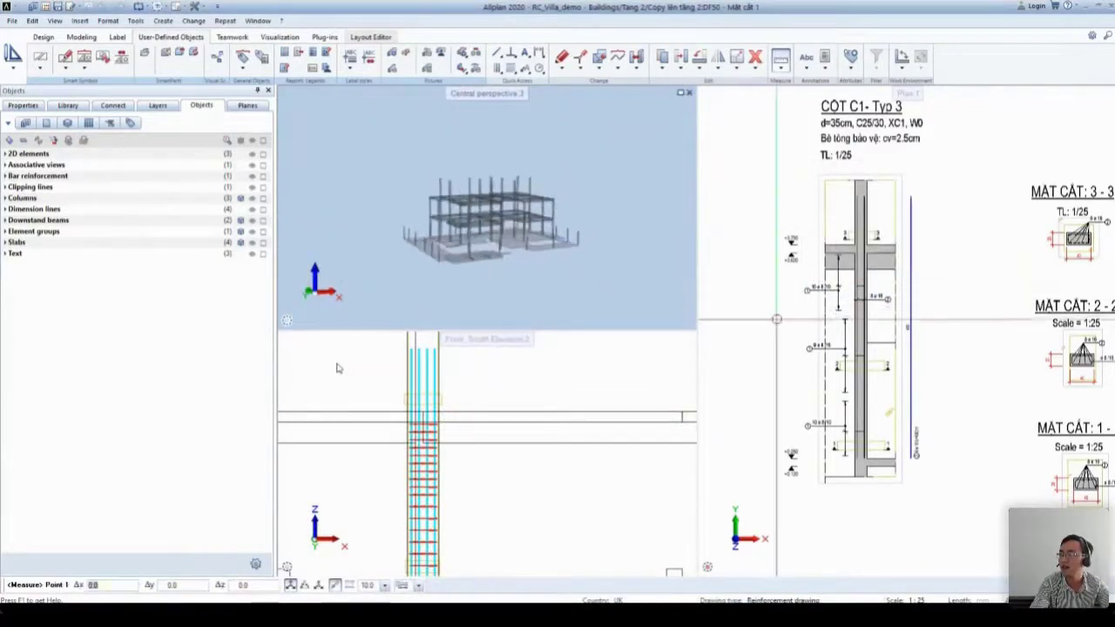
{"action": "scroll", "coordinate": [777, 319], "scroll_direction": "down", "scroll_amount": 2}
{"action": "key", "text": "Escape"}
- Close the structural model drawing files so only the copied 50 Mặt cắt 1 and 51 Thép cột stay open
{"action": "double_click", "coordinate": [804, 458]}
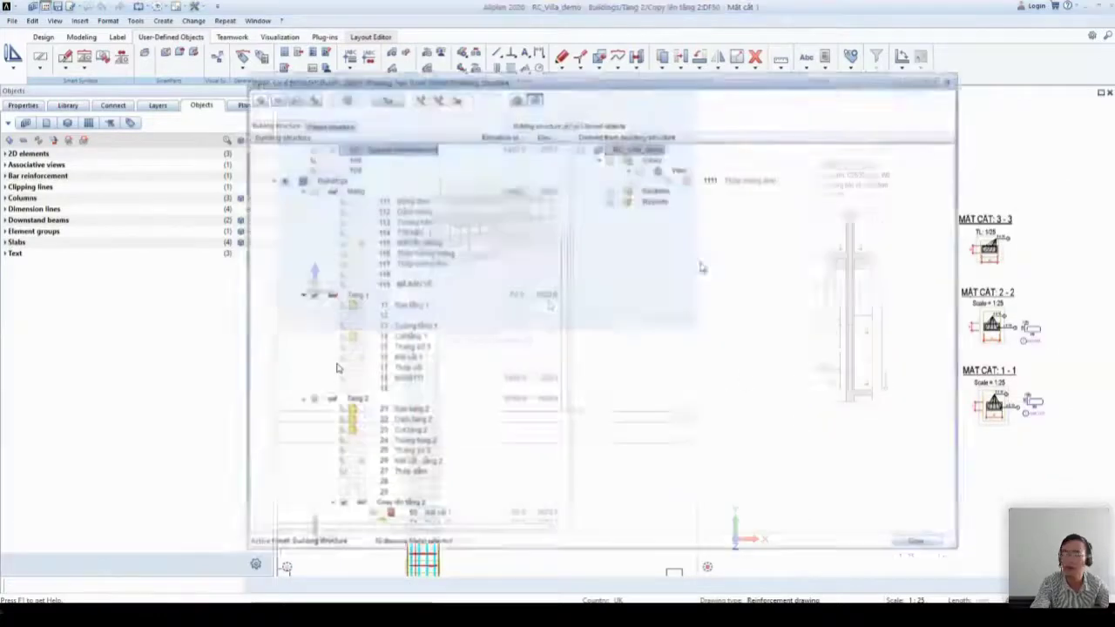
{"action": "left_click", "coordinate": [350, 274]}
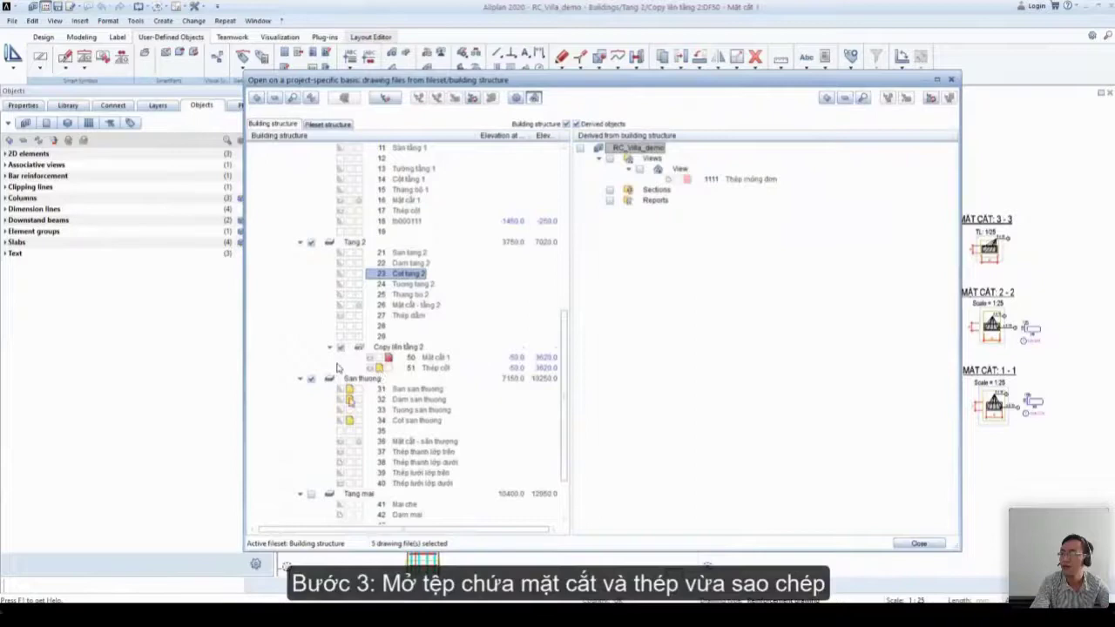
{"action": "scroll", "coordinate": [338, 368], "scroll_direction": "down", "scroll_amount": 2}
{"action": "left_click", "coordinate": [349, 358]}
{"action": "key", "text": "Escape"}
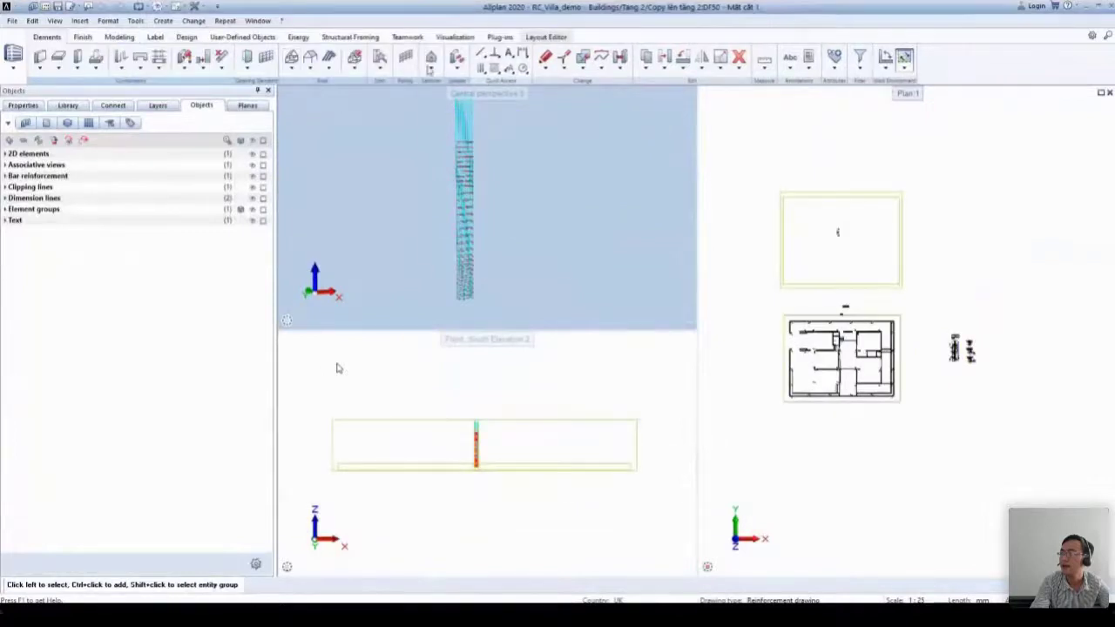
- Move the copied column reinforcement and its sections up by dz 3500 mm, with dx and dy at 0, using Move Linked
{"action": "left_click", "coordinate": [430, 61]}
{"action": "left_click", "coordinate": [457, 249]}
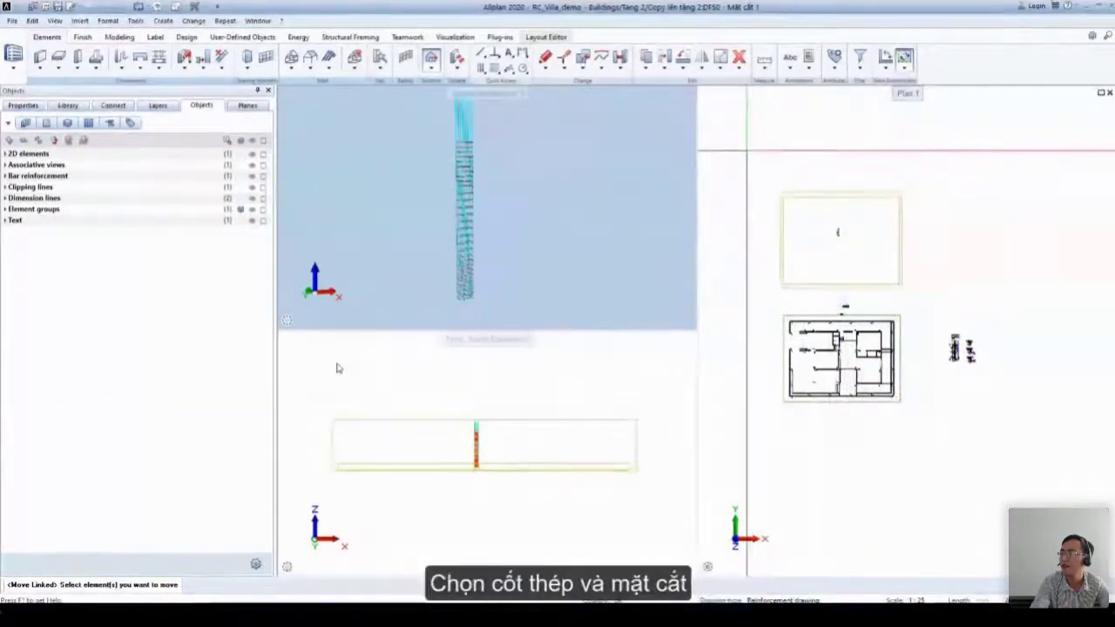
{"action": "left_click_drag", "start_coordinate": [746, 150], "coordinate": [1002, 435]}
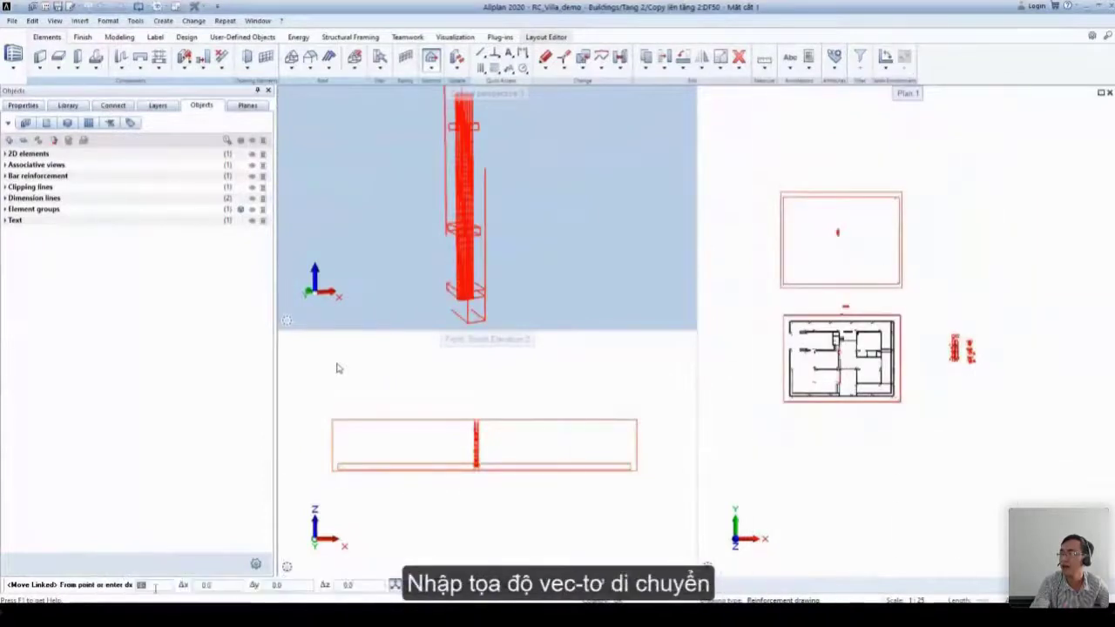
{"action": "key", "text": "Return"}
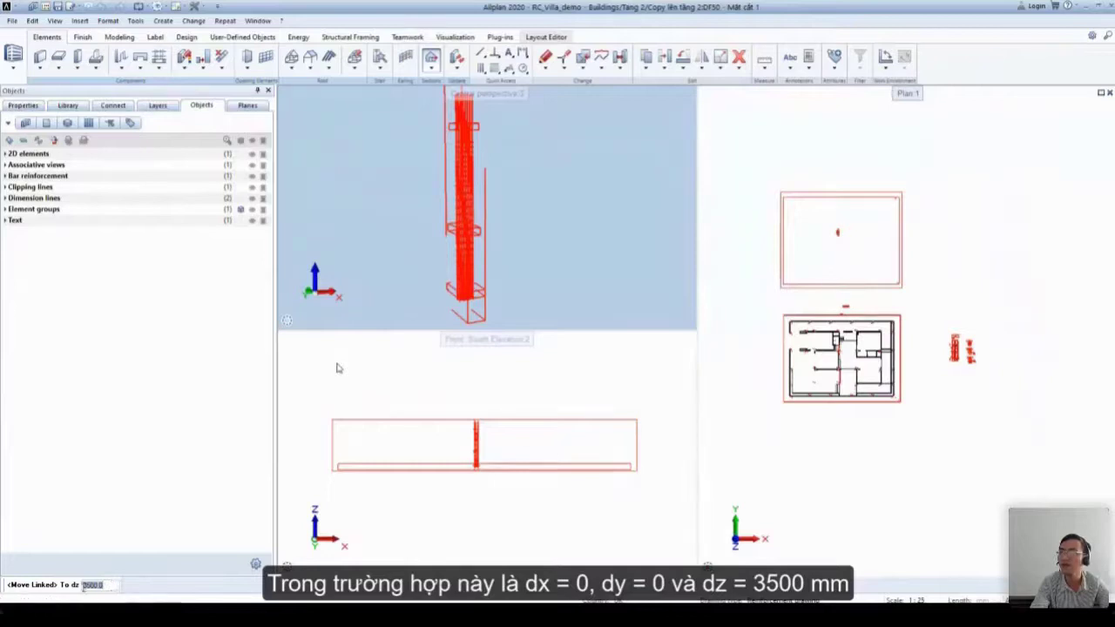
{"action": "key", "text": "Return"}
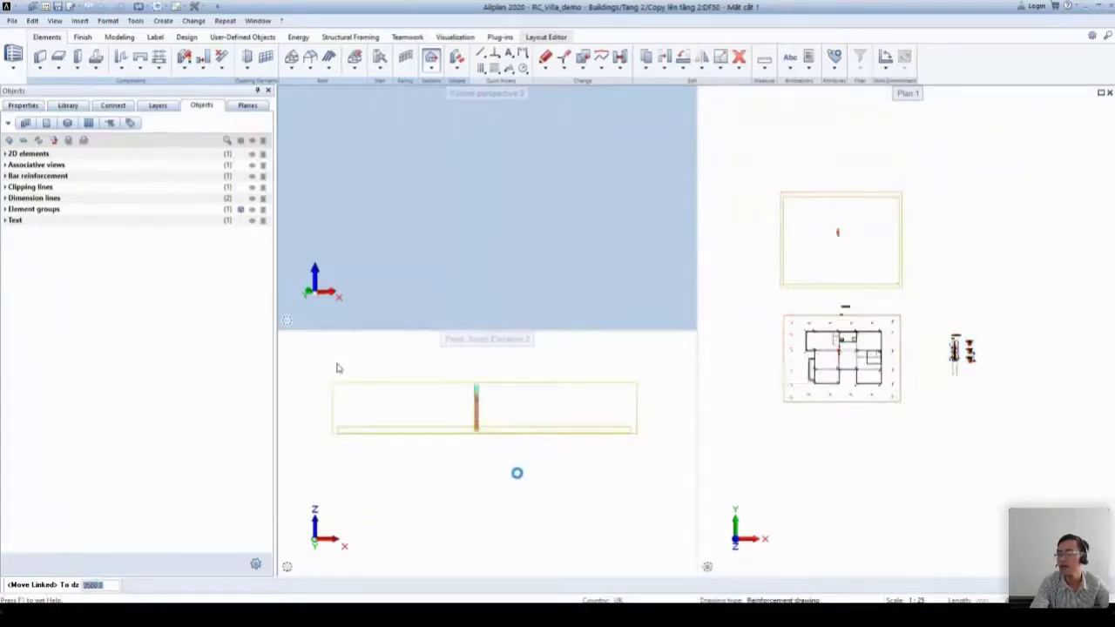
{"action": "scroll", "coordinate": [622, 265], "scroll_direction": "down", "scroll_amount": 4}
{"action": "scroll", "coordinate": [853, 373], "scroll_direction": "up", "scroll_amount": 1}
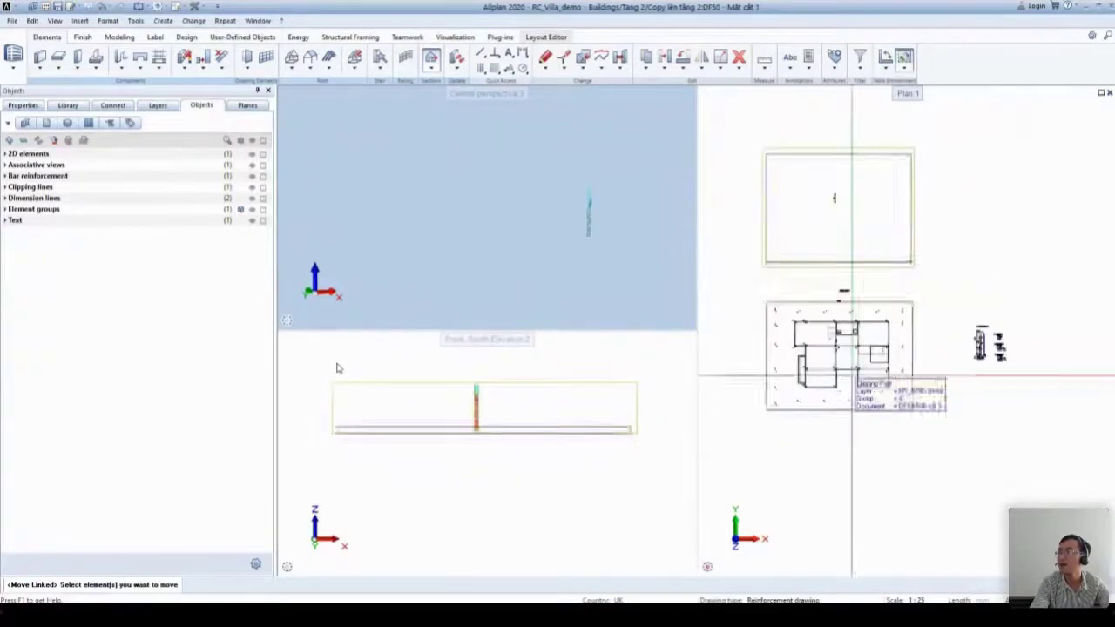
{"action": "middle_click_drag", "start_coordinate": [854, 375], "coordinate": [879, 409]}
{"action": "middle_click_drag", "start_coordinate": [910, 460], "coordinate": [904, 459]}
{"action": "key", "text": "Escape"}
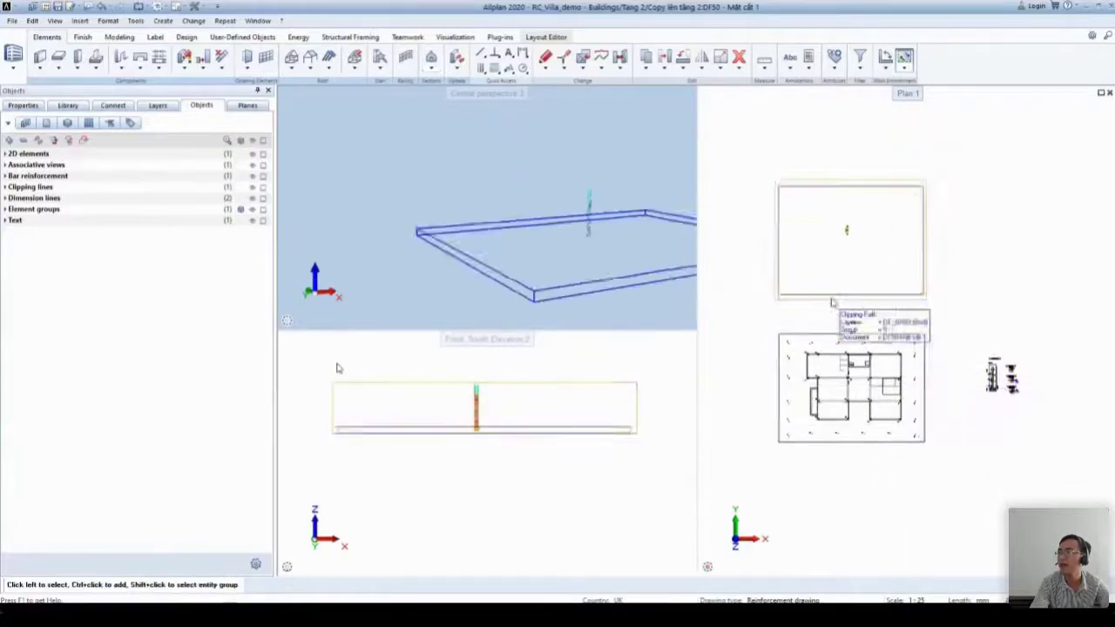
- Modify the copied views and sections to use drawing files 14, 21–25, 31–34, 50 and 51
{"action": "left_click", "coordinate": [437, 71]}
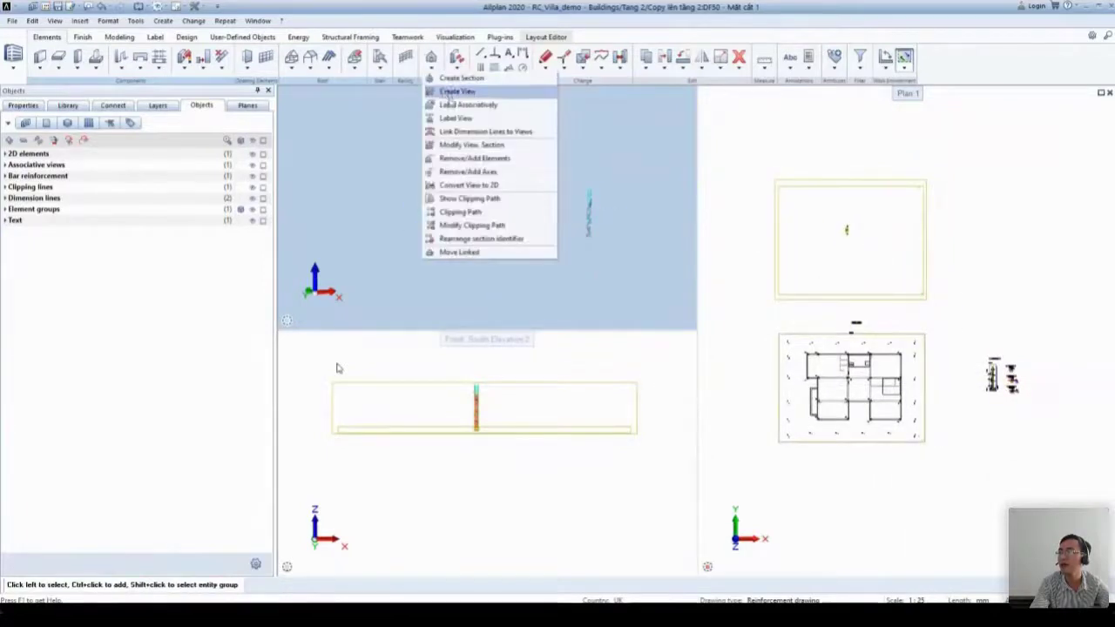
{"action": "left_click", "coordinate": [457, 141]}
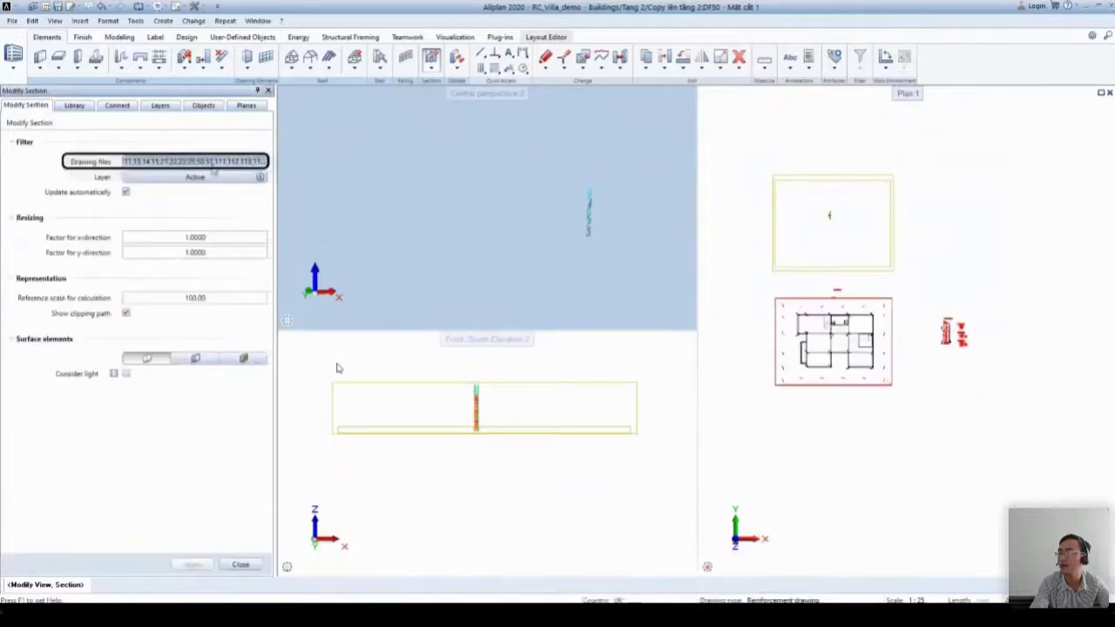
{"action": "left_click", "coordinate": [214, 164]}
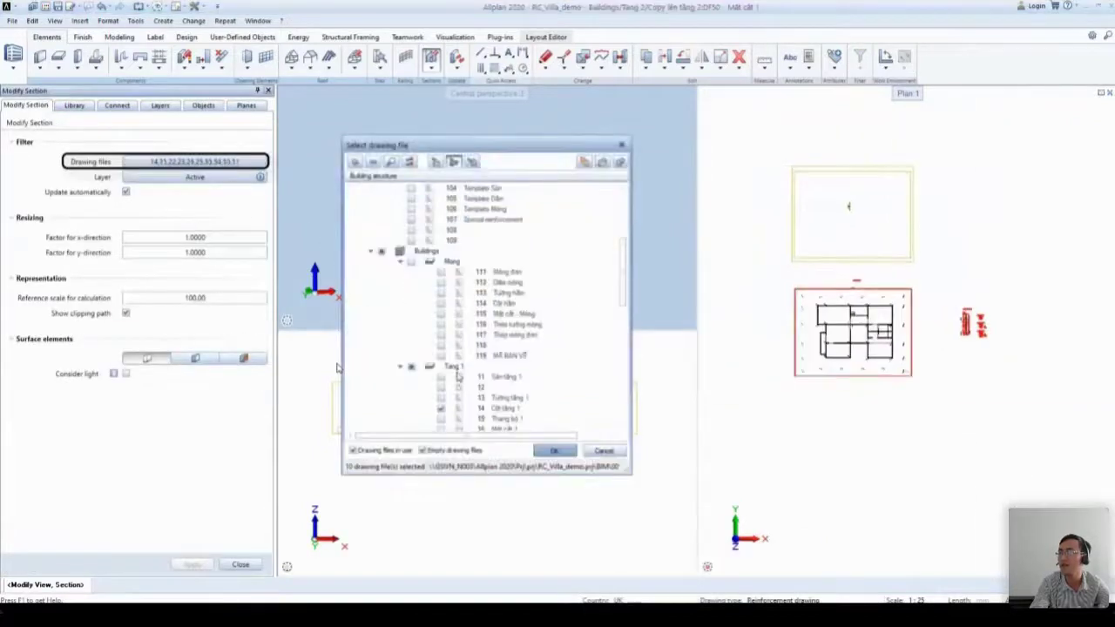
{"action": "scroll", "coordinate": [458, 376], "scroll_direction": "down", "scroll_amount": 8}
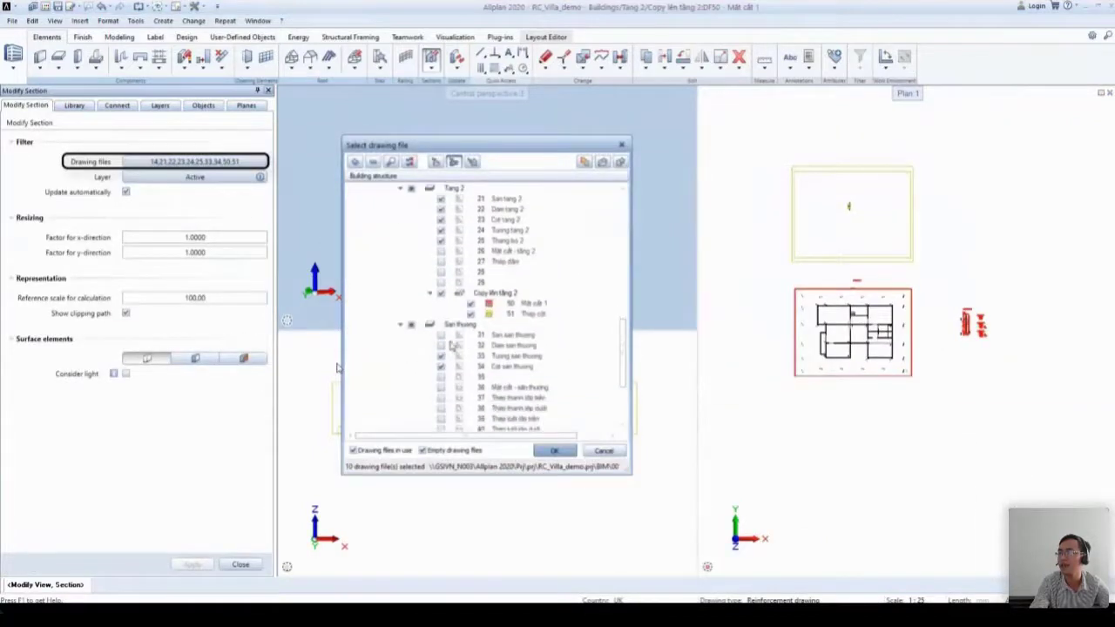
{"action": "key", "text": "Return"}
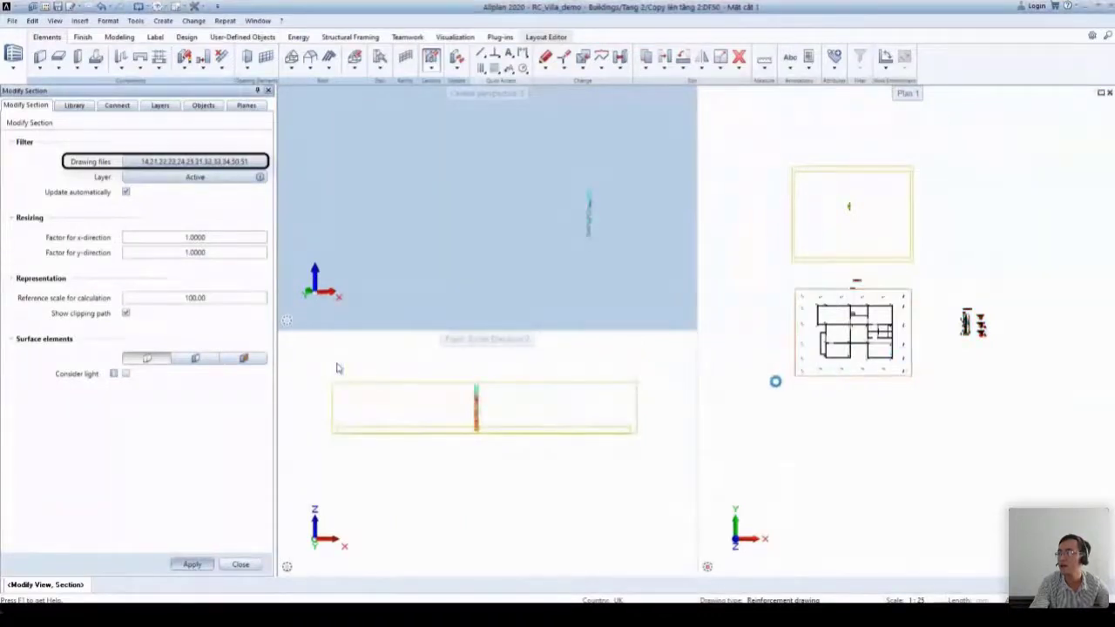
{"action": "scroll", "coordinate": [984, 333], "scroll_direction": "up", "scroll_amount": 14}
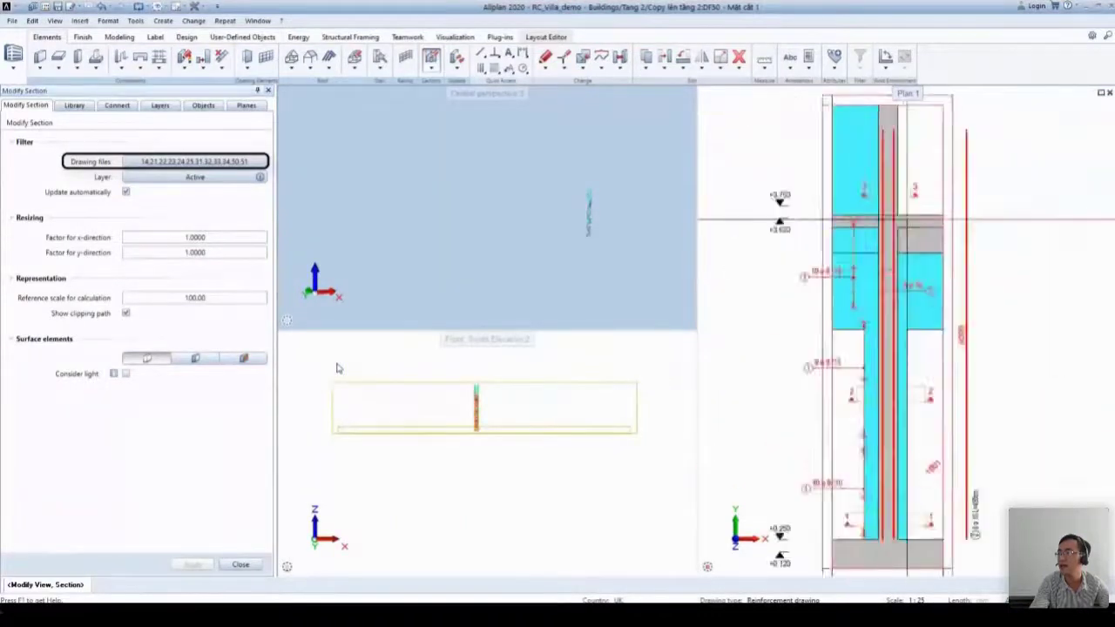
{"action": "scroll", "coordinate": [888, 223], "scroll_direction": "down", "scroll_amount": 1}
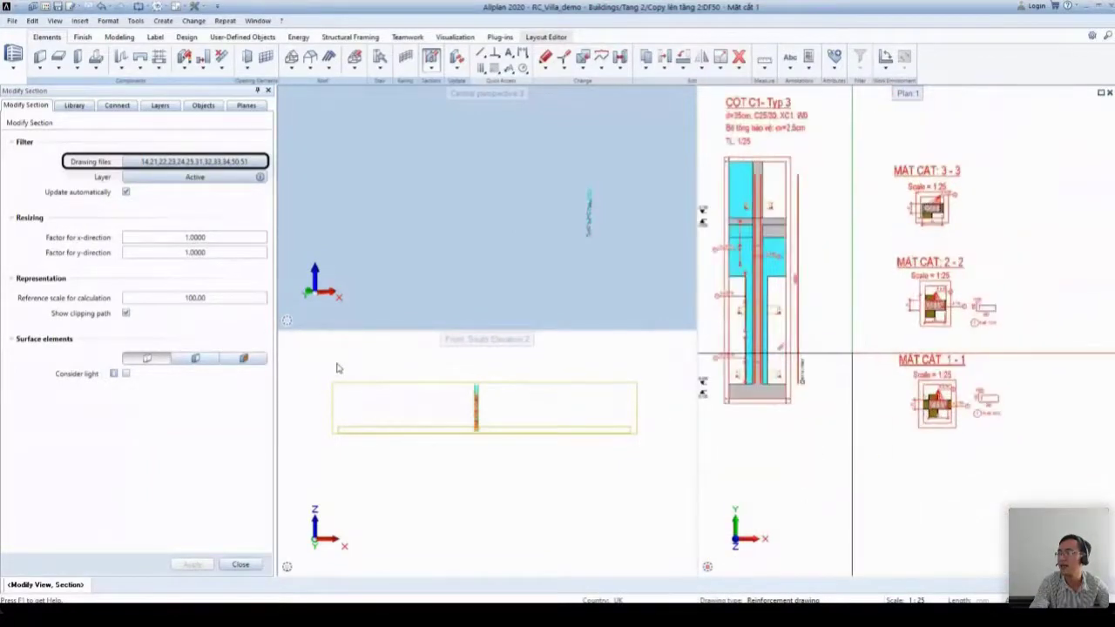
{"action": "middle_click_drag", "start_coordinate": [865, 371], "coordinate": [928, 378]}
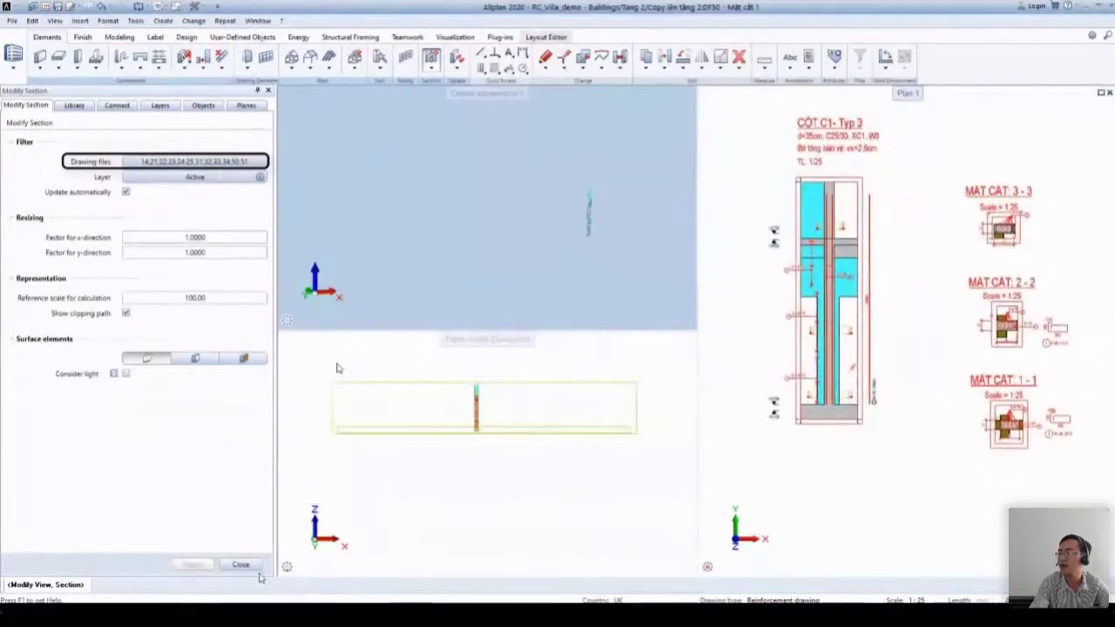
{"action": "left_click", "coordinate": [246, 565]}
- Open the Tang 2 drawing files 21, 22 and 23 and the San thuong drawing files 31 to 34
{"action": "scroll", "coordinate": [832, 309], "scroll_direction": "down", "scroll_amount": 1}
{"action": "double_click", "coordinate": [870, 451]}
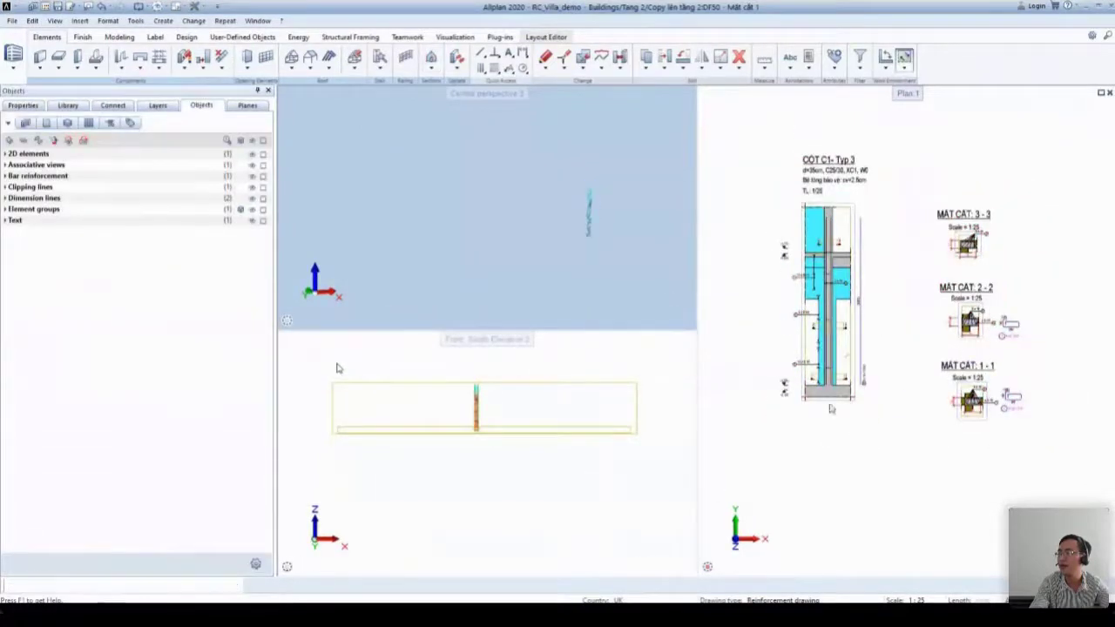
{"action": "scroll", "coordinate": [357, 368], "scroll_direction": "down", "scroll_amount": 6}
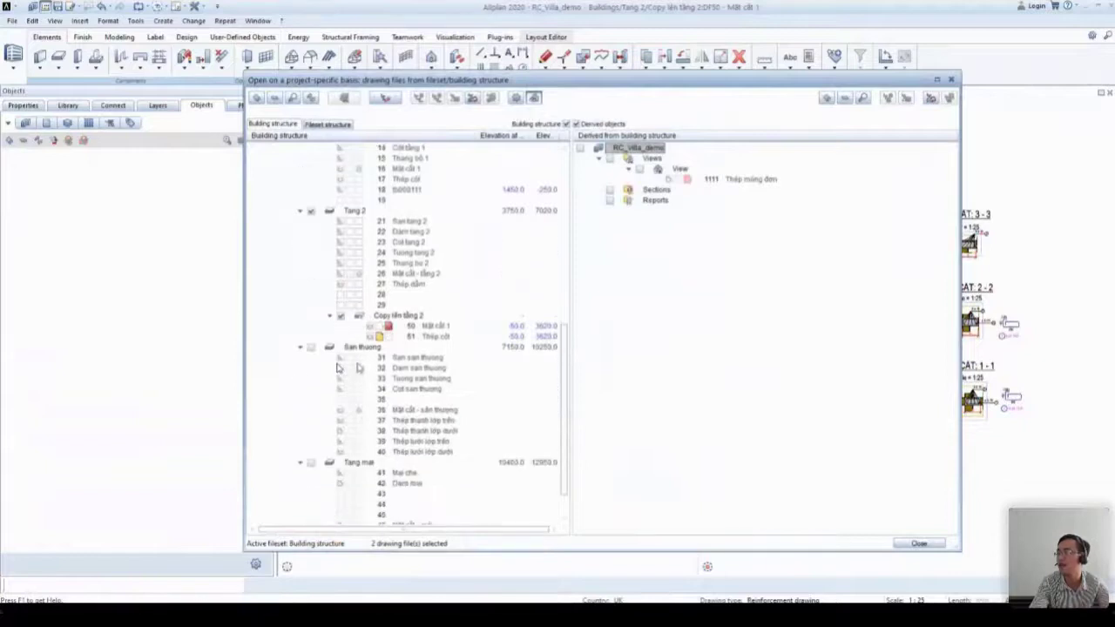
{"action": "left_click", "coordinate": [349, 223]}
{"action": "left_click", "coordinate": [349, 232]}
{"action": "left_click", "coordinate": [350, 242]}
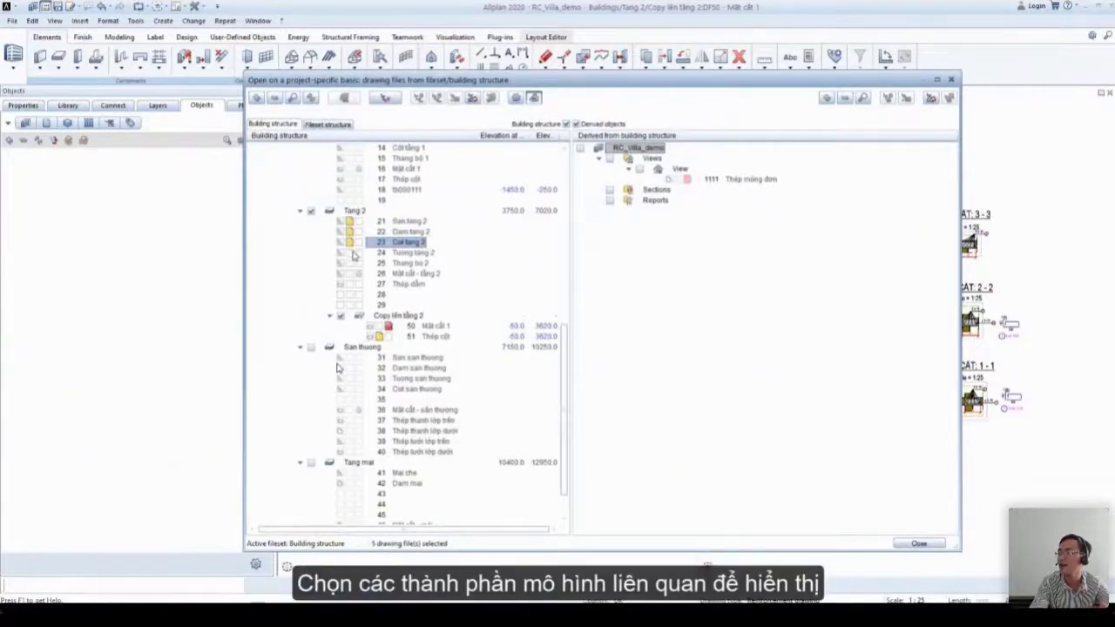
{"action": "left_click", "coordinate": [350, 252]}
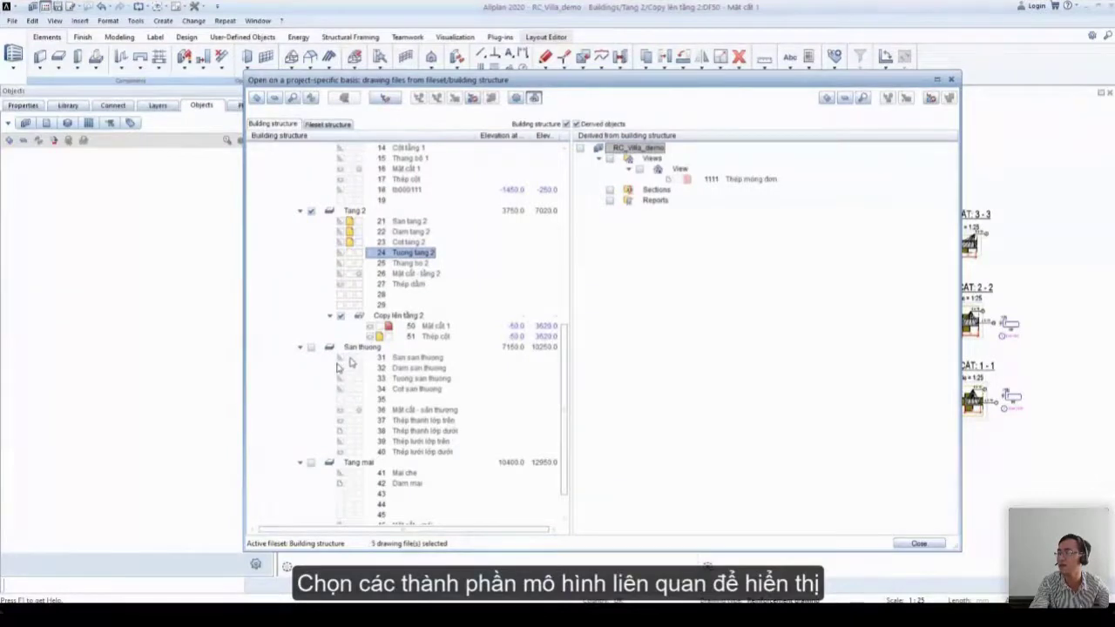
{"action": "left_click_drag", "start_coordinate": [349, 359], "coordinate": [350, 382]}
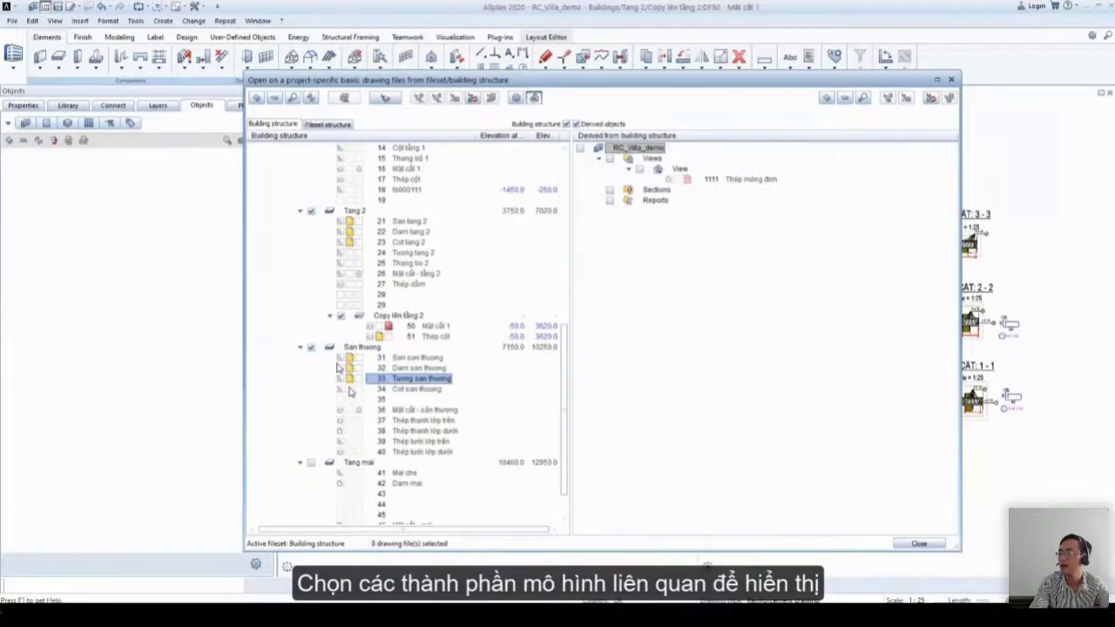
{"action": "left_click", "coordinate": [351, 380]}
- Open the Tang 1 drawing files 14 Cột tầng 1 and 17 Thép cột, and close 33 Tuong san thuong
{"action": "scroll", "coordinate": [336, 366], "scroll_direction": "up", "scroll_amount": 3}
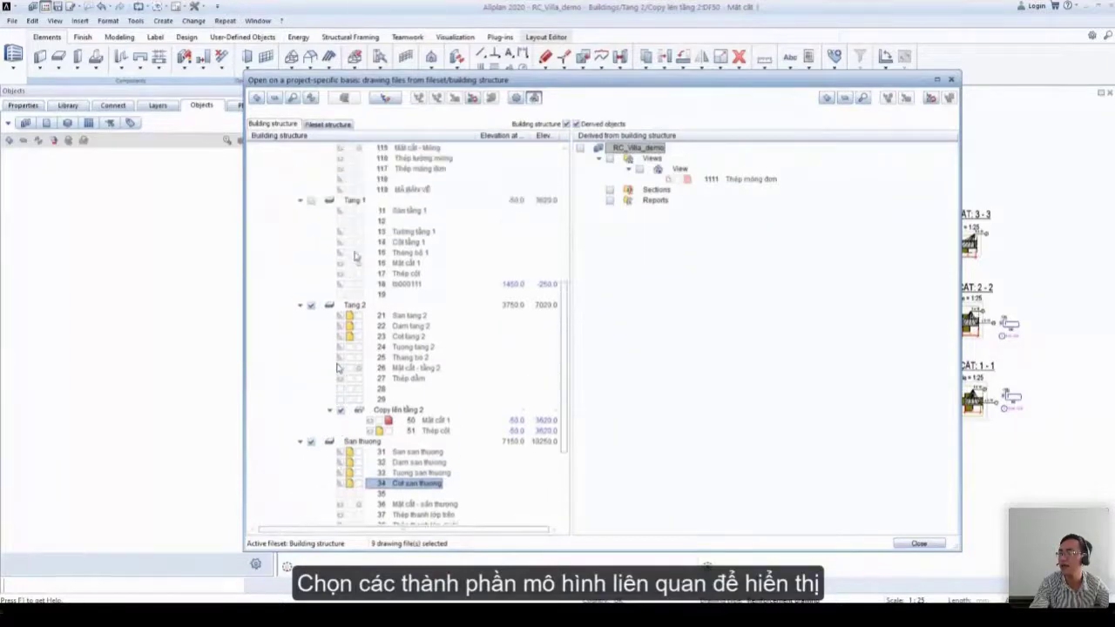
{"action": "left_click", "coordinate": [348, 247]}
{"action": "scroll", "coordinate": [354, 318], "scroll_direction": "down", "scroll_amount": 1}
{"action": "left_click", "coordinate": [351, 443]}
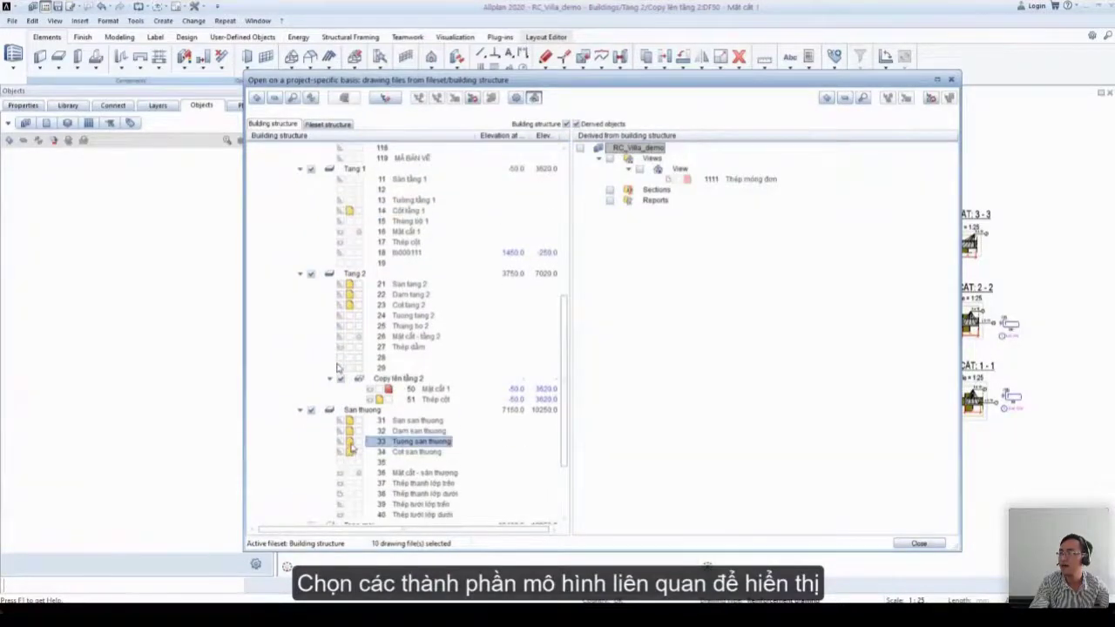
{"action": "scroll", "coordinate": [375, 363], "scroll_direction": "up", "scroll_amount": 4}
{"action": "left_click", "coordinate": [375, 359]}
{"action": "key", "text": "Escape"}
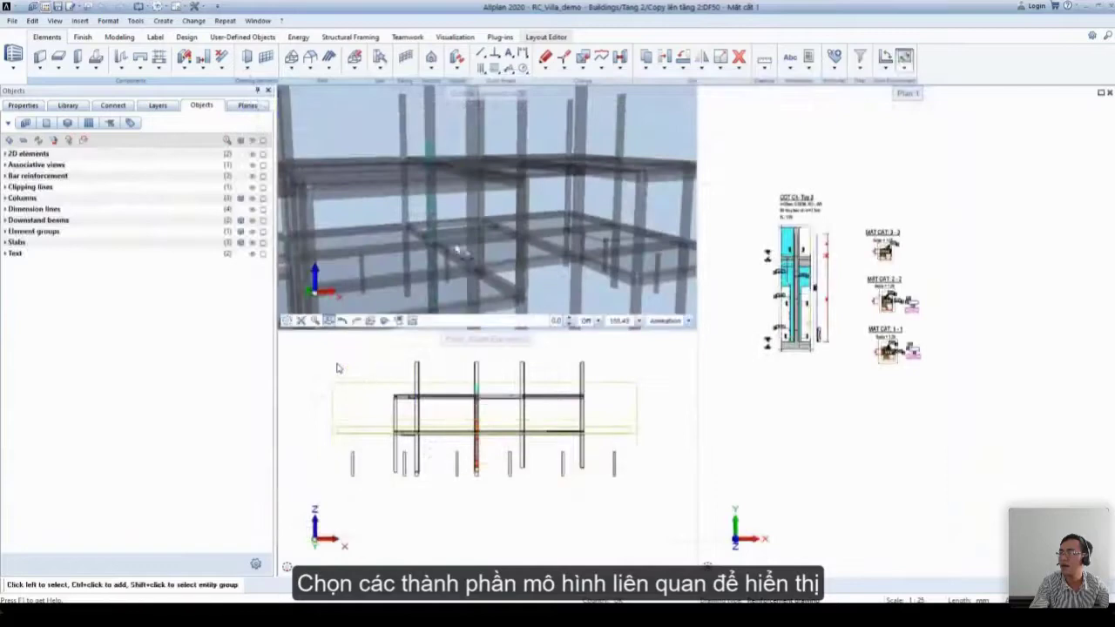
- Examine the copied column reinforcement and sections on floor 2 in the perspective, south elevation and plan views
{"action": "left_click_drag", "start_coordinate": [465, 252], "coordinate": [526, 369], "text": "ctrl"}
{"action": "scroll", "coordinate": [470, 448], "scroll_direction": "up", "scroll_amount": 5}
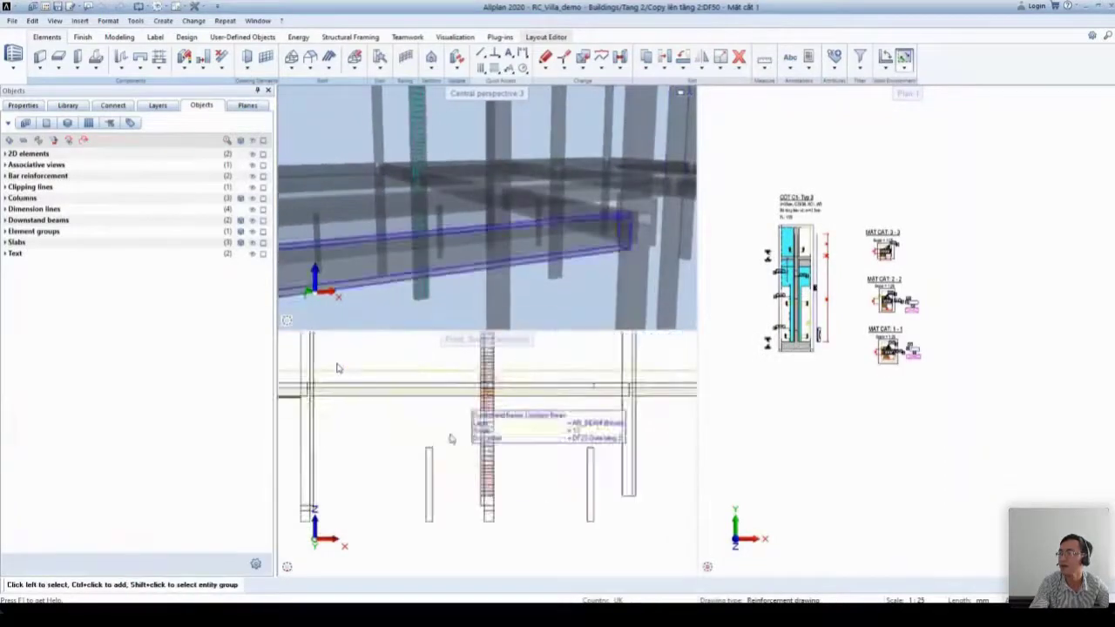
{"action": "middle_click_drag", "start_coordinate": [450, 441], "coordinate": [459, 503]}
{"action": "scroll", "coordinate": [501, 536], "scroll_direction": "down", "scroll_amount": 2}
{"action": "middle_click_drag", "start_coordinate": [763, 295], "coordinate": [782, 306]}
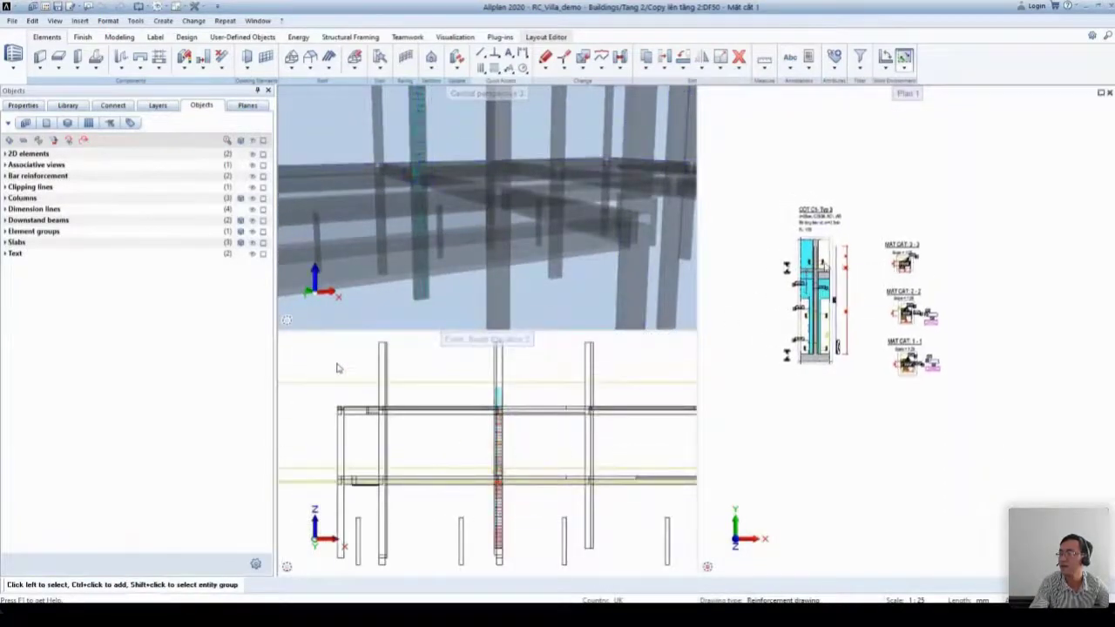
{"action": "scroll", "coordinate": [415, 138], "scroll_direction": "down", "scroll_amount": 3}
{"action": "mouse_move", "coordinate": [414, 138]}
{"action": "middle_mouse_down"}
{"action": "mouse_move", "coordinate": [426, 188]}
{"action": "mouse_move", "coordinate": [426, 173]}
{"action": "middle_mouse_up"}
{"action": "scroll", "coordinate": [802, 239], "scroll_direction": "up", "scroll_amount": 2}
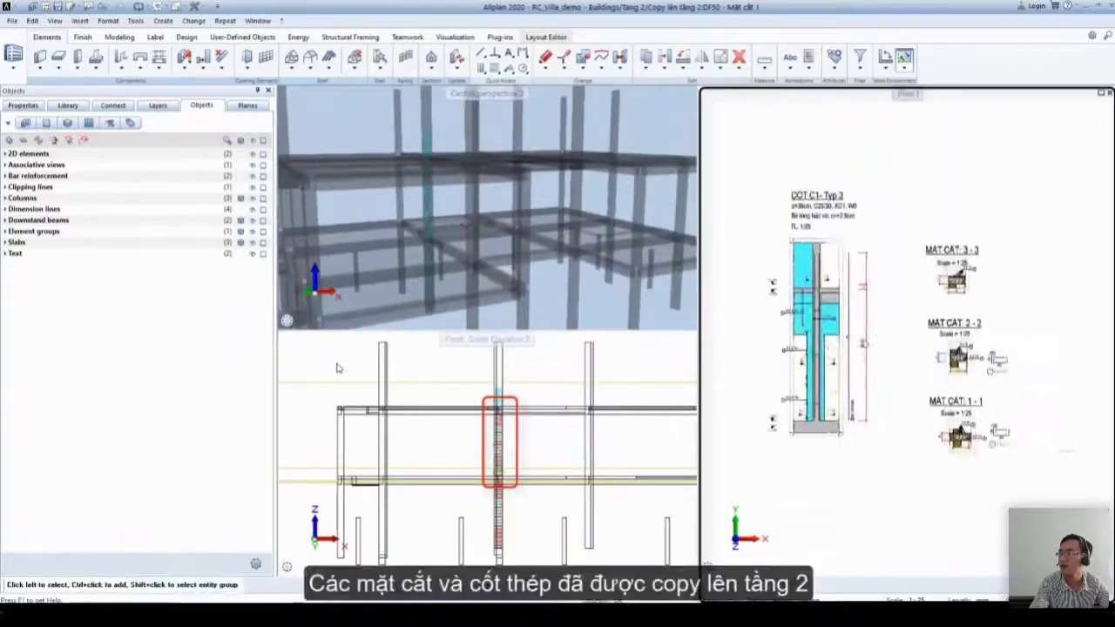
{"action": "scroll", "coordinate": [845, 334], "scroll_direction": "down", "scroll_amount": 2}
{"action": "left_click_drag", "start_coordinate": [581, 303], "coordinate": [569, 203], "text": "ctrl"}
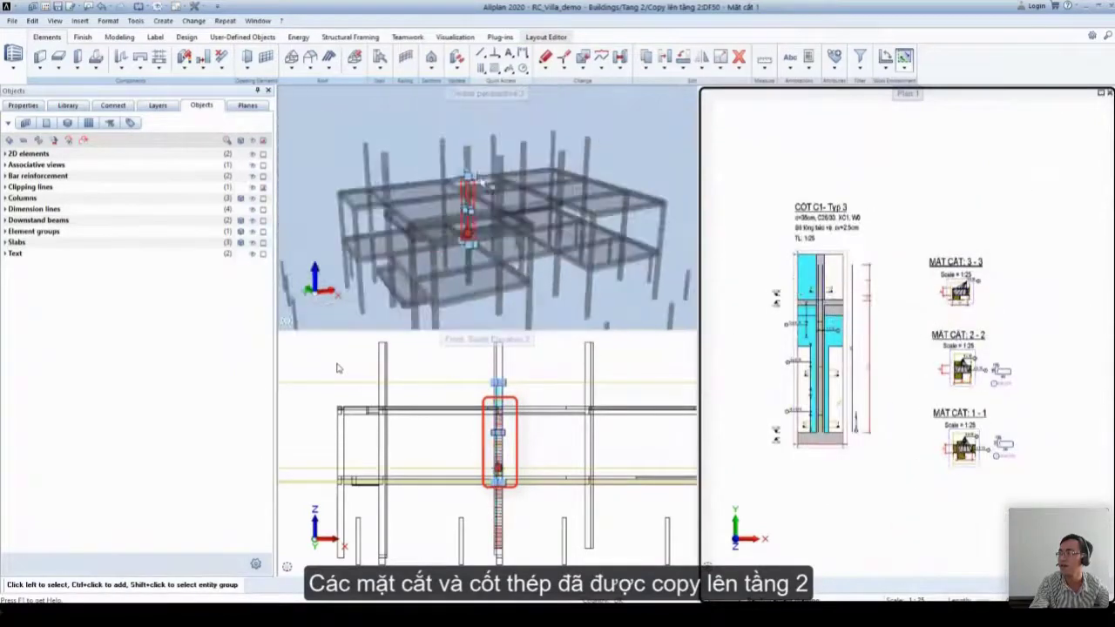
{"action": "scroll", "coordinate": [936, 364], "scroll_direction": "down", "scroll_amount": 3}
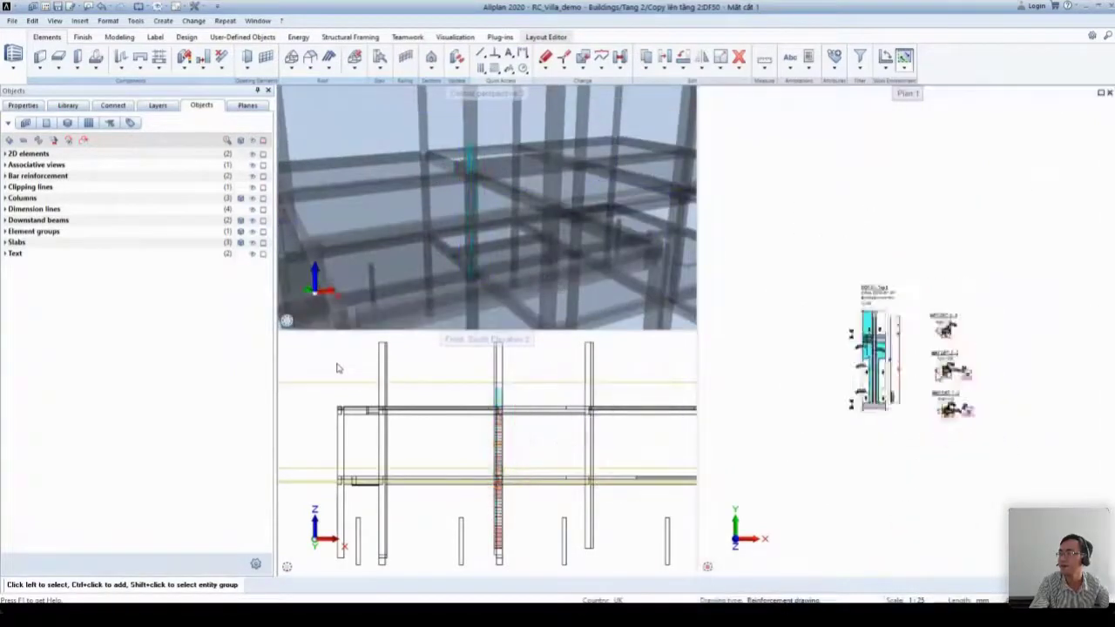
- Close 50 Mặt cắt 1 and make Tang 1's 16 Mặt cắt 1 the active drawing file to view the original column sections
{"action": "double_click", "coordinate": [904, 434]}
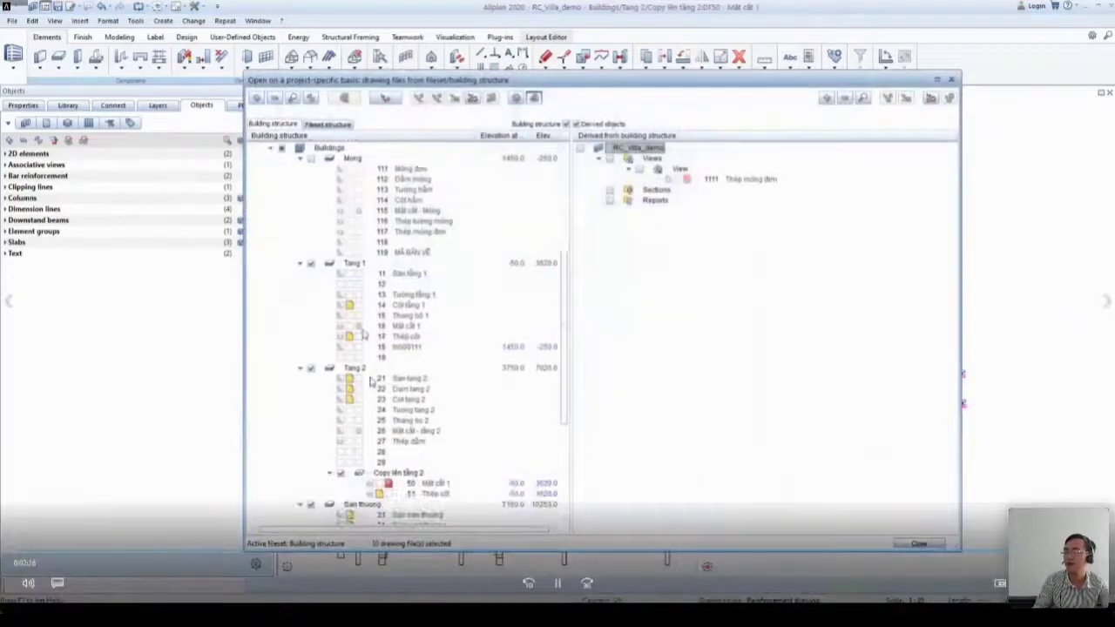
{"action": "scroll", "coordinate": [388, 436], "scroll_direction": "down", "scroll_amount": 2}
{"action": "left_click", "coordinate": [389, 454]}
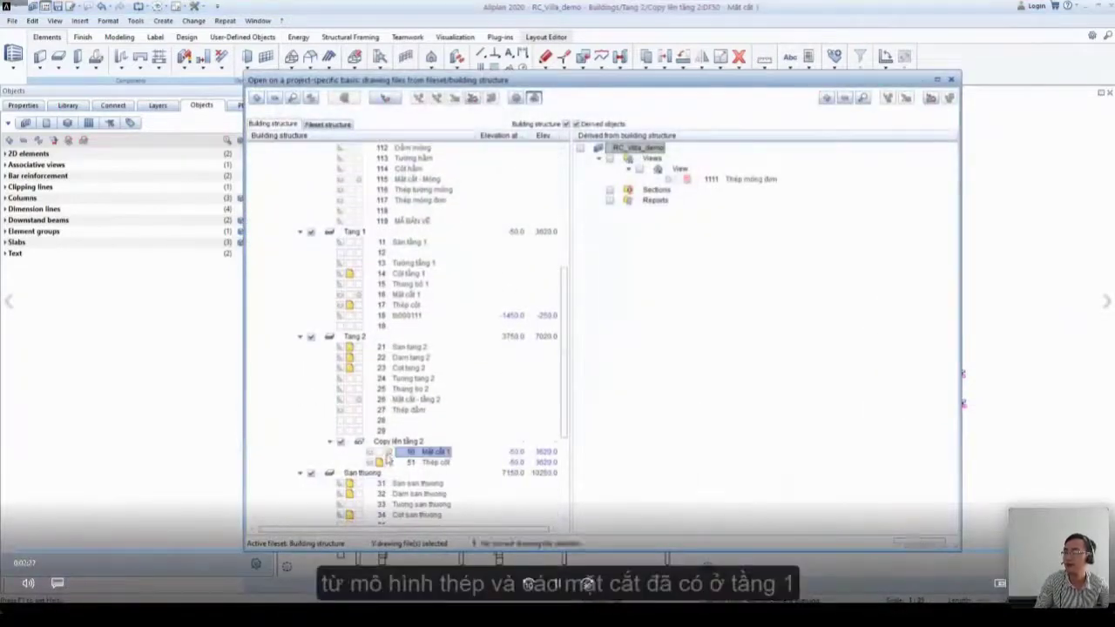
{"action": "left_click", "coordinate": [358, 296]}
{"action": "double_click", "coordinate": [804, 322]}
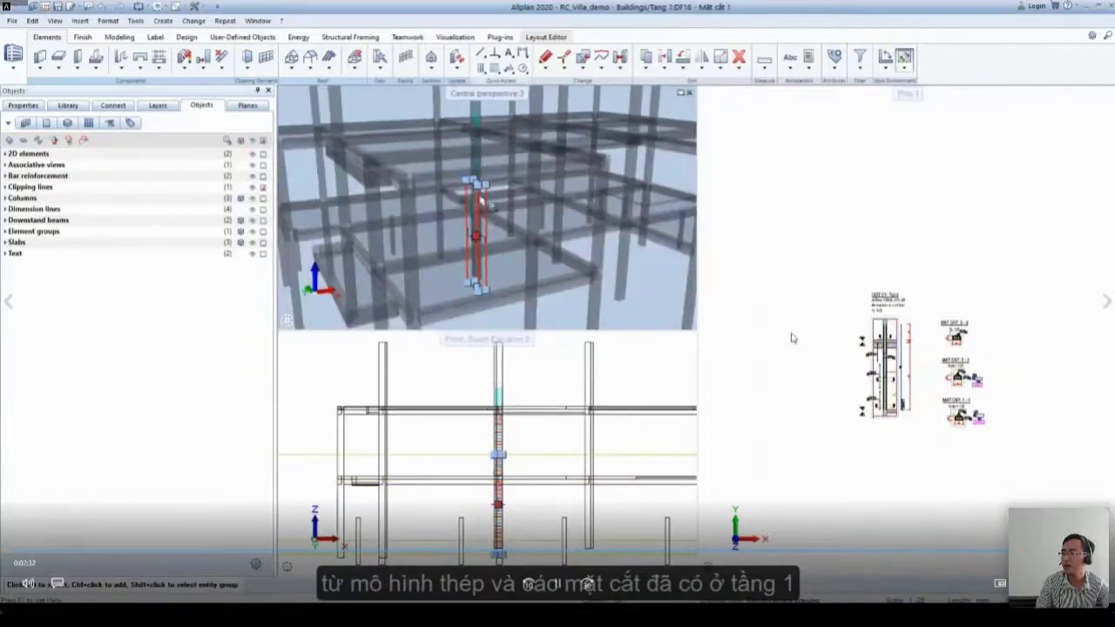
{"action": "scroll", "coordinate": [897, 396], "scroll_direction": "up", "scroll_amount": 4}
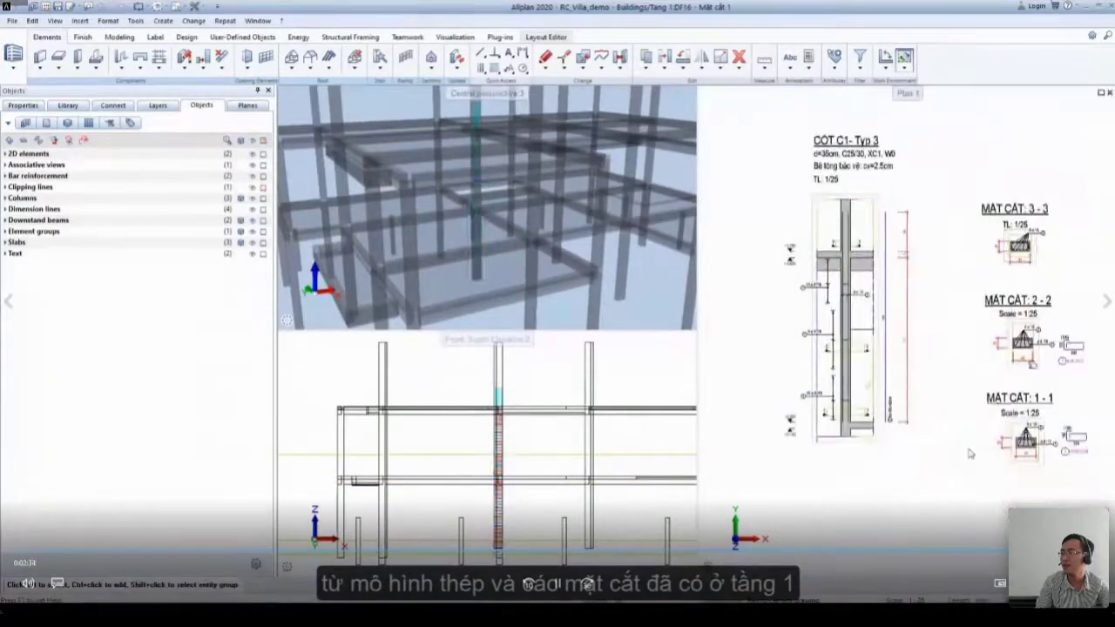
{"action": "middle_click_drag", "start_coordinate": [869, 396], "coordinate": [892, 386]}
{"action": "scroll", "coordinate": [557, 279], "scroll_direction": "down", "scroll_amount": 2}
{"action": "left_click_drag", "start_coordinate": [540, 262], "coordinate": [510, 255]}
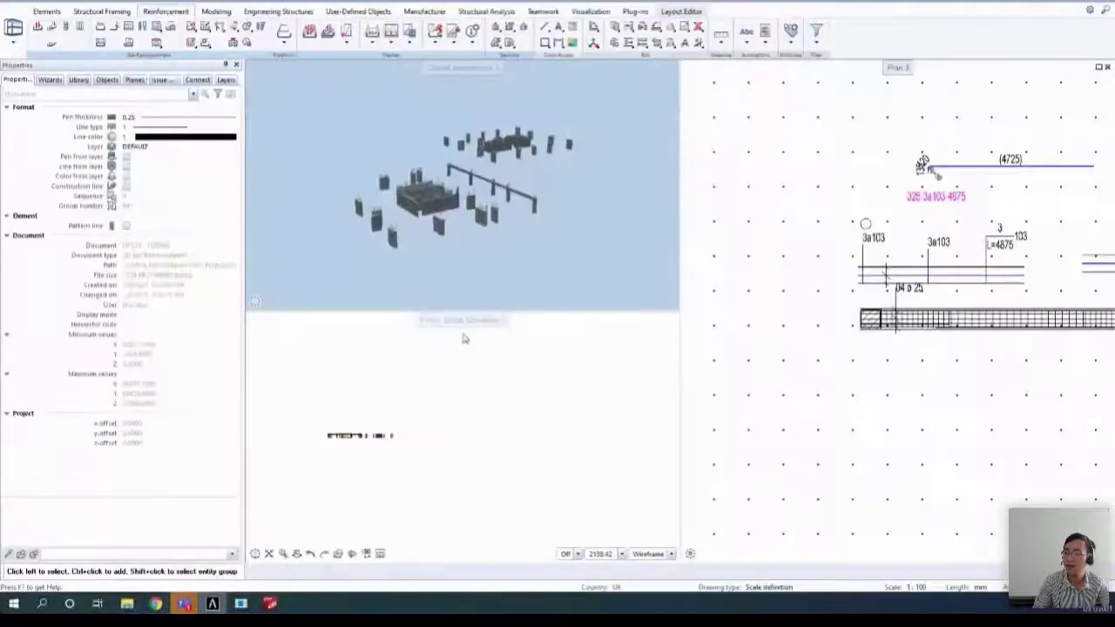
- Start a legend in the wall reinforcement drawing and browse the Office, Project and External path legend folders
{"action": "scroll", "coordinate": [907, 228], "scroll_direction": "down", "scroll_amount": 1}
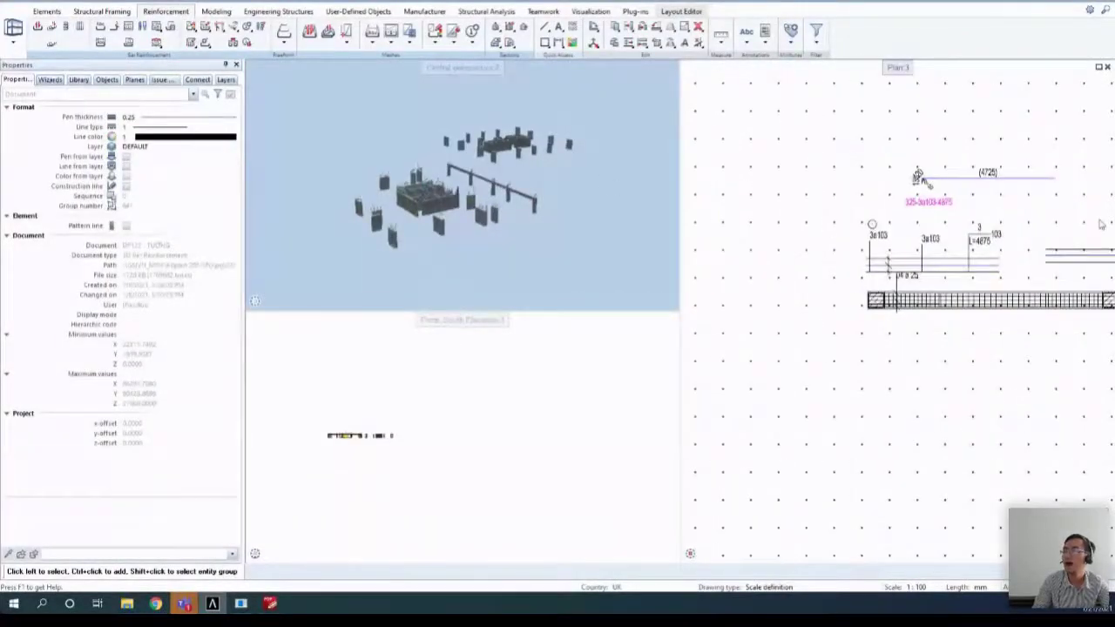
{"action": "scroll", "coordinate": [1101, 225], "scroll_direction": "down", "scroll_amount": 2}
{"action": "scroll", "coordinate": [738, 229], "scroll_direction": "down", "scroll_amount": 1}
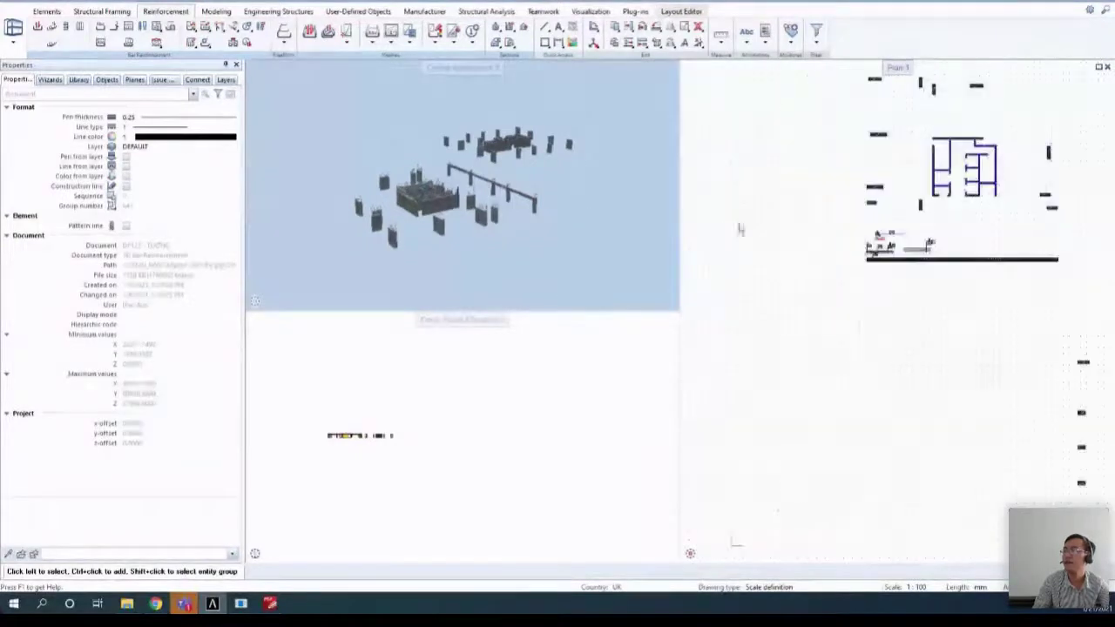
{"action": "left_click", "coordinate": [766, 35]}
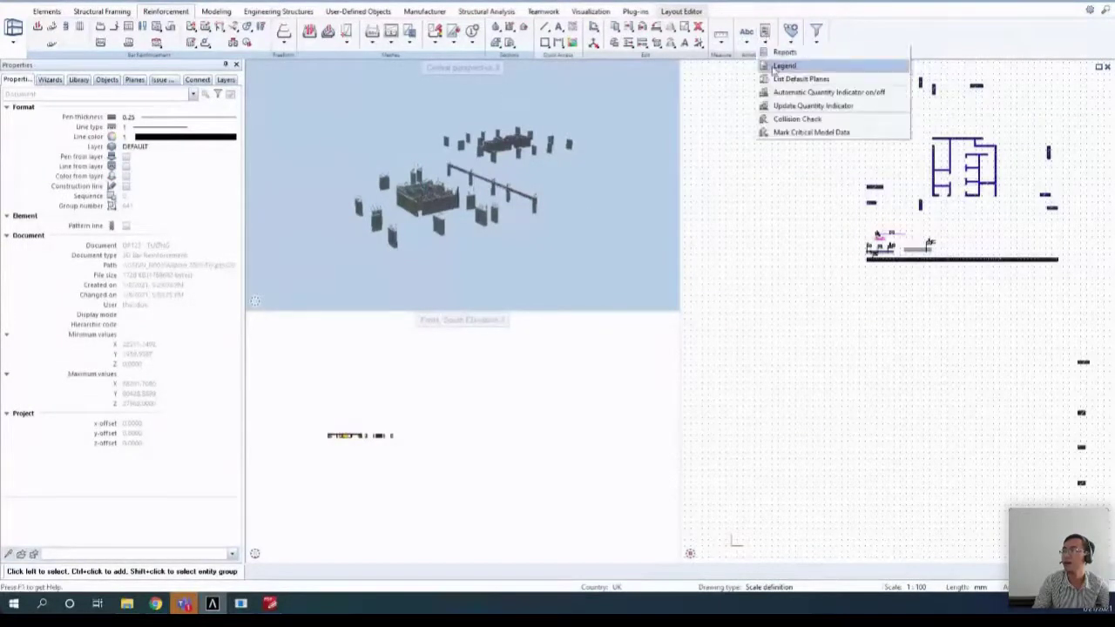
{"action": "left_click", "coordinate": [783, 66]}
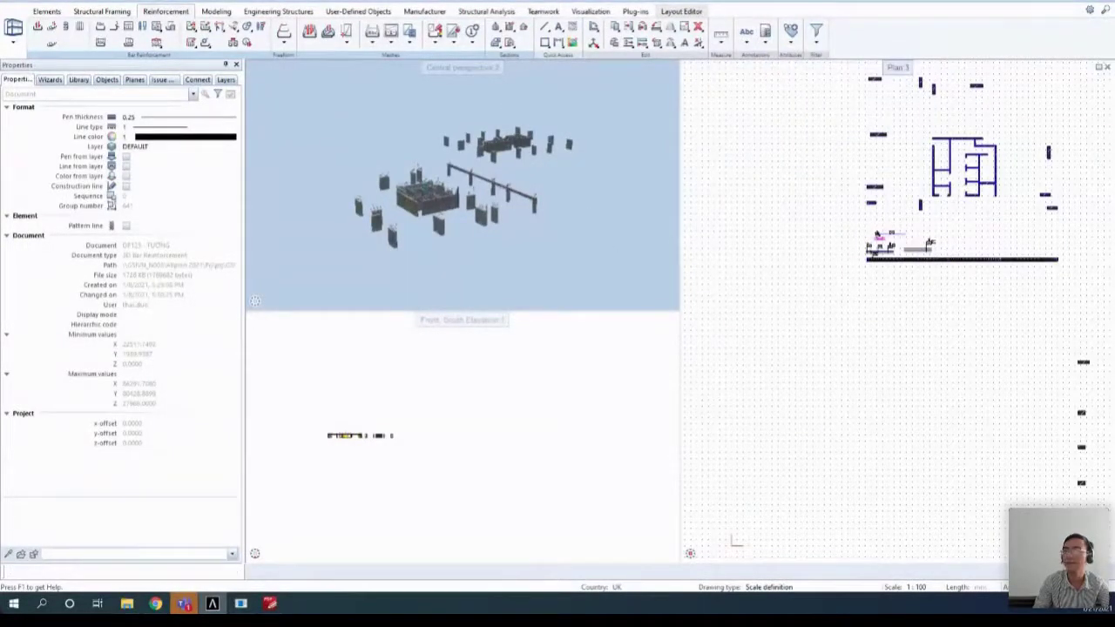
{"action": "left_click_drag", "start_coordinate": [423, 12], "coordinate": [539, 124]}
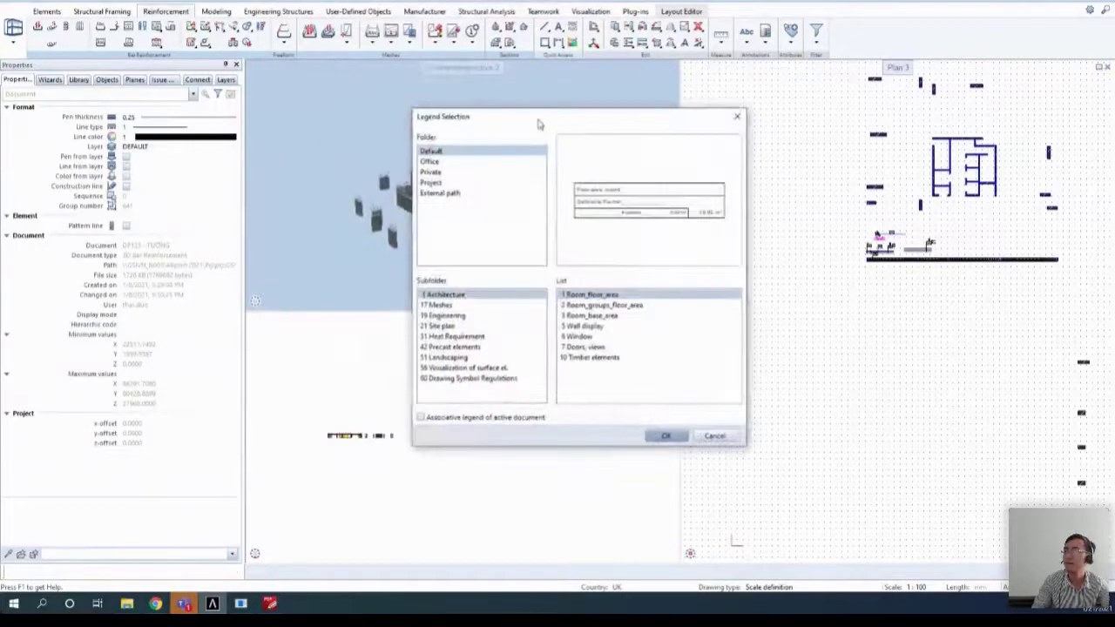
{"action": "left_click", "coordinate": [431, 162]}
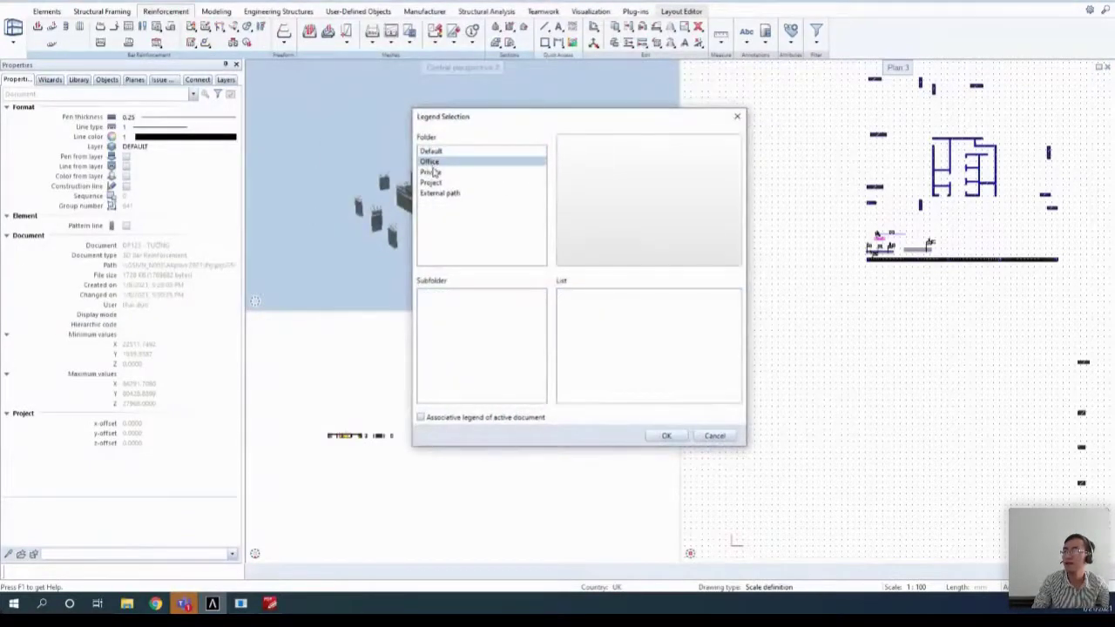
{"action": "left_click", "coordinate": [443, 192]}
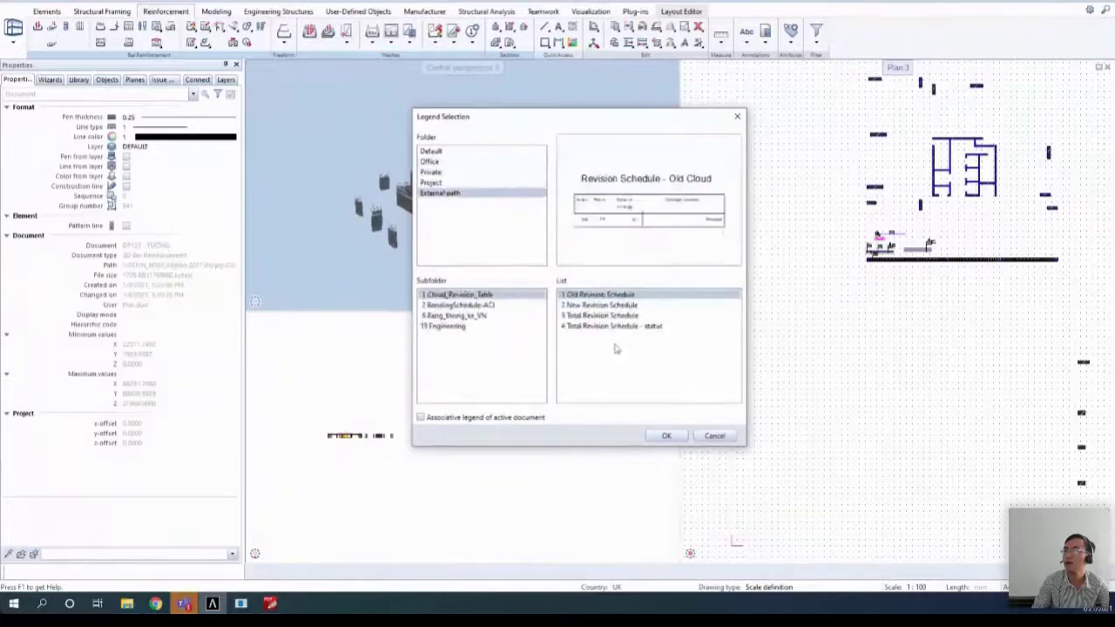
{"action": "left_click", "coordinate": [434, 183]}
{"action": "left_click", "coordinate": [441, 193]}
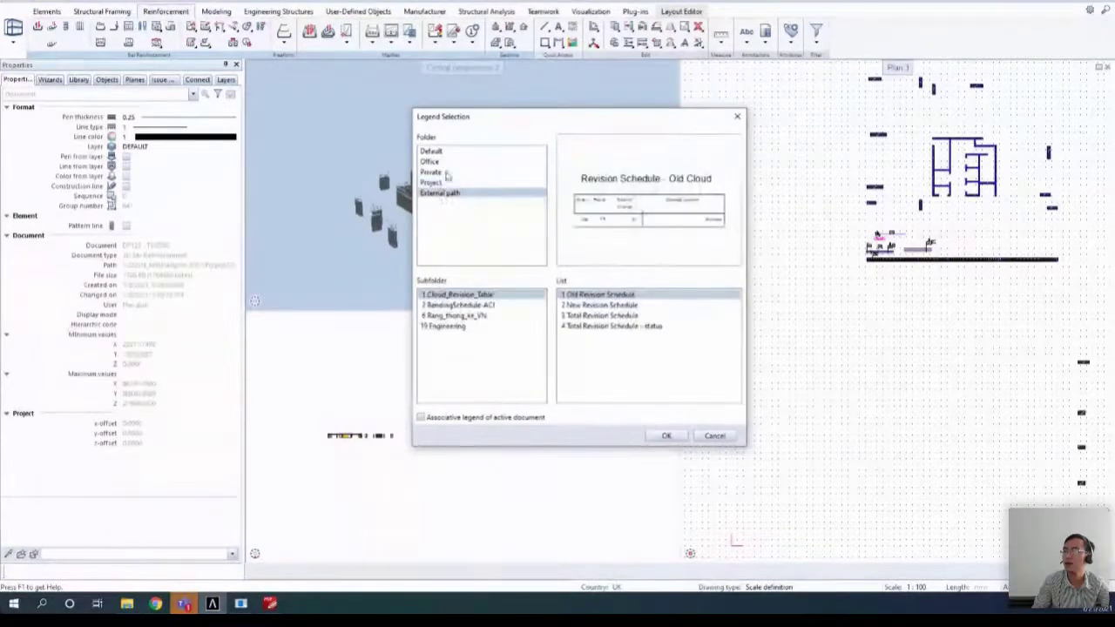
- Choose the legend 40 Bar schedule - bending shapes from the Default folder's 19 Engineering subfolder
{"action": "left_click", "coordinate": [434, 152]}
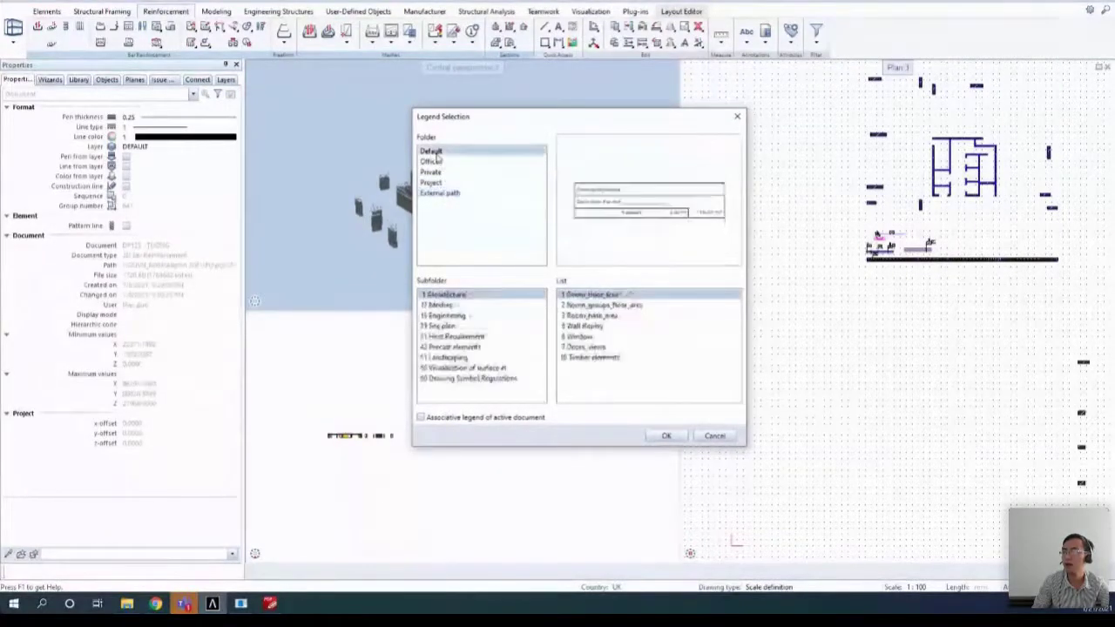
{"action": "left_click", "coordinate": [446, 316]}
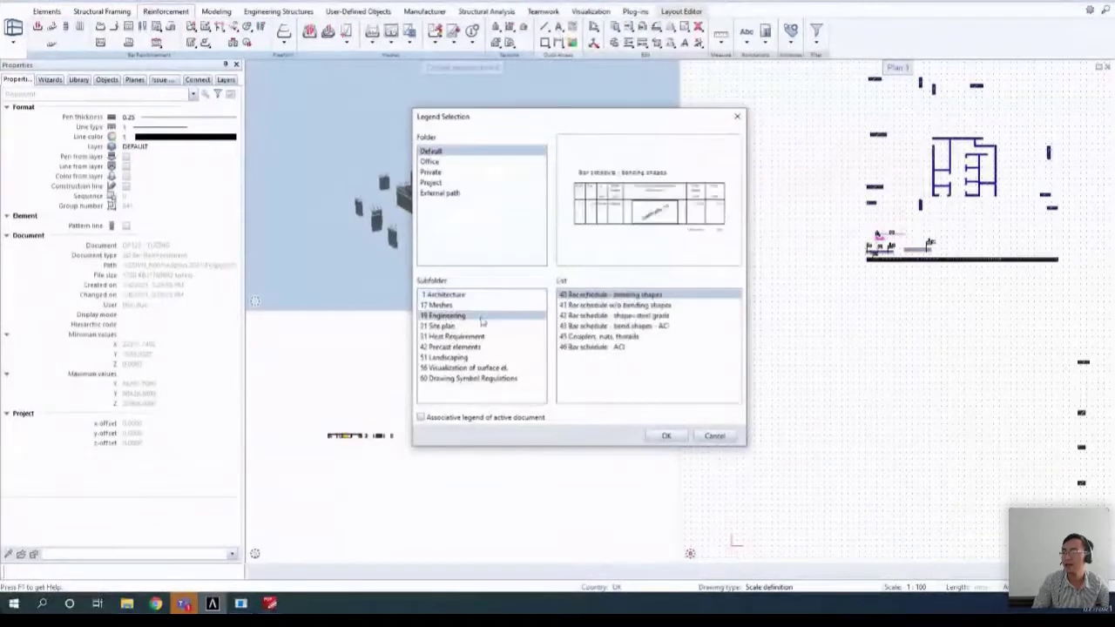
{"action": "left_click", "coordinate": [601, 305]}
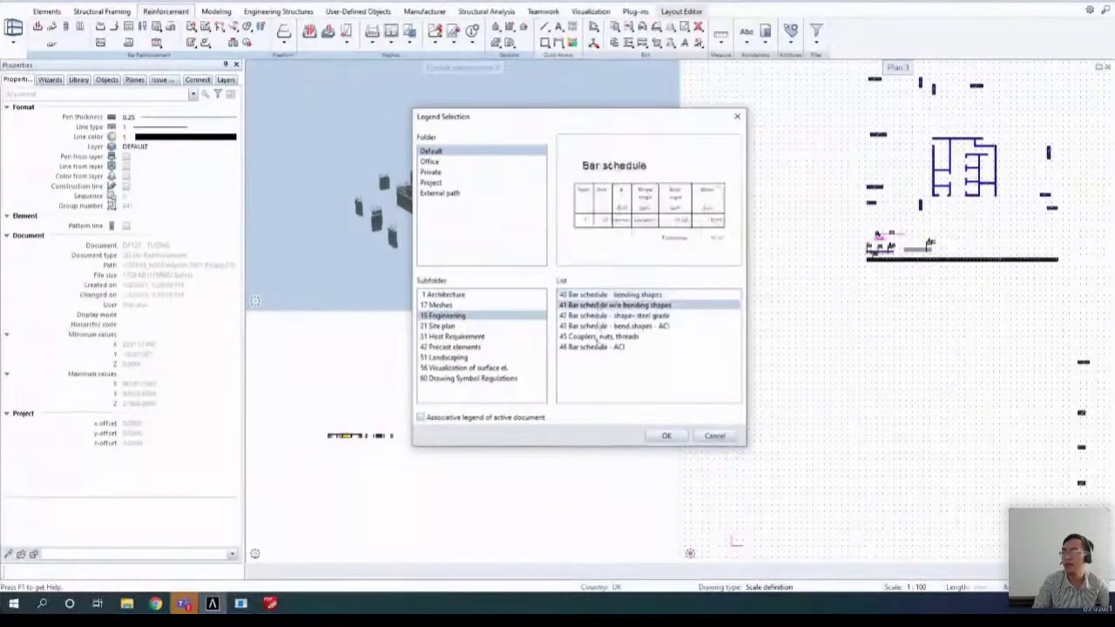
{"action": "double_click", "coordinate": [592, 297]}
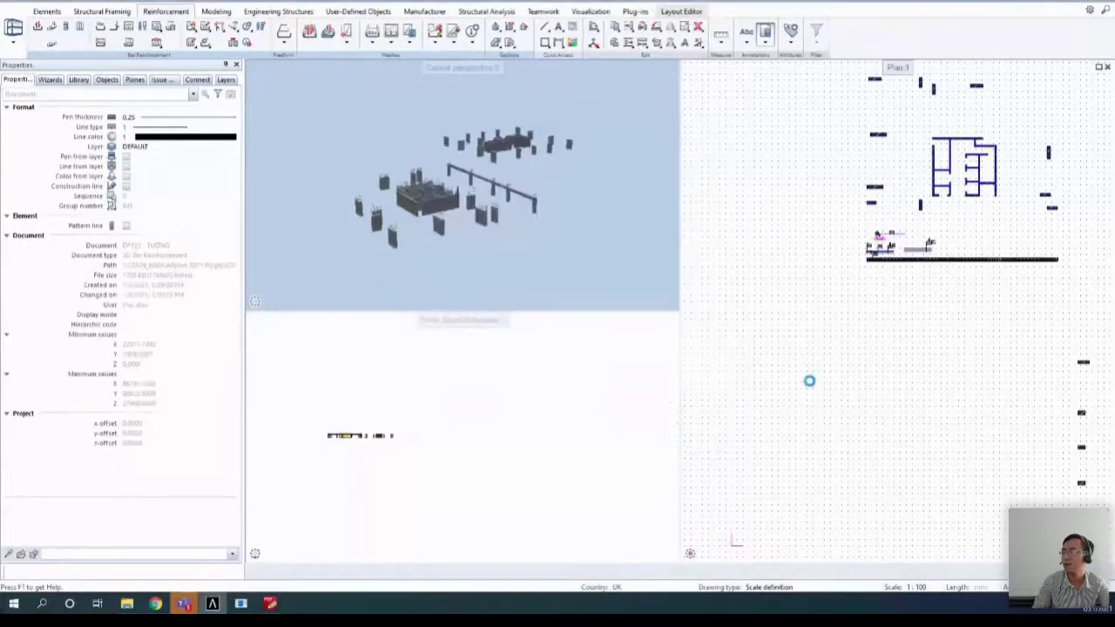
- Select the long reinforced strip below the floor plan for the bar schedule and place the schedule to its lower left
{"action": "scroll", "coordinate": [876, 237], "scroll_direction": "up", "scroll_amount": 4}
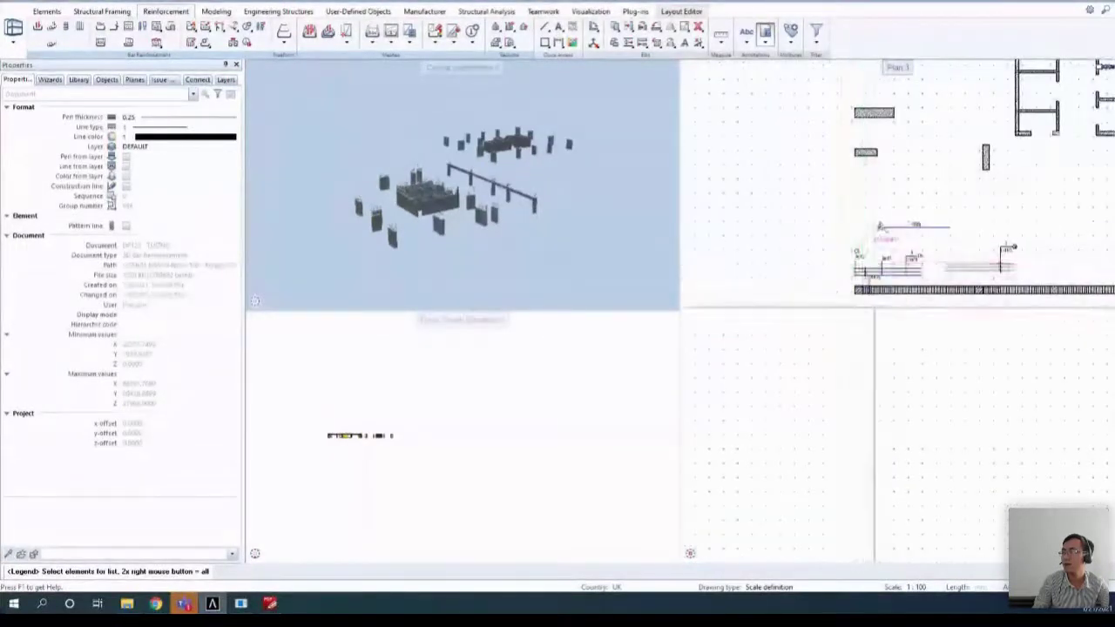
{"action": "left_click_drag", "start_coordinate": [874, 306], "coordinate": [827, 239]}
{"action": "scroll", "coordinate": [811, 338], "scroll_direction": "down", "scroll_amount": 3}
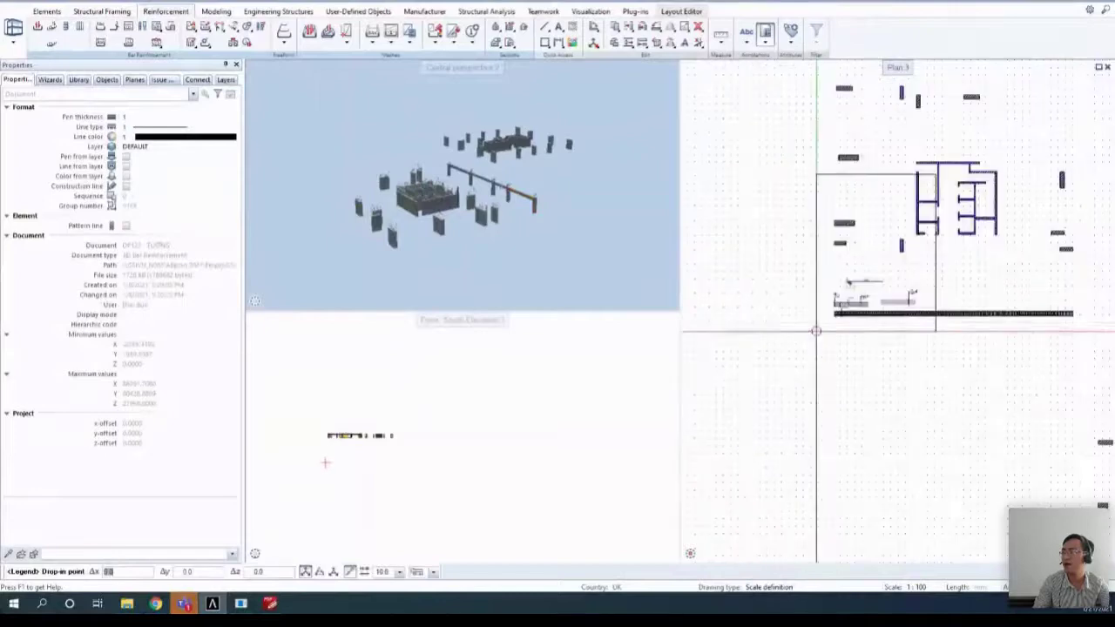
{"action": "left_click", "coordinate": [704, 458]}
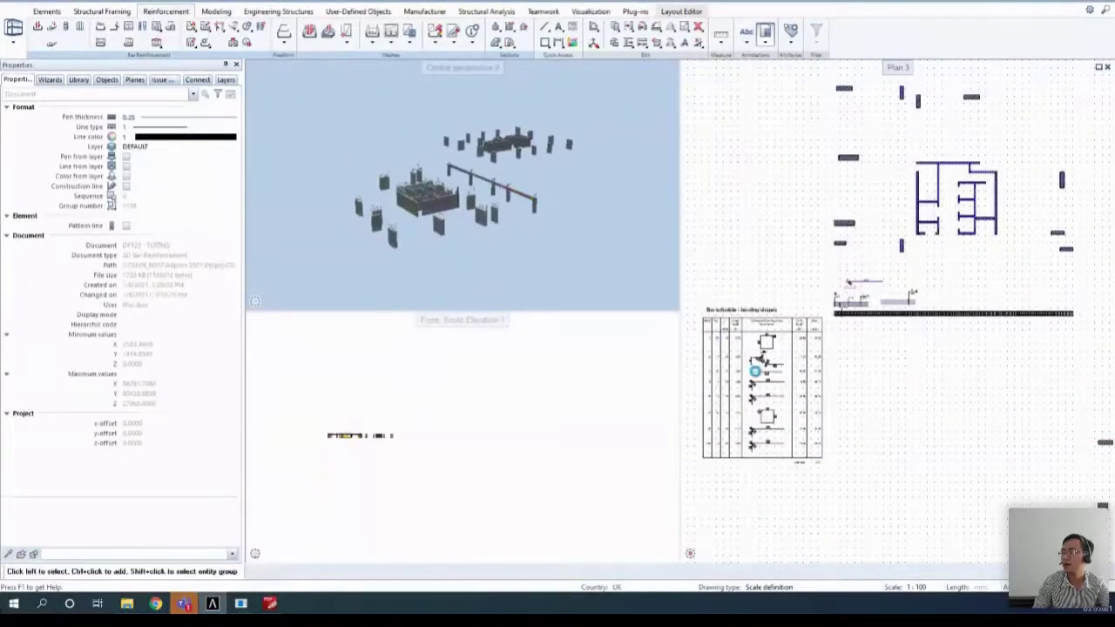
{"action": "scroll", "coordinate": [717, 347], "scroll_direction": "up", "scroll_amount": 3}
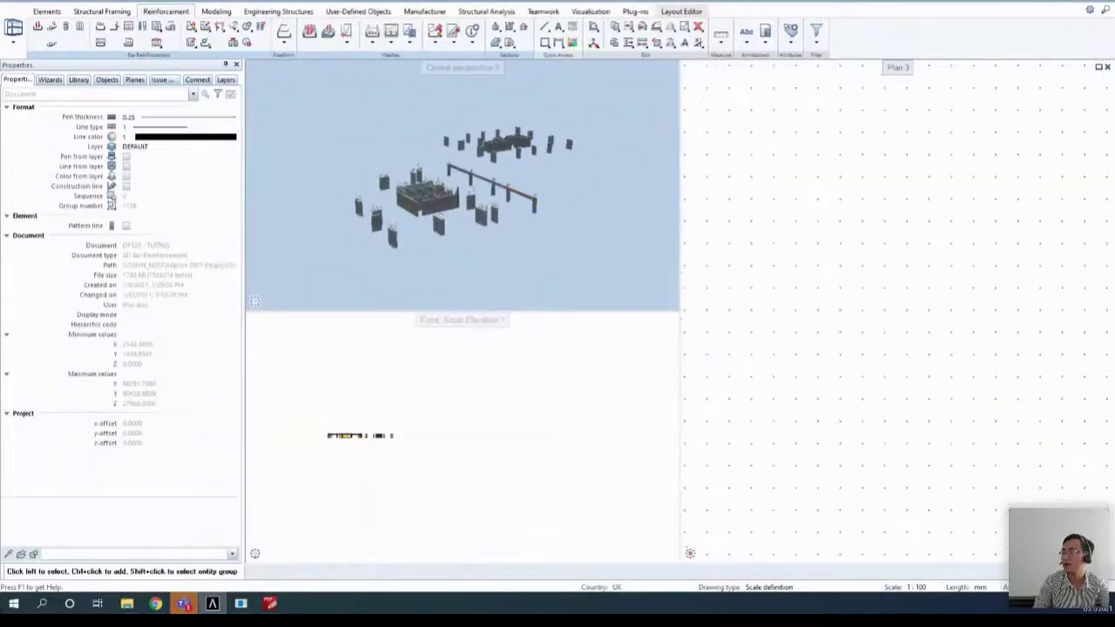
{"action": "scroll", "coordinate": [816, 360], "scroll_direction": "down", "scroll_amount": 5}
{"action": "scroll", "coordinate": [788, 319], "scroll_direction": "up", "scroll_amount": 4}
{"action": "scroll", "coordinate": [999, 277], "scroll_direction": "down", "scroll_amount": 3}
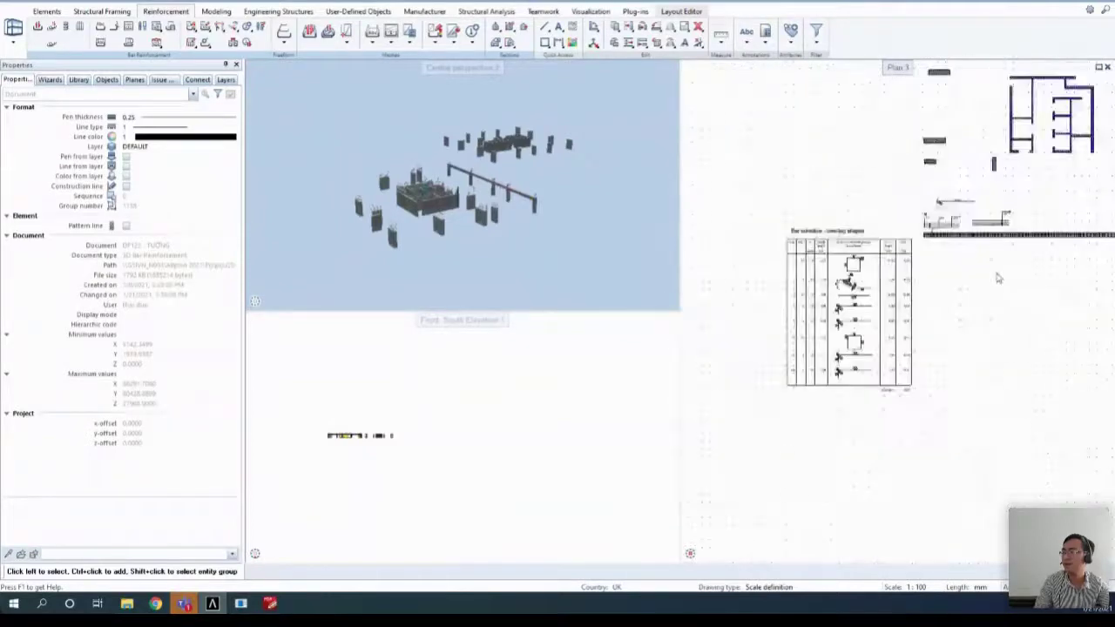
- Examine the placed Bar schedule - bending shapes table in the plan view, including its columns, bending shapes and totals
{"action": "scroll", "coordinate": [795, 290], "scroll_direction": "up", "scroll_amount": 3}
{"action": "scroll", "coordinate": [627, 196], "scroll_direction": "down", "scroll_amount": 2}
{"action": "scroll", "coordinate": [702, 193], "scroll_direction": "down", "scroll_amount": 1}
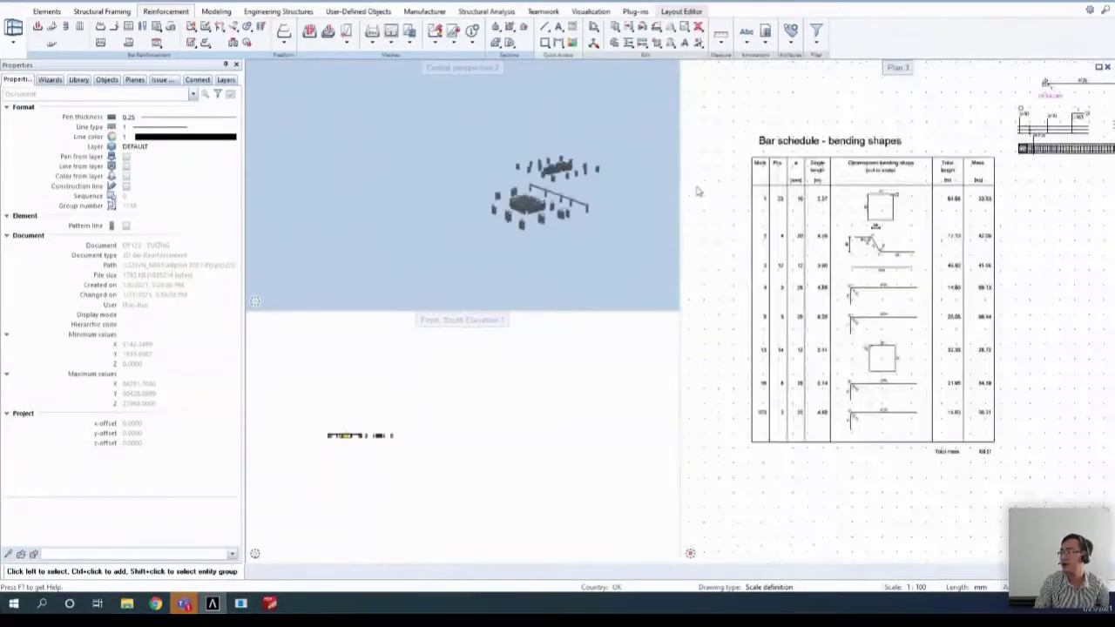
{"action": "scroll", "coordinate": [802, 192], "scroll_direction": "up", "scroll_amount": 3}
{"action": "scroll", "coordinate": [772, 197], "scroll_direction": "down", "scroll_amount": 4}
{"action": "scroll", "coordinate": [831, 210], "scroll_direction": "up", "scroll_amount": 3}
{"action": "scroll", "coordinate": [971, 204], "scroll_direction": "down", "scroll_amount": 1}
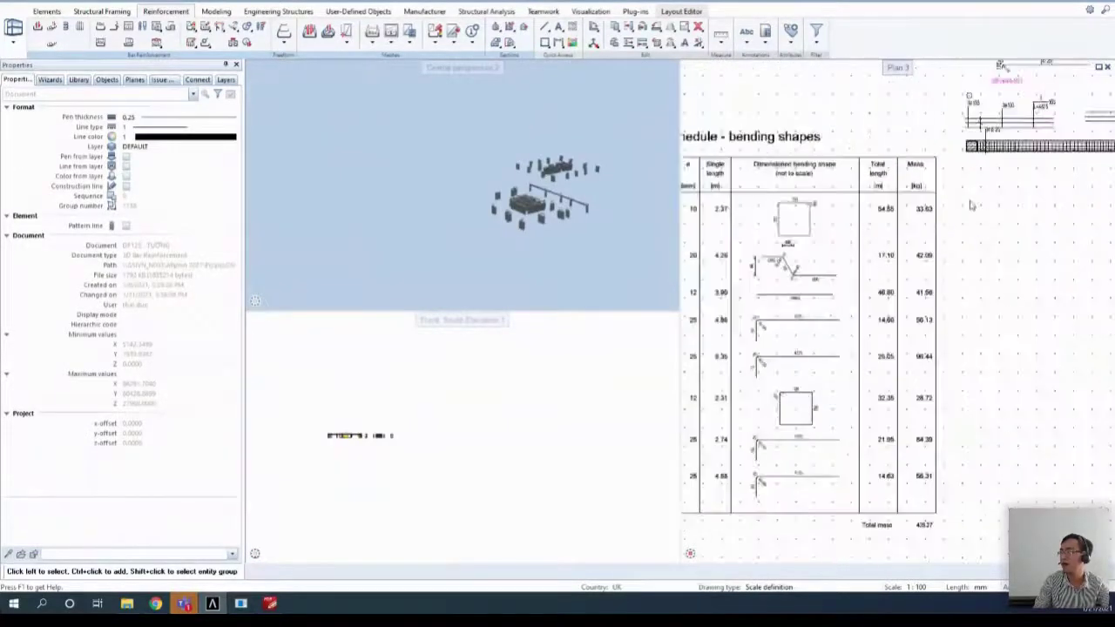
{"action": "scroll", "coordinate": [849, 435], "scroll_direction": "down", "scroll_amount": 2}
{"action": "scroll", "coordinate": [706, 457], "scroll_direction": "up", "scroll_amount": 3}
{"action": "scroll", "coordinate": [815, 467], "scroll_direction": "down", "scroll_amount": 2}
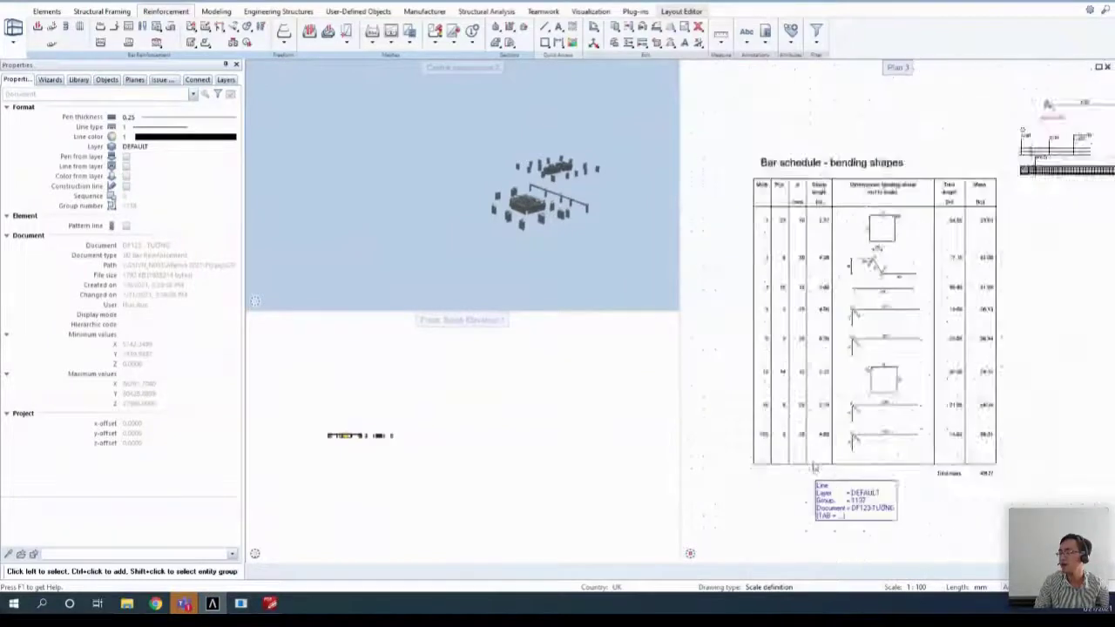
{"action": "scroll", "coordinate": [814, 468], "scroll_direction": "down", "scroll_amount": 2}
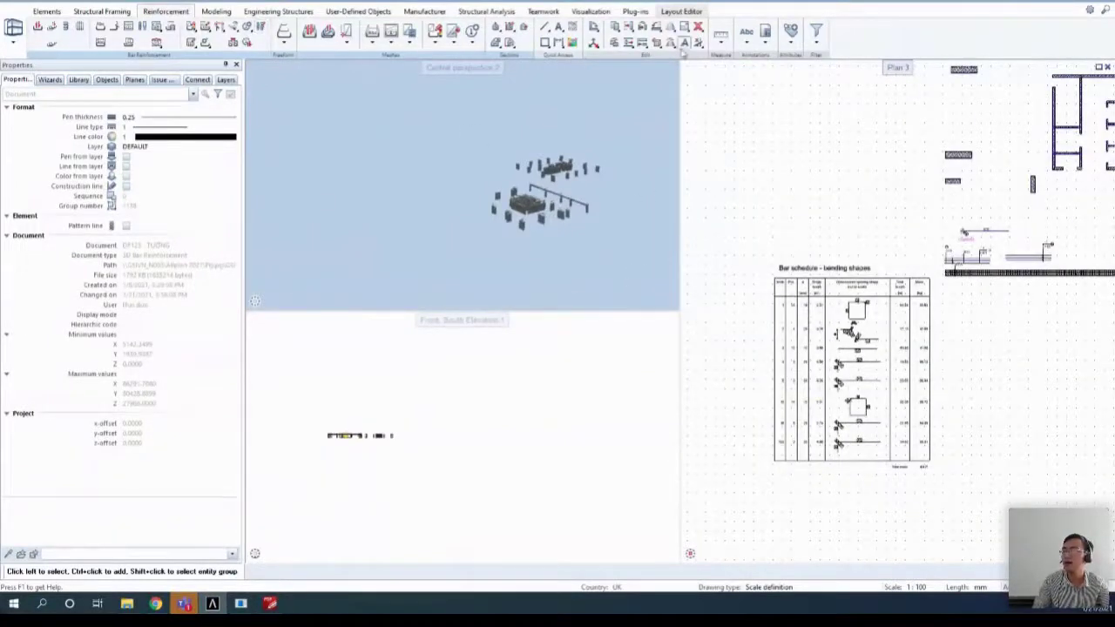
- Start another legend and choose 7 BẢNG THỐNG KÊ CỐT THÉP_final from the External path folder's Bang_thong_ke_VN subfolder
{"action": "left_click", "coordinate": [766, 33]}
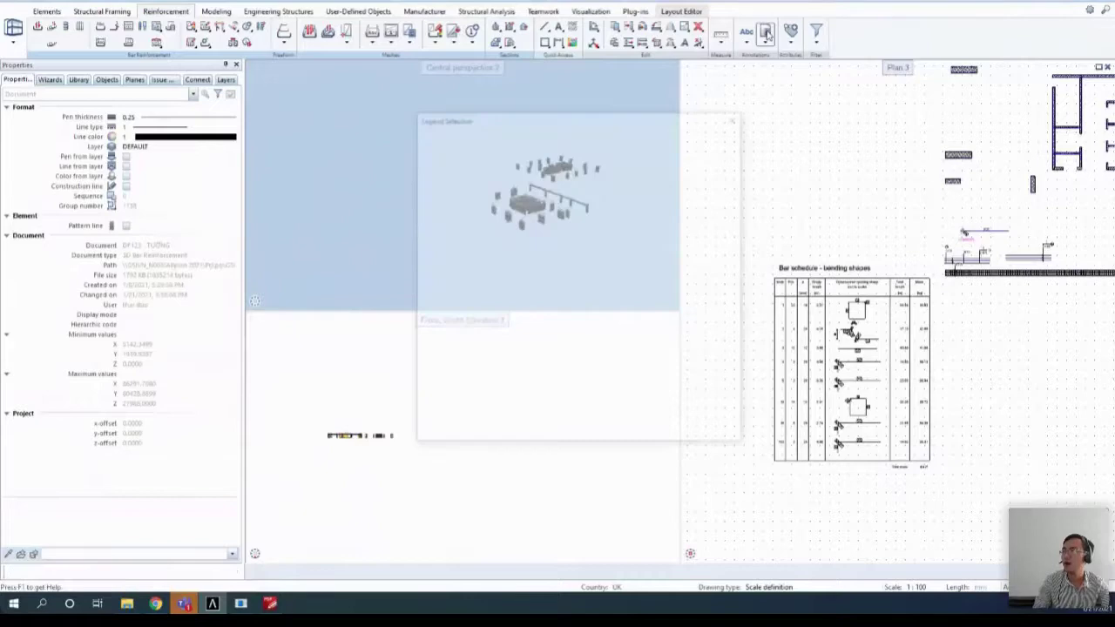
{"action": "left_click", "coordinate": [444, 194]}
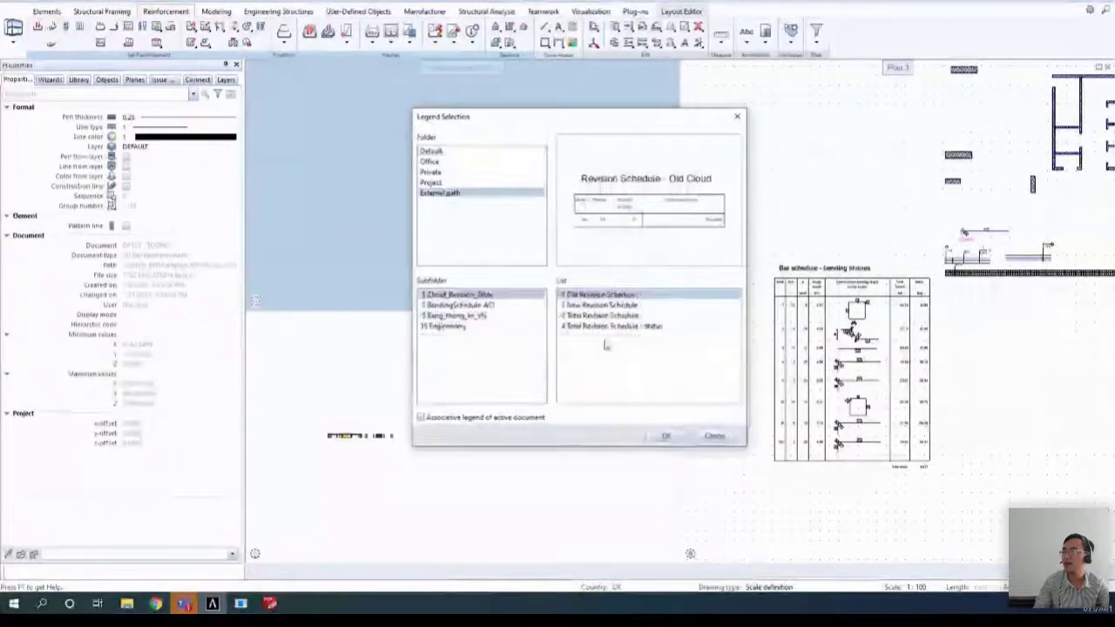
{"action": "left_click", "coordinate": [453, 316]}
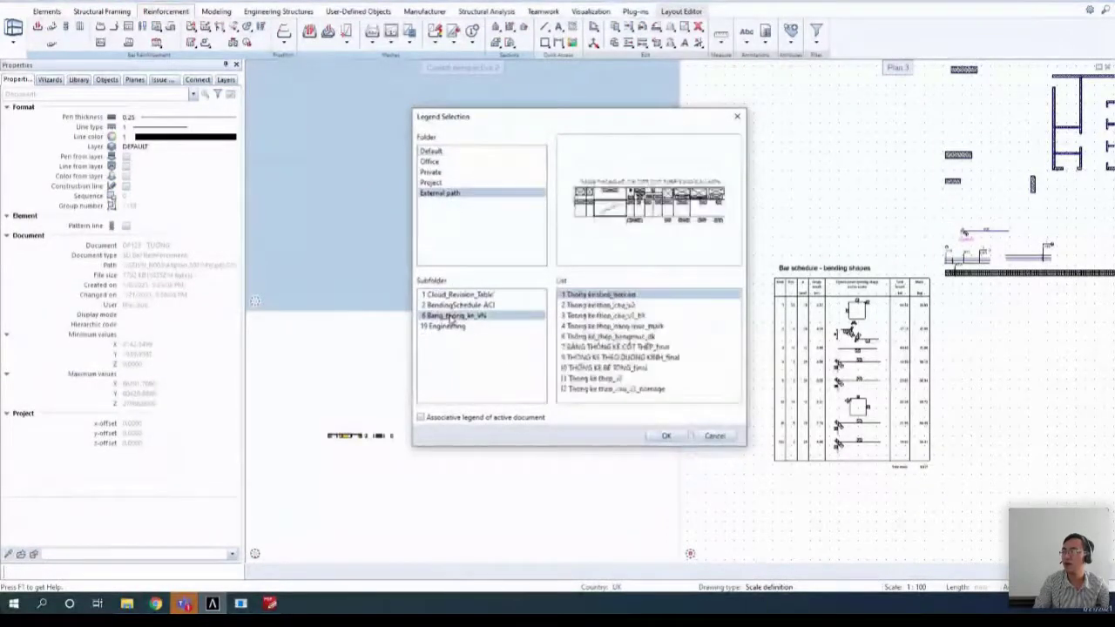
{"action": "left_click", "coordinate": [607, 346]}
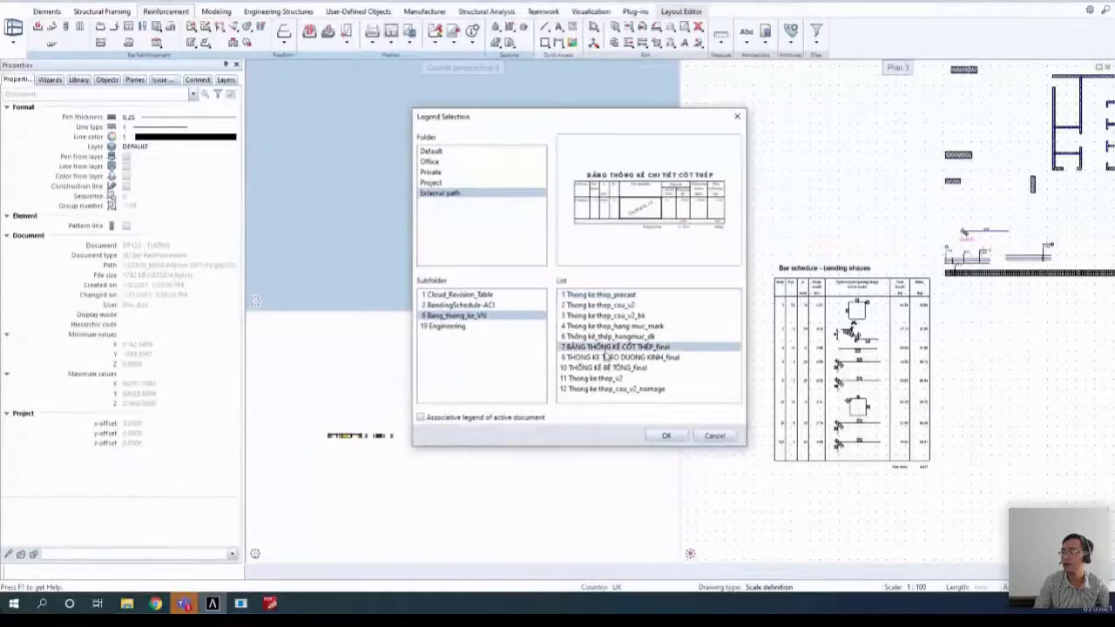
{"action": "left_click", "coordinate": [666, 436]}
- Select the long reinforced strip below the floor plan for the Vietnamese schedule and place the table below the existing bar schedule
{"action": "scroll", "coordinate": [871, 305], "scroll_direction": "down", "scroll_amount": 3}
{"action": "scroll", "coordinate": [790, 277], "scroll_direction": "up", "scroll_amount": 3}
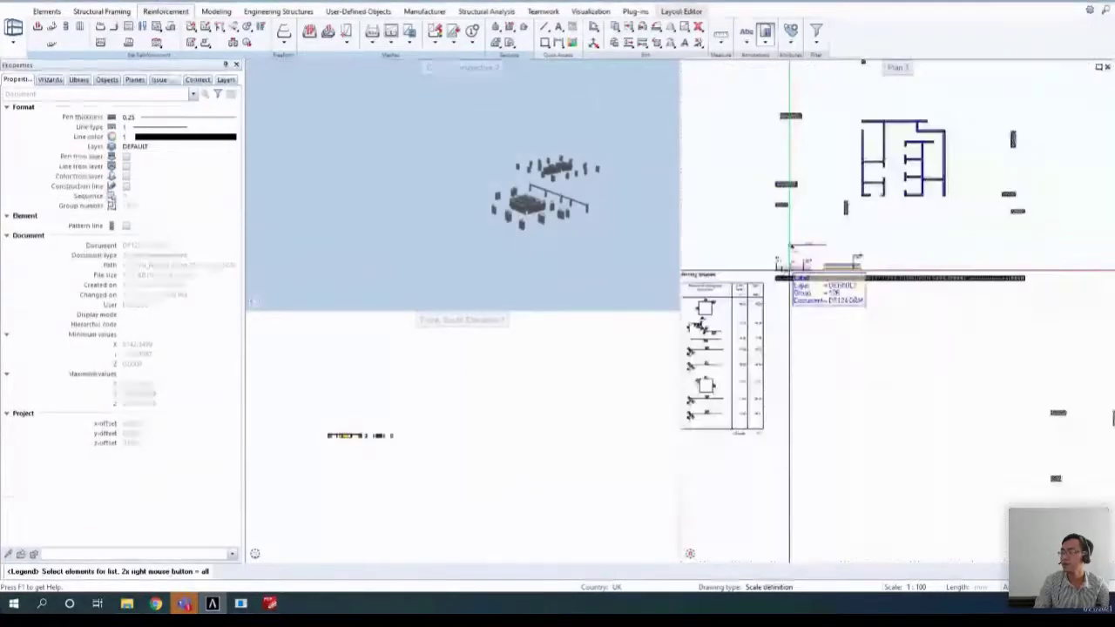
{"action": "scroll", "coordinate": [790, 270], "scroll_direction": "up", "scroll_amount": 1}
{"action": "right_click", "coordinate": [784, 257]}
{"action": "right_click", "coordinate": [784, 257]}
{"action": "scroll", "coordinate": [834, 272], "scroll_direction": "down", "scroll_amount": 5}
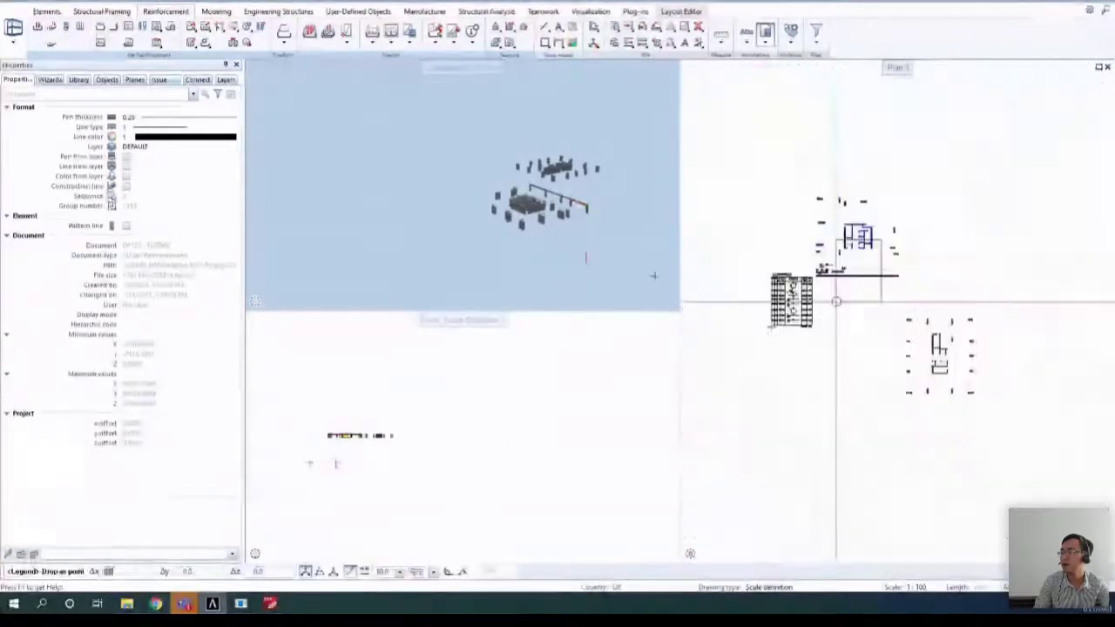
{"action": "left_click", "coordinate": [746, 407]}
{"action": "scroll", "coordinate": [754, 359], "scroll_direction": "up", "scroll_amount": 5}
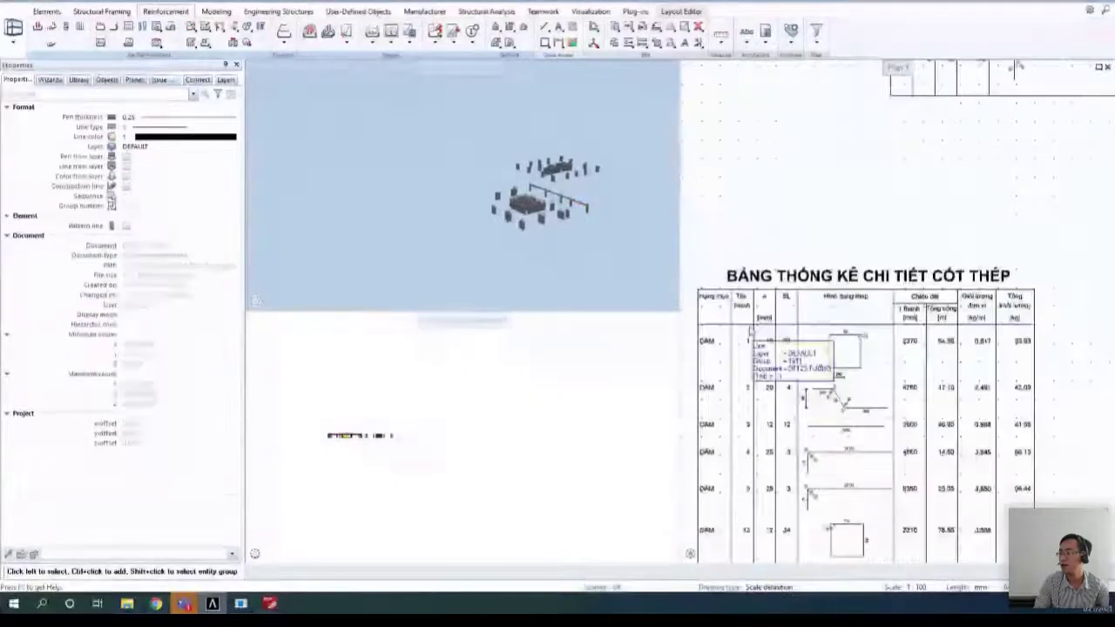
- Turn off the grid display around the BẢNG THỐNG KÊ CHI TIẾT CỐT THÉP schedule in the plan view
{"action": "scroll", "coordinate": [751, 329], "scroll_direction": "down", "scroll_amount": 2}
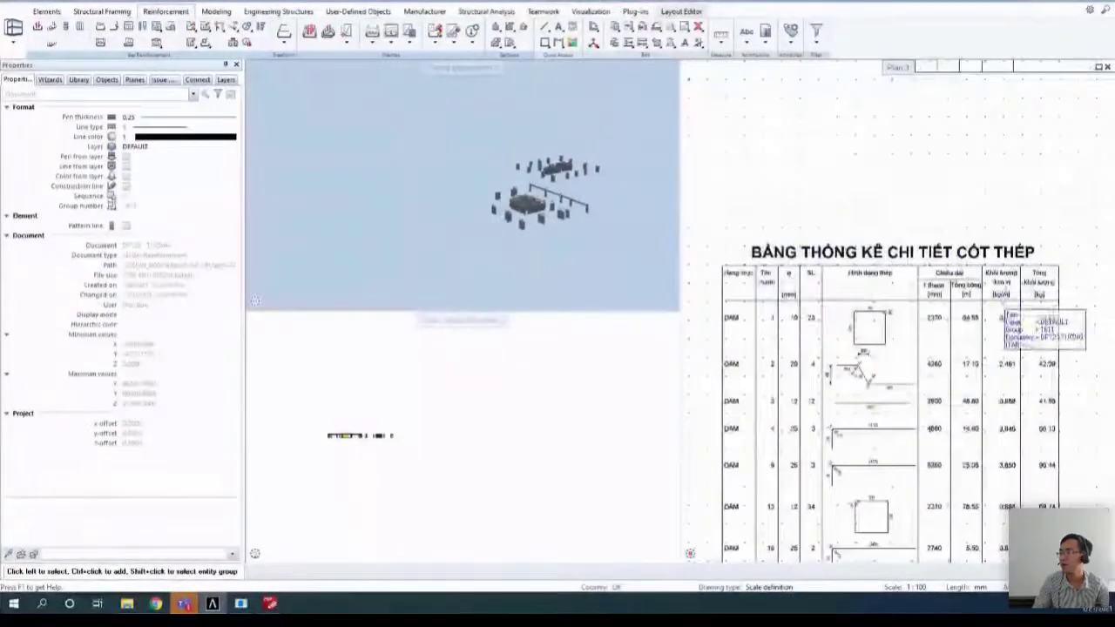
{"action": "scroll", "coordinate": [932, 348], "scroll_direction": "down", "scroll_amount": 2}
{"action": "scroll", "coordinate": [751, 202], "scroll_direction": "up", "scroll_amount": 5}
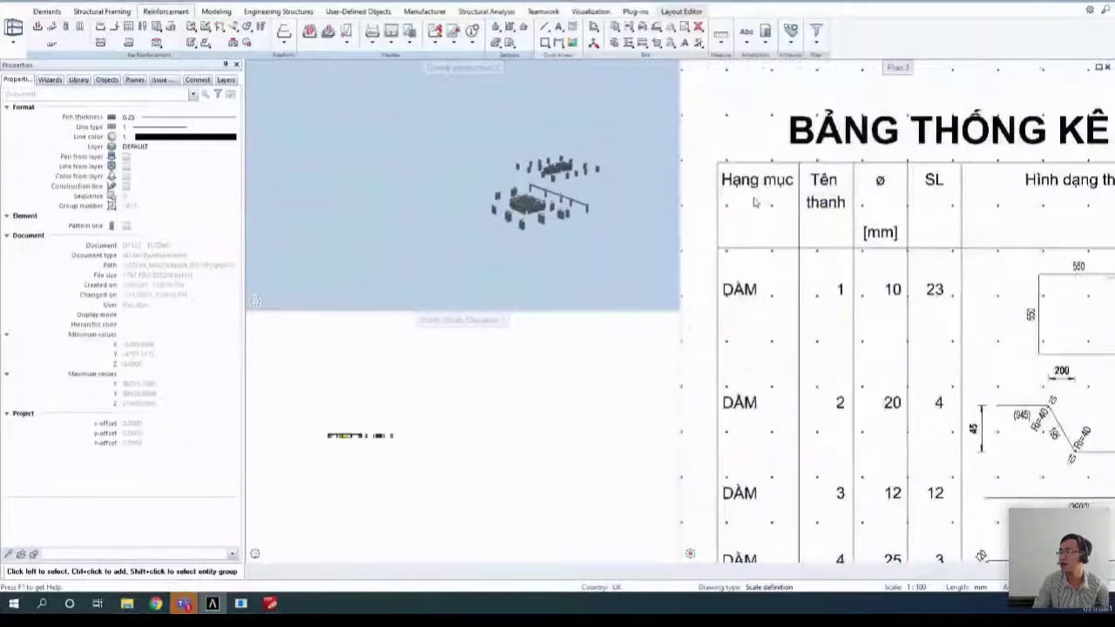
{"action": "scroll", "coordinate": [749, 202], "scroll_direction": "down", "scroll_amount": 2}
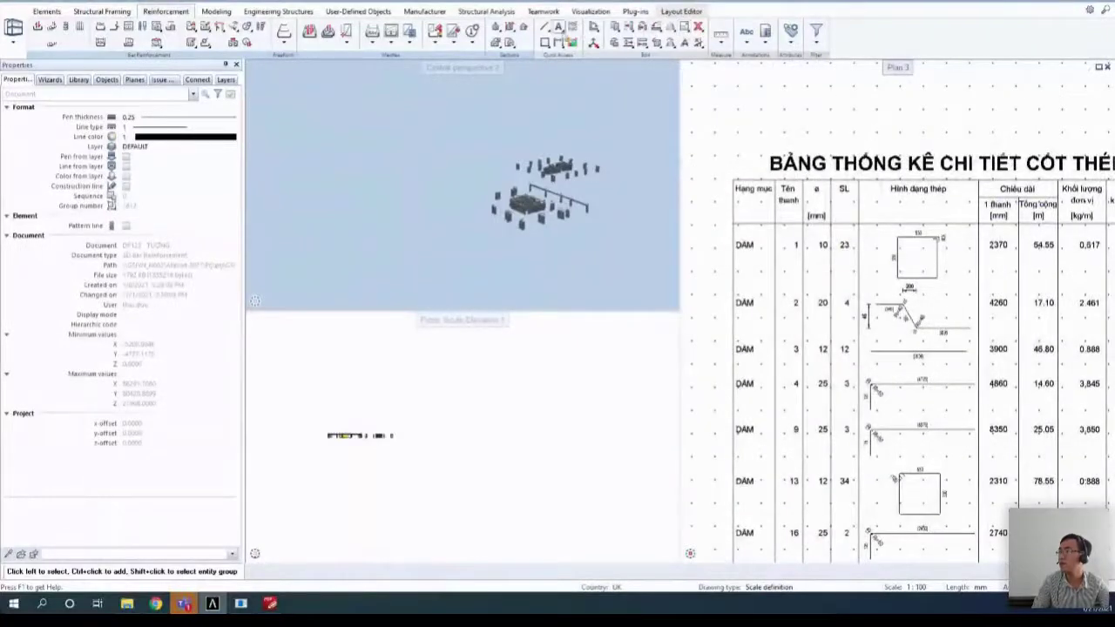
{"action": "scroll", "coordinate": [906, 218], "scroll_direction": "down", "scroll_amount": 2}
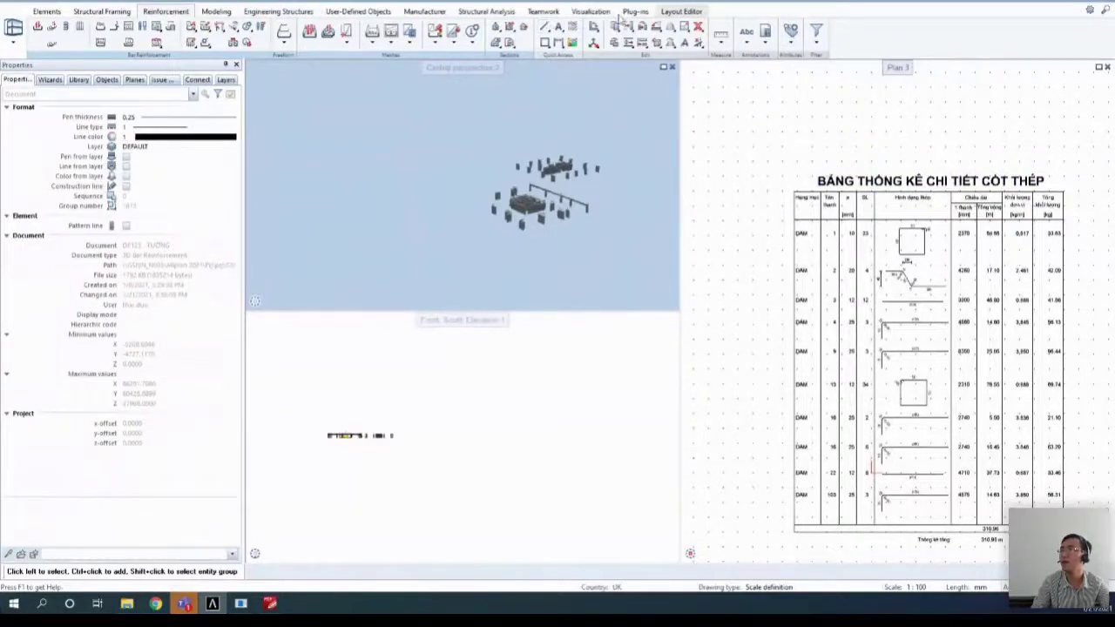
{"action": "left_click", "coordinate": [47, 11]}
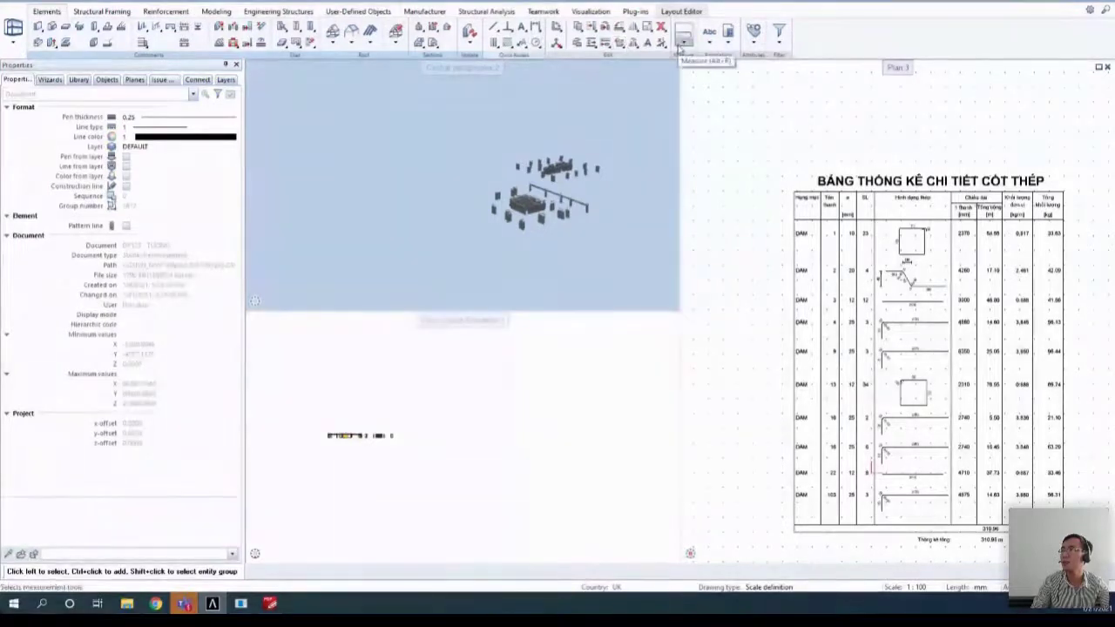
{"action": "left_click", "coordinate": [556, 29]}
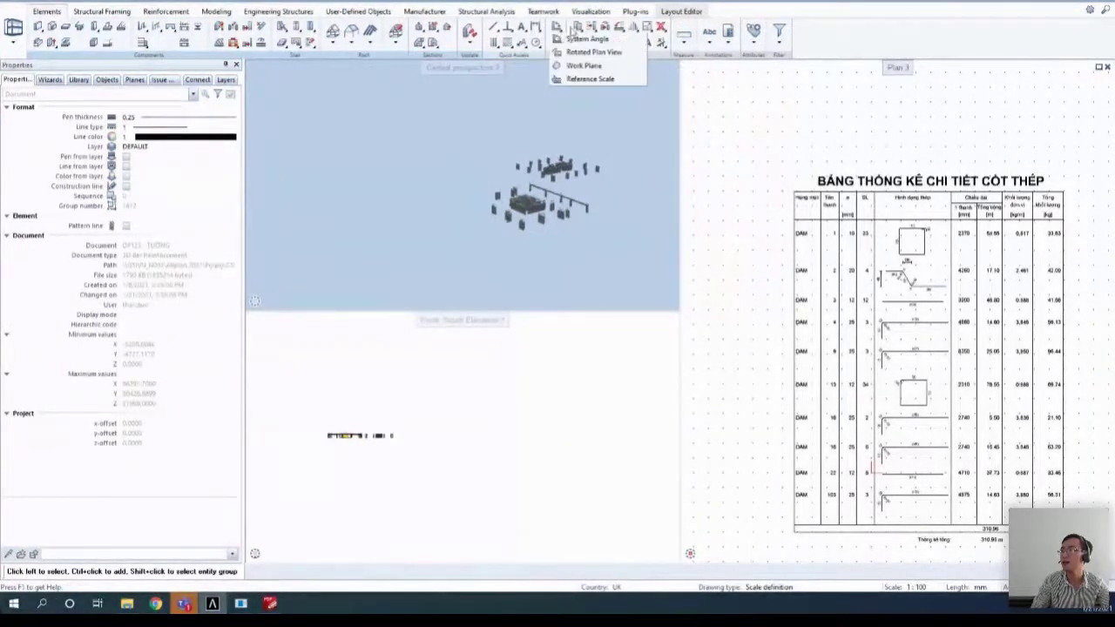
{"action": "left_click", "coordinate": [554, 43]}
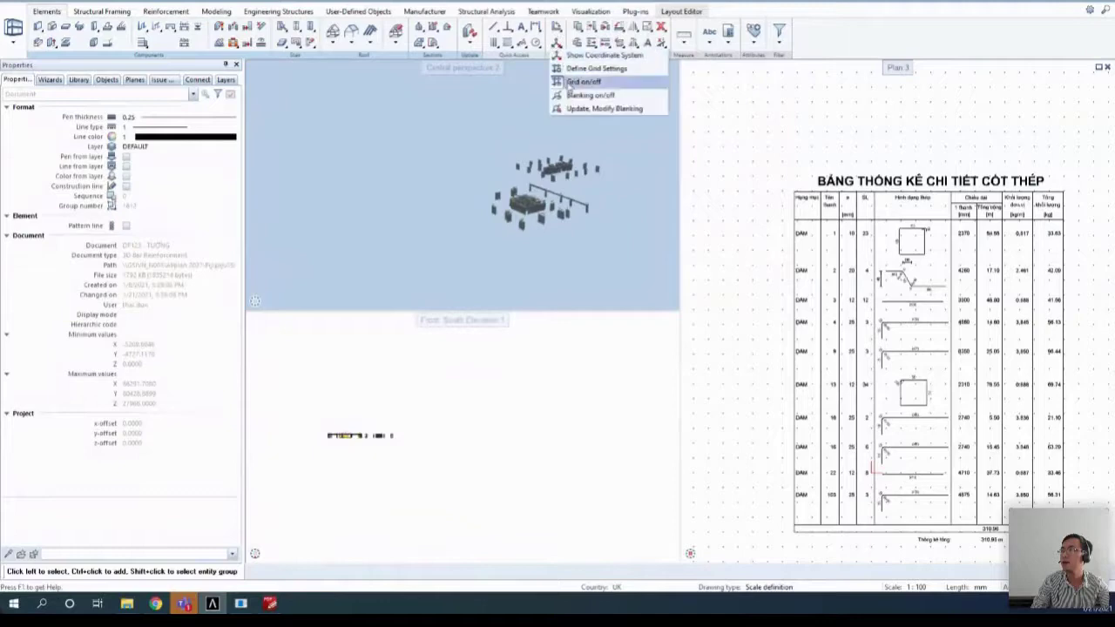
{"action": "left_click", "coordinate": [566, 86]}
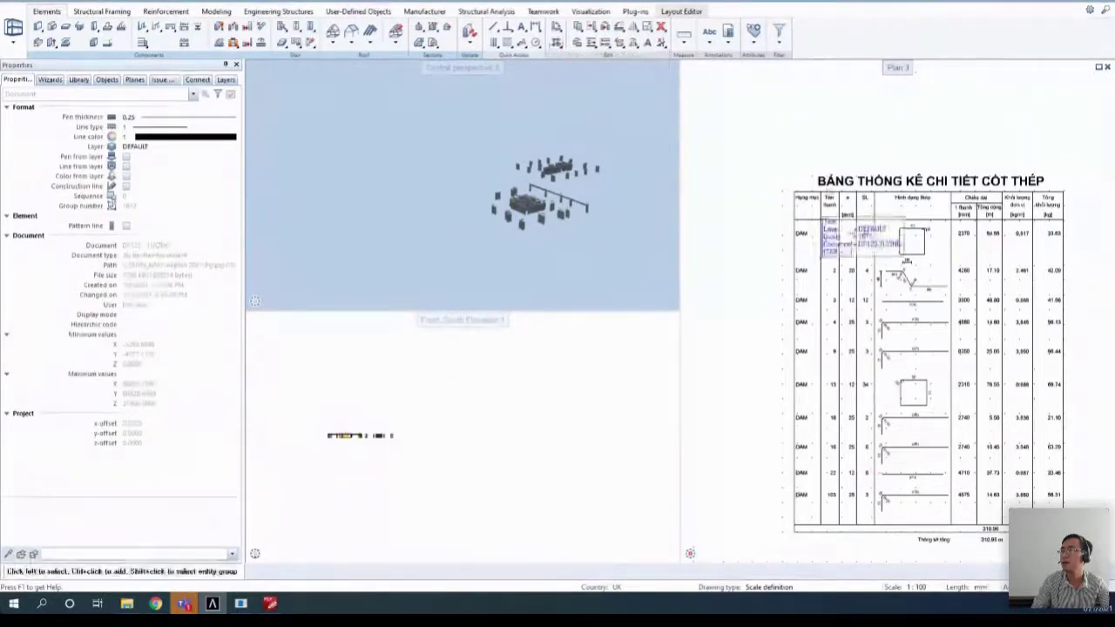
- Compare the layout and contents of the Vietnamese steel schedule with the default bending shapes schedule above it
{"action": "scroll", "coordinate": [841, 224], "scroll_direction": "down", "scroll_amount": 4}
{"action": "scroll", "coordinate": [868, 246], "scroll_direction": "up", "scroll_amount": 5}
{"action": "scroll", "coordinate": [800, 329], "scroll_direction": "down", "scroll_amount": 2}
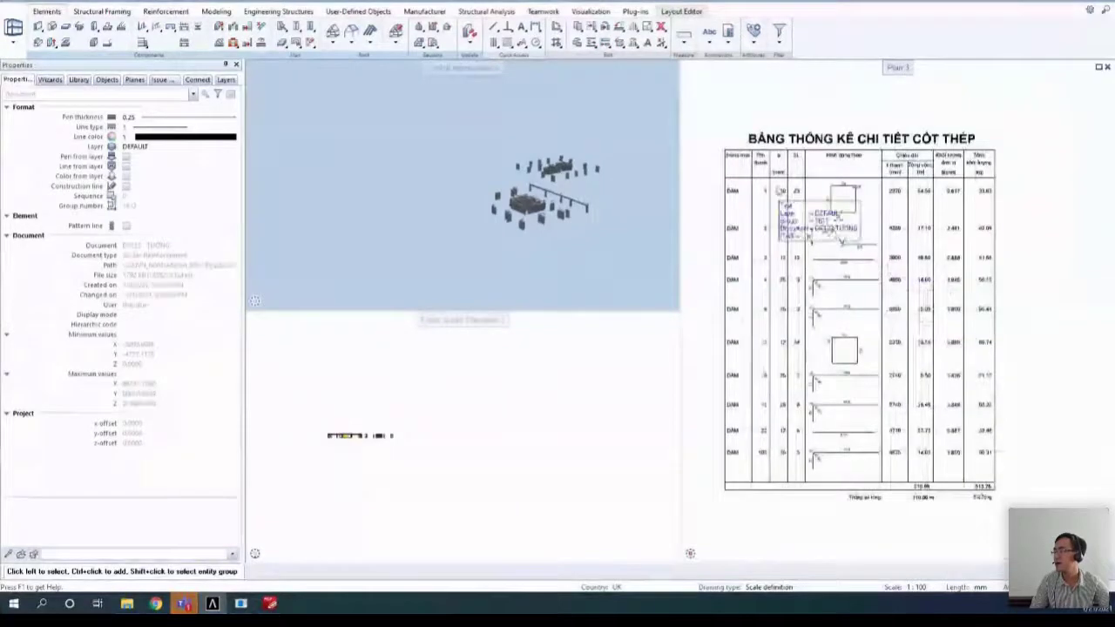
{"action": "scroll", "coordinate": [886, 124], "scroll_direction": "down", "scroll_amount": 3}
{"action": "scroll", "coordinate": [884, 122], "scroll_direction": "up", "scroll_amount": 3}
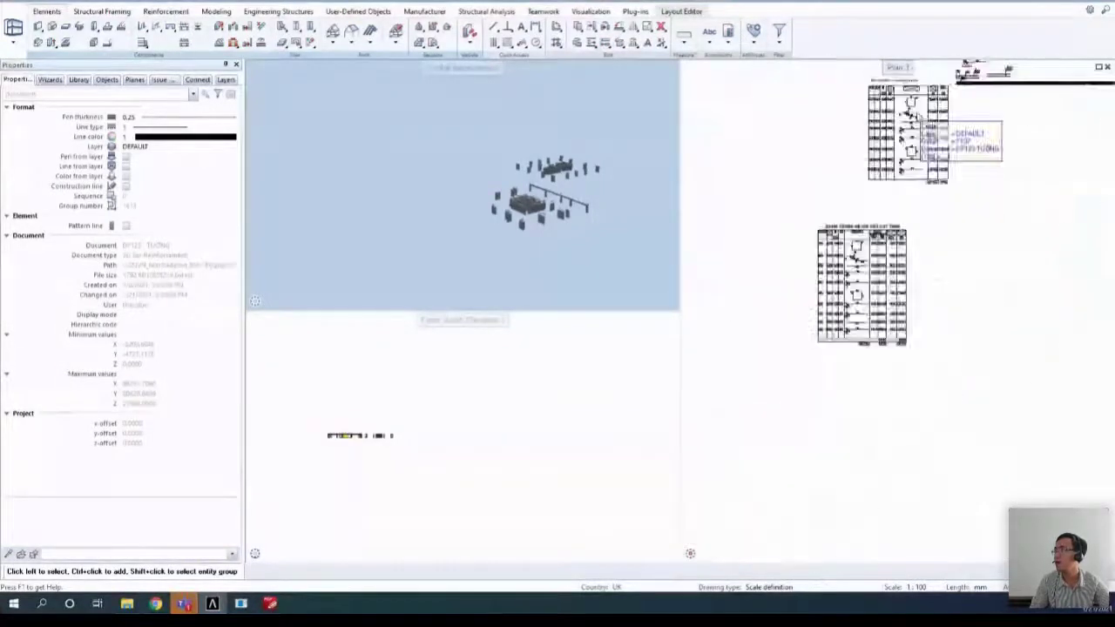
{"action": "scroll", "coordinate": [871, 235], "scroll_direction": "down", "scroll_amount": 4}
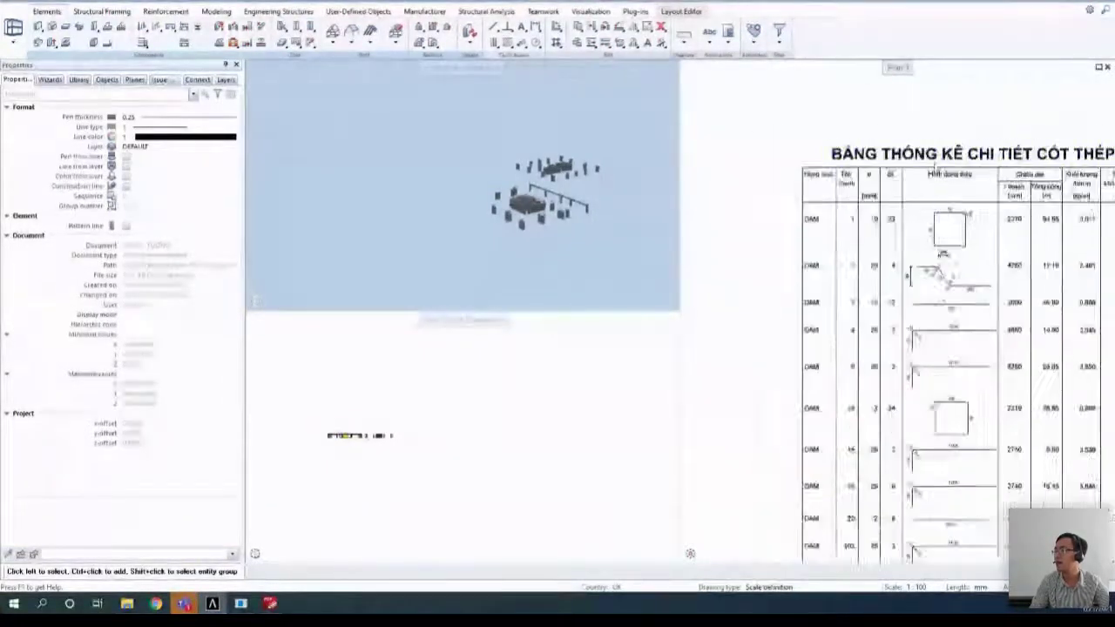
{"action": "scroll", "coordinate": [901, 239], "scroll_direction": "up", "scroll_amount": 3}
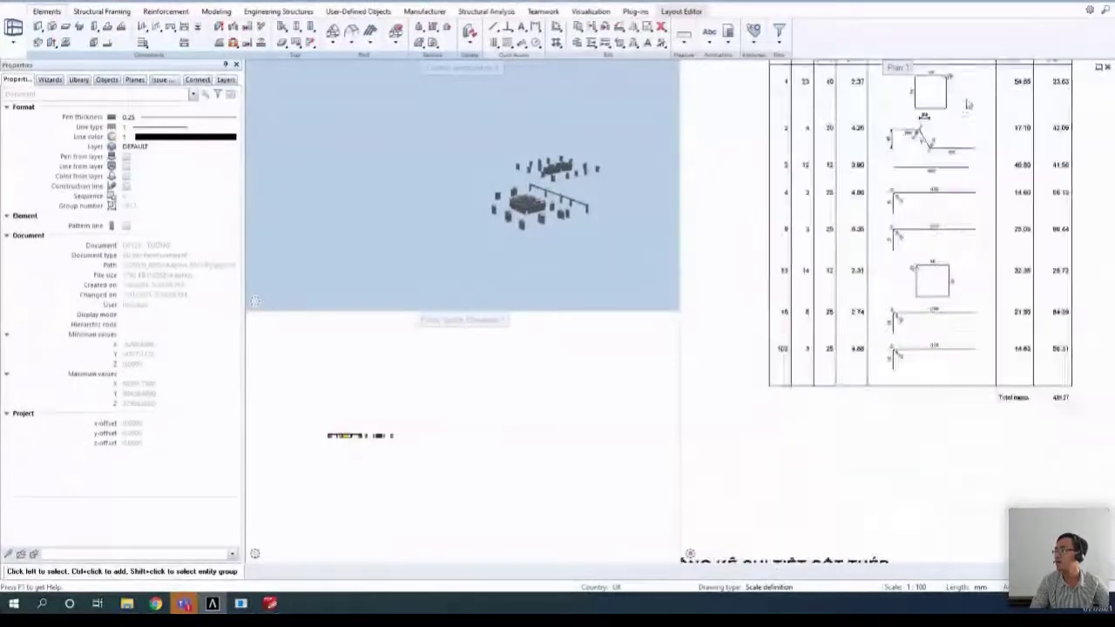
{"action": "scroll", "coordinate": [889, 288], "scroll_direction": "down", "scroll_amount": 2}
{"action": "scroll", "coordinate": [874, 359], "scroll_direction": "up", "scroll_amount": 2}
{"action": "scroll", "coordinate": [875, 358], "scroll_direction": "up", "scroll_amount": 2}
{"action": "scroll", "coordinate": [862, 371], "scroll_direction": "down", "scroll_amount": 2}
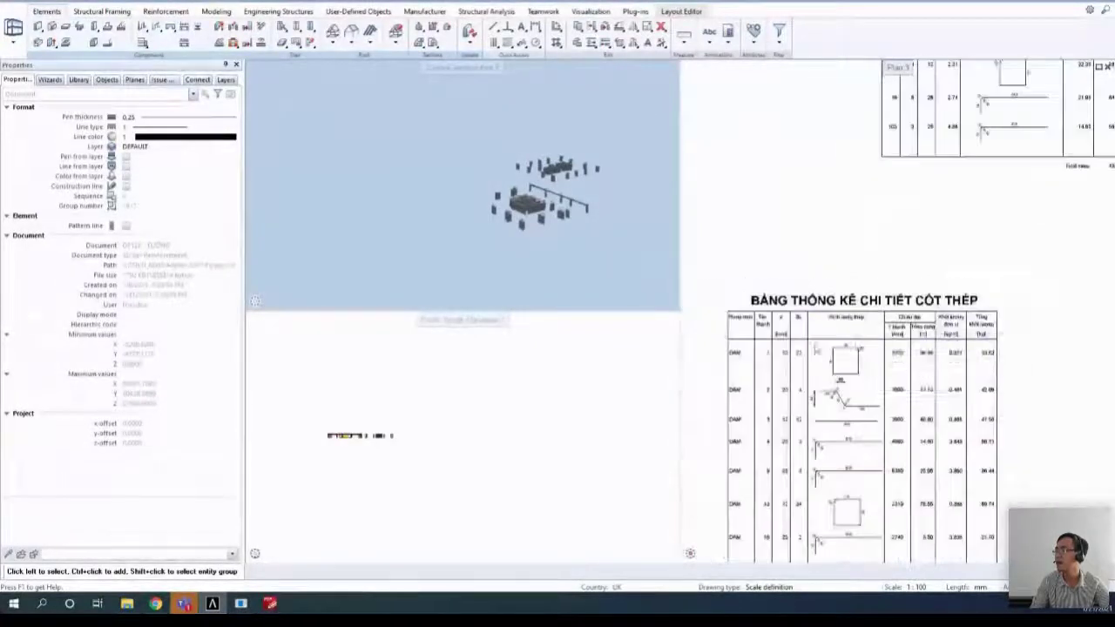
{"action": "scroll", "coordinate": [871, 365], "scroll_direction": "up", "scroll_amount": 2}
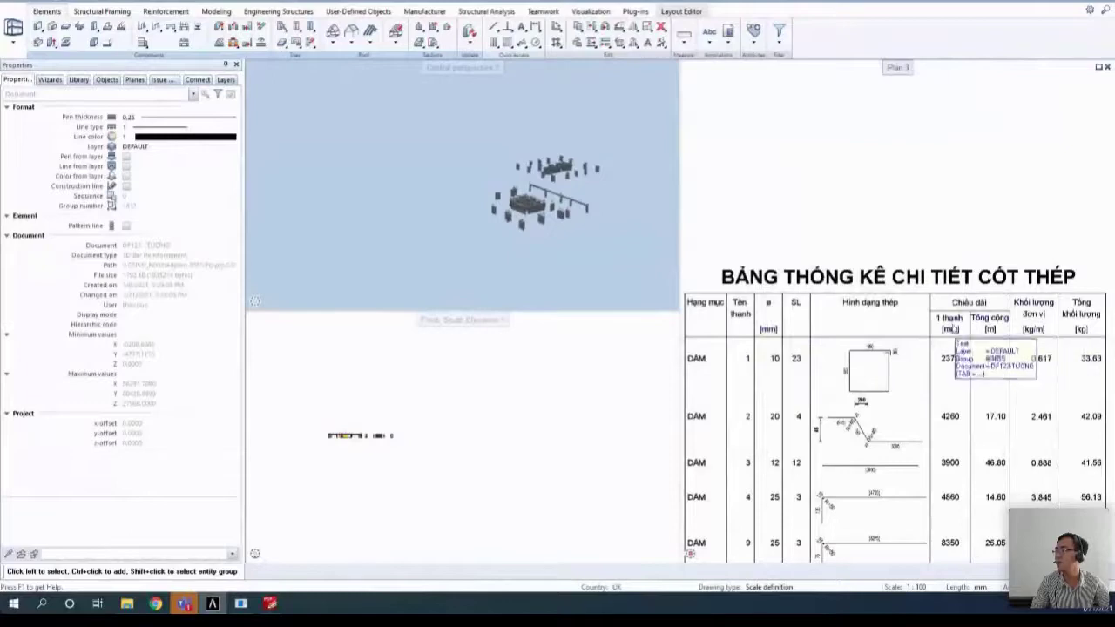
{"action": "scroll", "coordinate": [952, 364], "scroll_direction": "down", "scroll_amount": 2}
{"action": "scroll", "coordinate": [952, 364], "scroll_direction": "up", "scroll_amount": 2}
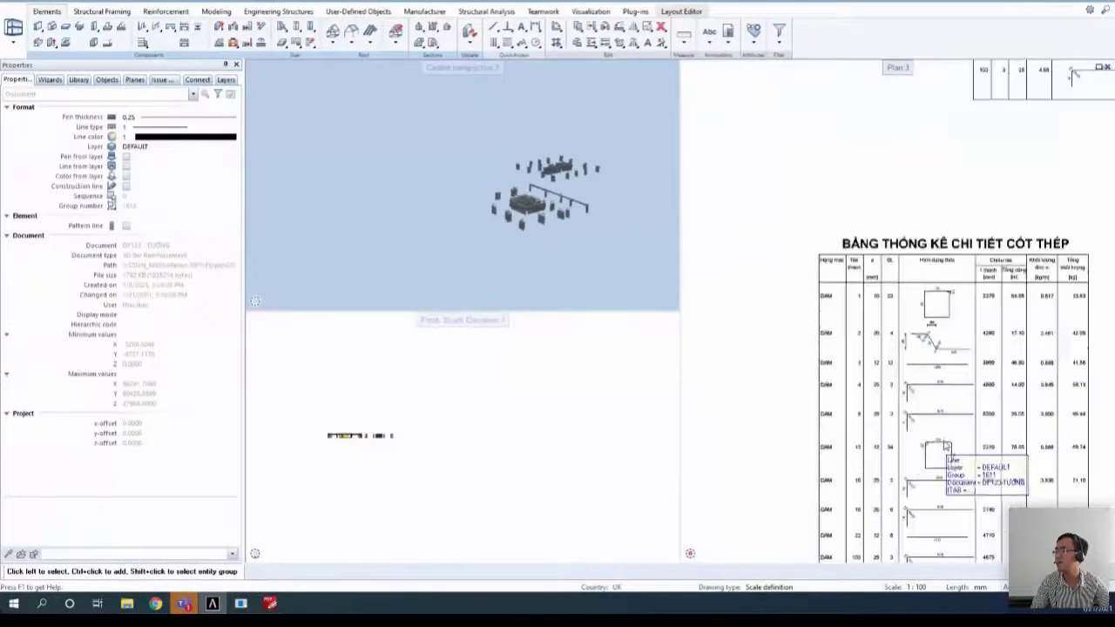
{"action": "scroll", "coordinate": [975, 288], "scroll_direction": "down", "scroll_amount": 4}
{"action": "scroll", "coordinate": [1025, 166], "scroll_direction": "up", "scroll_amount": 2}
{"action": "scroll", "coordinate": [1046, 166], "scroll_direction": "down", "scroll_amount": 1}
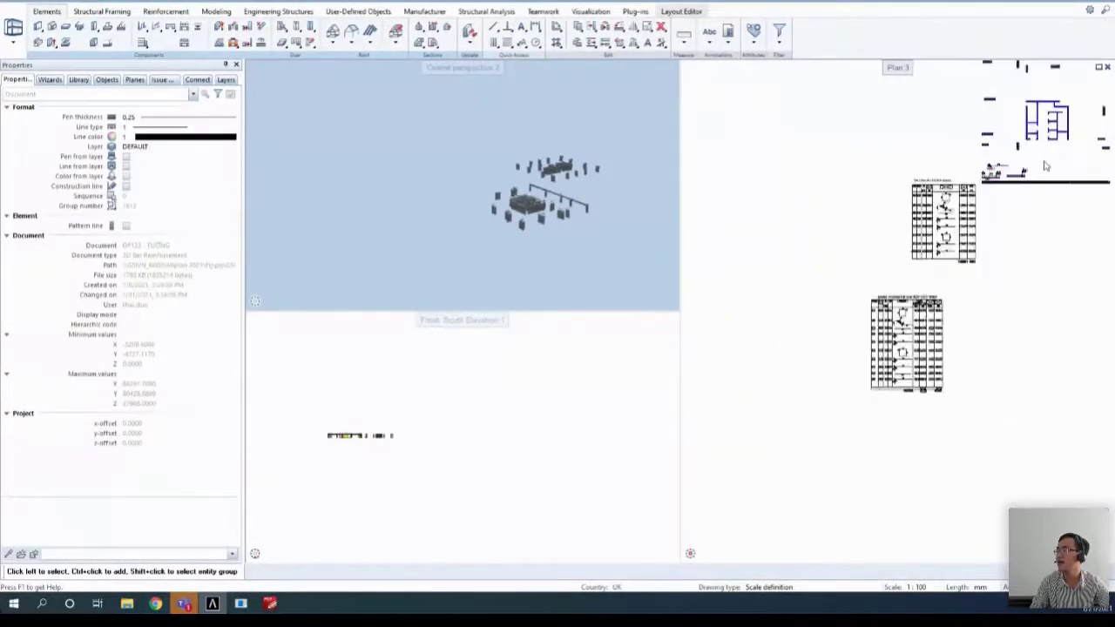
{"action": "scroll", "coordinate": [1046, 165], "scroll_direction": "up", "scroll_amount": 2}
{"action": "scroll", "coordinate": [939, 261], "scroll_direction": "down", "scroll_amount": 3}
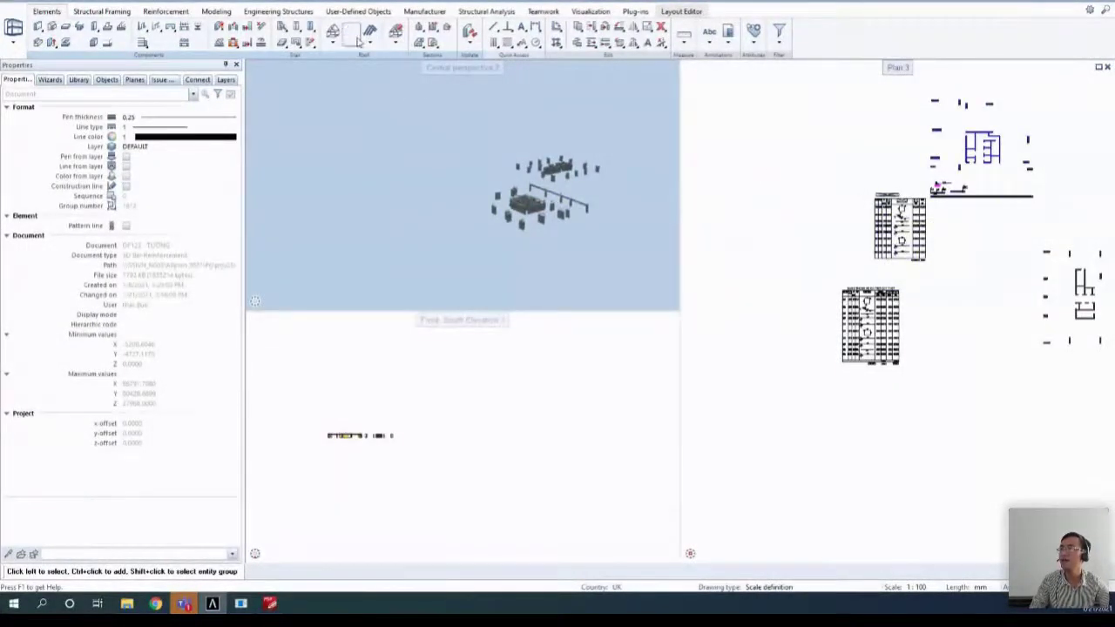
- Reopen the legend selection, browse the Default, Office, Private and Project folders, and close it without choosing a legend
{"action": "left_click", "coordinate": [732, 48]}
{"action": "left_click", "coordinate": [737, 66]}
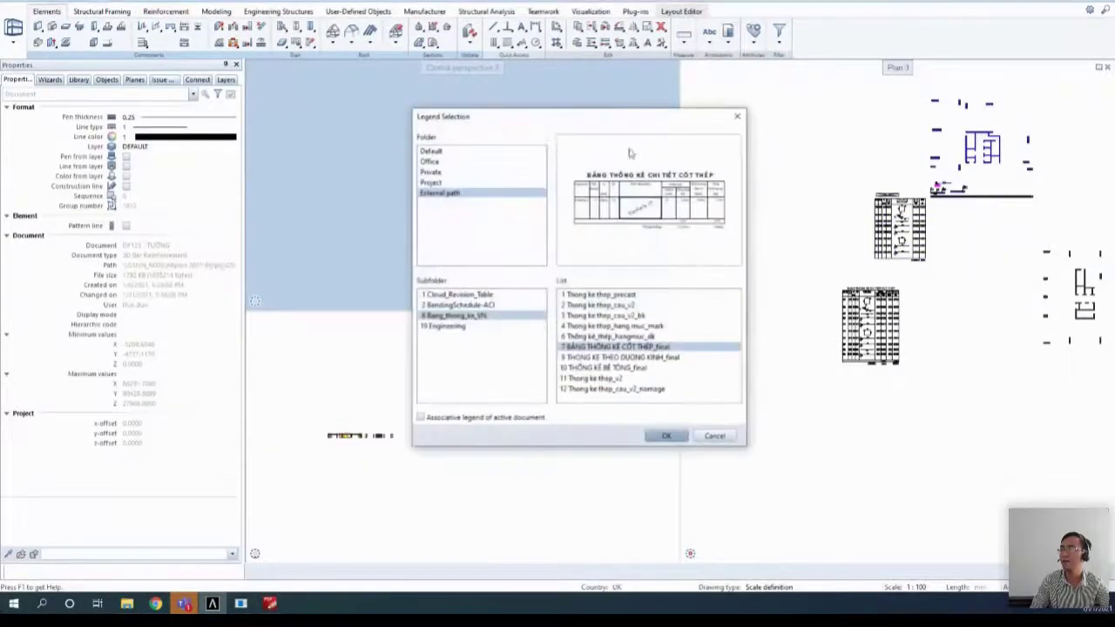
{"action": "left_click", "coordinate": [432, 150]}
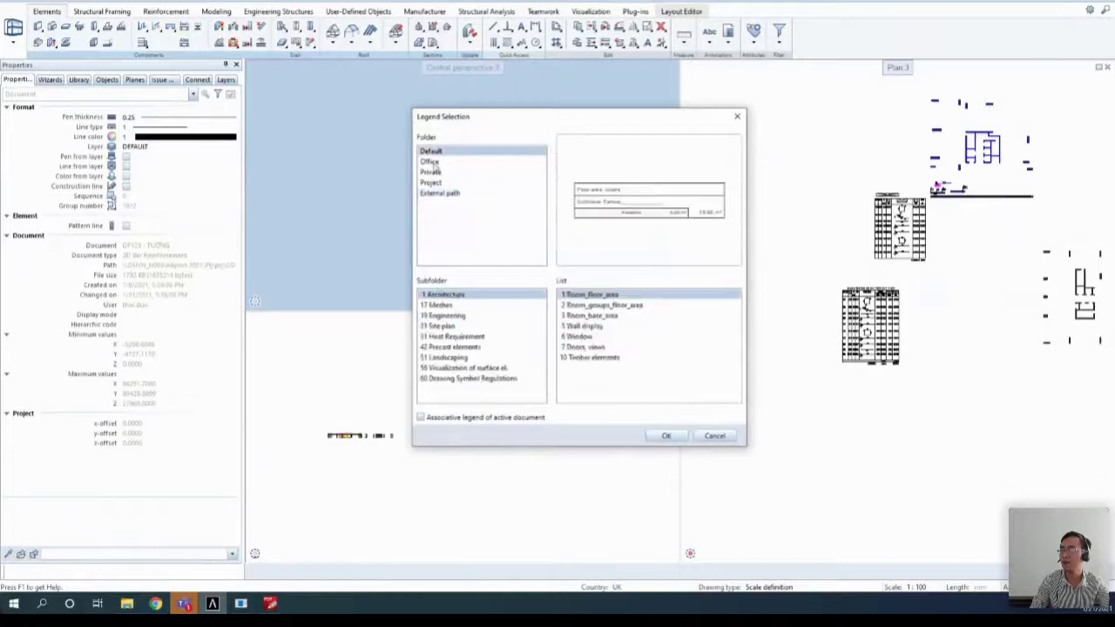
{"action": "left_click", "coordinate": [431, 161]}
{"action": "left_click", "coordinate": [432, 172]}
{"action": "left_click", "coordinate": [435, 183]}
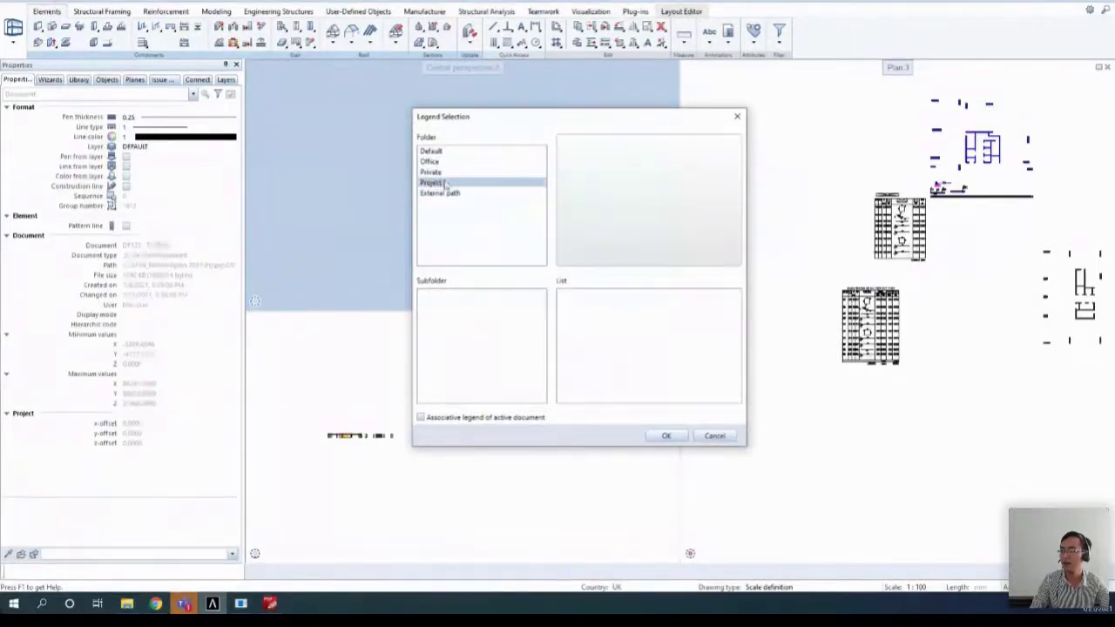
{"action": "left_click", "coordinate": [434, 172]}
{"action": "left_click", "coordinate": [433, 162]}
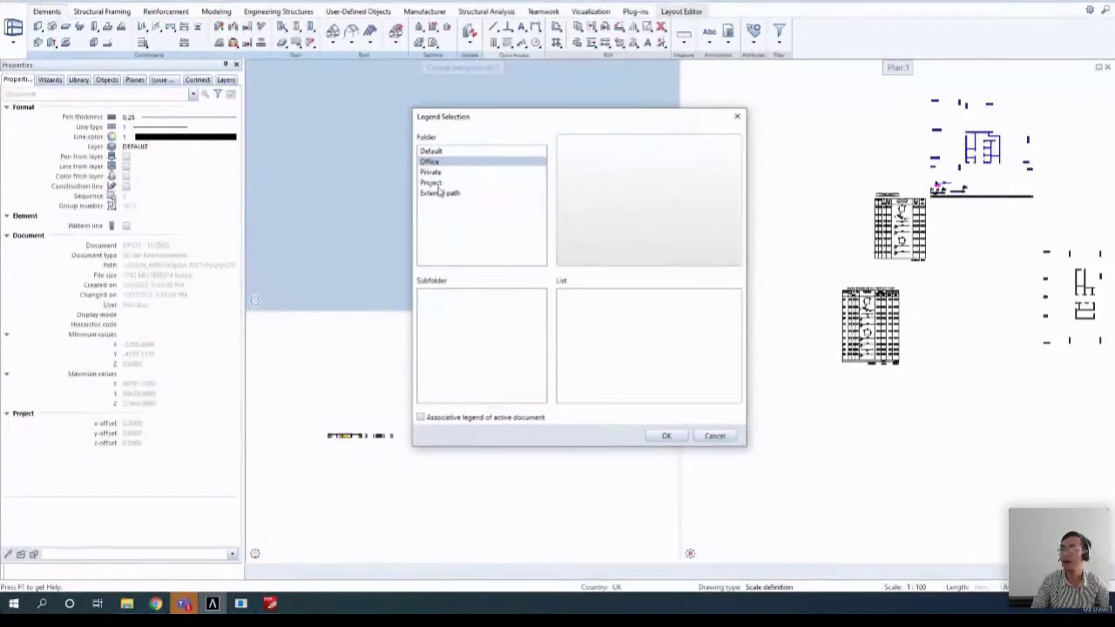
{"action": "left_click", "coordinate": [436, 183]}
{"action": "left_click", "coordinate": [433, 174]}
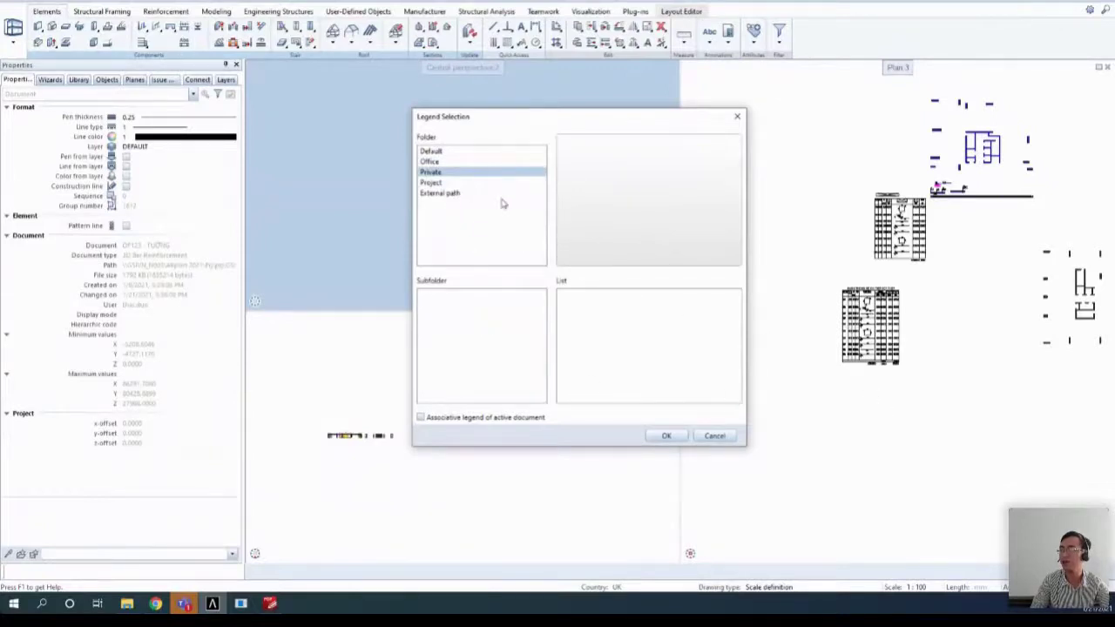
{"action": "left_click", "coordinate": [737, 117]}
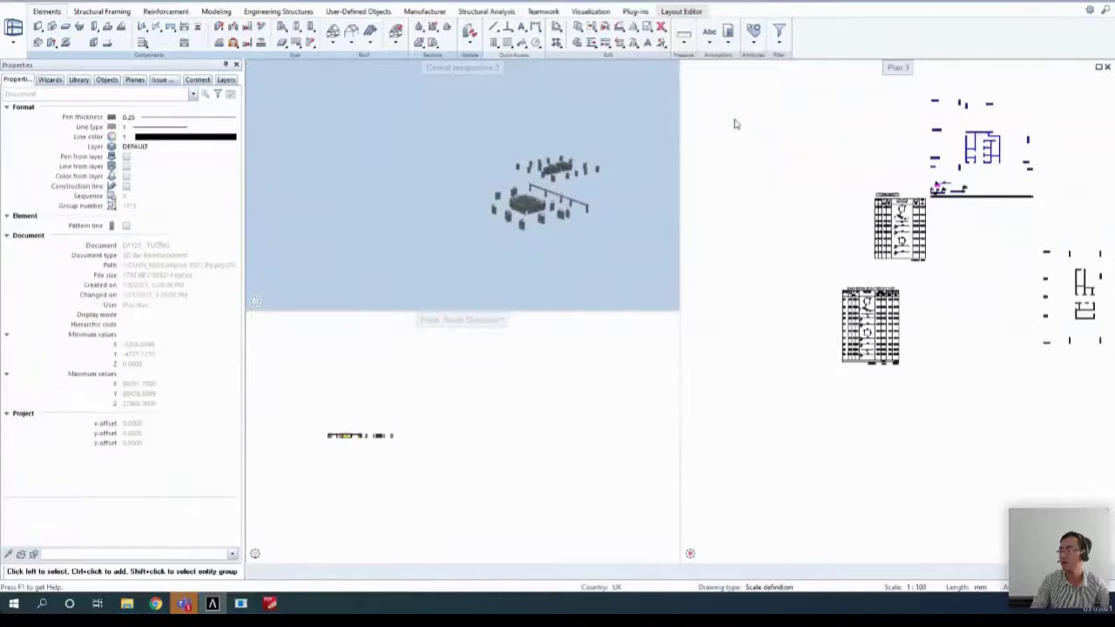
{"action": "scroll", "coordinate": [841, 219], "scroll_direction": "up", "scroll_amount": 3}
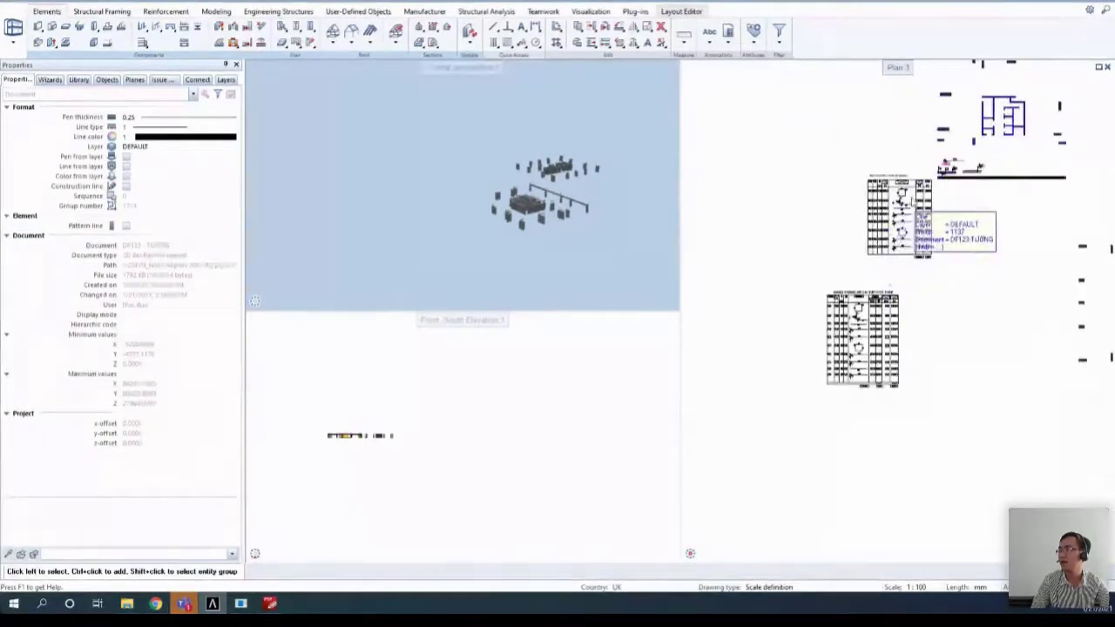
{"action": "scroll", "coordinate": [912, 202], "scroll_direction": "up", "scroll_amount": 3}
{"action": "scroll", "coordinate": [793, 296], "scroll_direction": "down", "scroll_amount": 4}
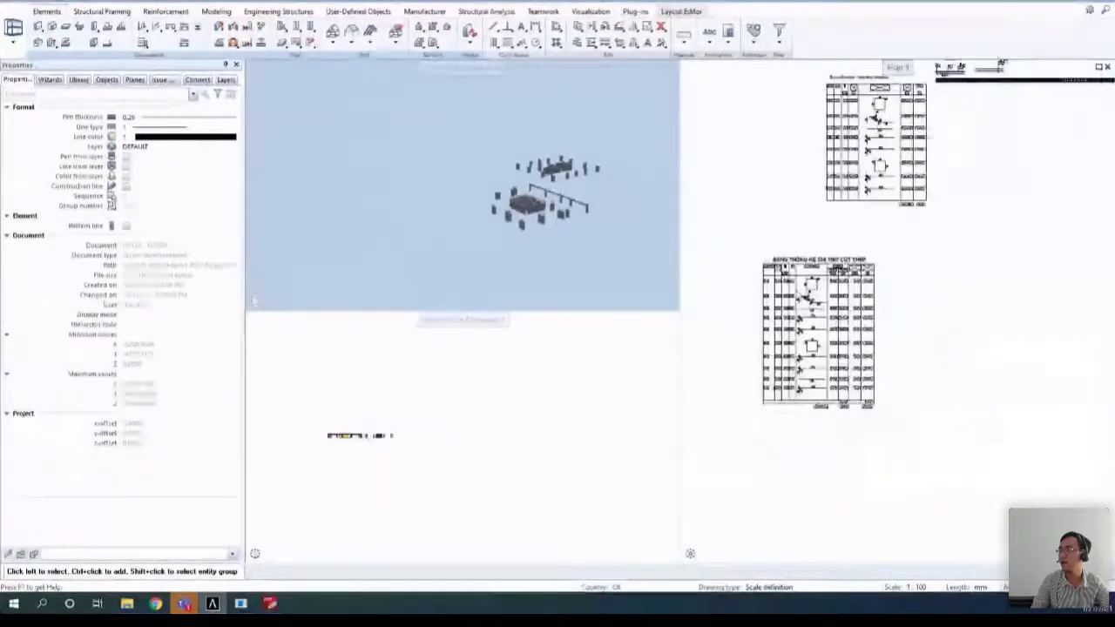
{"action": "scroll", "coordinate": [792, 296], "scroll_direction": "up", "scroll_amount": 5}
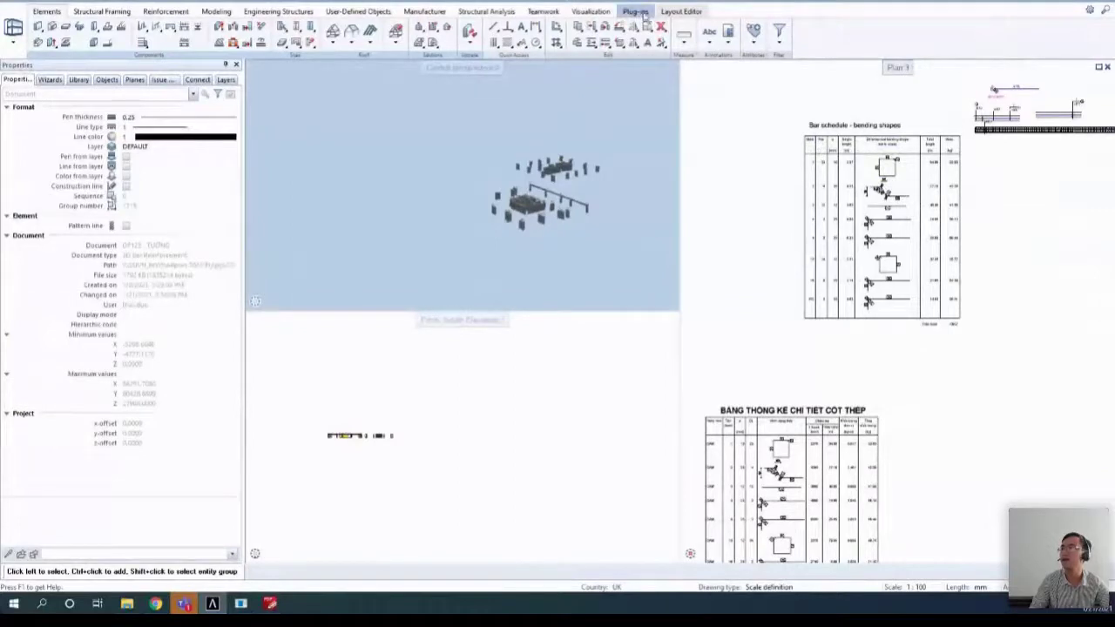
- Show the wizards, look at the New wizards group, and load the Allplan.eng group
{"action": "left_click", "coordinate": [50, 80]}
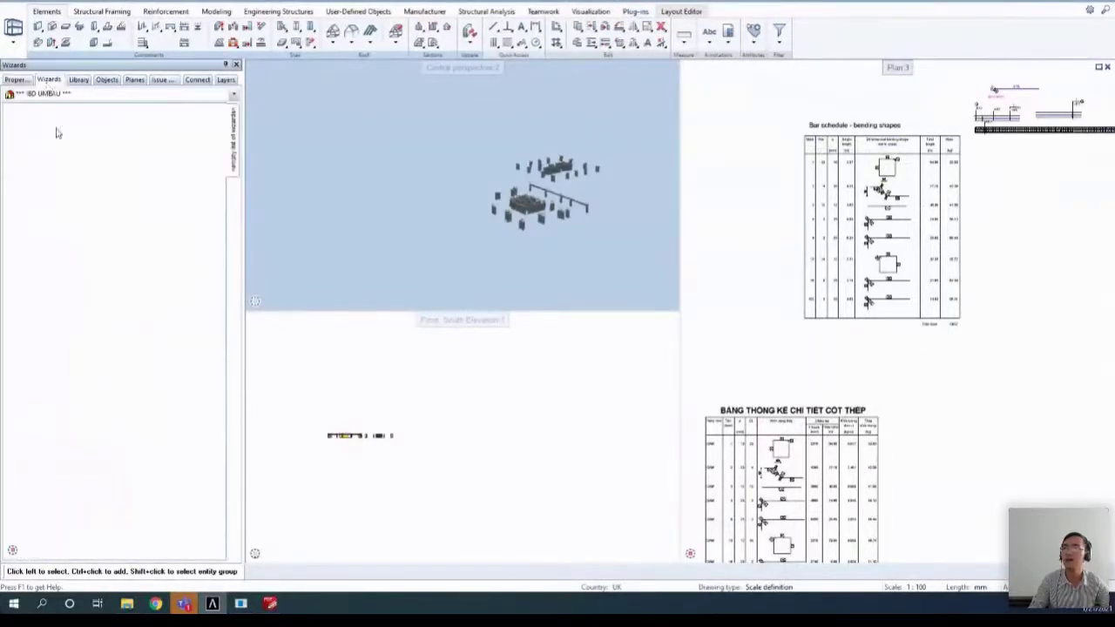
{"action": "left_click", "coordinate": [232, 95]}
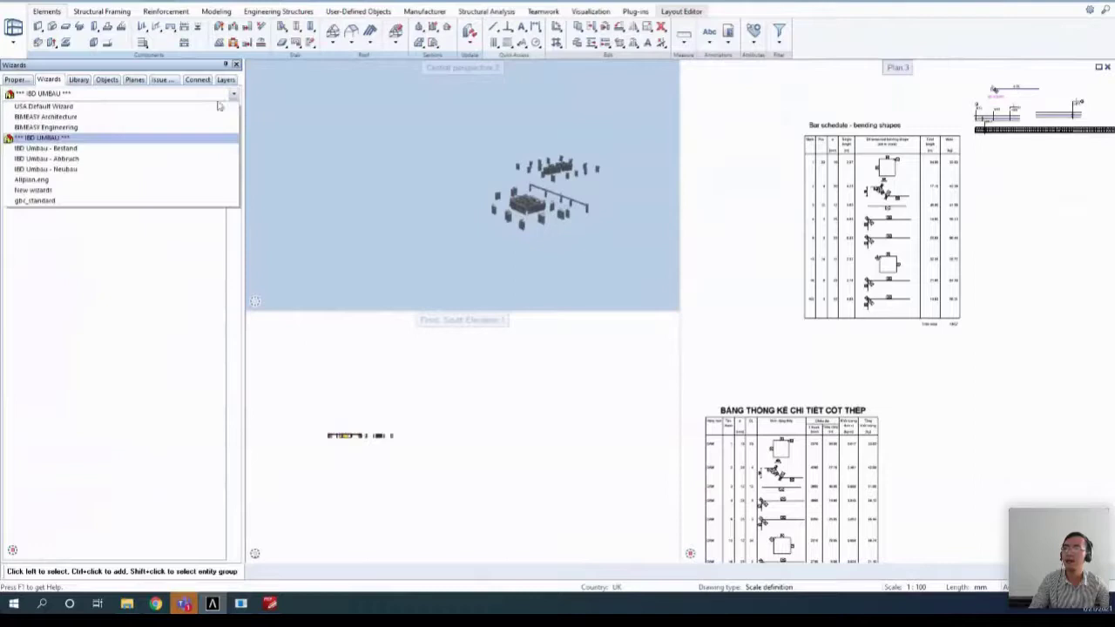
{"action": "left_click", "coordinate": [40, 190]}
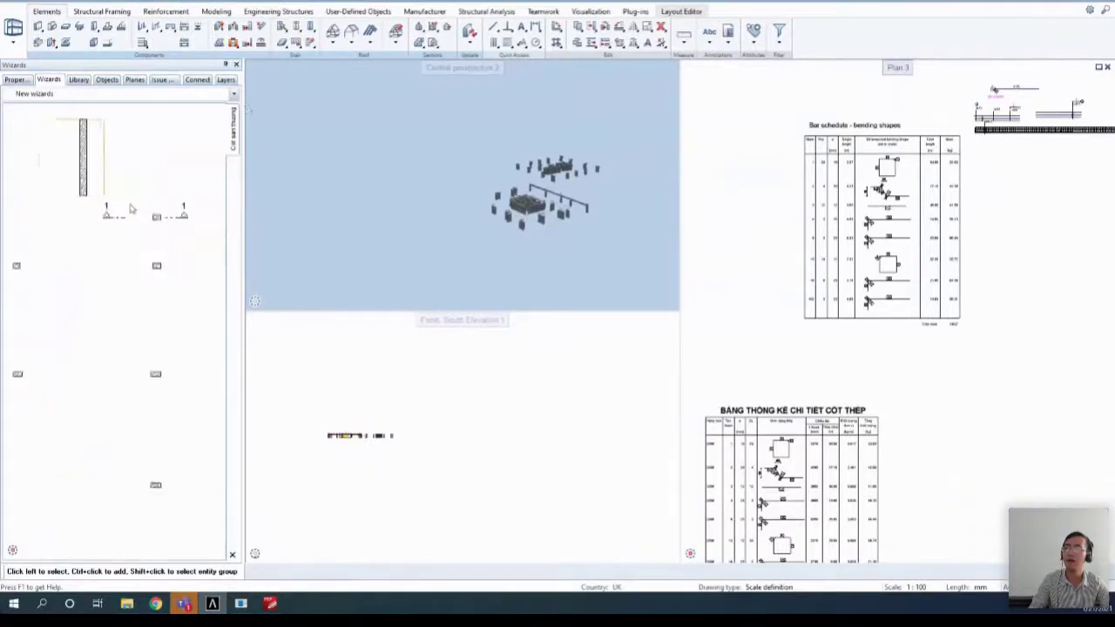
{"action": "left_click", "coordinate": [234, 94]}
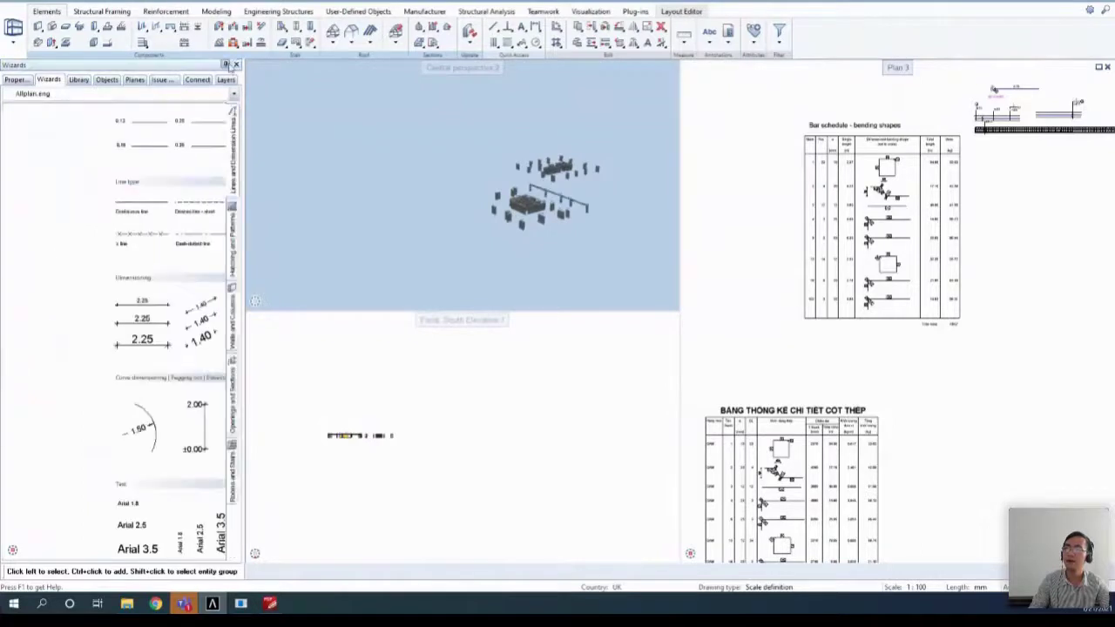
- Examine the line type, dimensioning and text samples in the Lines and Dimension Lines wizard
{"action": "scroll", "coordinate": [157, 180], "scroll_direction": "down", "scroll_amount": 3}
{"action": "scroll", "coordinate": [175, 181], "scroll_direction": "up", "scroll_amount": 2}
{"action": "scroll", "coordinate": [215, 187], "scroll_direction": "down", "scroll_amount": 2}
{"action": "scroll", "coordinate": [211, 186], "scroll_direction": "up", "scroll_amount": 3}
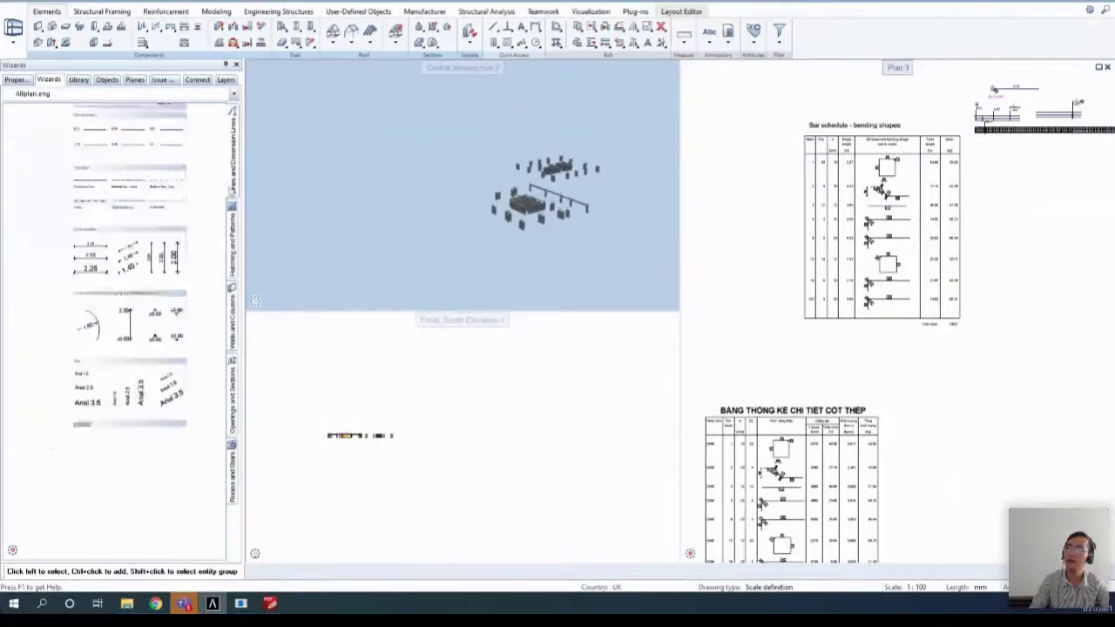
{"action": "scroll", "coordinate": [142, 210], "scroll_direction": "down", "scroll_amount": 2}
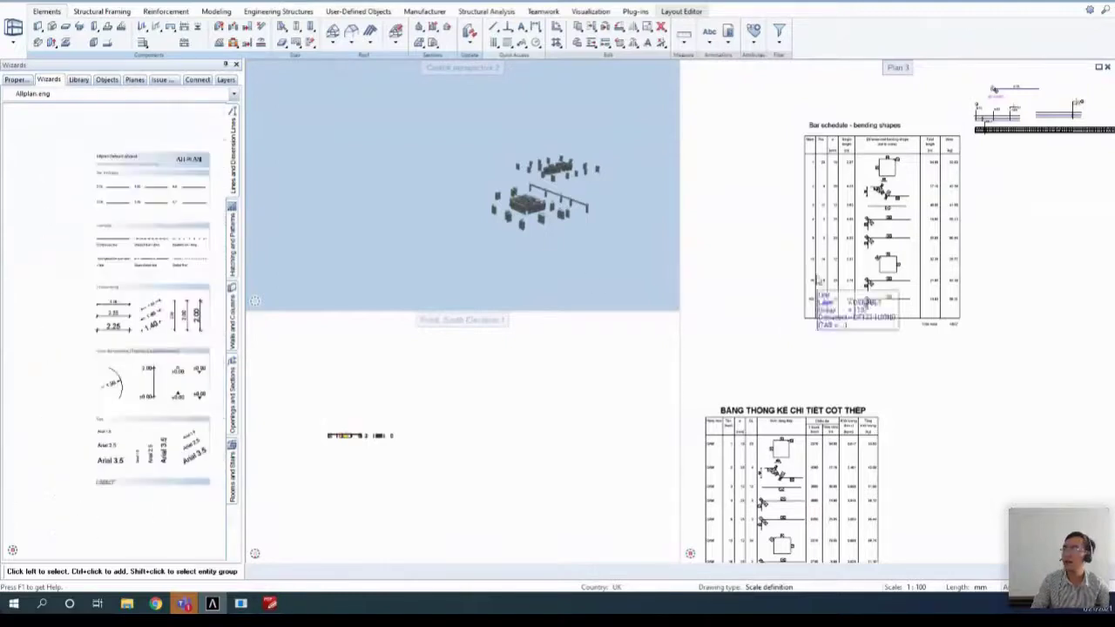
{"action": "scroll", "coordinate": [827, 272], "scroll_direction": "down", "scroll_amount": 3}
- Bring up the Walls and Columns wizard and examine its single-leaf and multi-layer wall samples
{"action": "left_click", "coordinate": [235, 244]}
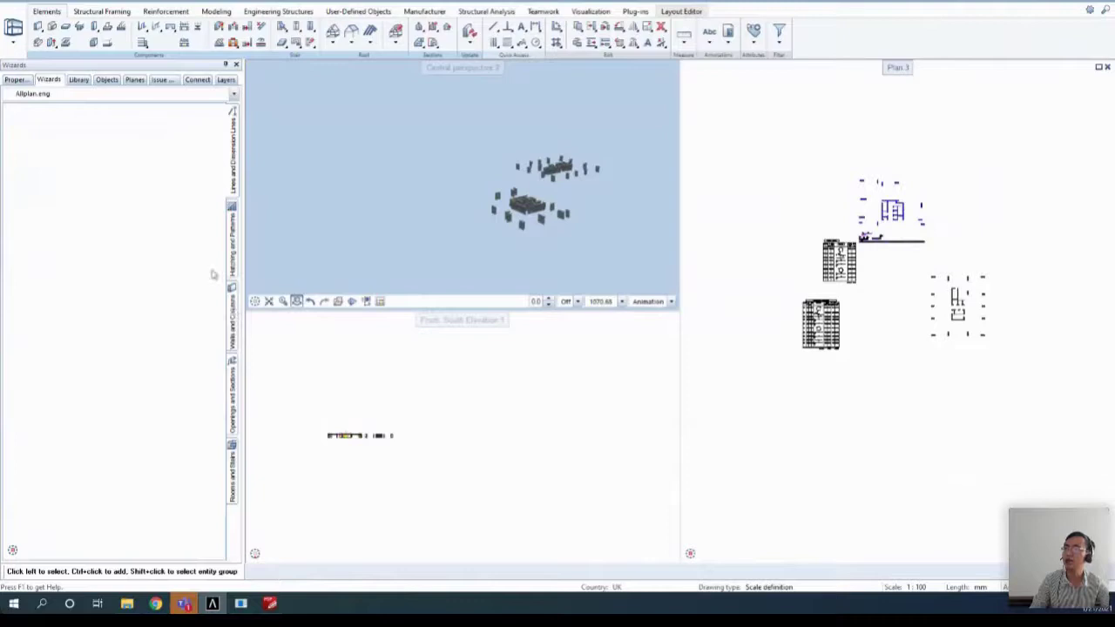
{"action": "scroll", "coordinate": [169, 181], "scroll_direction": "up", "scroll_amount": 2}
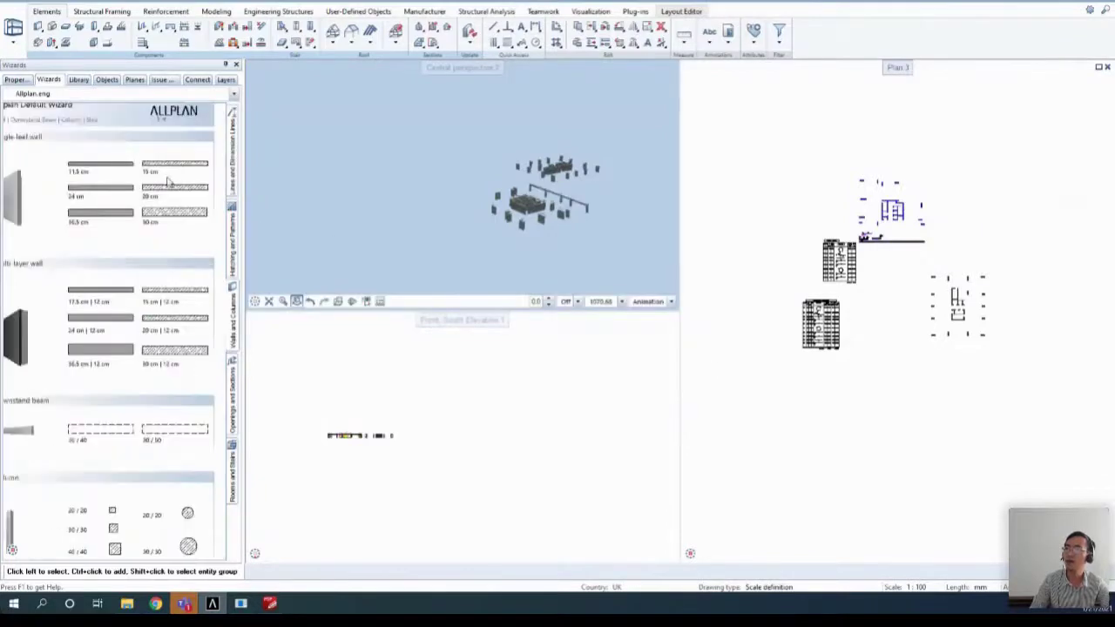
{"action": "scroll", "coordinate": [168, 181], "scroll_direction": "up", "scroll_amount": 1}
{"action": "scroll", "coordinate": [182, 197], "scroll_direction": "down", "scroll_amount": 3}
{"action": "scroll", "coordinate": [129, 174], "scroll_direction": "up", "scroll_amount": 2}
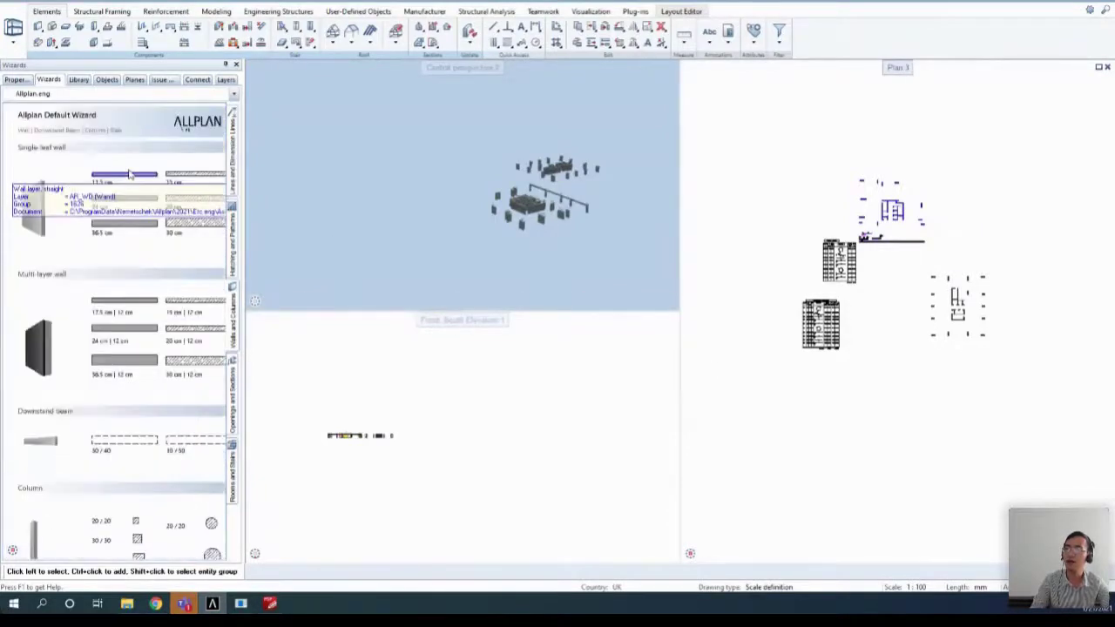
{"action": "scroll", "coordinate": [137, 248], "scroll_direction": "down", "scroll_amount": 1}
{"action": "scroll", "coordinate": [135, 244], "scroll_direction": "up", "scroll_amount": 1}
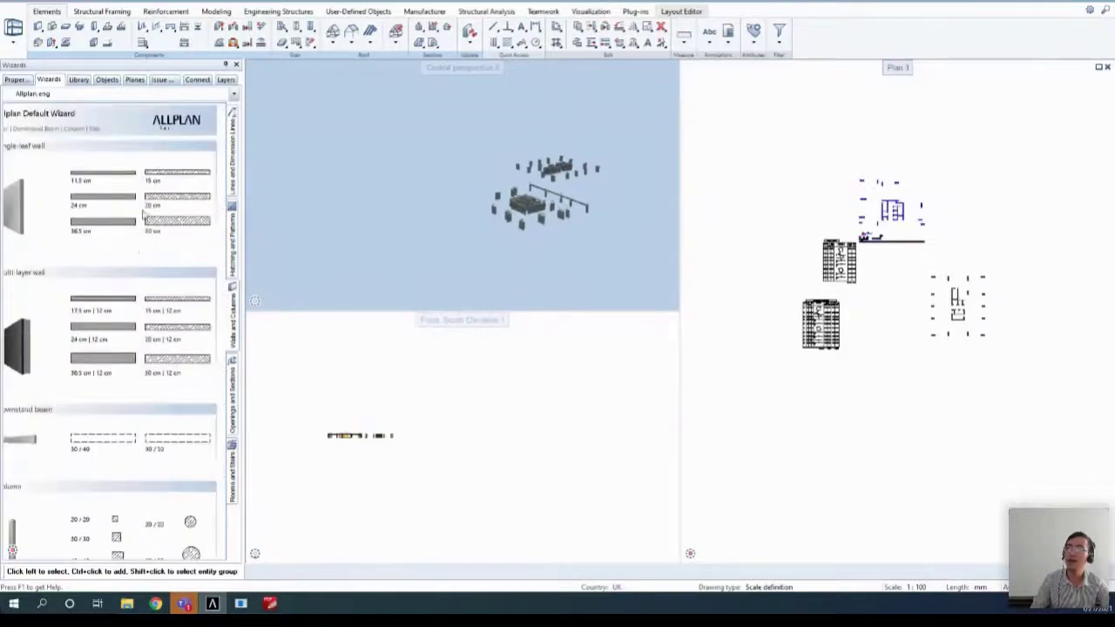
{"action": "scroll", "coordinate": [170, 178], "scroll_direction": "up", "scroll_amount": 1}
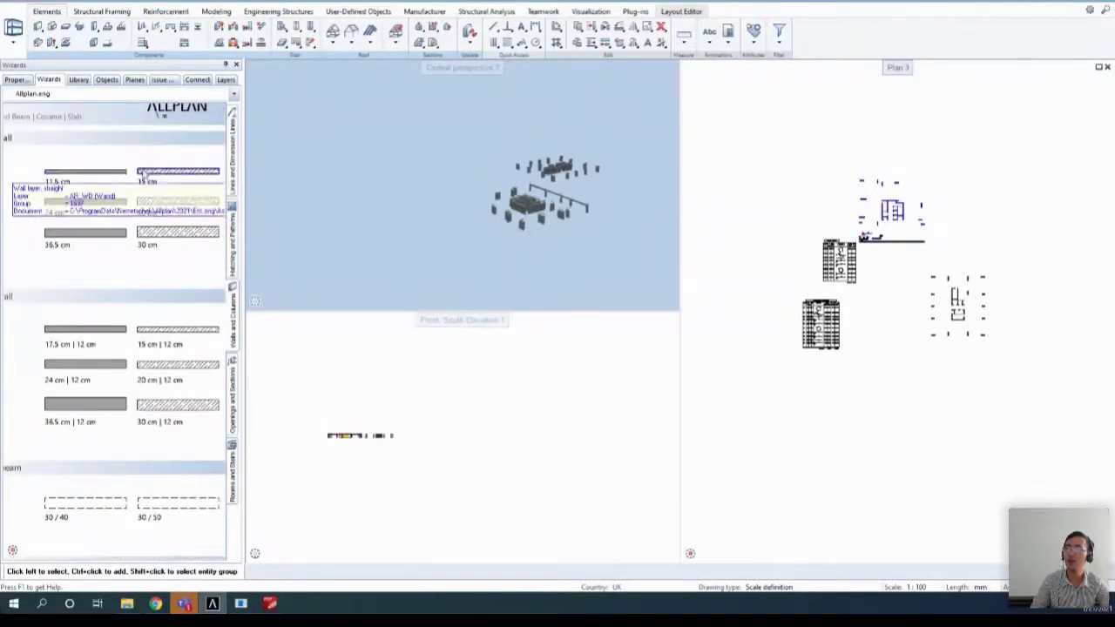
{"action": "scroll", "coordinate": [144, 176], "scroll_direction": "down", "scroll_amount": 1}
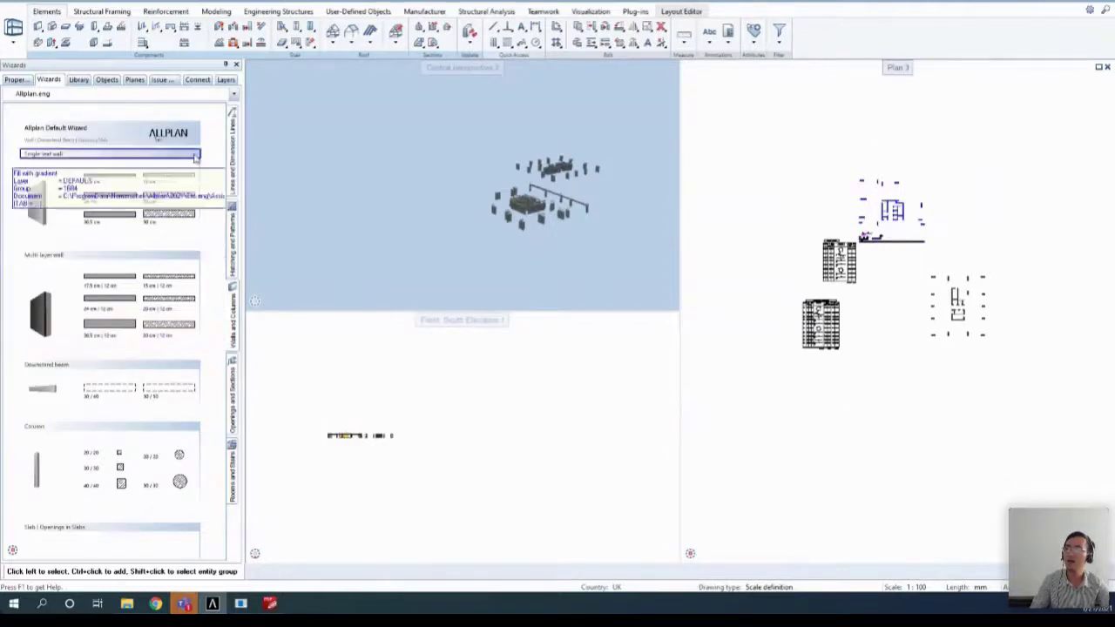
{"action": "left_click", "coordinate": [62, 95]}
{"action": "left_click", "coordinate": [62, 96]}
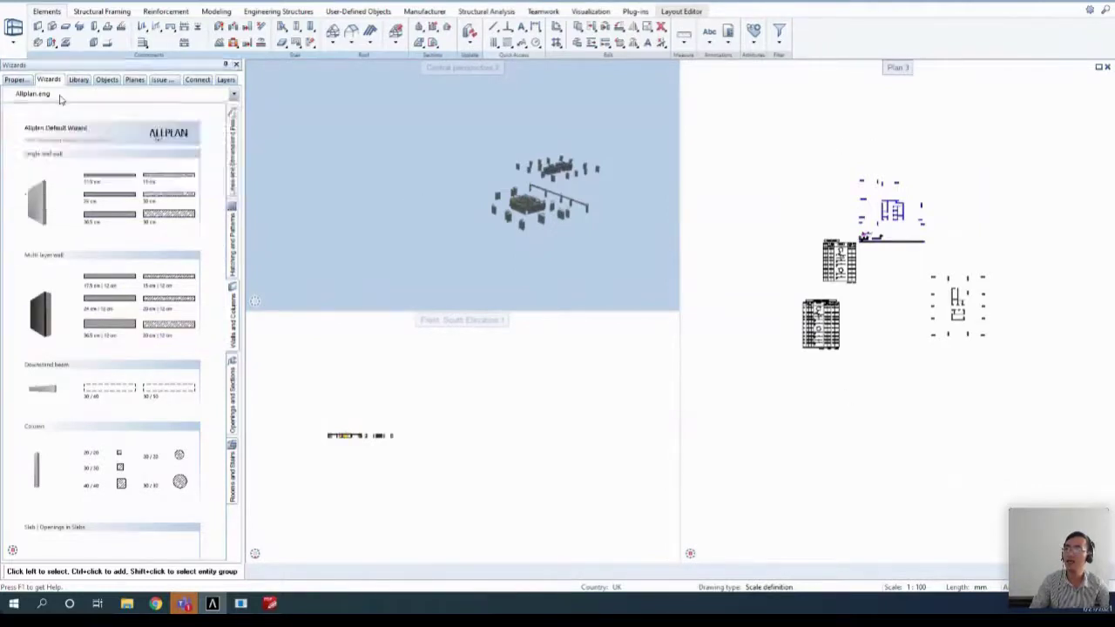
- Place a copy of the wizard's hatched 30 cm single-leaf wall in the empty area below the schedules in the plan view
{"action": "left_click", "coordinate": [171, 223]}
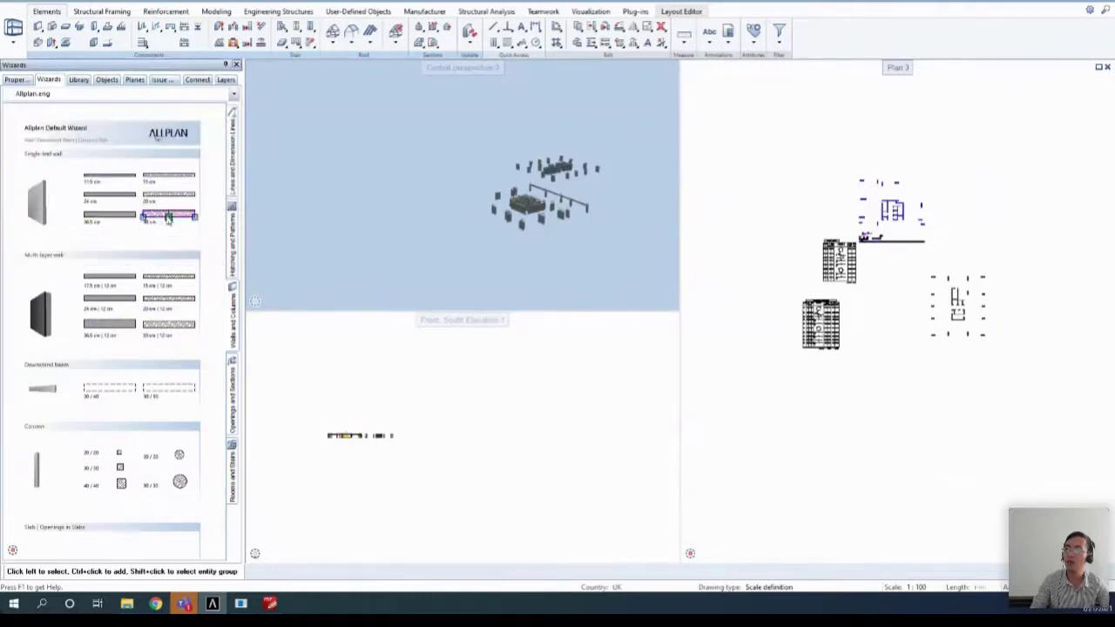
{"action": "left_click_drag", "start_coordinate": [185, 224], "coordinate": [871, 440]}
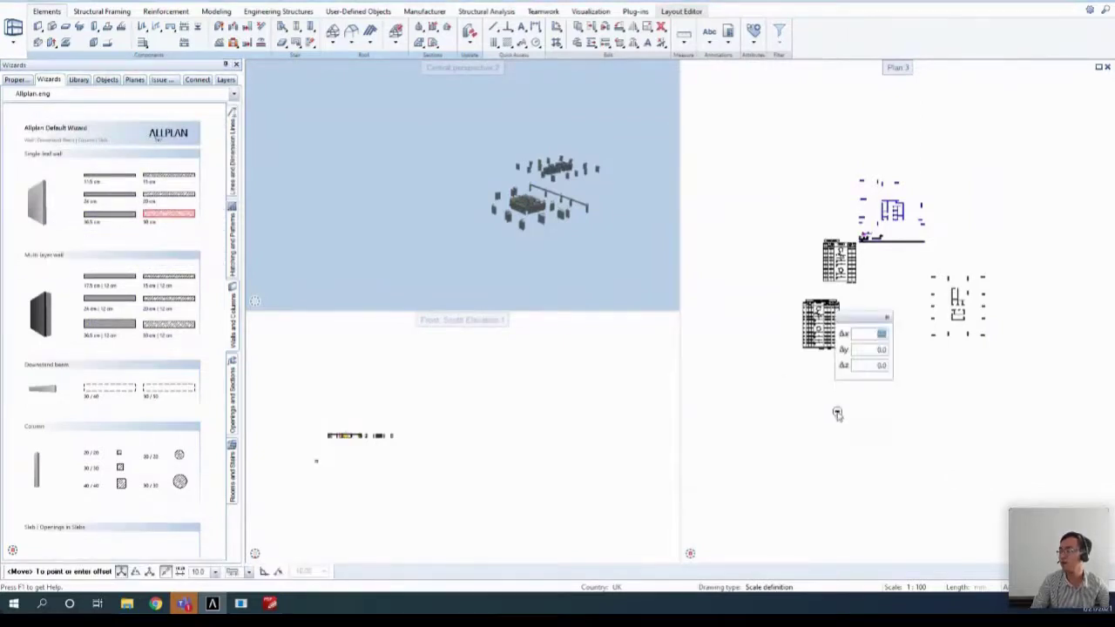
{"action": "scroll", "coordinate": [836, 411], "scroll_direction": "up", "scroll_amount": 4}
{"action": "scroll", "coordinate": [827, 405], "scroll_direction": "up", "scroll_amount": 6}
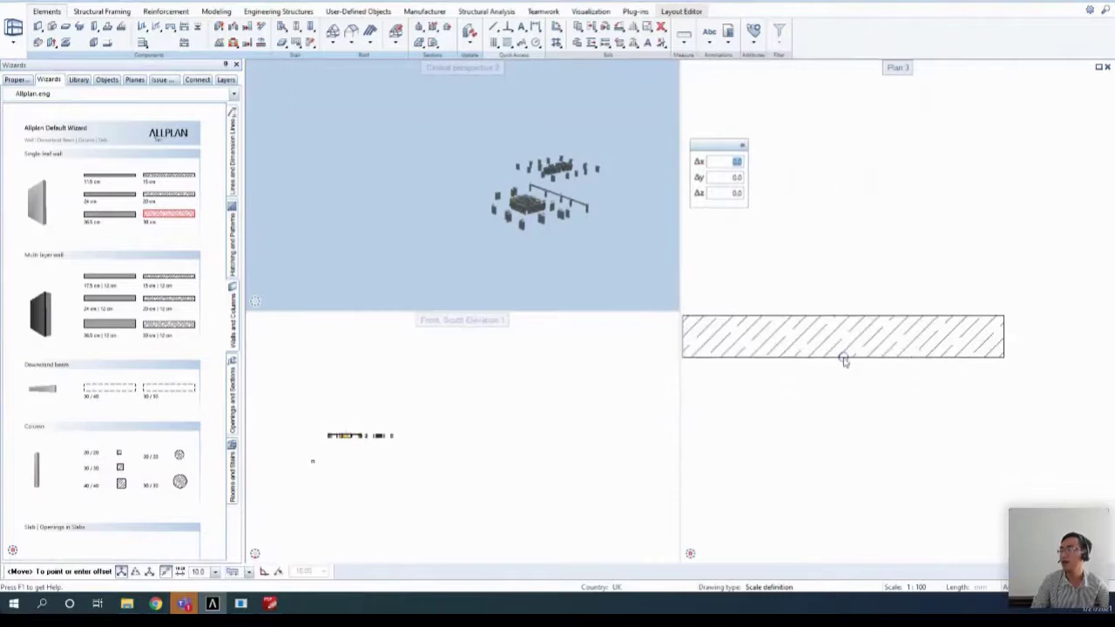
{"action": "left_click", "coordinate": [842, 358]}
{"action": "scroll", "coordinate": [975, 372], "scroll_direction": "down", "scroll_amount": 1}
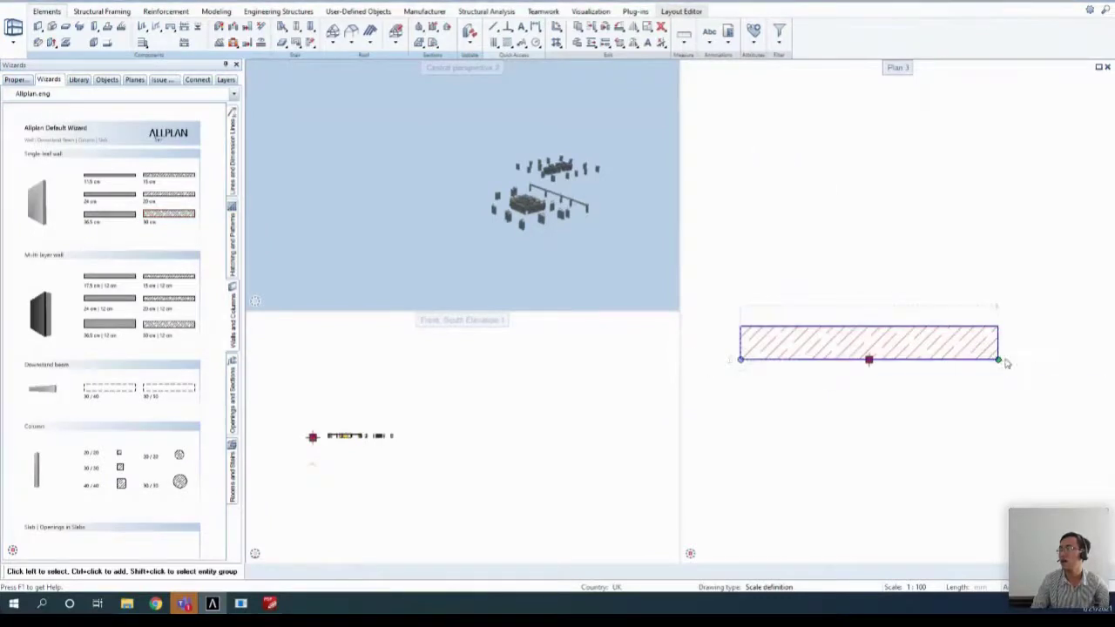
- Try to stretch the placed wall lengthwise from its end point, and delete the wall
{"action": "left_click", "coordinate": [998, 359]}
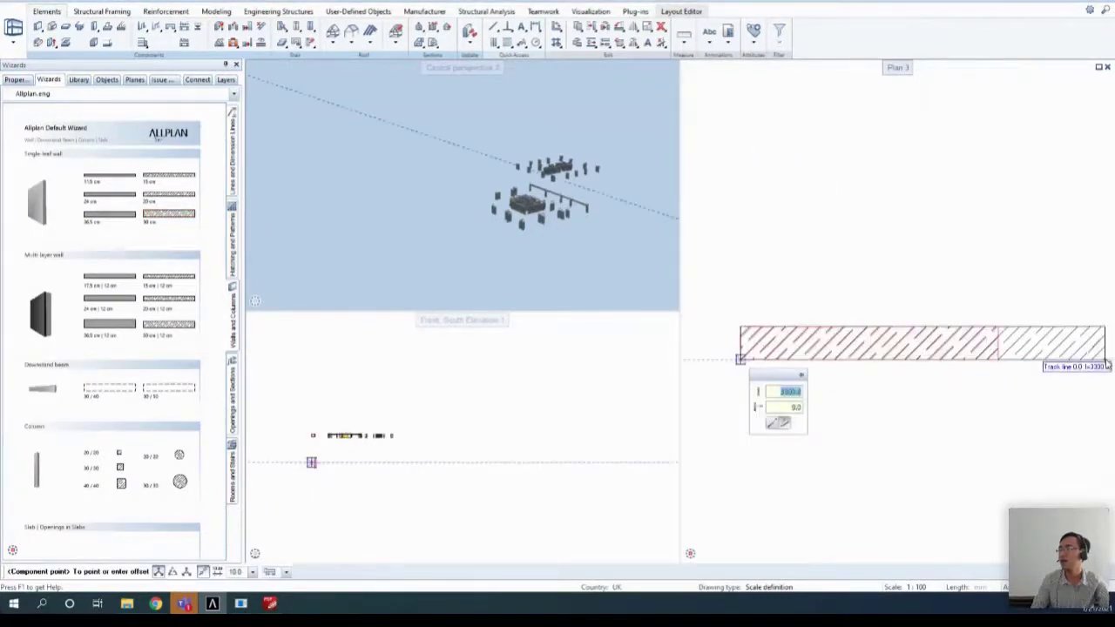
{"action": "key", "text": "Escape"}
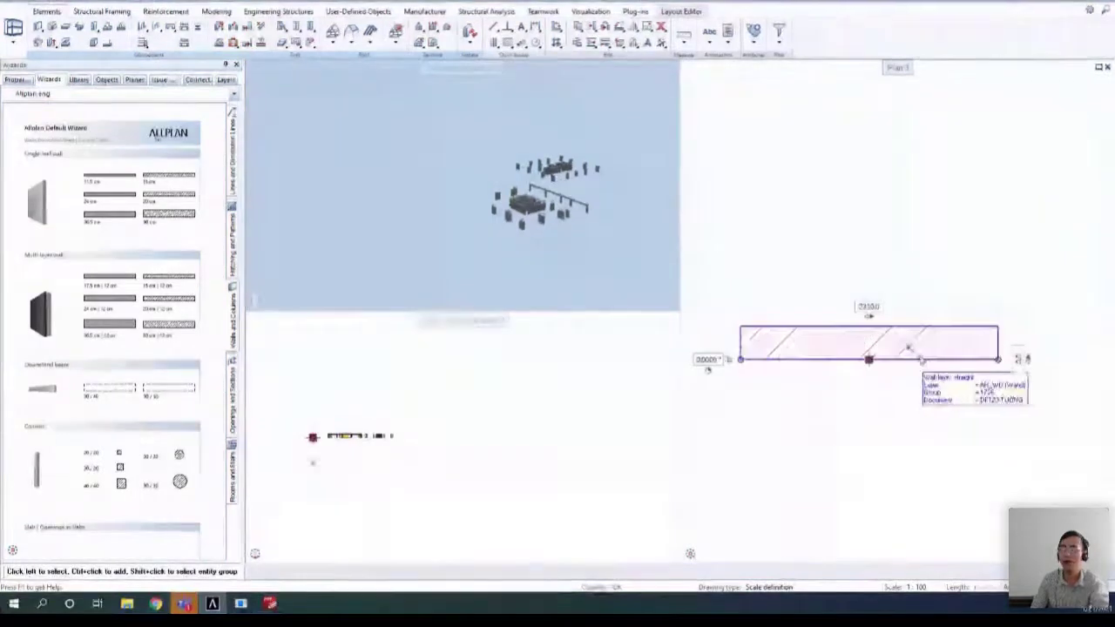
{"action": "key", "text": "Delete"}
- Draw two connected walls in the plan view with the settings of the wizard's hatched 20 cm | 12 cm multi-layer wall
{"action": "right_click", "coordinate": [172, 302]}
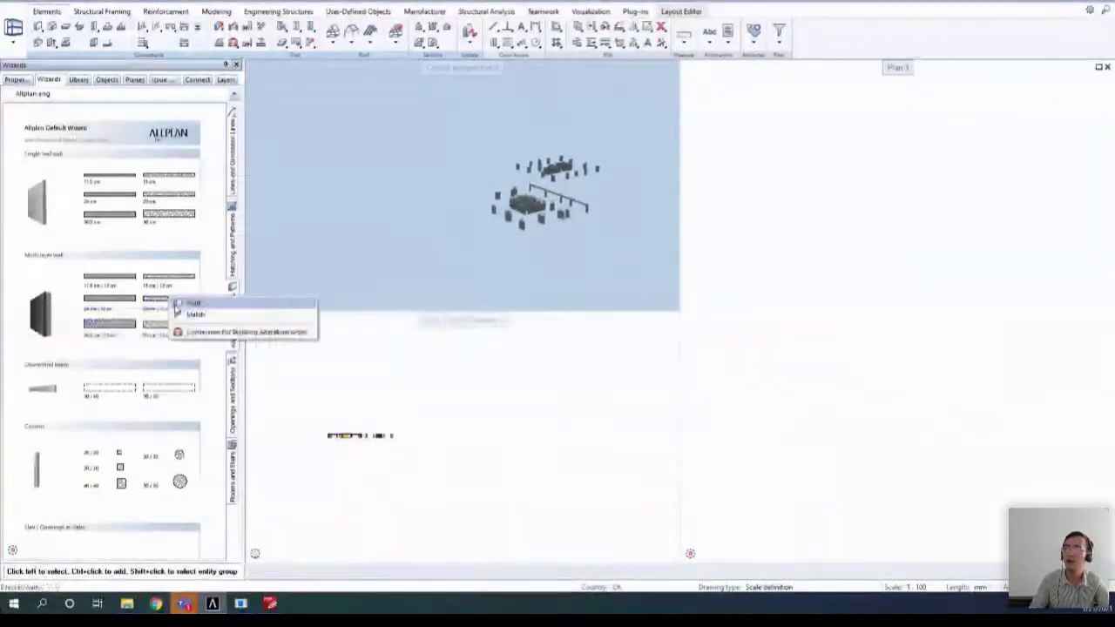
{"action": "left_click", "coordinate": [196, 315]}
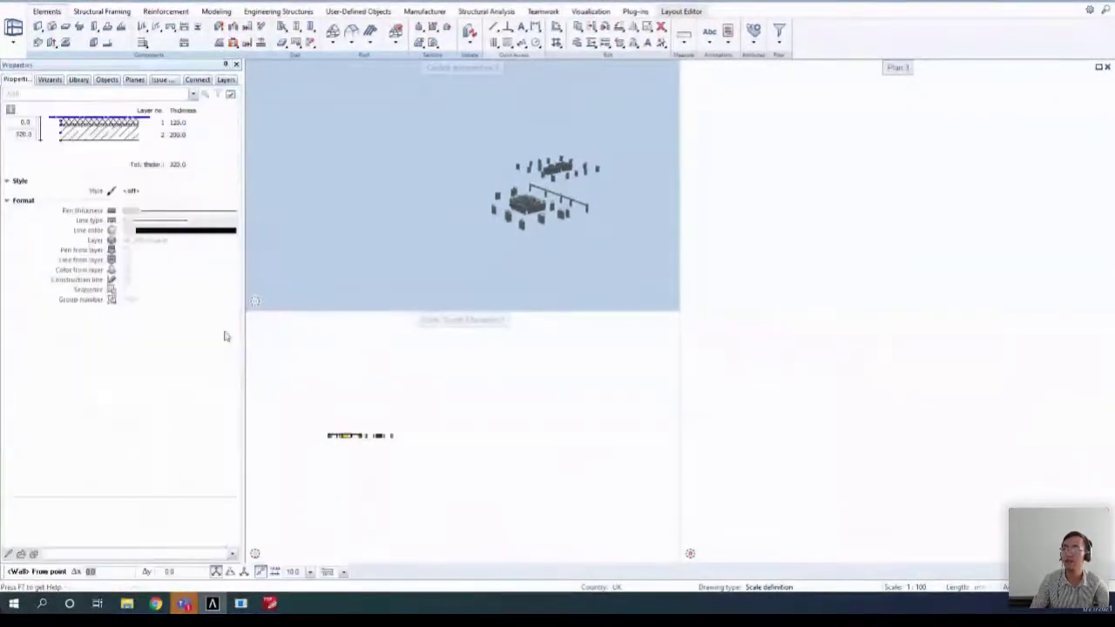
{"action": "left_click", "coordinate": [791, 380]}
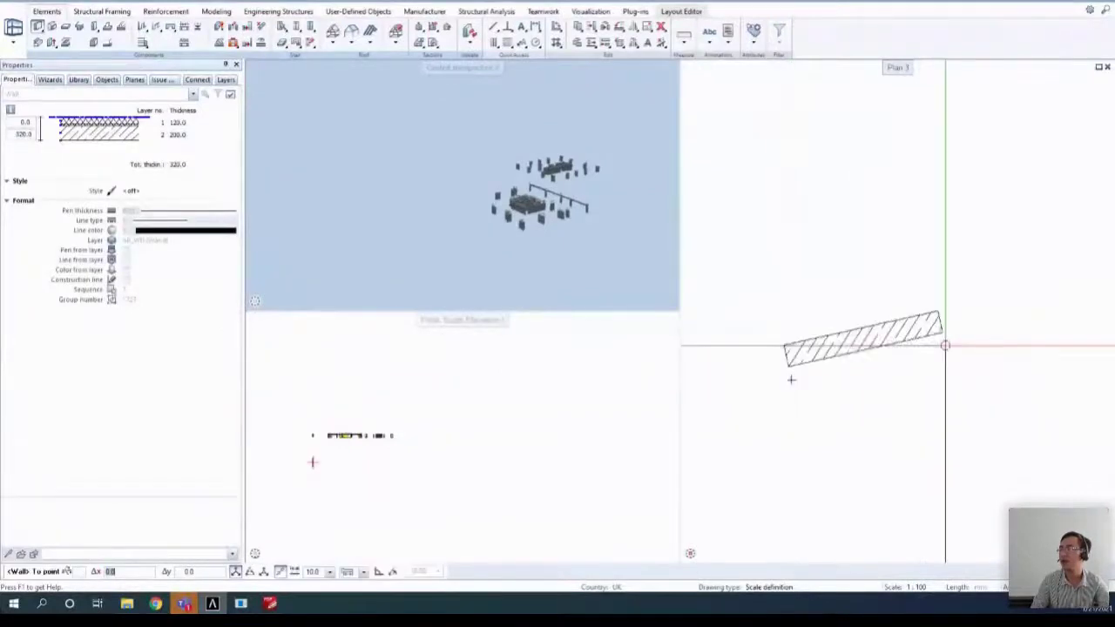
{"action": "left_click", "coordinate": [995, 328]}
{"action": "key", "text": "Escape"}
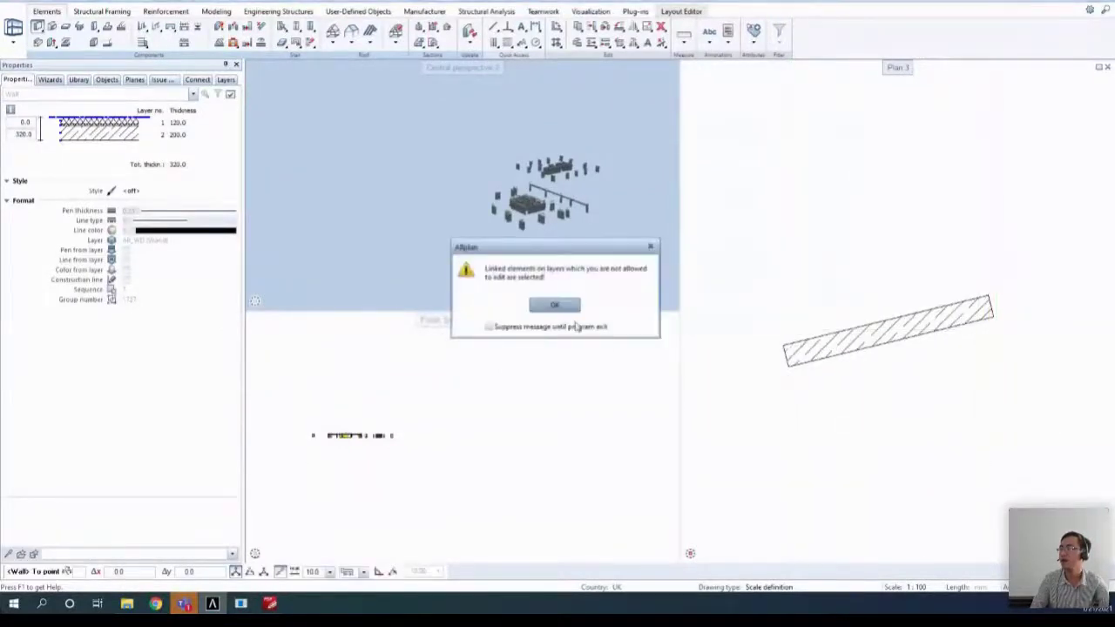
{"action": "left_click", "coordinate": [554, 304]}
{"action": "key", "text": "Escape"}
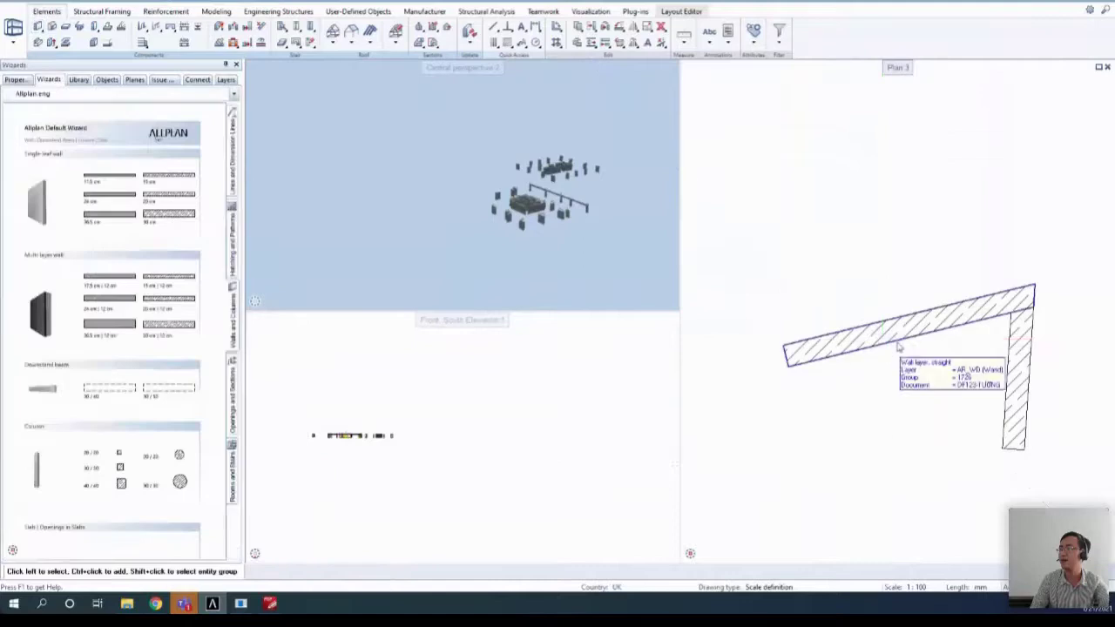
- Delete both connected walls from the plan view
{"action": "left_click", "coordinate": [898, 342]}
{"action": "left_click", "coordinate": [555, 304]}
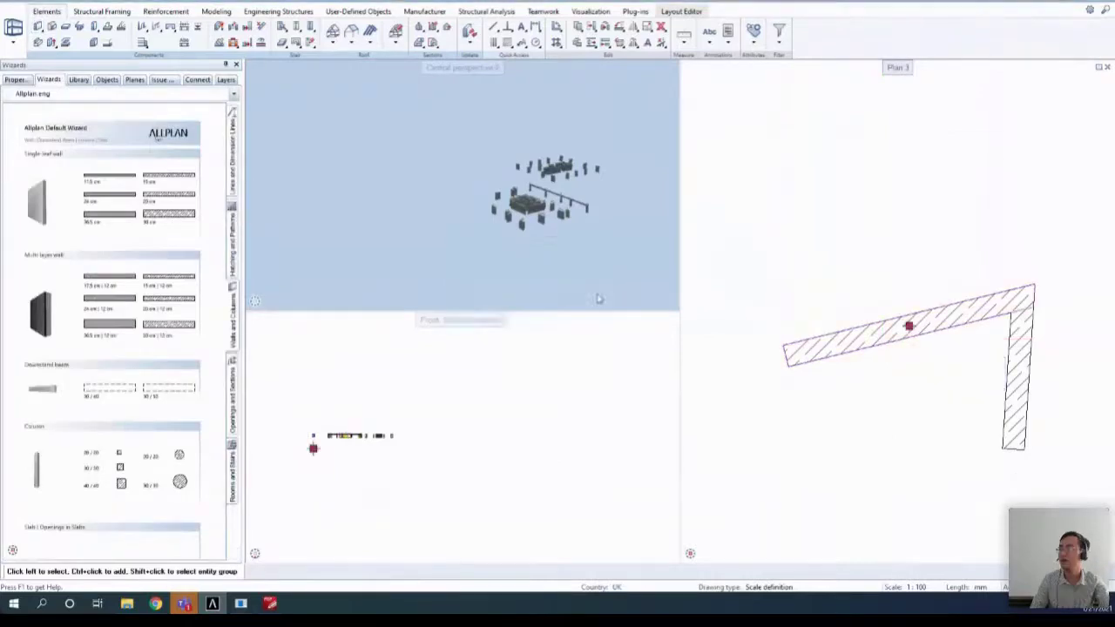
{"action": "left_click", "coordinate": [895, 337]}
{"action": "left_click", "coordinate": [1017, 350]}
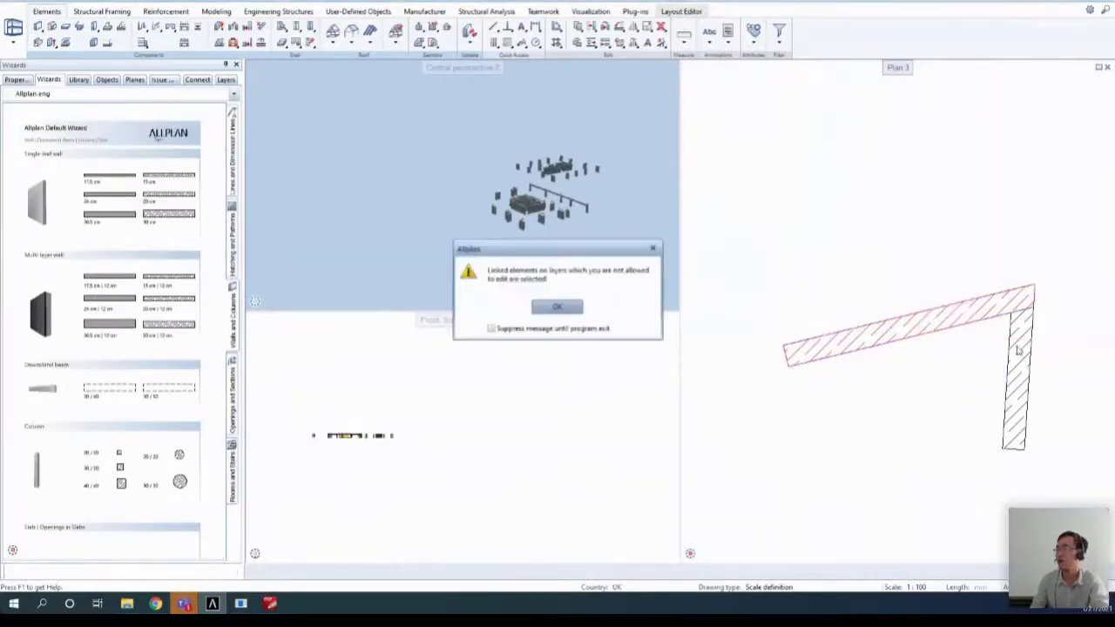
{"action": "left_click", "coordinate": [555, 313]}
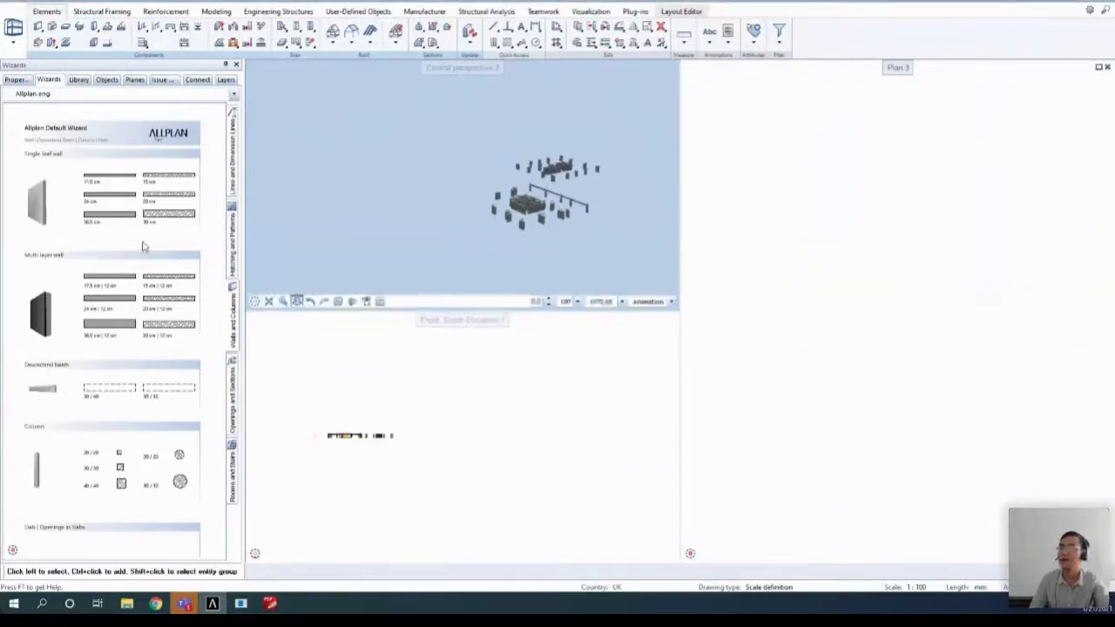
- Examine the wall, downstand beam, column and slab samples in the Walls and Columns wizard
{"action": "scroll", "coordinate": [142, 244], "scroll_direction": "down", "scroll_amount": 2}
{"action": "scroll", "coordinate": [180, 237], "scroll_direction": "up", "scroll_amount": 1}
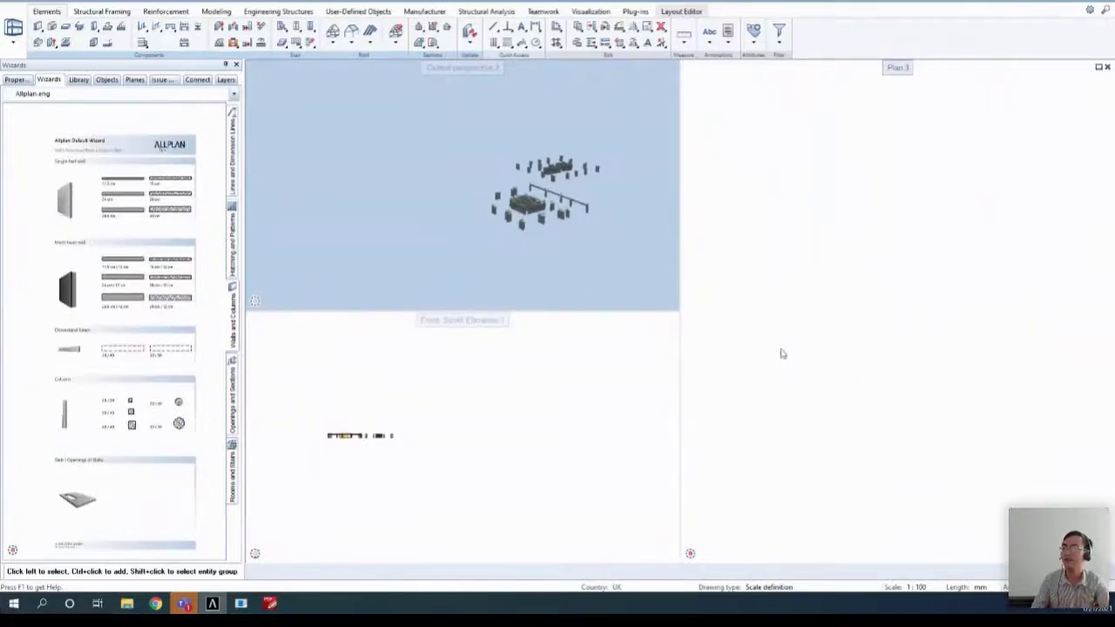
{"action": "scroll", "coordinate": [148, 205], "scroll_direction": "down", "scroll_amount": 5}
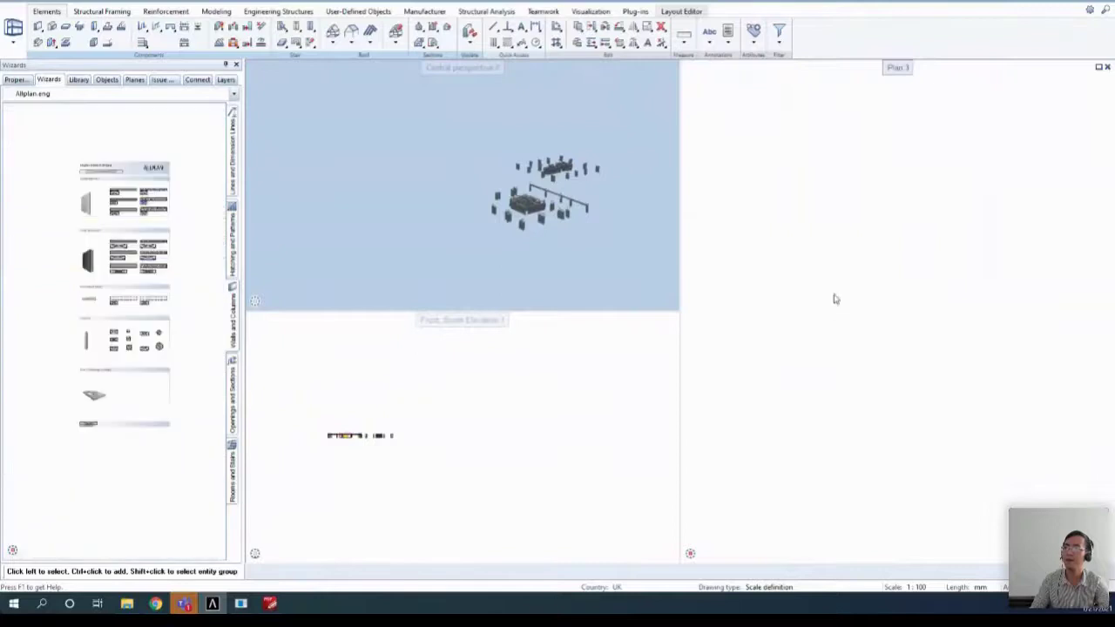
{"action": "scroll", "coordinate": [155, 205], "scroll_direction": "up", "scroll_amount": 4}
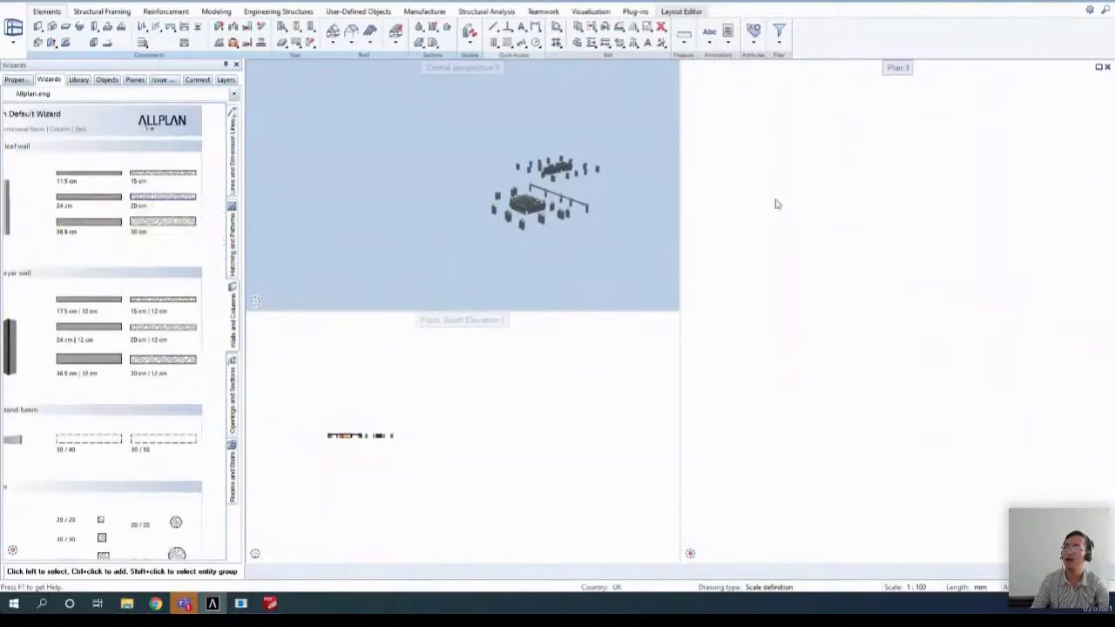
{"action": "scroll", "coordinate": [153, 194], "scroll_direction": "down", "scroll_amount": 2}
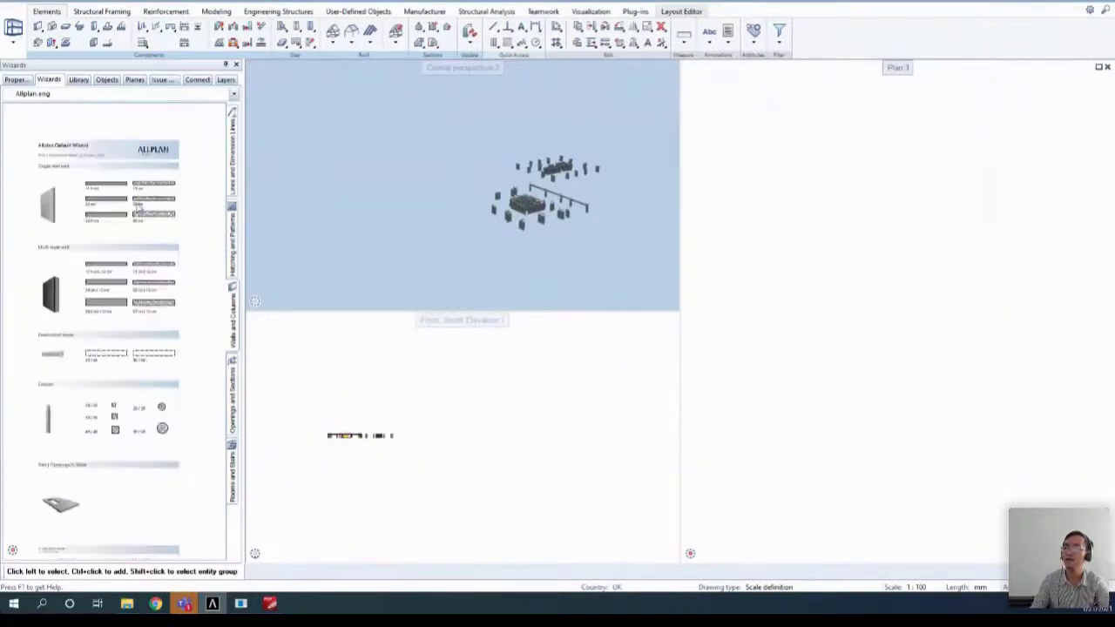
{"action": "scroll", "coordinate": [177, 199], "scroll_direction": "down", "scroll_amount": 1}
{"action": "scroll", "coordinate": [129, 351], "scroll_direction": "up", "scroll_amount": 2}
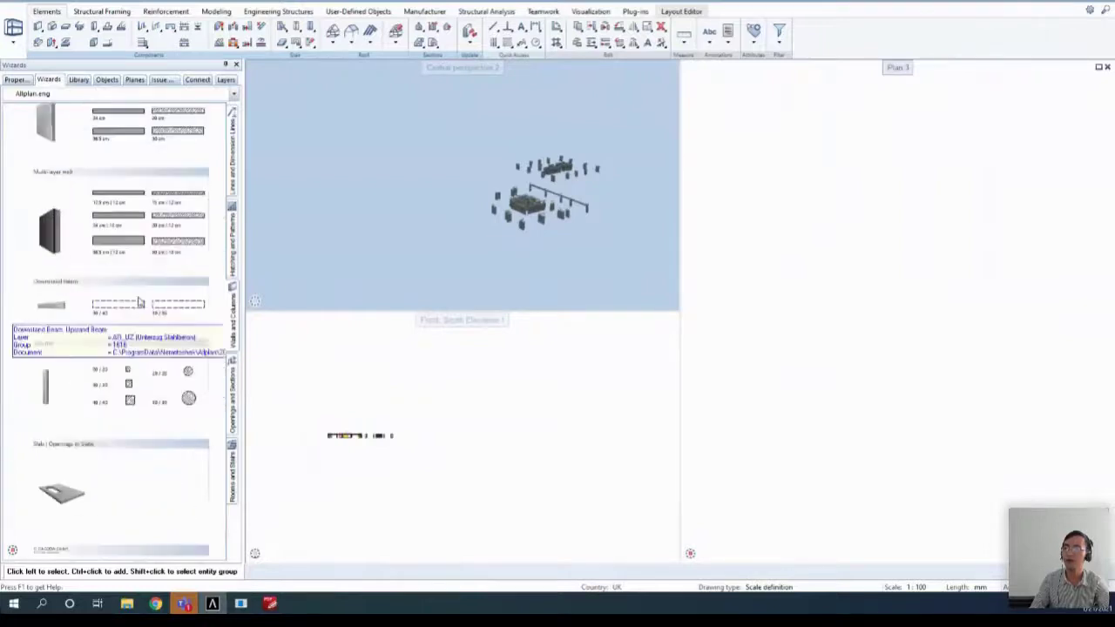
{"action": "scroll", "coordinate": [174, 170], "scroll_direction": "down", "scroll_amount": 1}
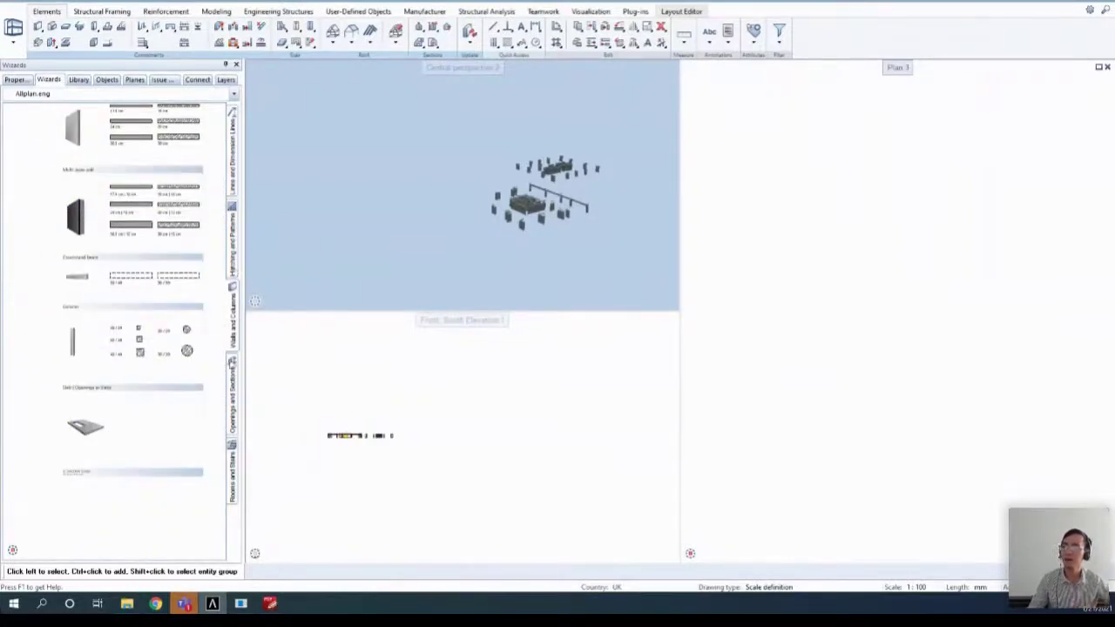
- Examine the openings, rooms and stairs samples in the Allplan.eng wizard and the list of available wizards
{"action": "left_click", "coordinate": [232, 395]}
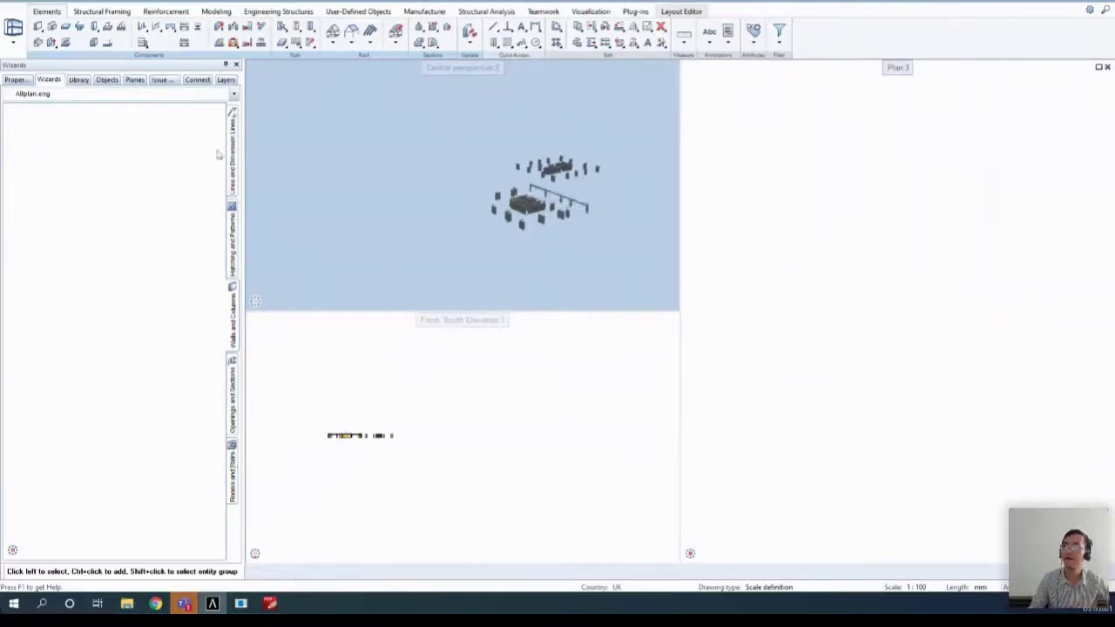
{"action": "left_click", "coordinate": [233, 95]}
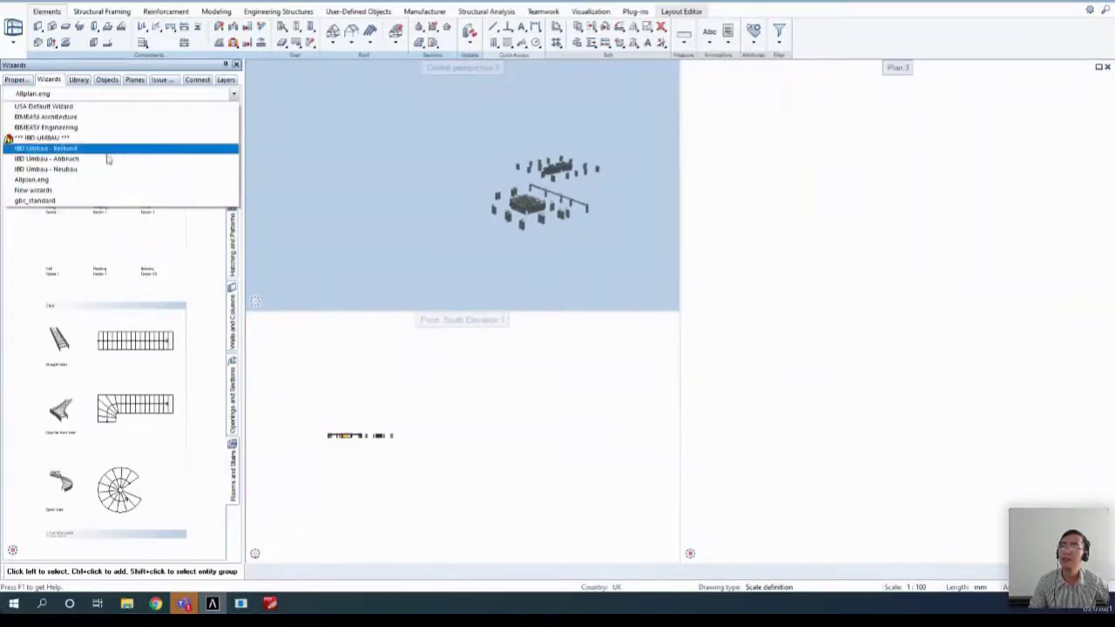
{"action": "left_click", "coordinate": [234, 97]}
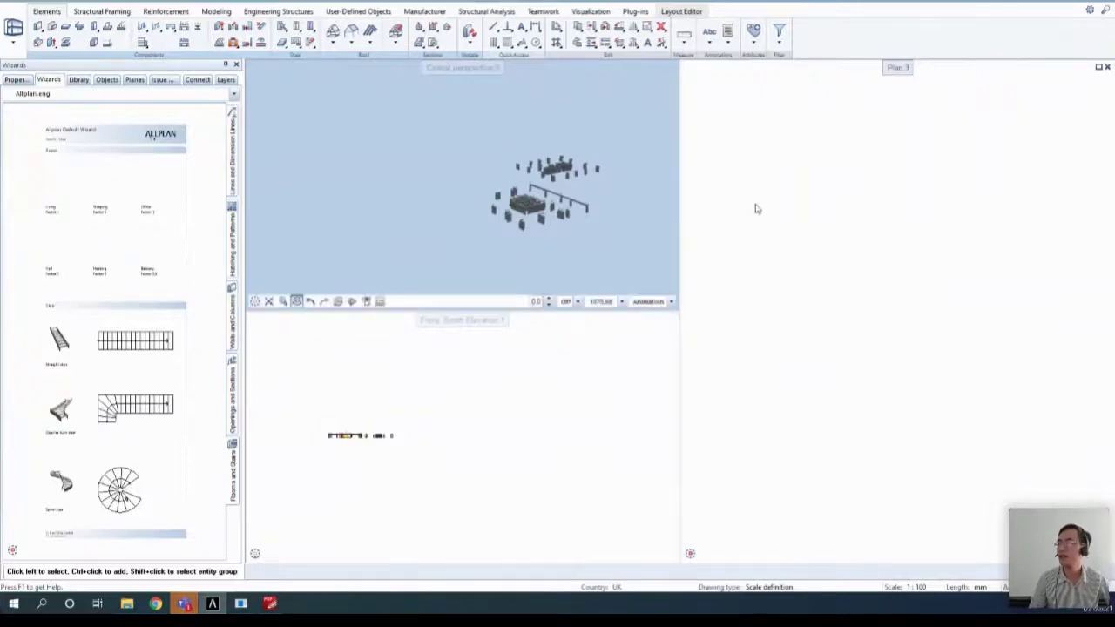
- Examine the beam reinforcement drawing and the bar schedules in the plan view
{"action": "scroll", "coordinate": [806, 217], "scroll_direction": "down", "scroll_amount": 5}
{"action": "scroll", "coordinate": [870, 131], "scroll_direction": "up", "scroll_amount": 3}
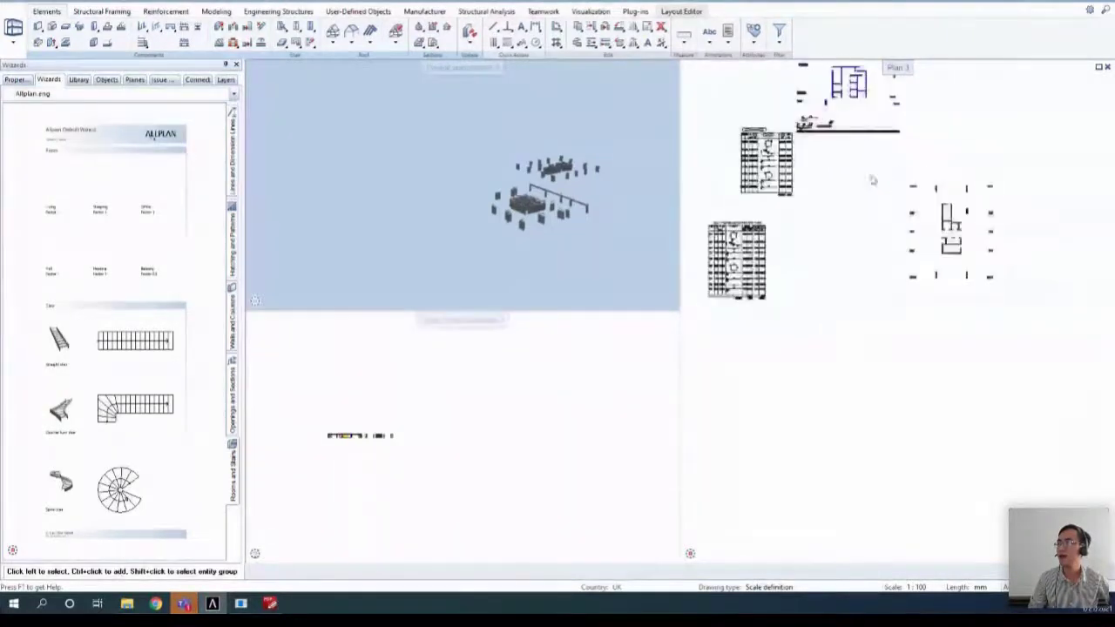
{"action": "scroll", "coordinate": [897, 253], "scroll_direction": "down", "scroll_amount": 4}
{"action": "scroll", "coordinate": [866, 185], "scroll_direction": "up", "scroll_amount": 3}
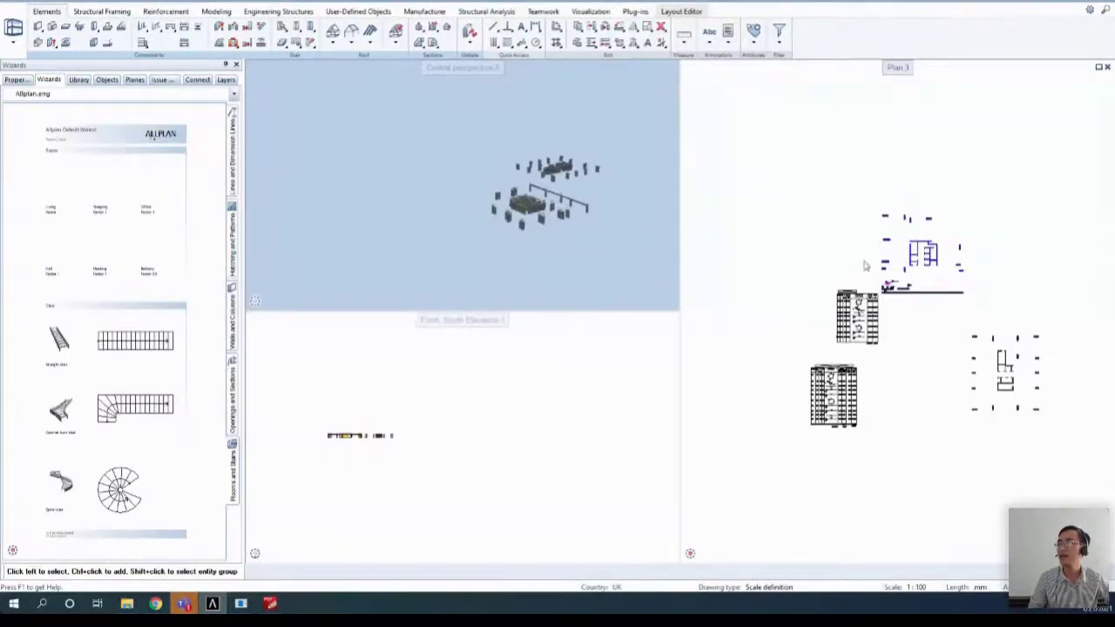
{"action": "scroll", "coordinate": [869, 263], "scroll_direction": "up", "scroll_amount": 3}
{"action": "scroll", "coordinate": [938, 282], "scroll_direction": "up", "scroll_amount": 3}
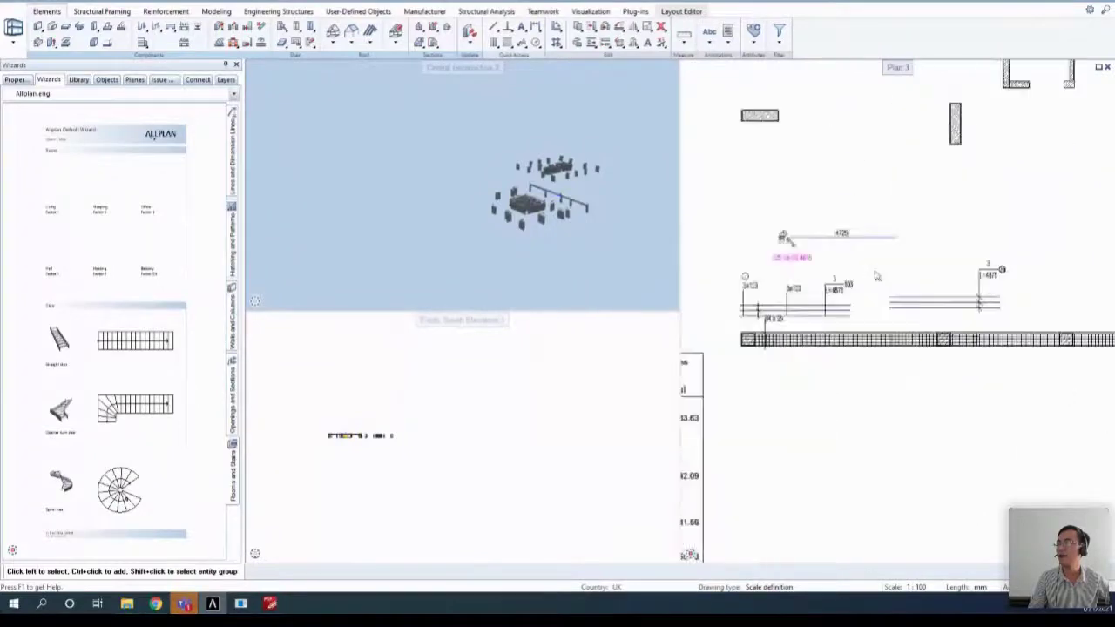
{"action": "scroll", "coordinate": [787, 353], "scroll_direction": "down", "scroll_amount": 5}
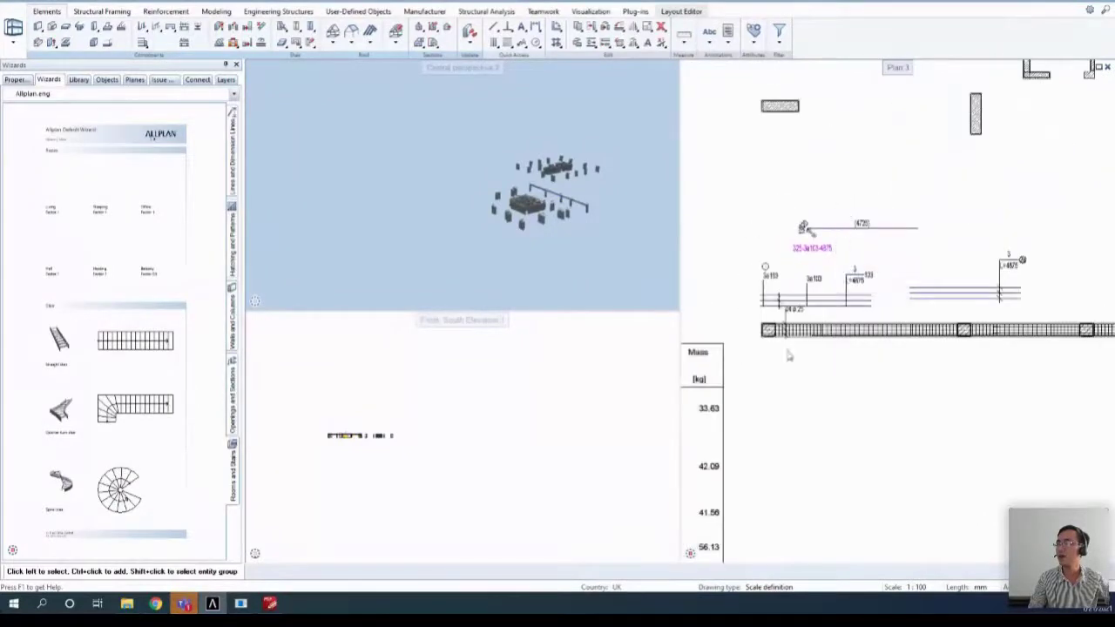
{"action": "scroll", "coordinate": [746, 246], "scroll_direction": "up", "scroll_amount": 4}
{"action": "scroll", "coordinate": [742, 242], "scroll_direction": "up", "scroll_amount": 1}
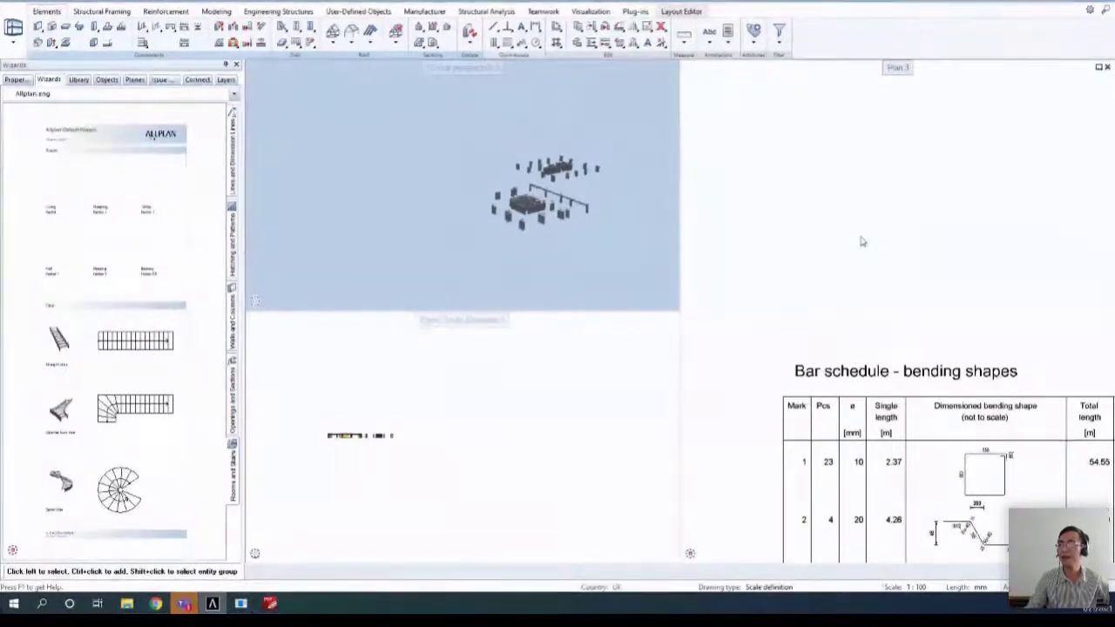
{"action": "scroll", "coordinate": [892, 296], "scroll_direction": "down", "scroll_amount": 4}
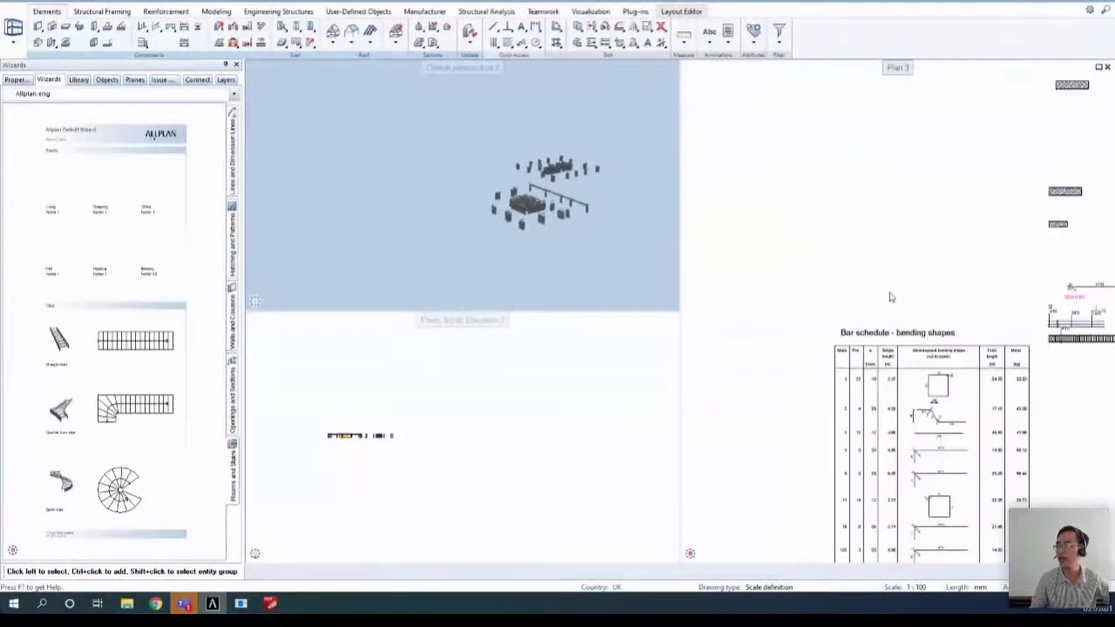
{"action": "left_click", "coordinate": [86, 95]}
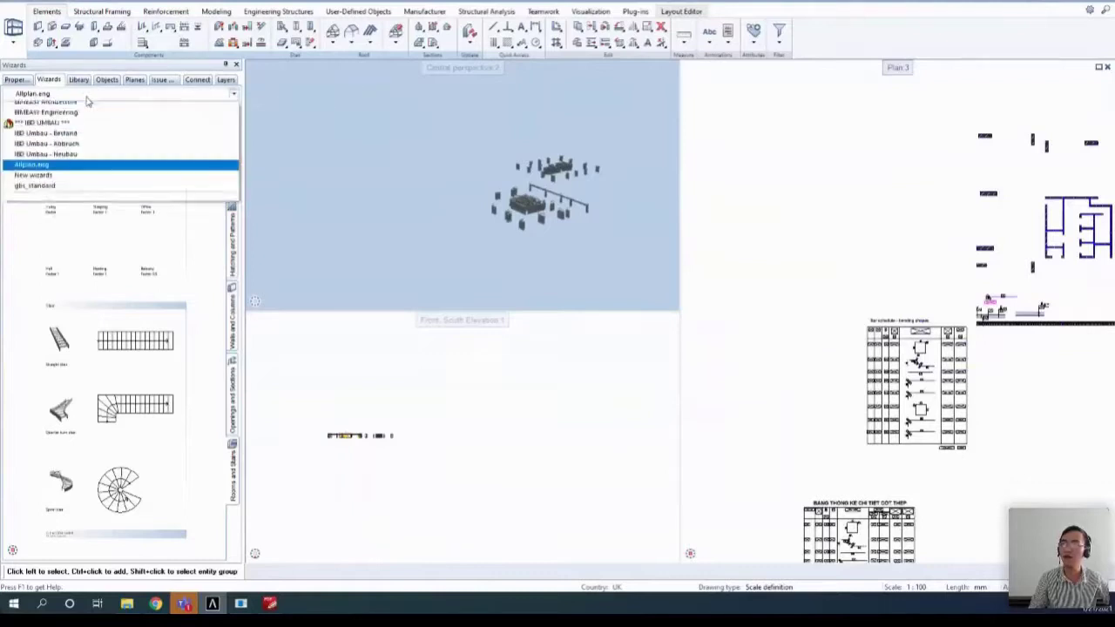
{"action": "left_click", "coordinate": [277, 147]}
{"action": "scroll", "coordinate": [816, 287], "scroll_direction": "down", "scroll_amount": 3}
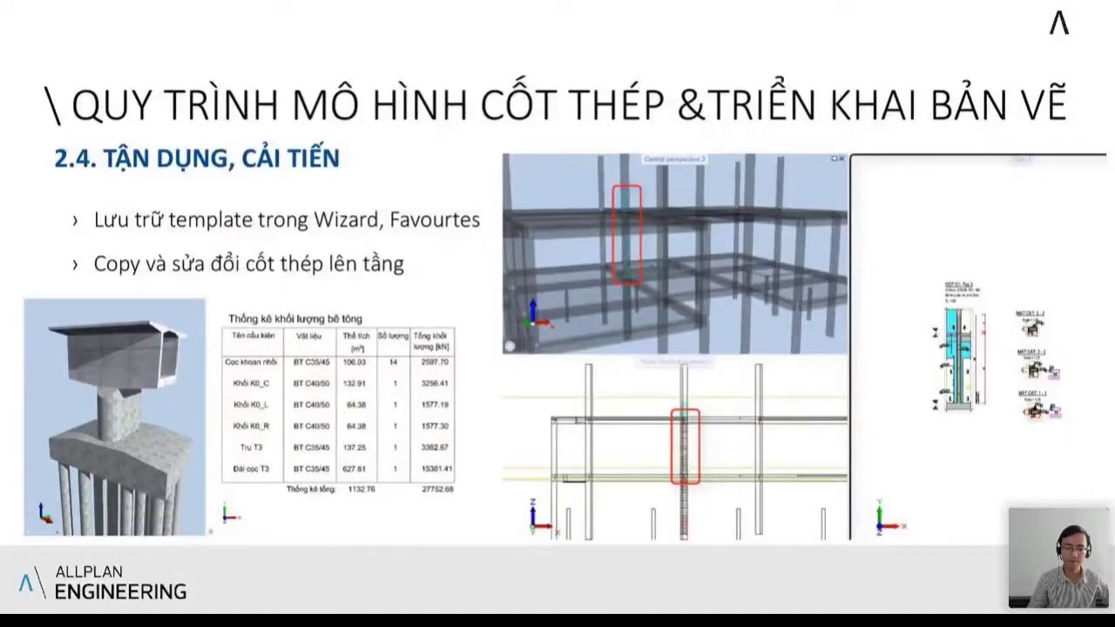
{"action": "key", "text": "Right"}
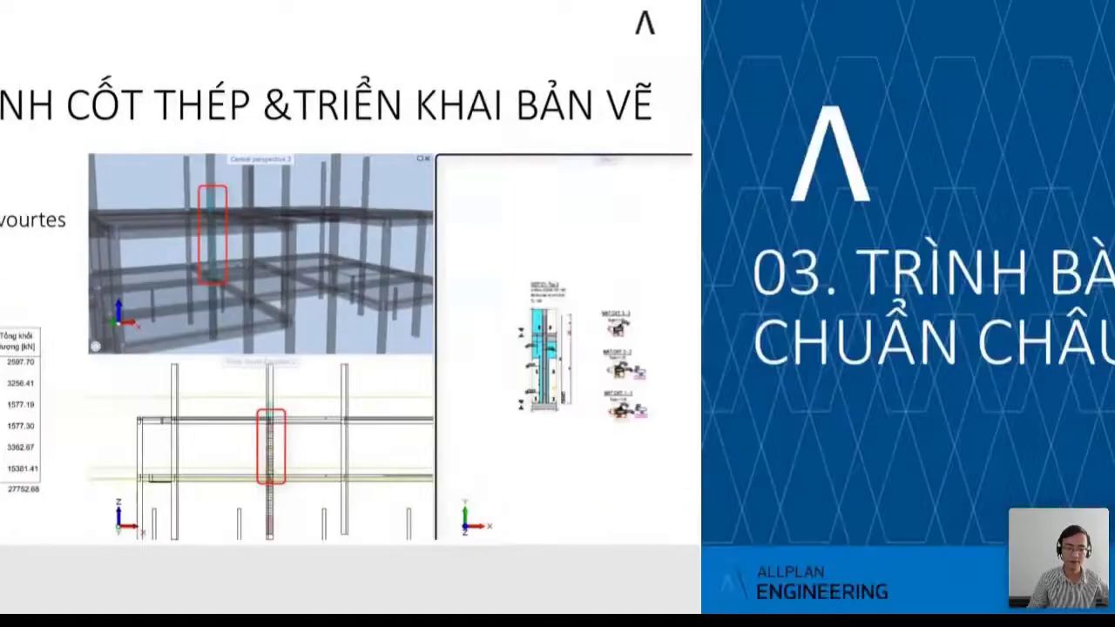
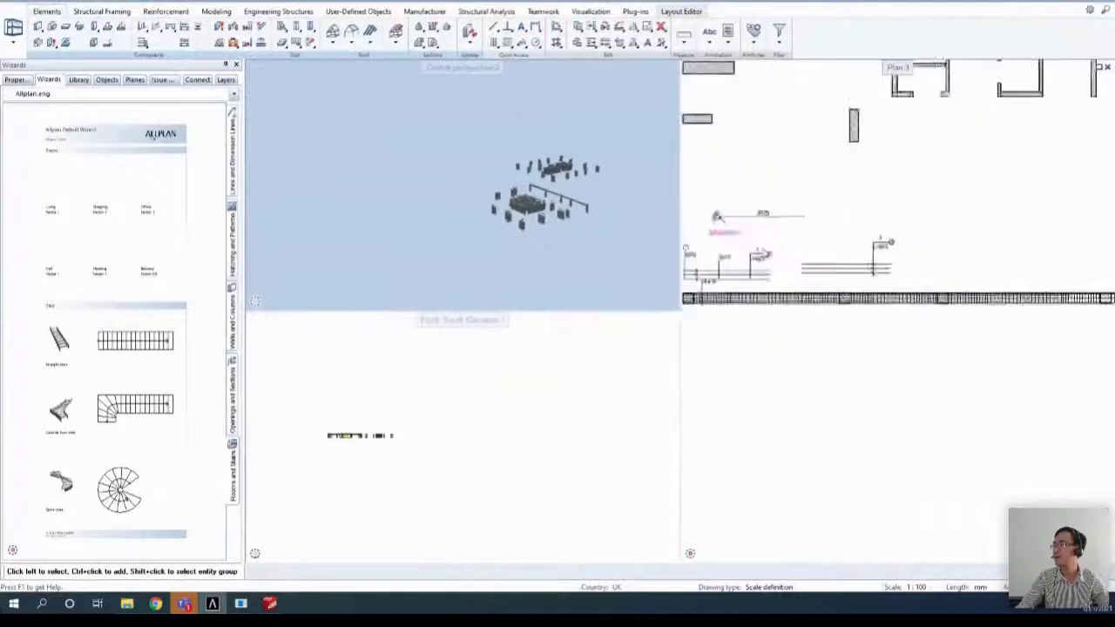
- Widen the plan view and examine the bar labels, mark enclosures and bar schema above the reinforced beam
{"action": "left_click_drag", "start_coordinate": [681, 257], "coordinate": [518, 256]}
{"action": "scroll", "coordinate": [775, 287], "scroll_direction": "down", "scroll_amount": 2}
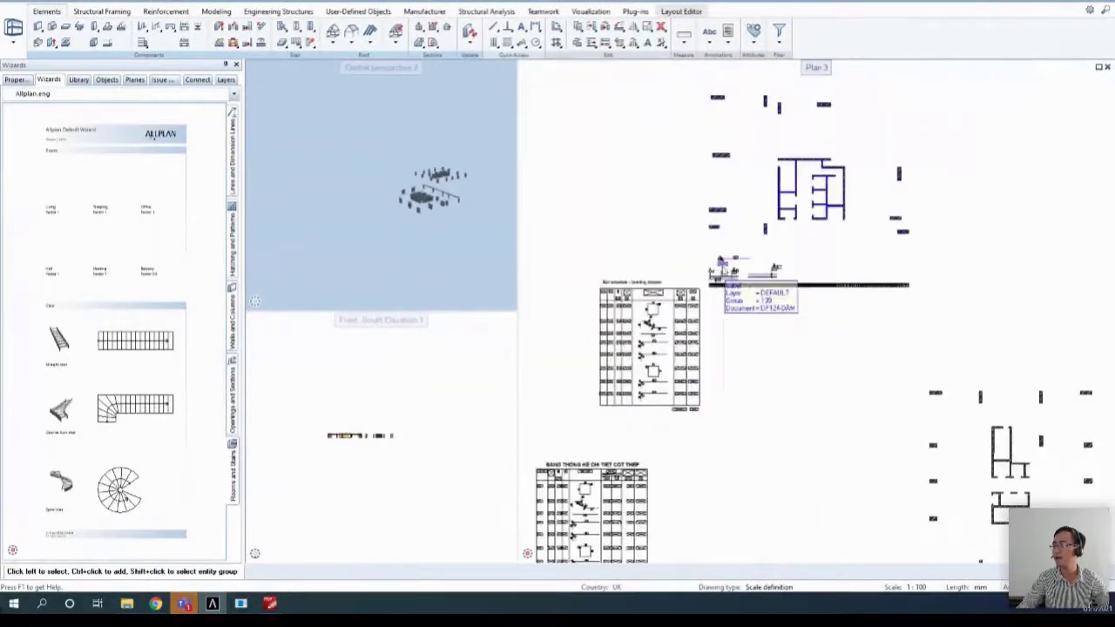
{"action": "scroll", "coordinate": [775, 286], "scroll_direction": "up", "scroll_amount": 3}
{"action": "scroll", "coordinate": [721, 323], "scroll_direction": "up", "scroll_amount": 2}
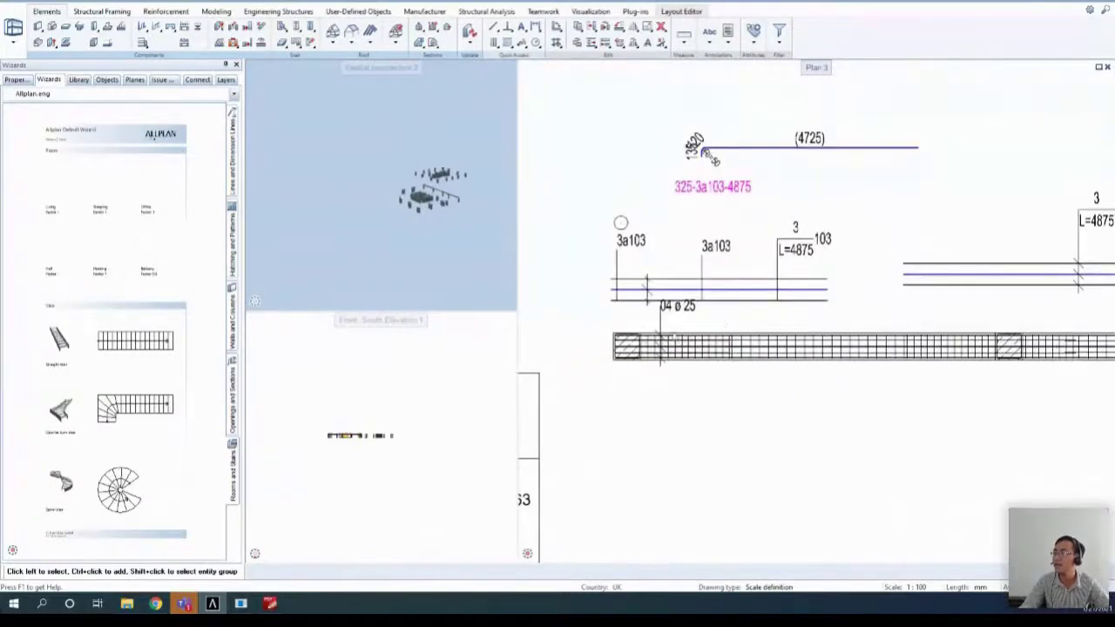
{"action": "scroll", "coordinate": [669, 277], "scroll_direction": "down", "scroll_amount": 1}
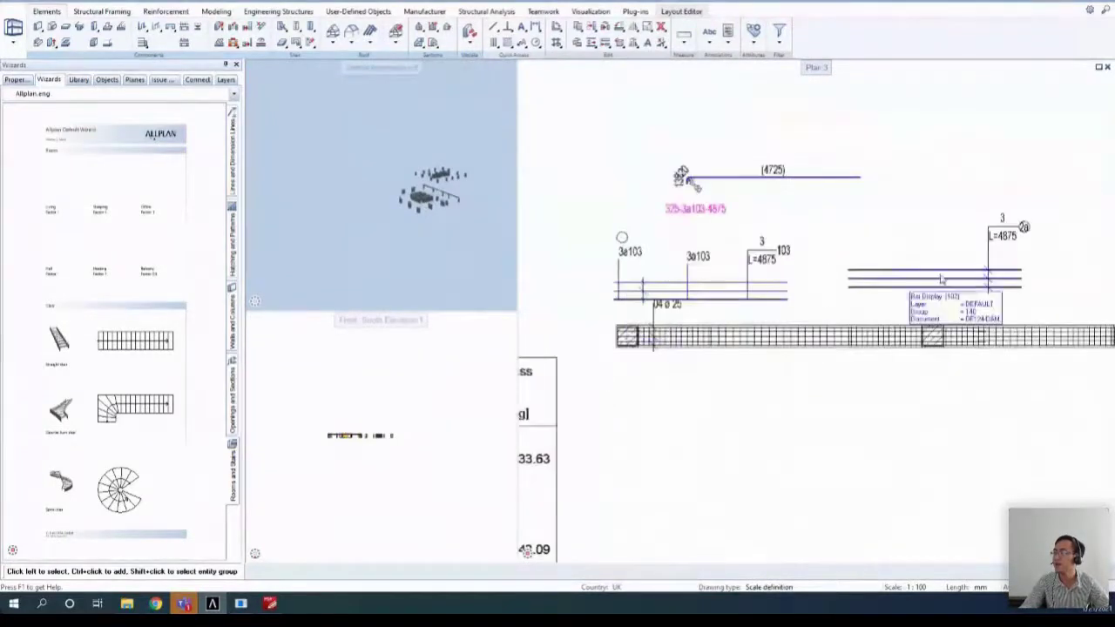
{"action": "scroll", "coordinate": [945, 288], "scroll_direction": "up", "scroll_amount": 2}
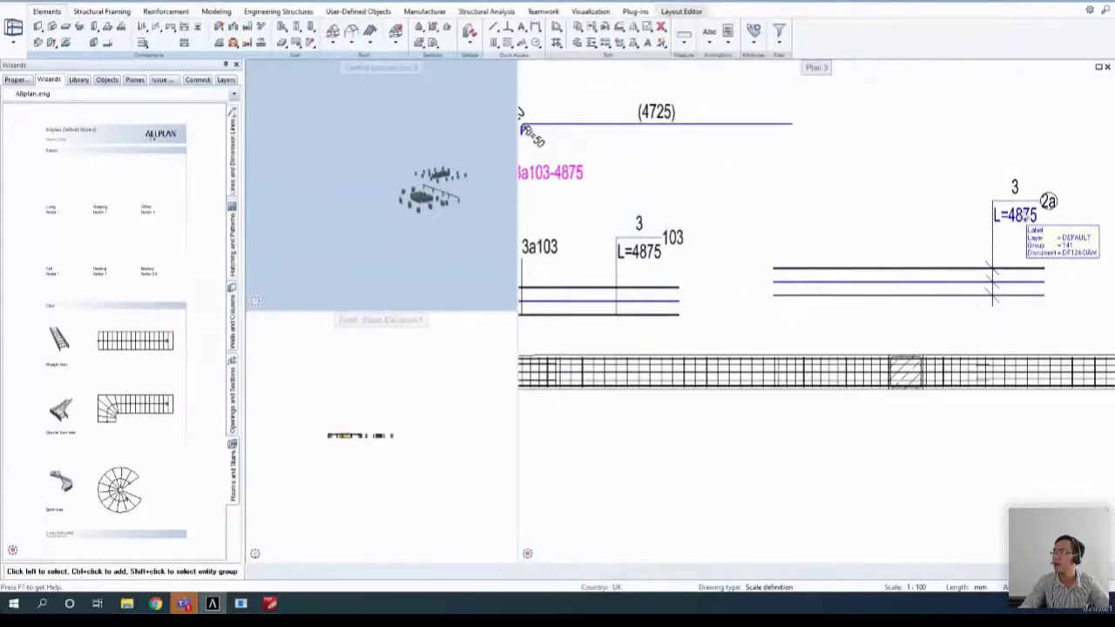
{"action": "middle_click_drag", "start_coordinate": [1027, 215], "coordinate": [858, 231]}
{"action": "scroll", "coordinate": [862, 231], "scroll_direction": "up", "scroll_amount": 3}
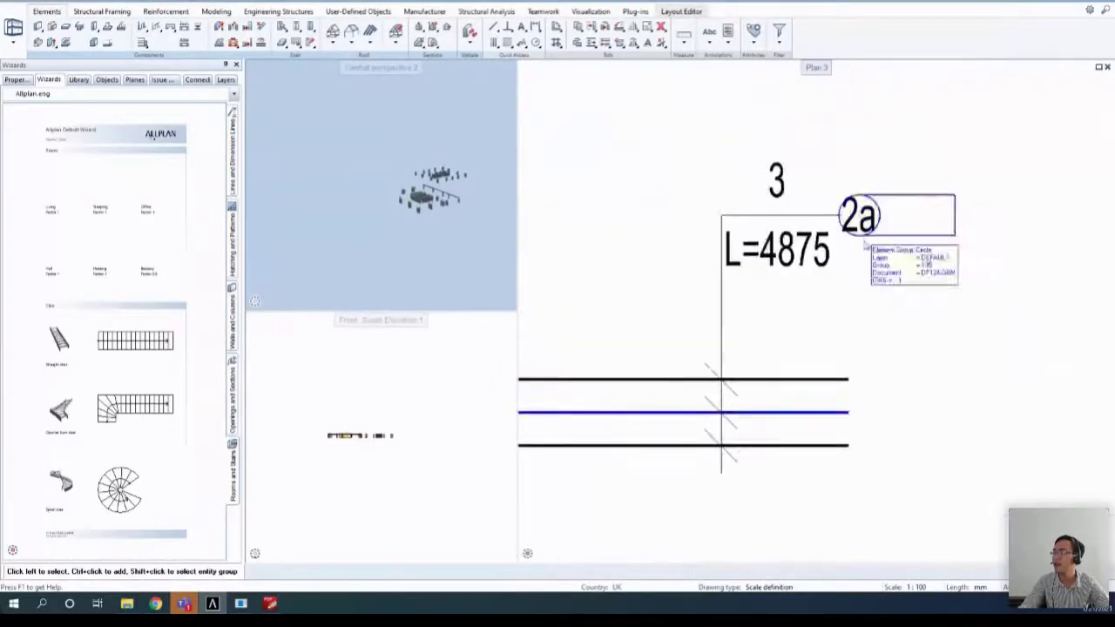
{"action": "scroll", "coordinate": [914, 261], "scroll_direction": "down", "scroll_amount": 5}
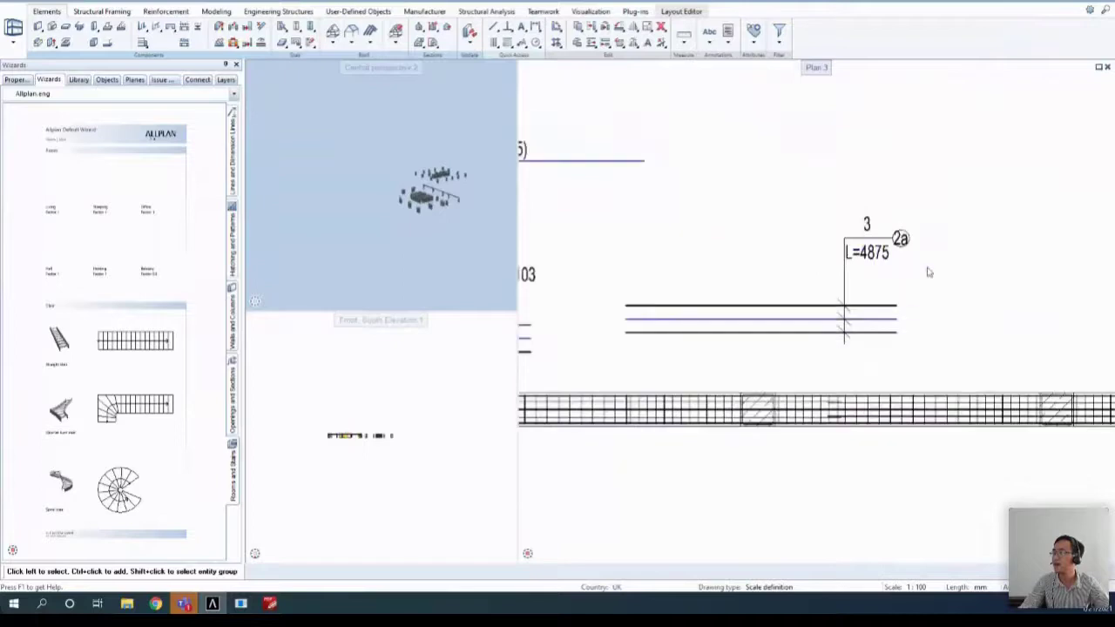
{"action": "scroll", "coordinate": [766, 270], "scroll_direction": "up", "scroll_amount": 5}
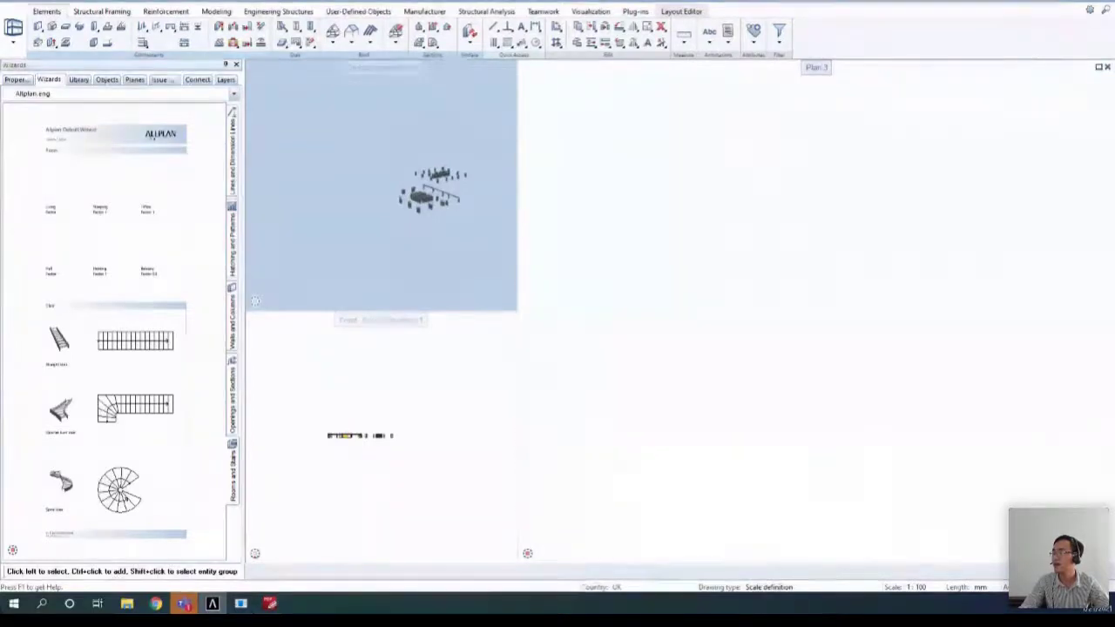
{"action": "scroll", "coordinate": [971, 350], "scroll_direction": "down", "scroll_amount": 3}
{"action": "scroll", "coordinate": [747, 302], "scroll_direction": "up", "scroll_amount": 5}
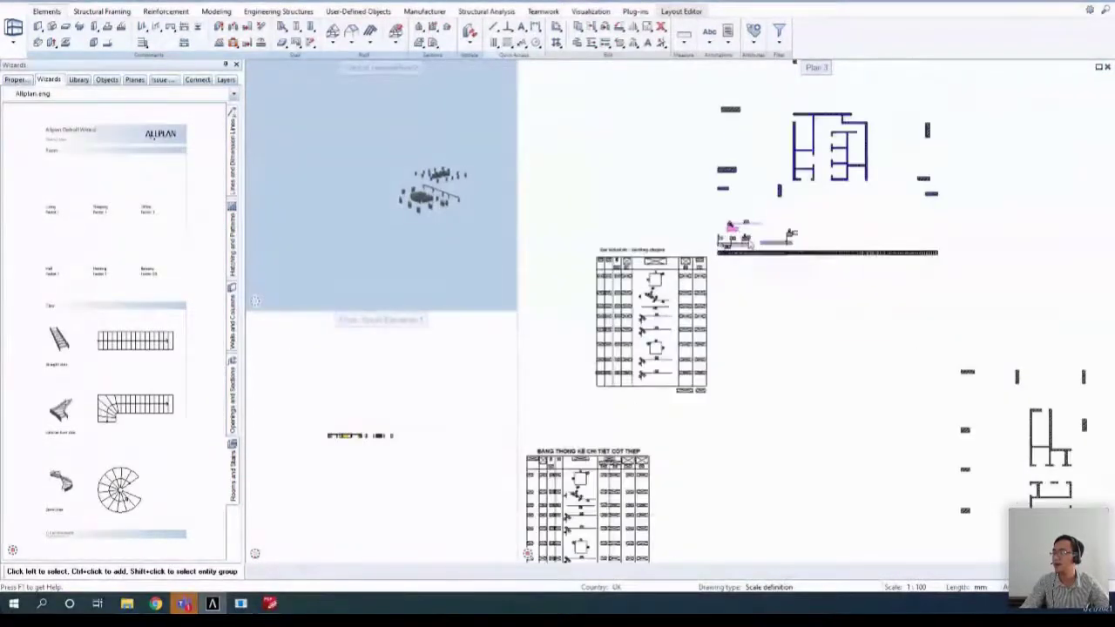
{"action": "scroll", "coordinate": [836, 209], "scroll_direction": "up", "scroll_amount": 1}
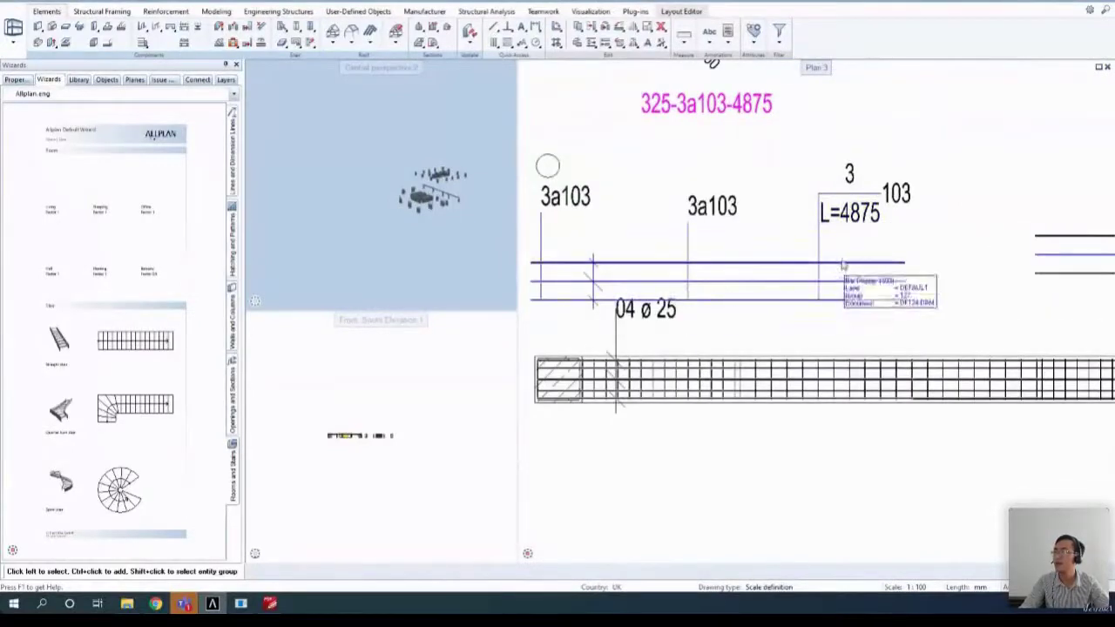
{"action": "scroll", "coordinate": [732, 274], "scroll_direction": "down", "scroll_amount": 3}
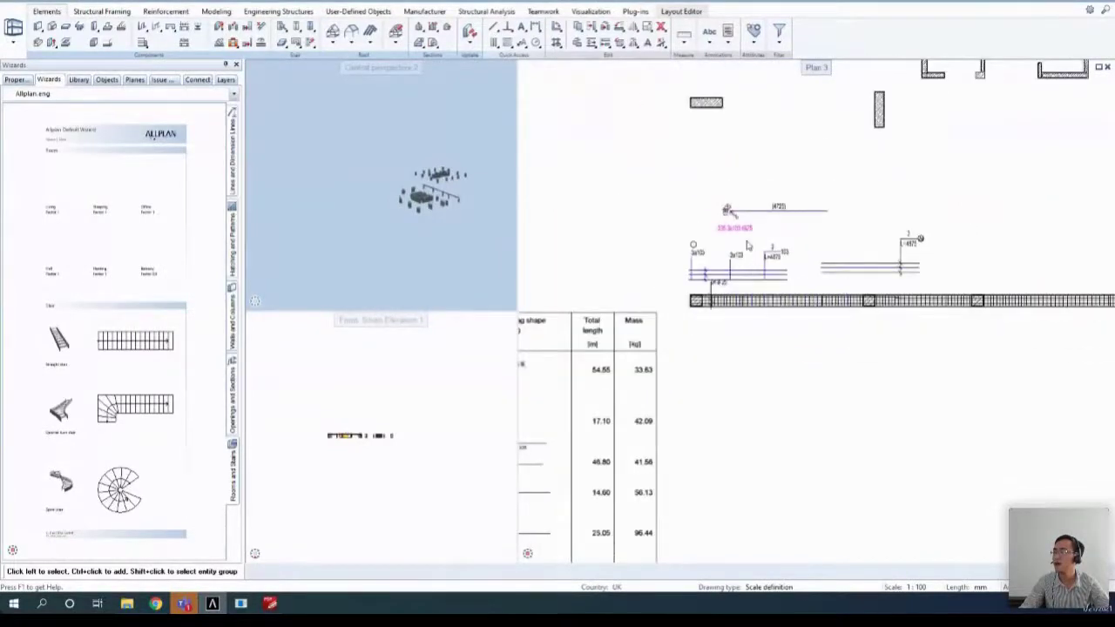
{"action": "scroll", "coordinate": [740, 235], "scroll_direction": "up", "scroll_amount": 3}
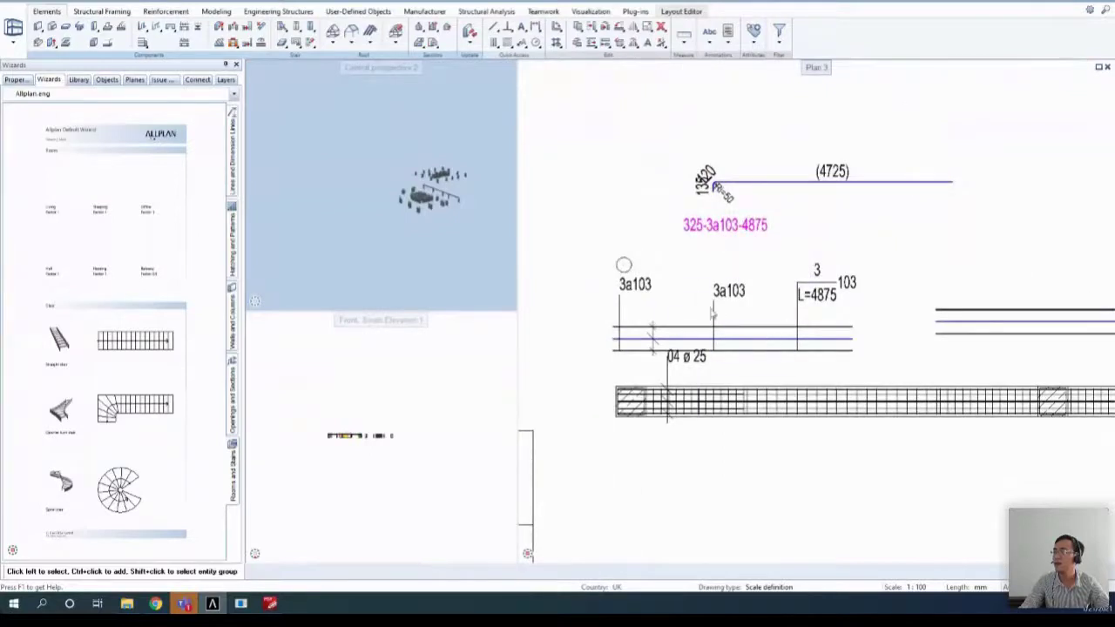
- Review the general reinforcement options and the list of available design standards
{"action": "left_click", "coordinate": [195, 3]}
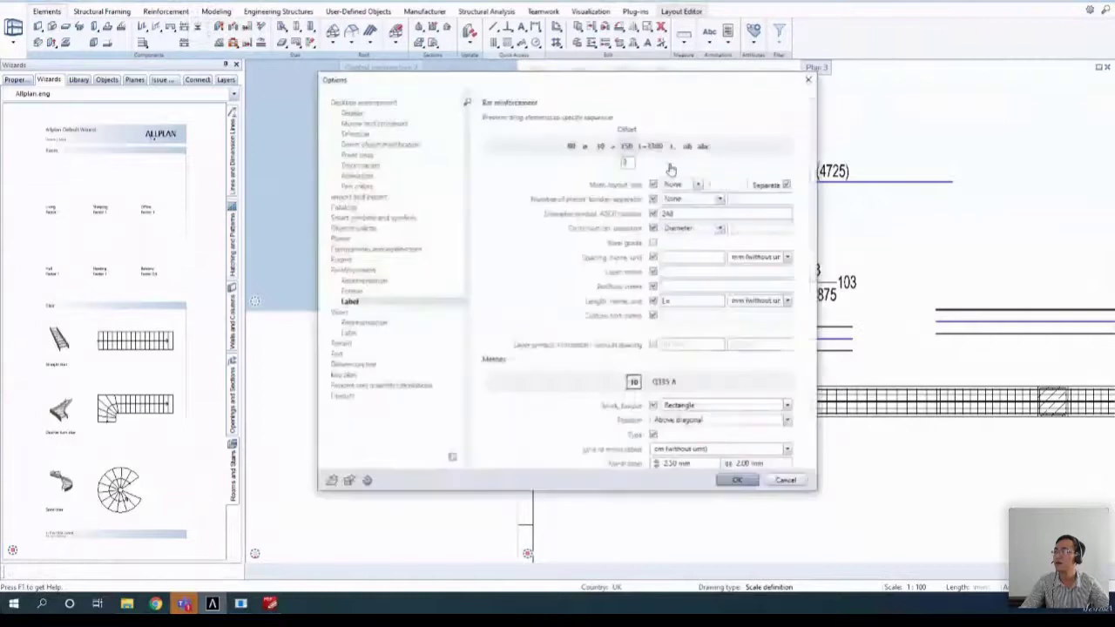
{"action": "left_click", "coordinate": [357, 270]}
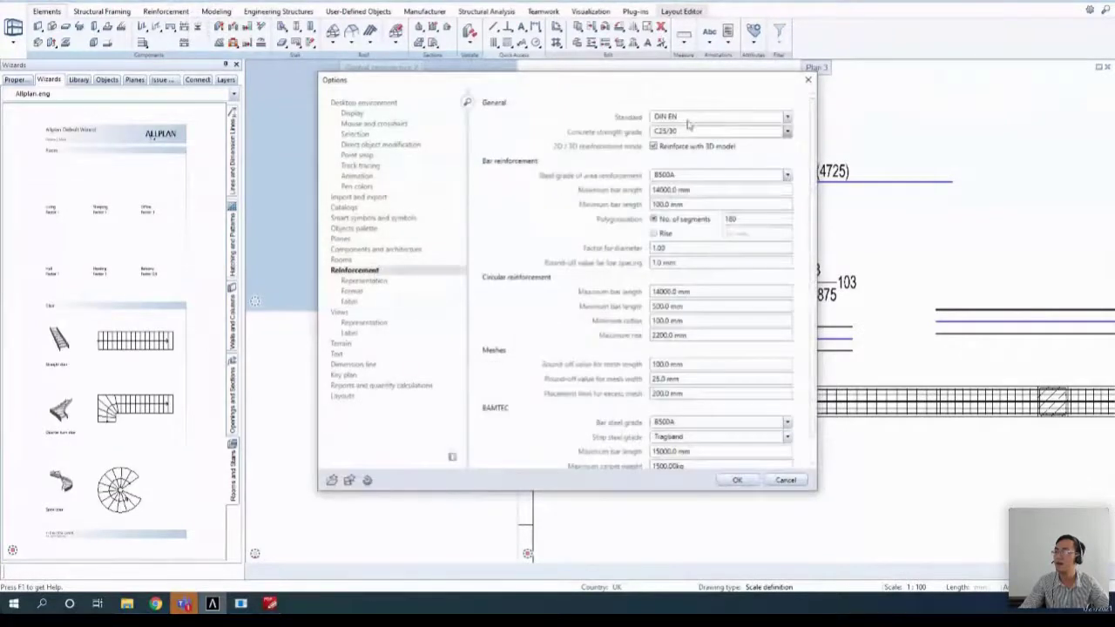
{"action": "left_click", "coordinate": [685, 117]}
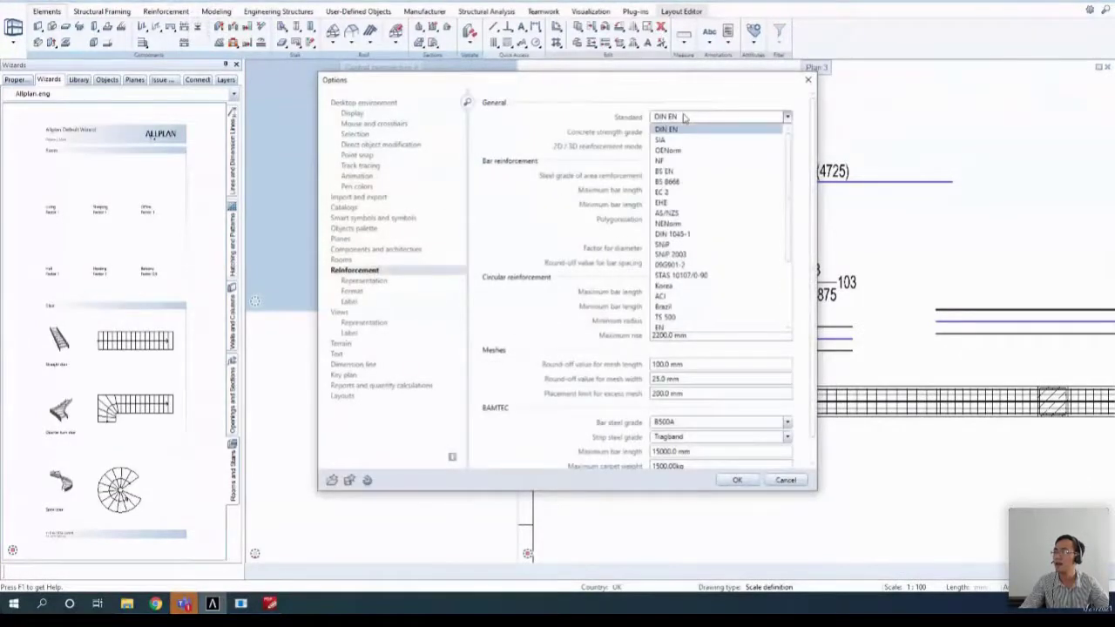
{"action": "left_click", "coordinate": [684, 117]}
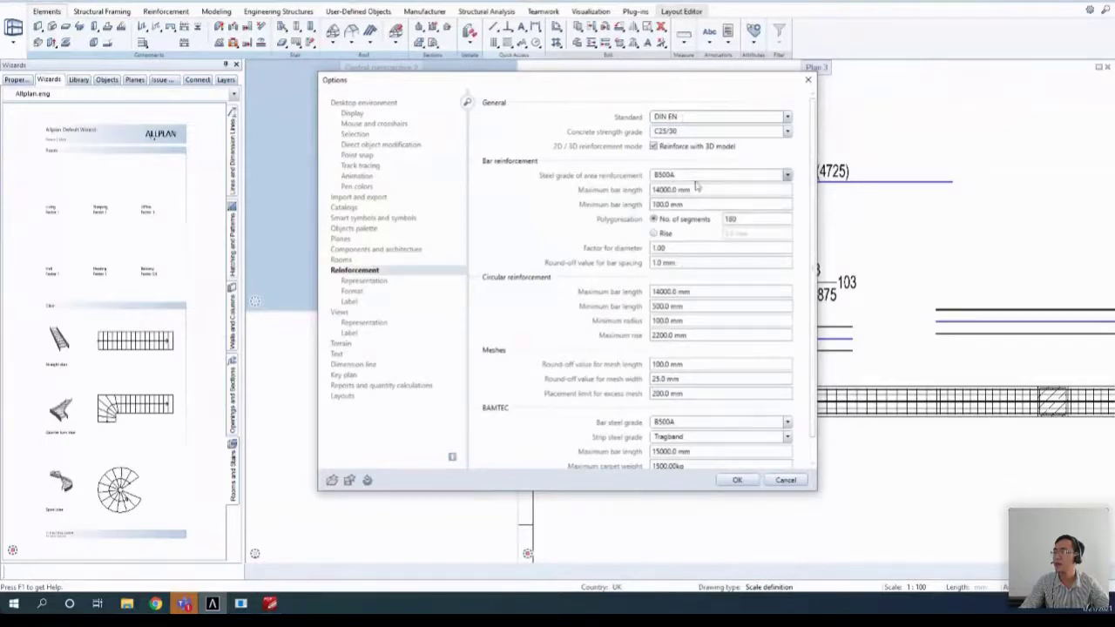
{"action": "left_click", "coordinate": [736, 481]}
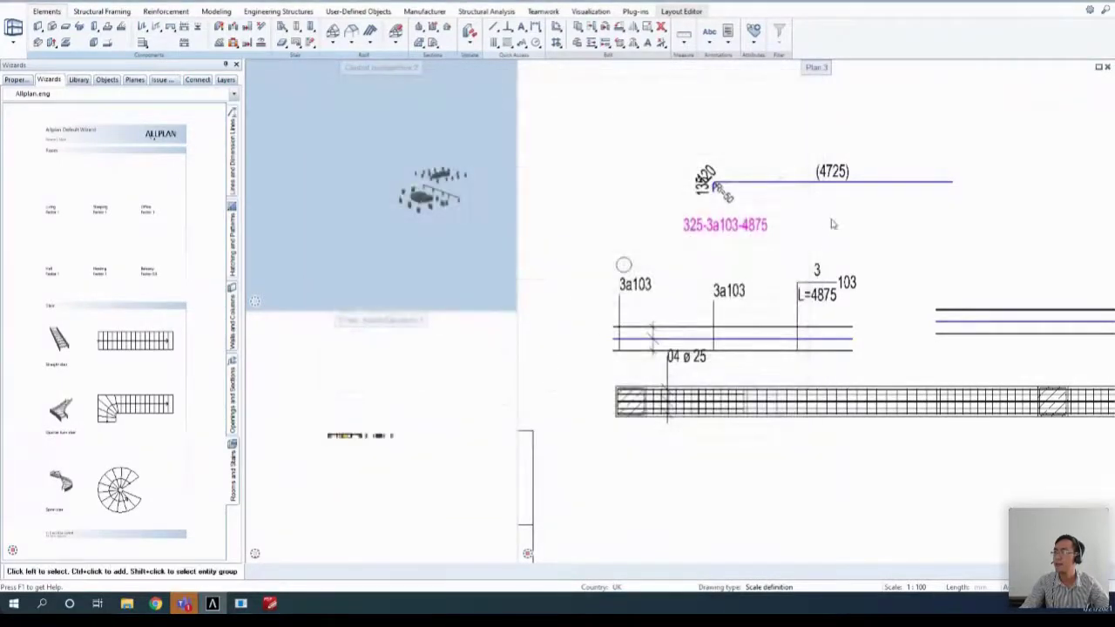
{"action": "scroll", "coordinate": [736, 222], "scroll_direction": "down", "scroll_amount": 1}
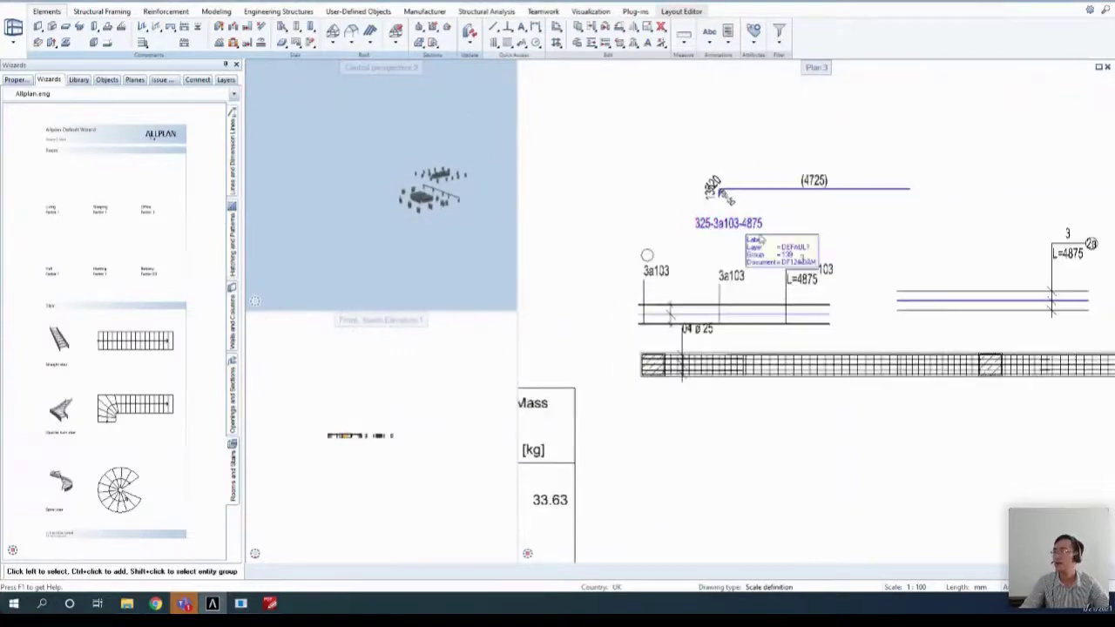
{"action": "scroll", "coordinate": [719, 259], "scroll_direction": "down", "scroll_amount": 1}
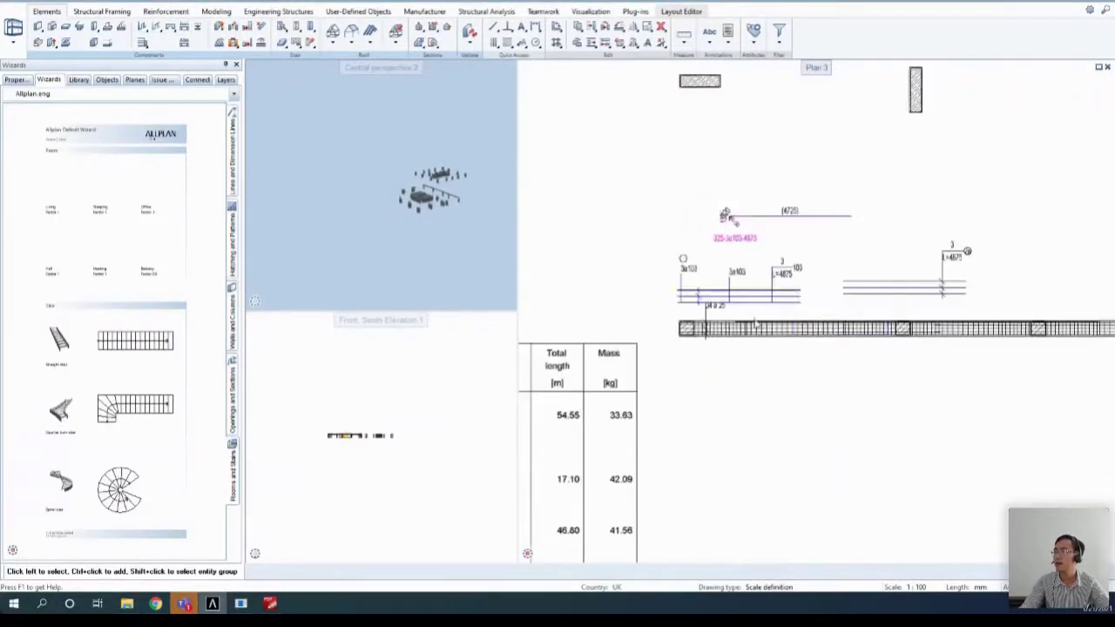
{"action": "scroll", "coordinate": [733, 288], "scroll_direction": "up", "scroll_amount": 2}
{"action": "scroll", "coordinate": [739, 347], "scroll_direction": "up", "scroll_amount": 1}
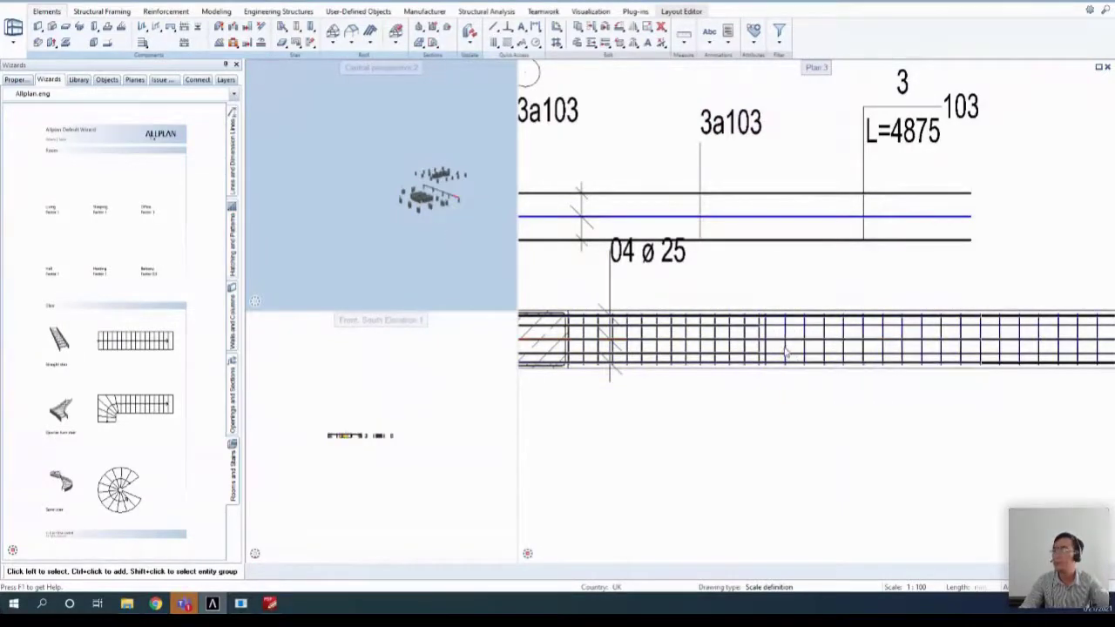
{"action": "left_click", "coordinate": [166, 12]}
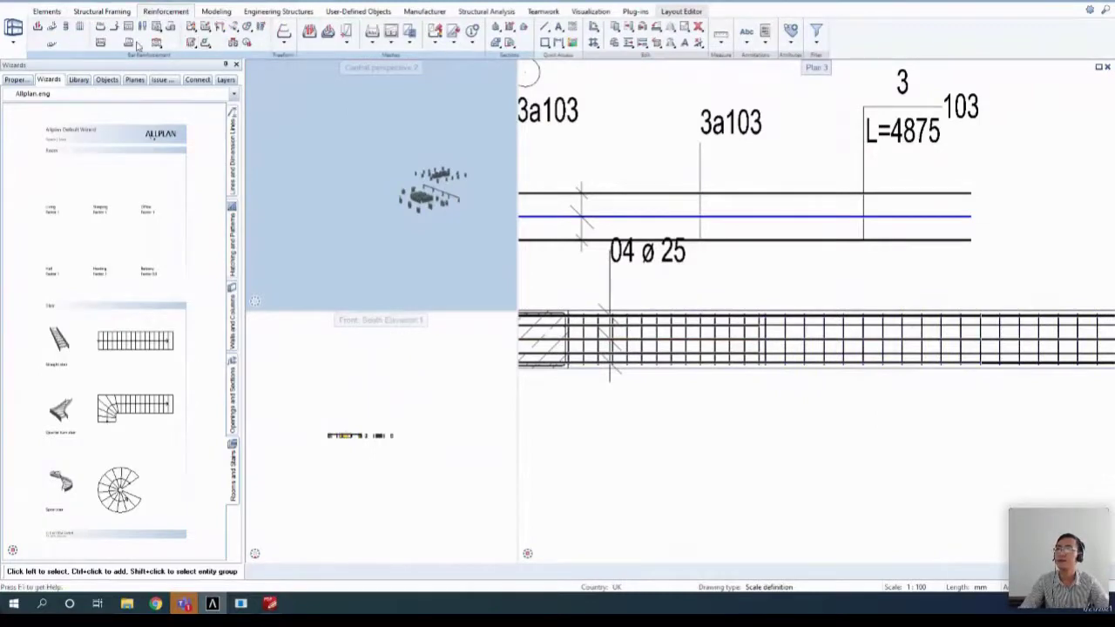
{"action": "left_click", "coordinate": [100, 44]}
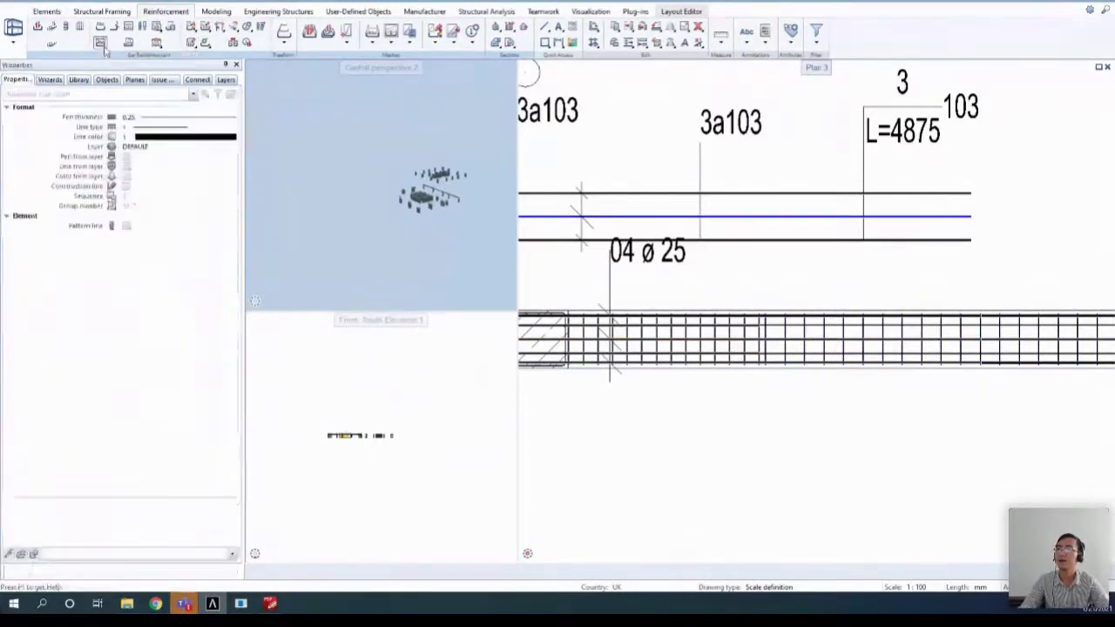
{"action": "left_click", "coordinate": [802, 345]}
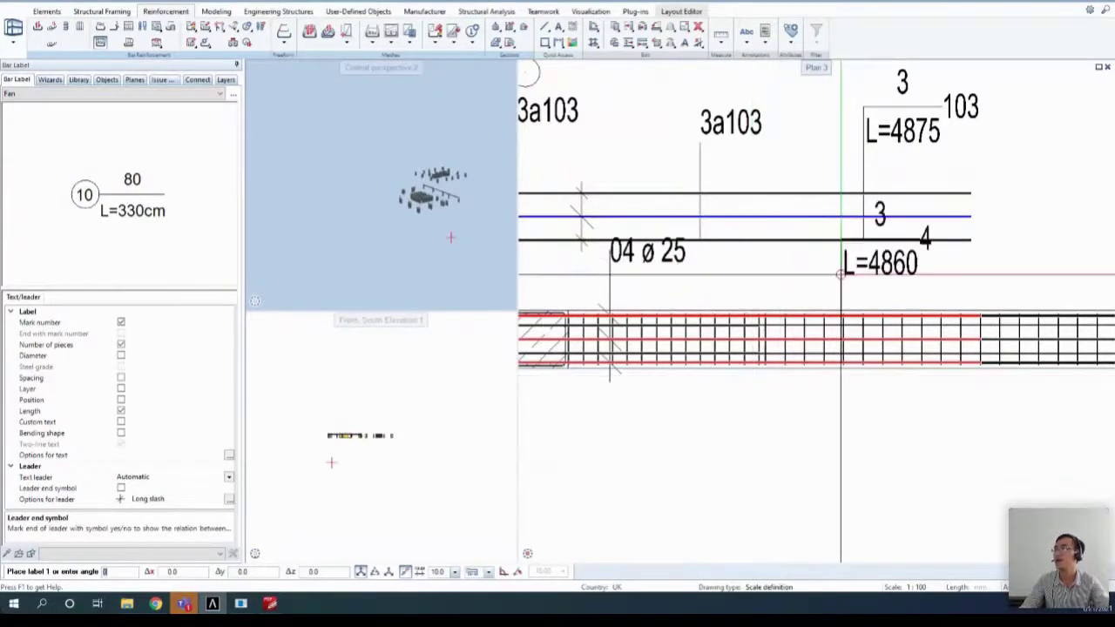
{"action": "key", "text": "Escape"}
- Set the reinforcement label options to enclose bar mark numbers in a circle
{"action": "left_click", "coordinate": [201, 13]}
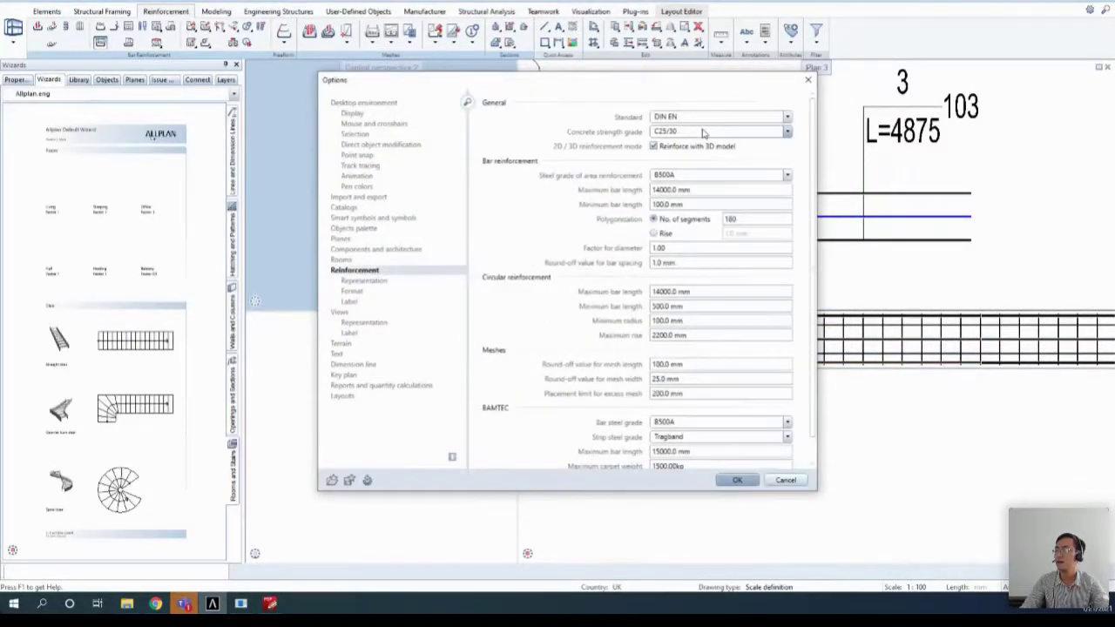
{"action": "left_click", "coordinate": [352, 301]}
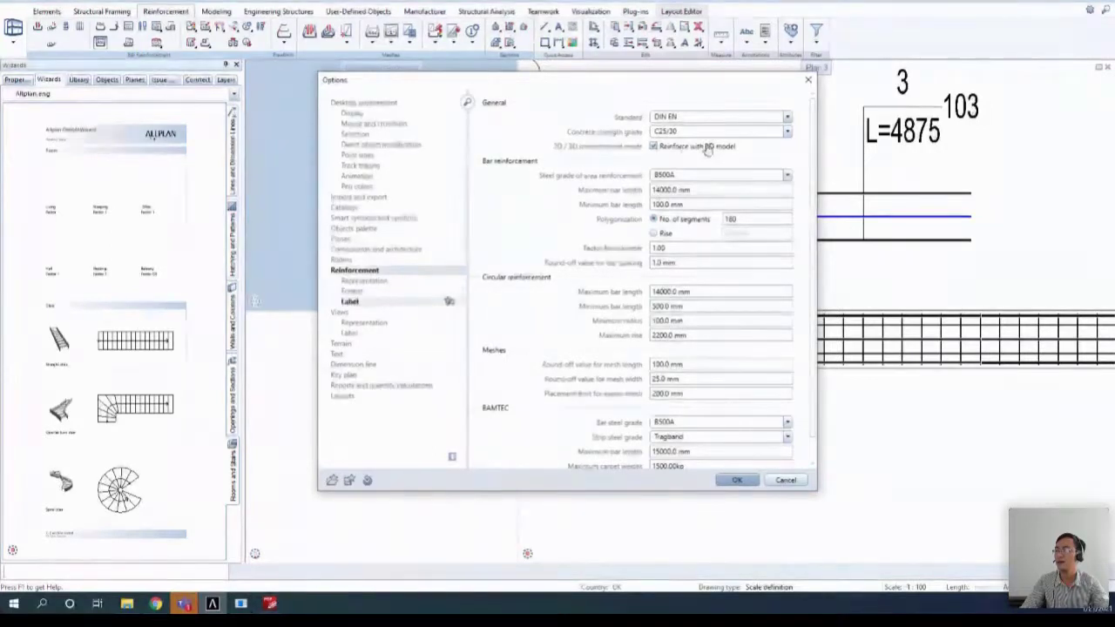
{"action": "left_click", "coordinate": [684, 185]}
{"action": "left_click", "coordinate": [682, 228]}
{"action": "left_click", "coordinate": [736, 481]}
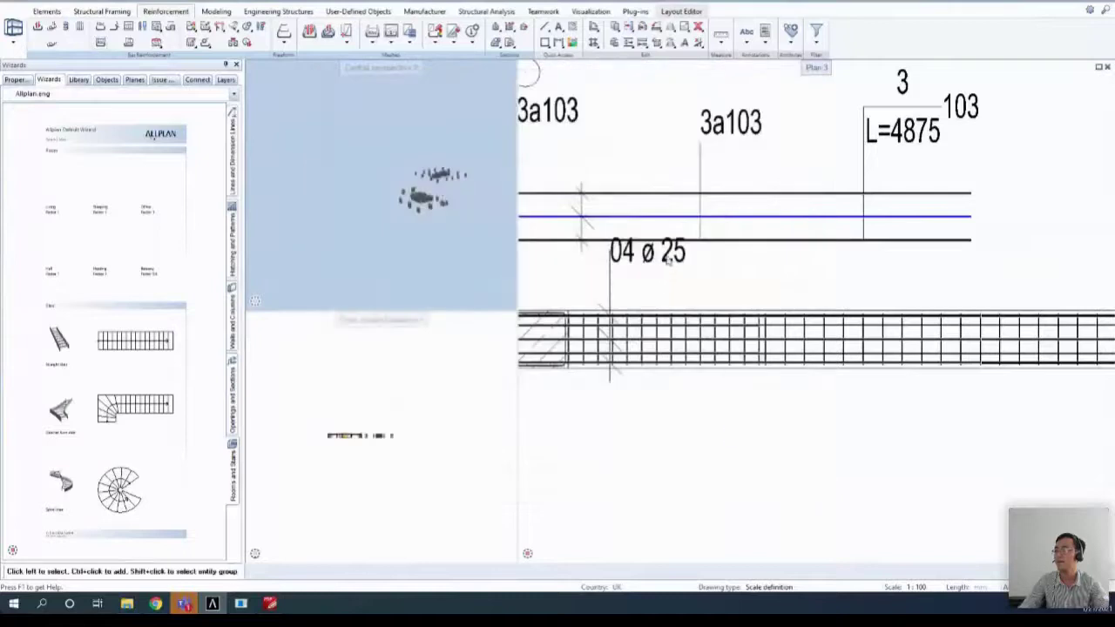
- Label the mark 22 longitudinal bars with mark number, piece count and length below the beam, with the leader end symbol enabled
{"action": "left_click", "coordinate": [785, 352]}
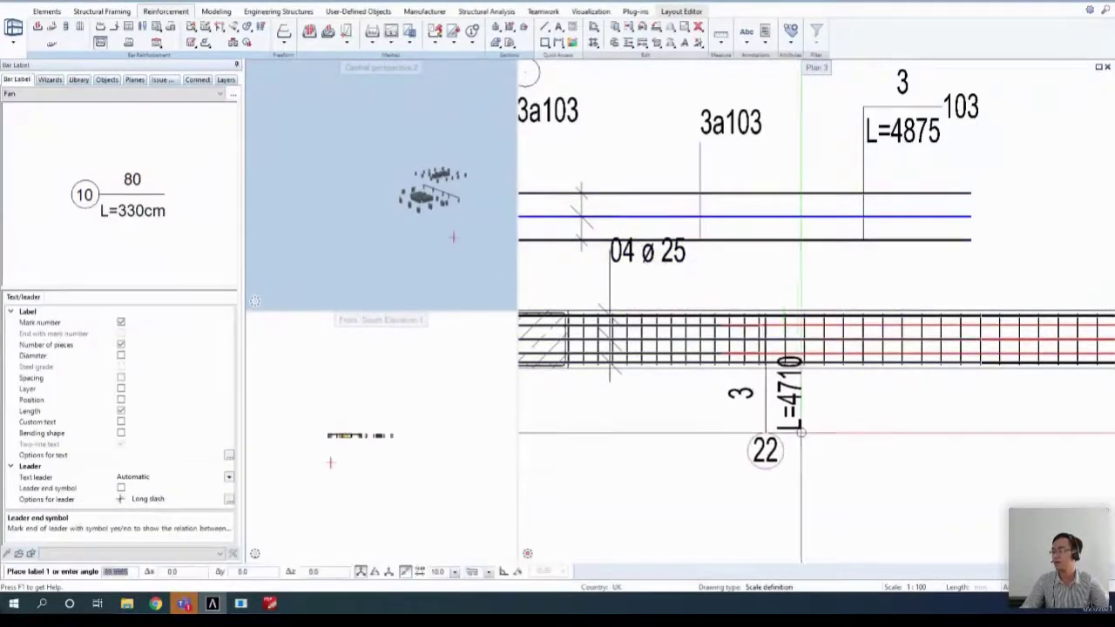
{"action": "key", "text": "Escape"}
{"action": "left_click", "coordinate": [800, 424]}
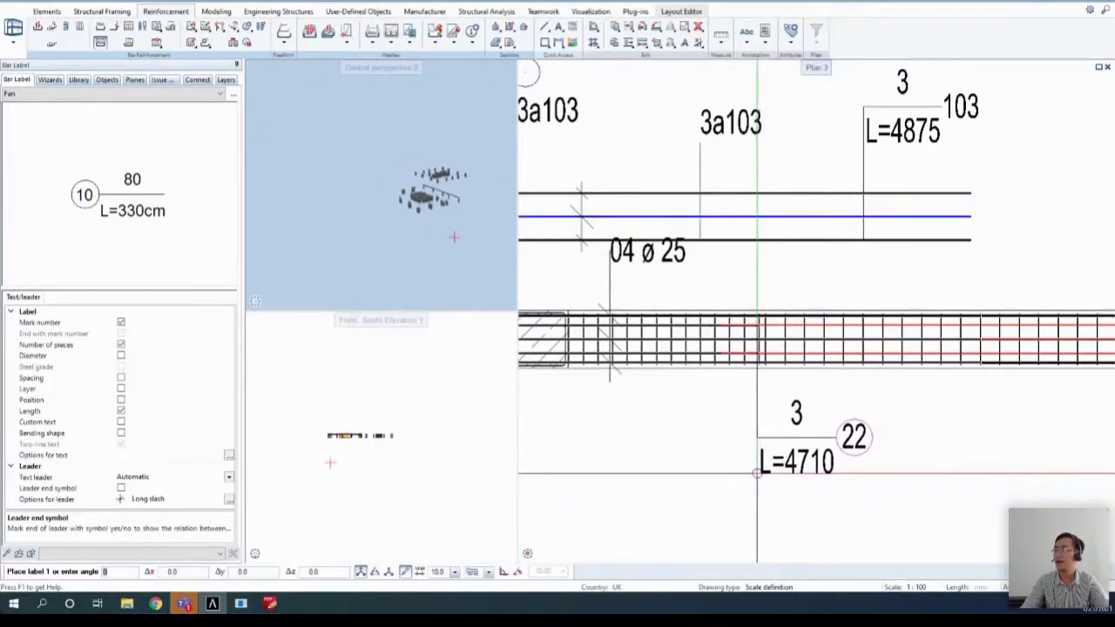
{"action": "scroll", "coordinate": [765, 411], "scroll_direction": "down", "scroll_amount": 3}
{"action": "scroll", "coordinate": [763, 410], "scroll_direction": "up", "scroll_amount": 3}
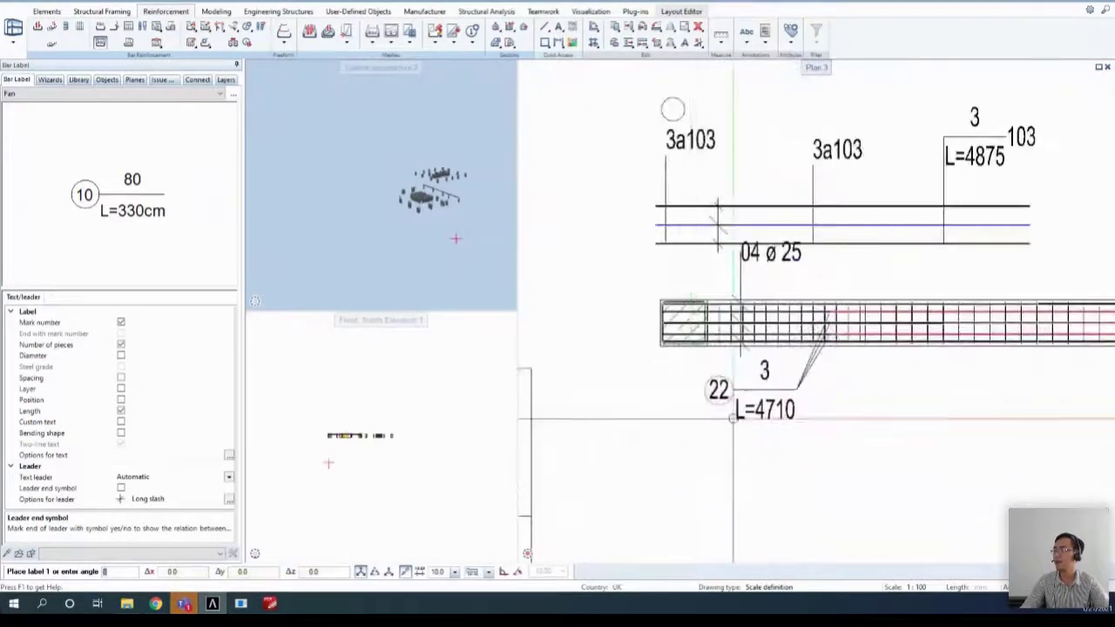
{"action": "scroll", "coordinate": [941, 410], "scroll_direction": "up", "scroll_amount": 3}
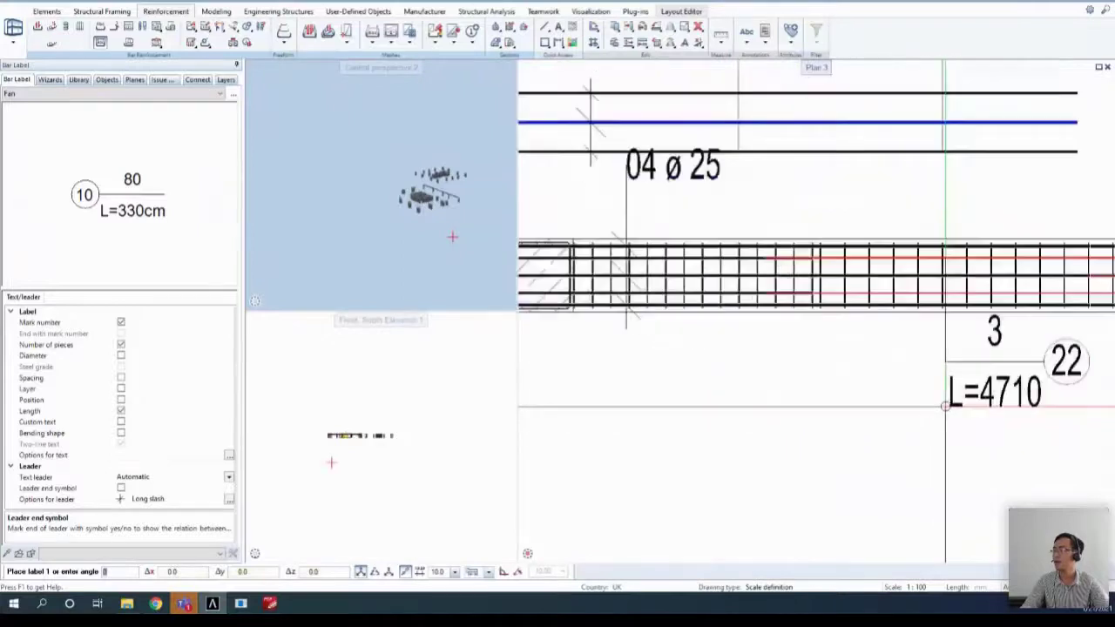
{"action": "left_click", "coordinate": [121, 488]}
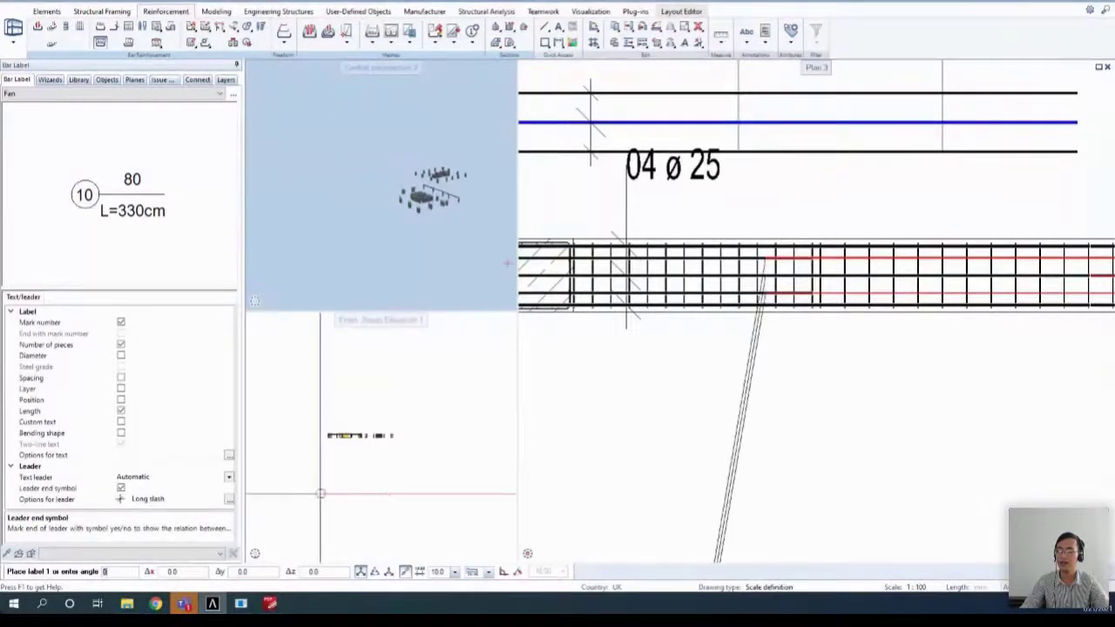
{"action": "left_click", "coordinate": [853, 433]}
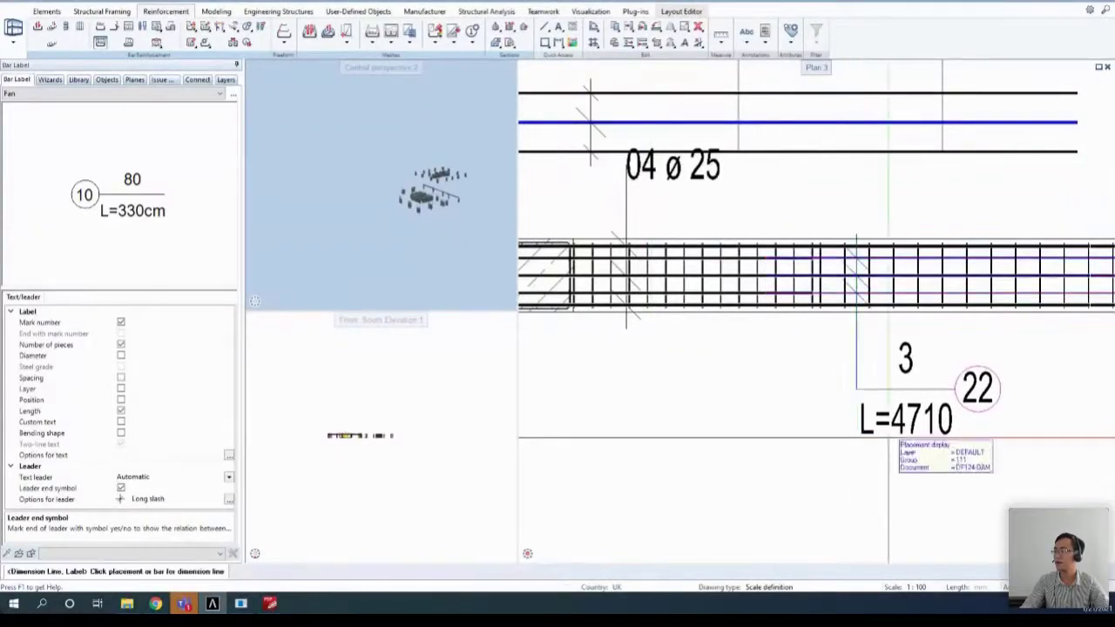
{"action": "scroll", "coordinate": [871, 266], "scroll_direction": "up", "scroll_amount": 3}
{"action": "scroll", "coordinate": [824, 244], "scroll_direction": "down", "scroll_amount": 3}
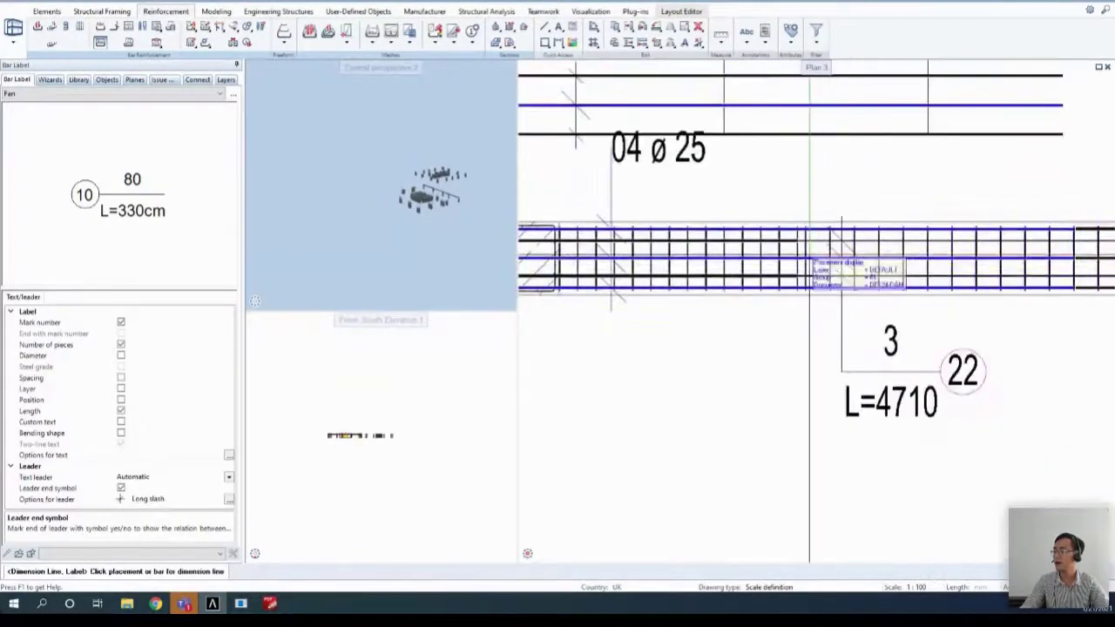
{"action": "scroll", "coordinate": [950, 388], "scroll_direction": "up", "scroll_amount": 2}
{"action": "scroll", "coordinate": [986, 401], "scroll_direction": "up", "scroll_amount": 2}
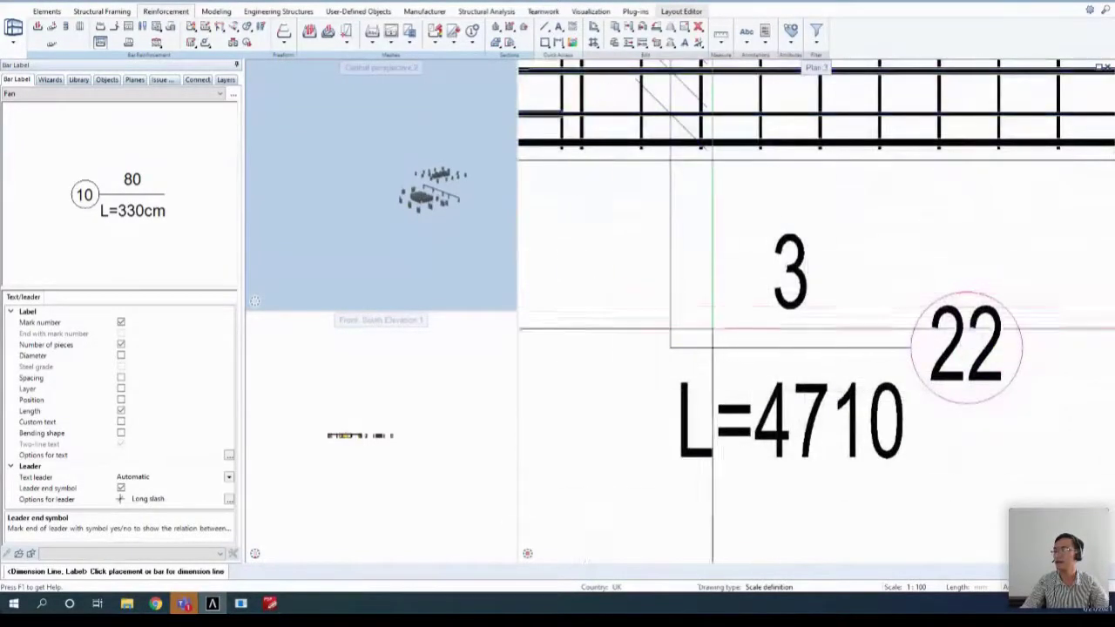
{"action": "scroll", "coordinate": [728, 257], "scroll_direction": "down", "scroll_amount": 4}
{"action": "key", "text": "Escape"}
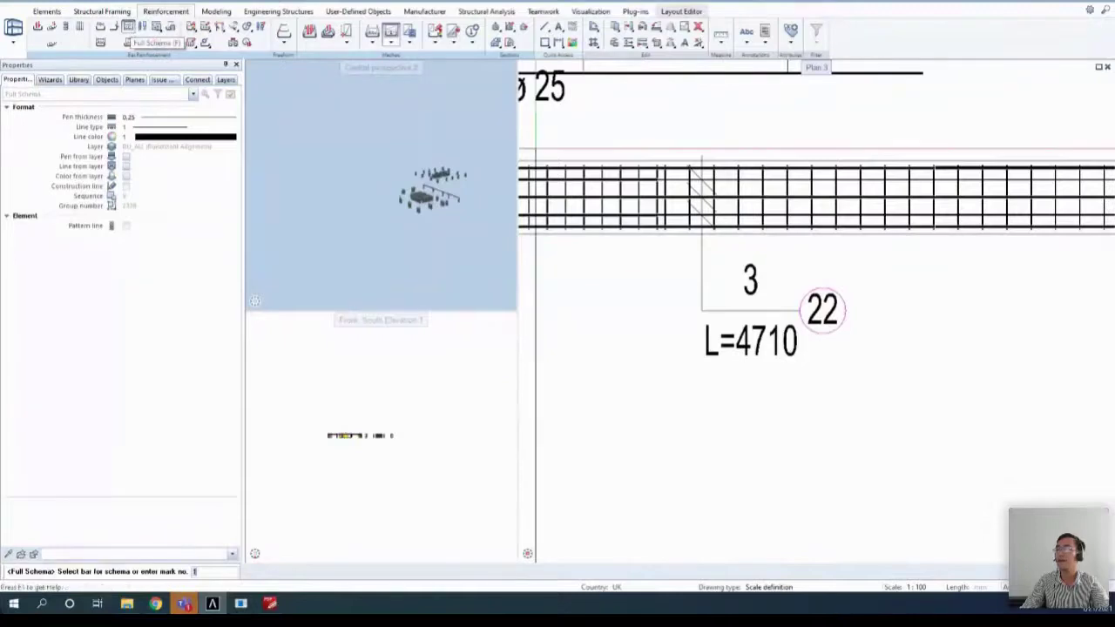
- Place a full schema of the mark 22 longitudinal bar below the reinforced beam and inspect its label text
{"action": "left_click", "coordinate": [730, 200]}
{"action": "scroll", "coordinate": [731, 287], "scroll_direction": "down", "scroll_amount": 3}
{"action": "scroll", "coordinate": [702, 346], "scroll_direction": "up", "scroll_amount": 3}
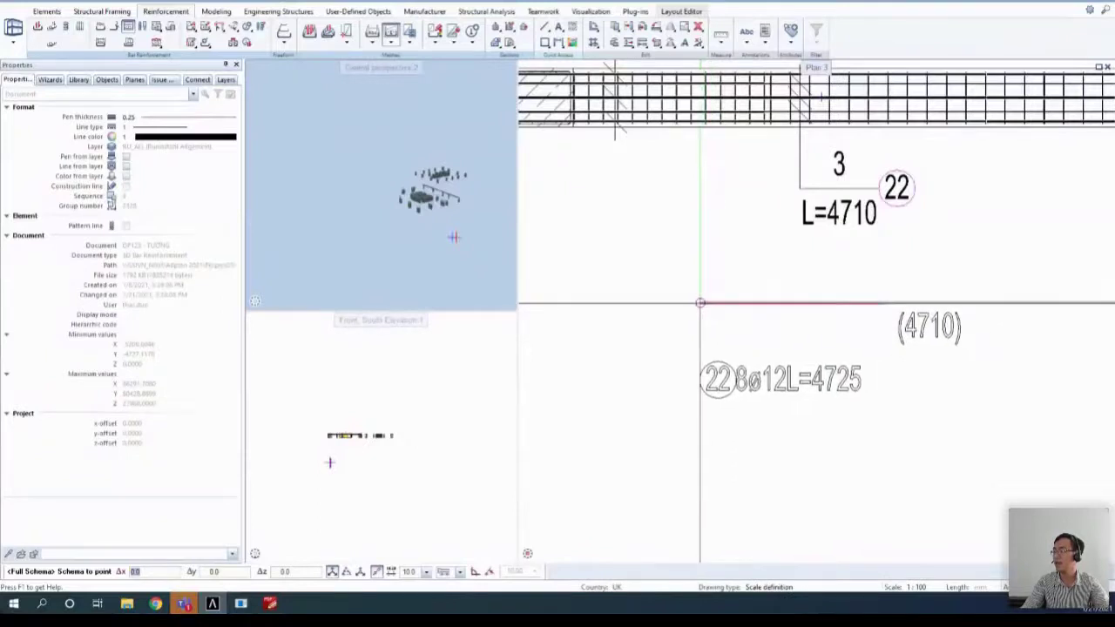
{"action": "scroll", "coordinate": [691, 294], "scroll_direction": "up", "scroll_amount": 1}
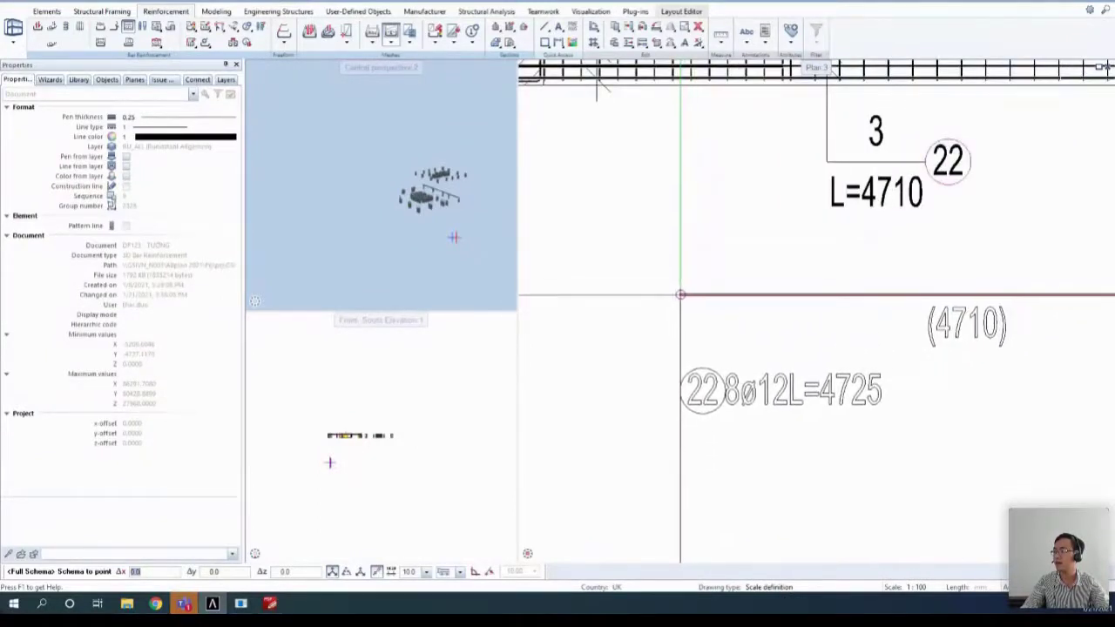
{"action": "left_click", "coordinate": [673, 281]}
{"action": "scroll", "coordinate": [737, 344], "scroll_direction": "up", "scroll_amount": 3}
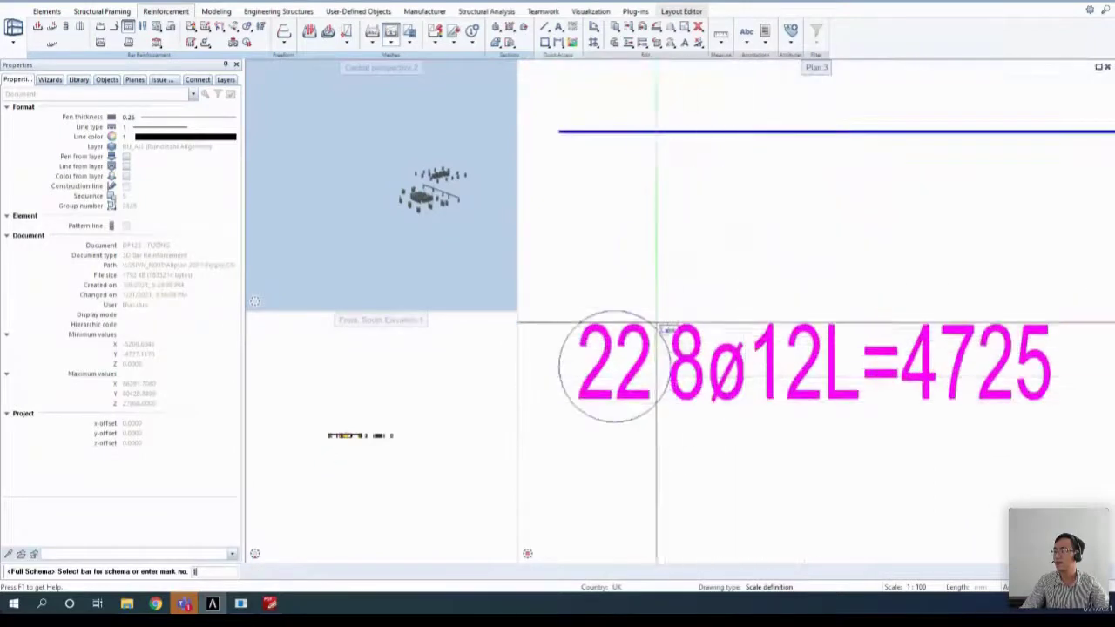
{"action": "scroll", "coordinate": [697, 357], "scroll_direction": "down", "scroll_amount": 3}
{"action": "scroll", "coordinate": [723, 359], "scroll_direction": "up", "scroll_amount": 3}
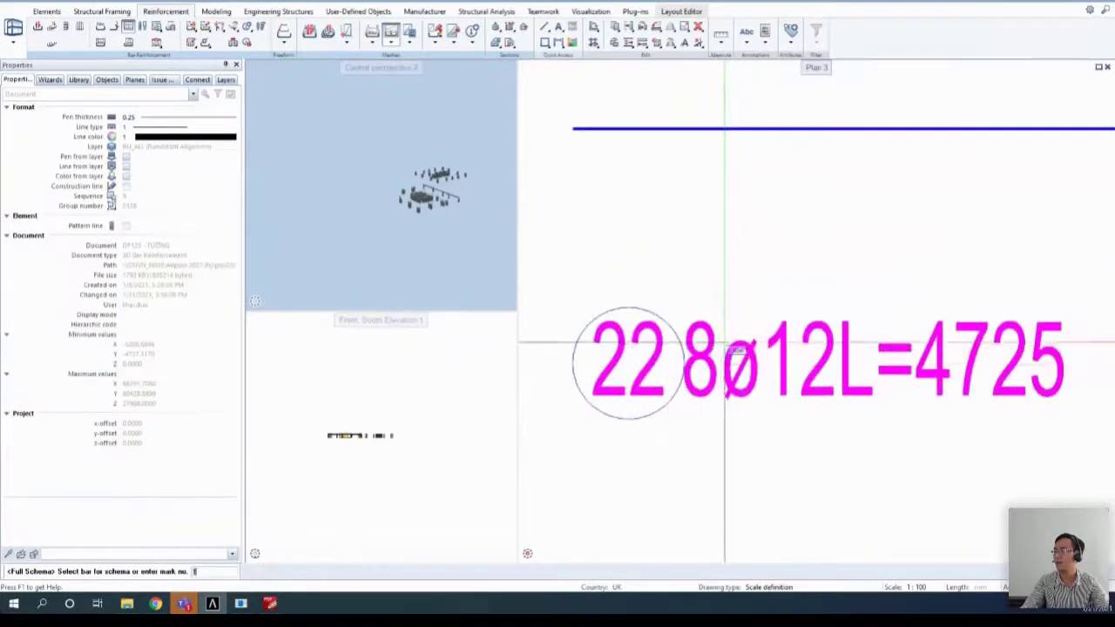
- In the bar reinforcement label options, turn off the separate mark number and set the space after the diameter to 1
{"action": "left_click", "coordinate": [204, 2]}
{"action": "left_click", "coordinate": [214, 7]}
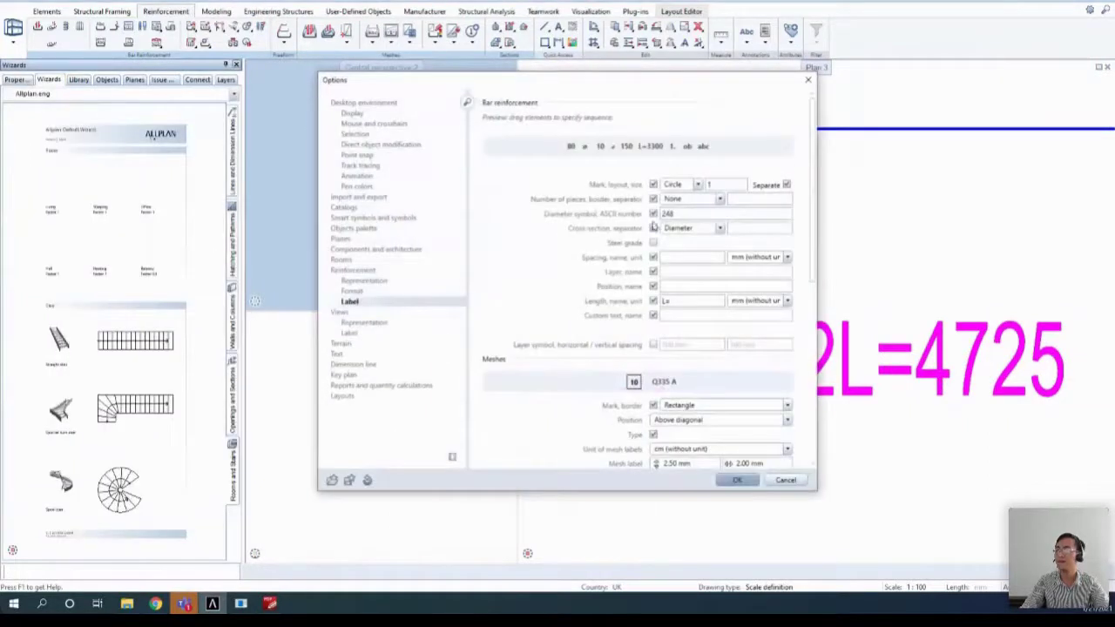
{"action": "left_click_drag", "start_coordinate": [646, 91], "coordinate": [421, 97]}
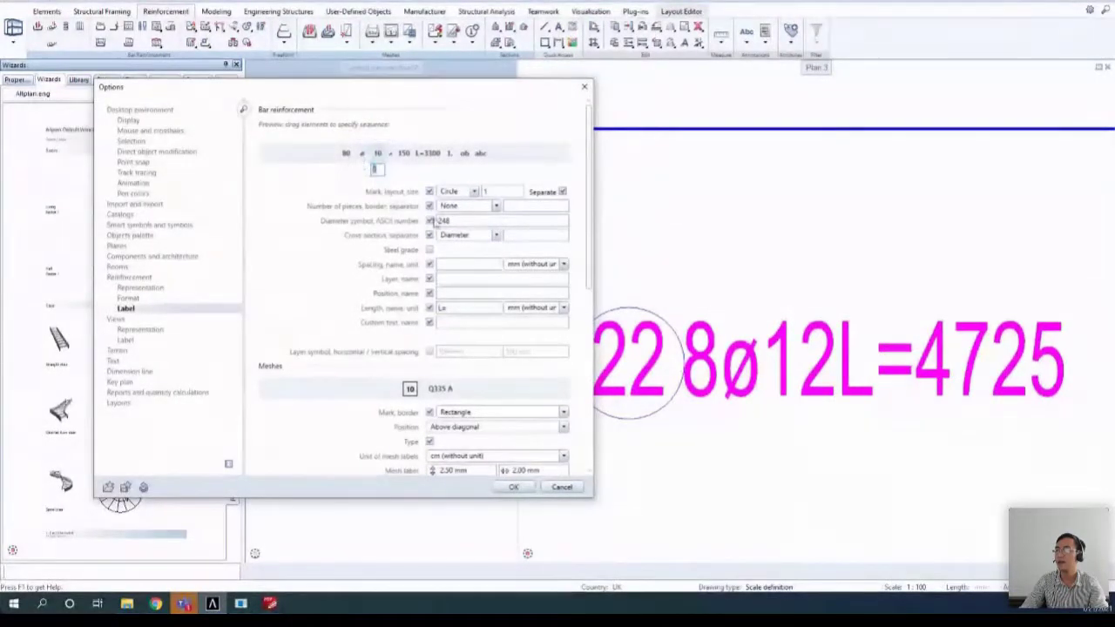
{"action": "left_click", "coordinate": [429, 208]}
{"action": "left_click", "coordinate": [430, 208]}
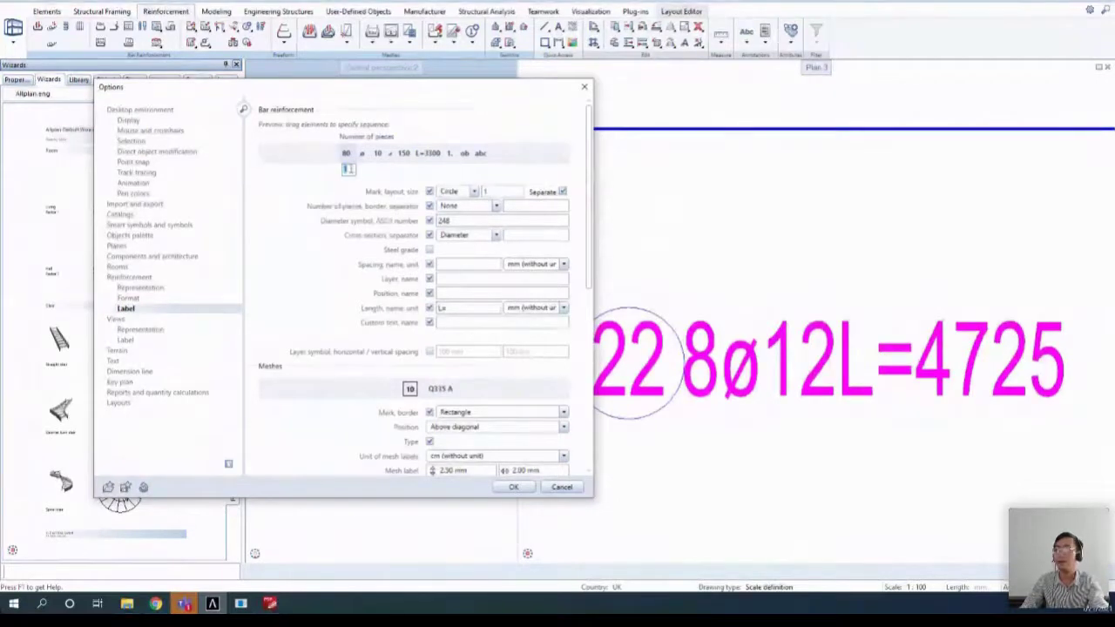
{"action": "left_click", "coordinate": [563, 192]}
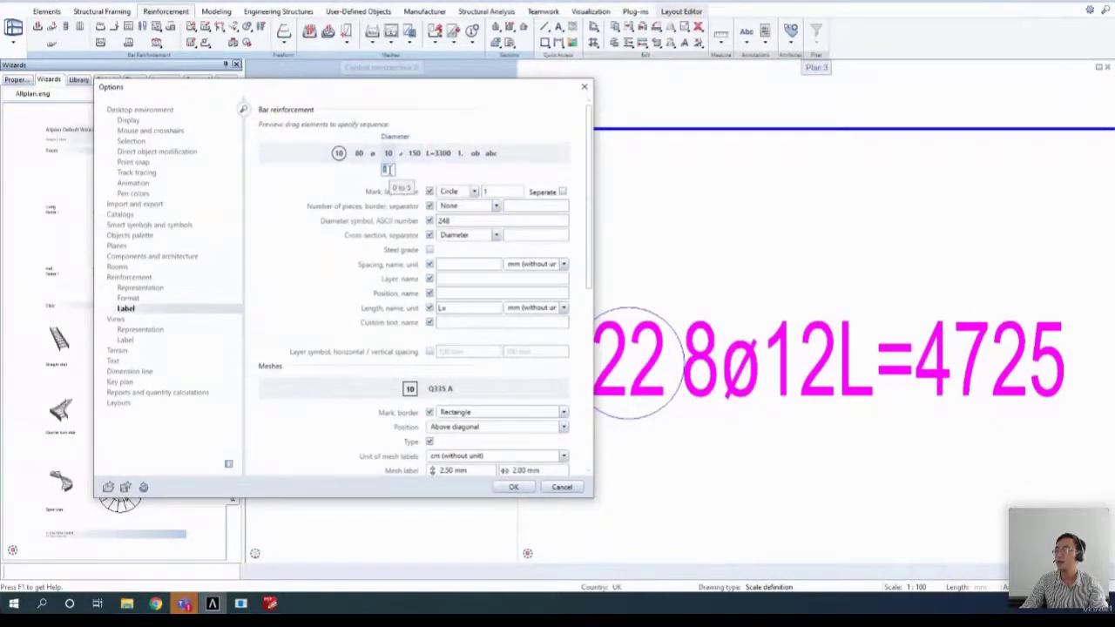
{"action": "left_click_drag", "start_coordinate": [390, 174], "coordinate": [389, 196]}
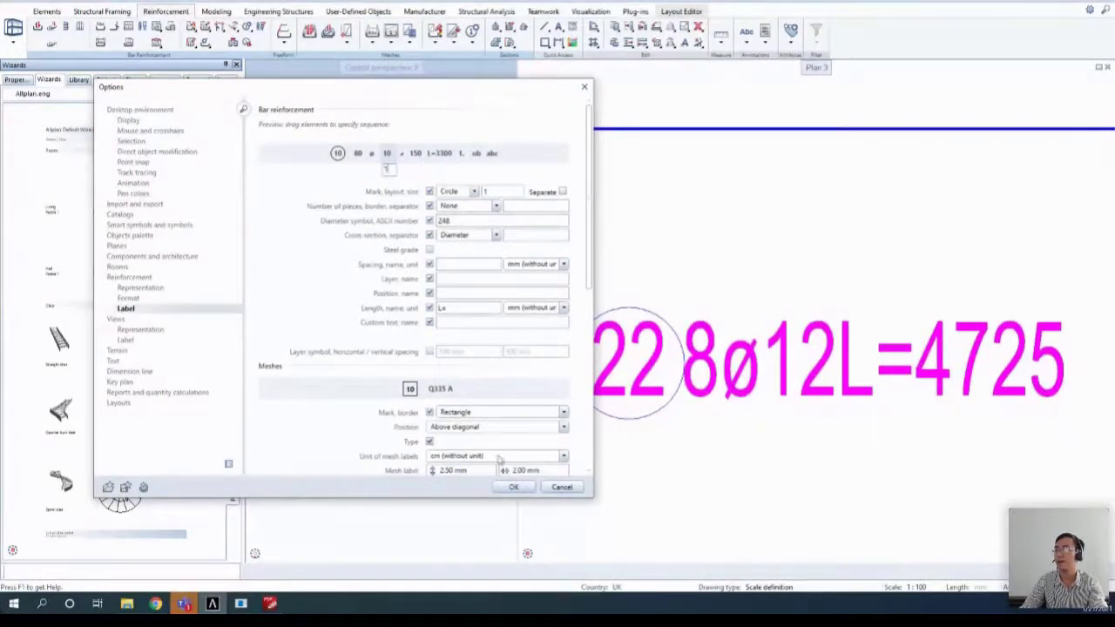
{"action": "left_click", "coordinate": [514, 487]}
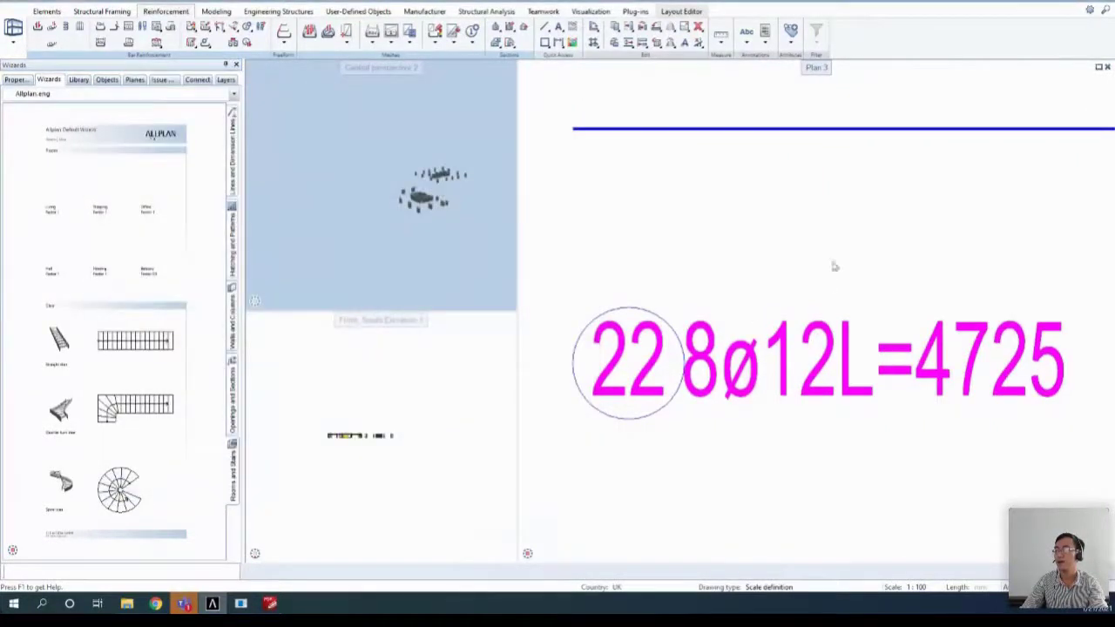
{"action": "left_click", "coordinate": [784, 131]}
{"action": "key", "text": "Delete"}
{"action": "scroll", "coordinate": [697, 191], "scroll_direction": "down", "scroll_amount": 4}
{"action": "scroll", "coordinate": [710, 191], "scroll_direction": "up", "scroll_amount": 3}
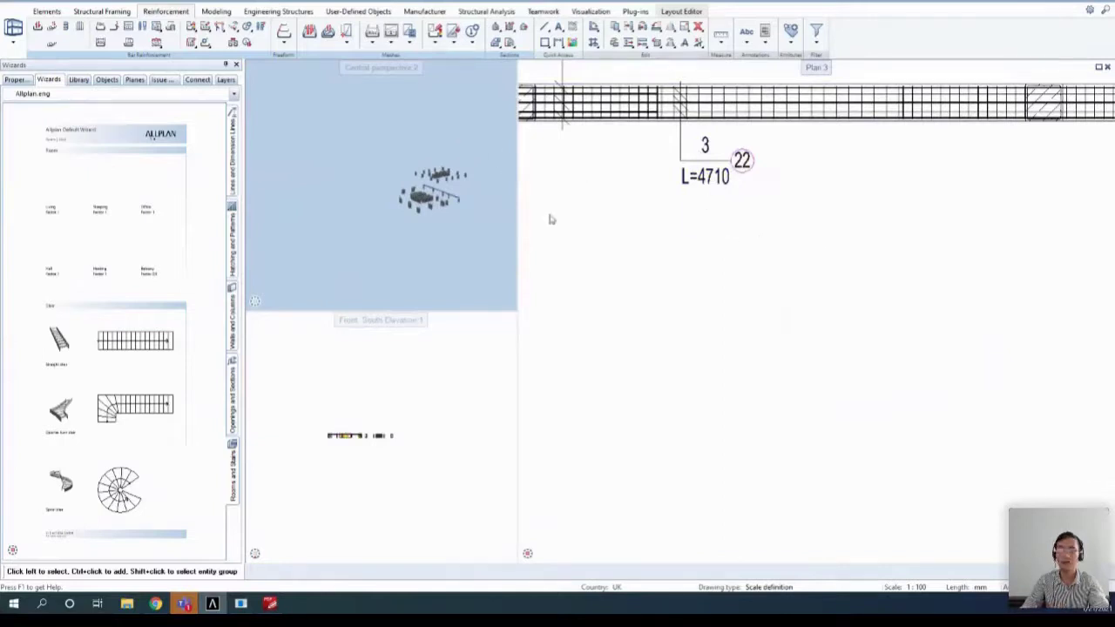
{"action": "key", "text": "ctrl+z"}
{"action": "scroll", "coordinate": [734, 241], "scroll_direction": "up", "scroll_amount": 1}
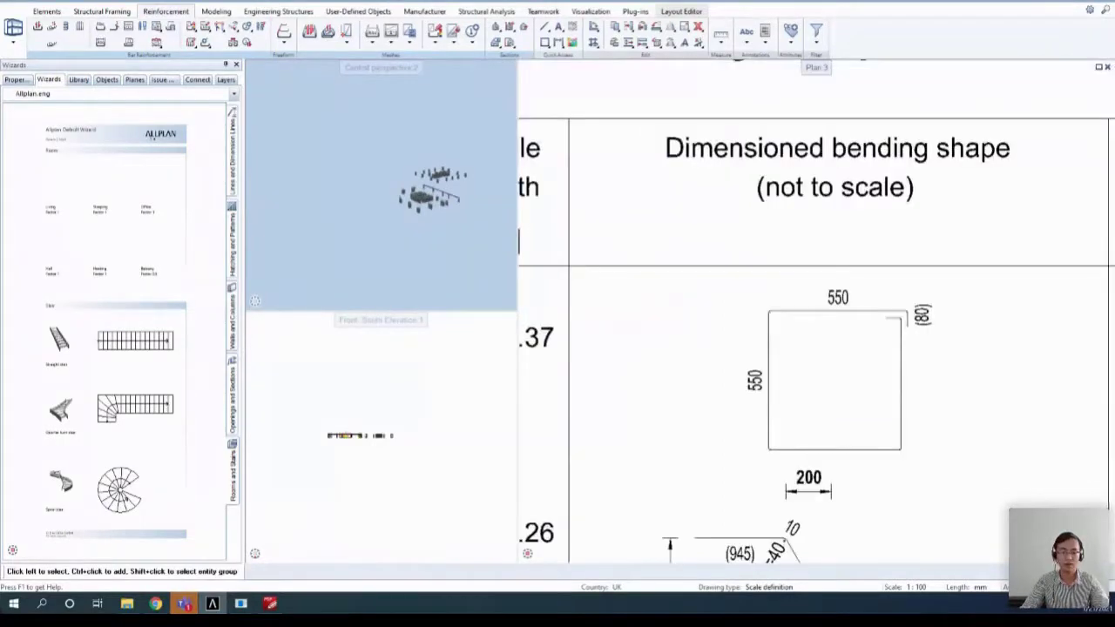
- Stretch the left end of the mark 22 bar schema outward by 500 mm
{"action": "key", "text": "s"}
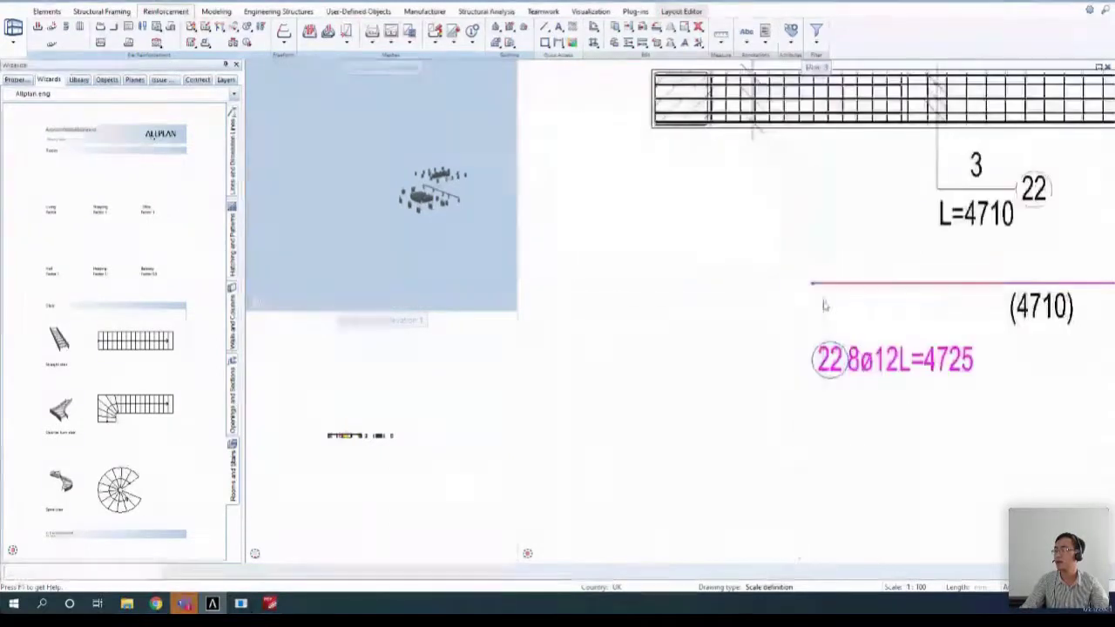
{"action": "left_click_drag", "start_coordinate": [822, 304], "coordinate": [811, 283]}
{"action": "left_click", "coordinate": [811, 304]}
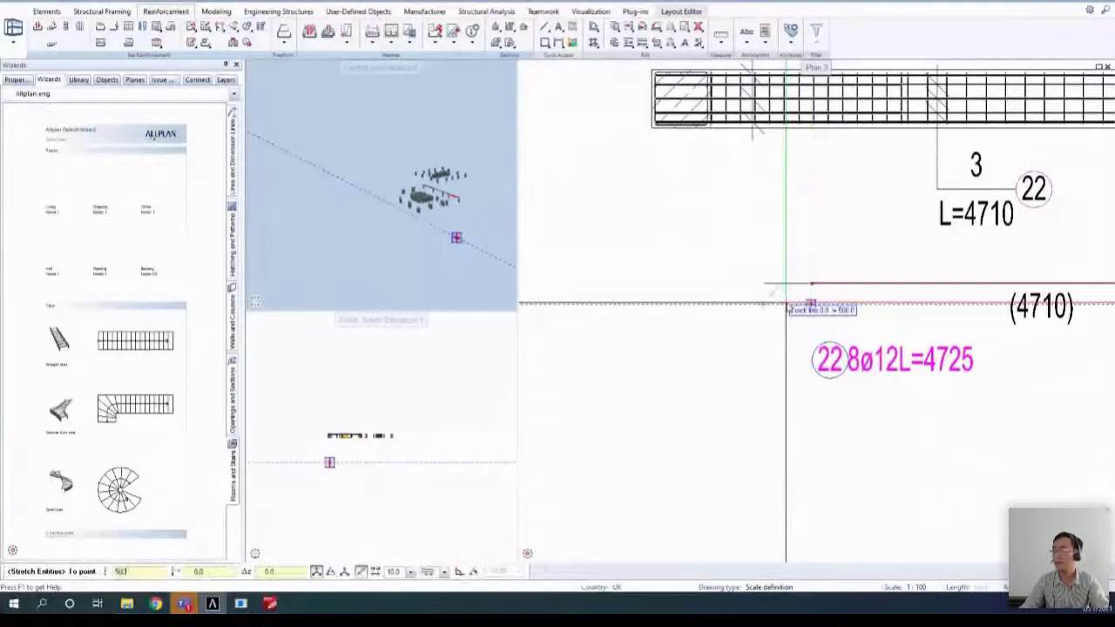
{"action": "key", "text": "Return"}
{"action": "scroll", "coordinate": [881, 306], "scroll_direction": "up", "scroll_amount": 1}
{"action": "scroll", "coordinate": [881, 306], "scroll_direction": "down", "scroll_amount": 1}
{"action": "key", "text": "Escape"}
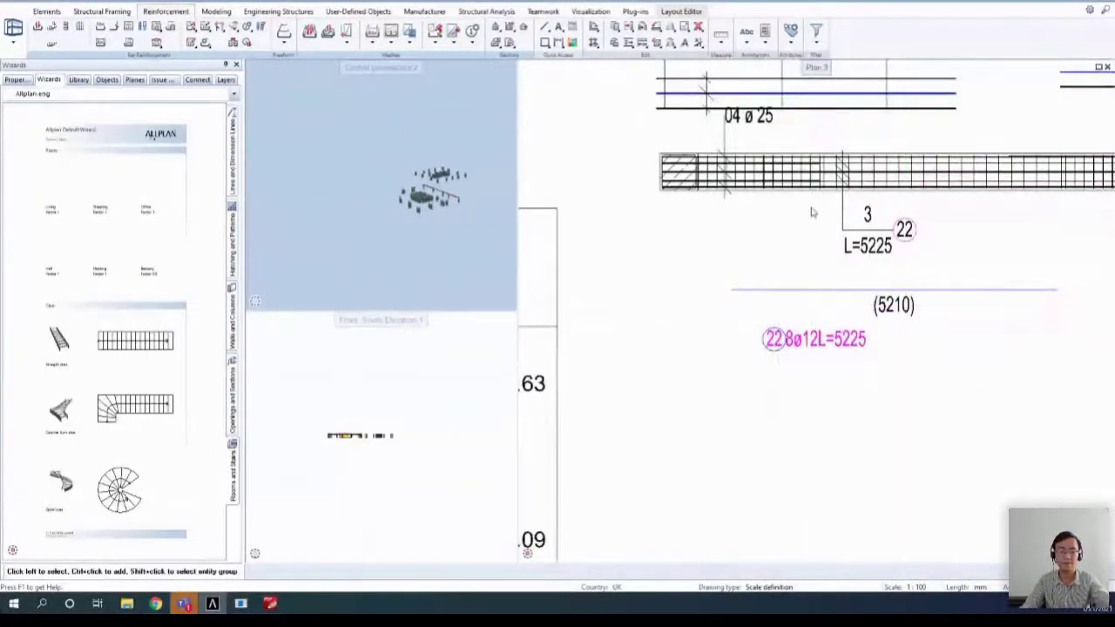
- Place a full schema of the mark 4 ø25 bar below the mark 22 schema and inspect its label spacing
{"action": "left_click", "coordinate": [391, 31]}
{"action": "left_click", "coordinate": [874, 172]}
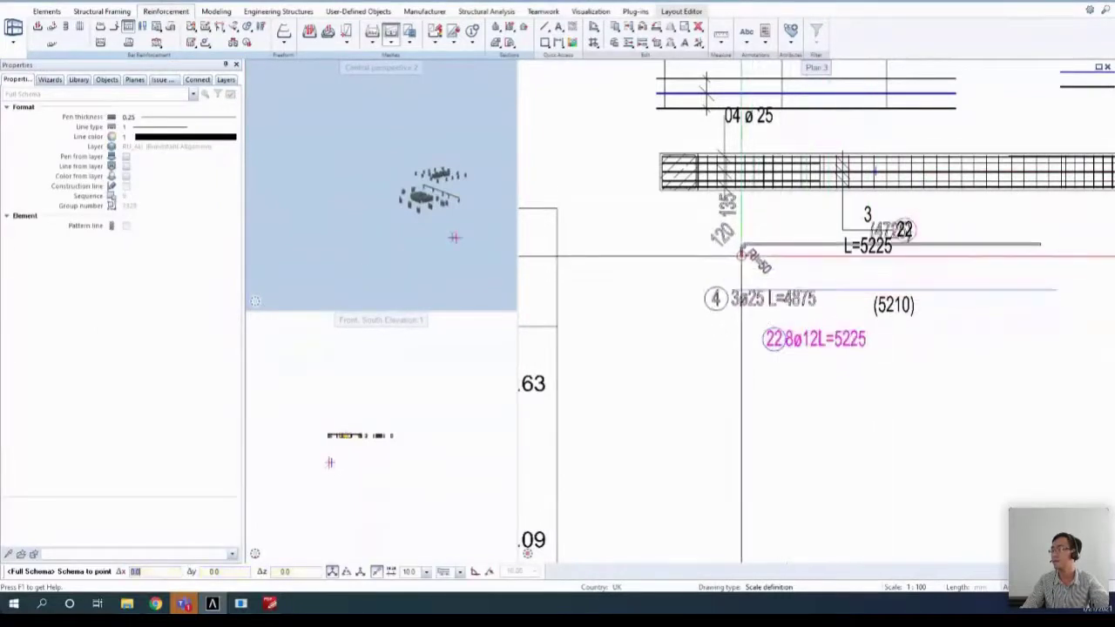
{"action": "scroll", "coordinate": [741, 250], "scroll_direction": "down", "scroll_amount": 1}
{"action": "left_click", "coordinate": [739, 370]}
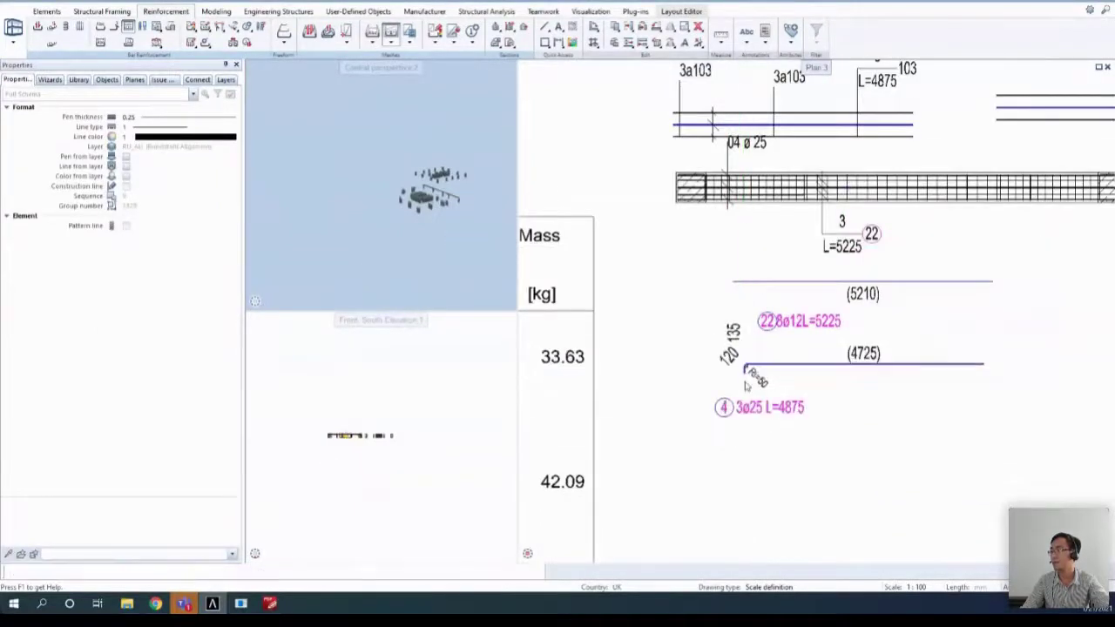
{"action": "scroll", "coordinate": [741, 425], "scroll_direction": "up", "scroll_amount": 1}
{"action": "scroll", "coordinate": [758, 409], "scroll_direction": "up", "scroll_amount": 2}
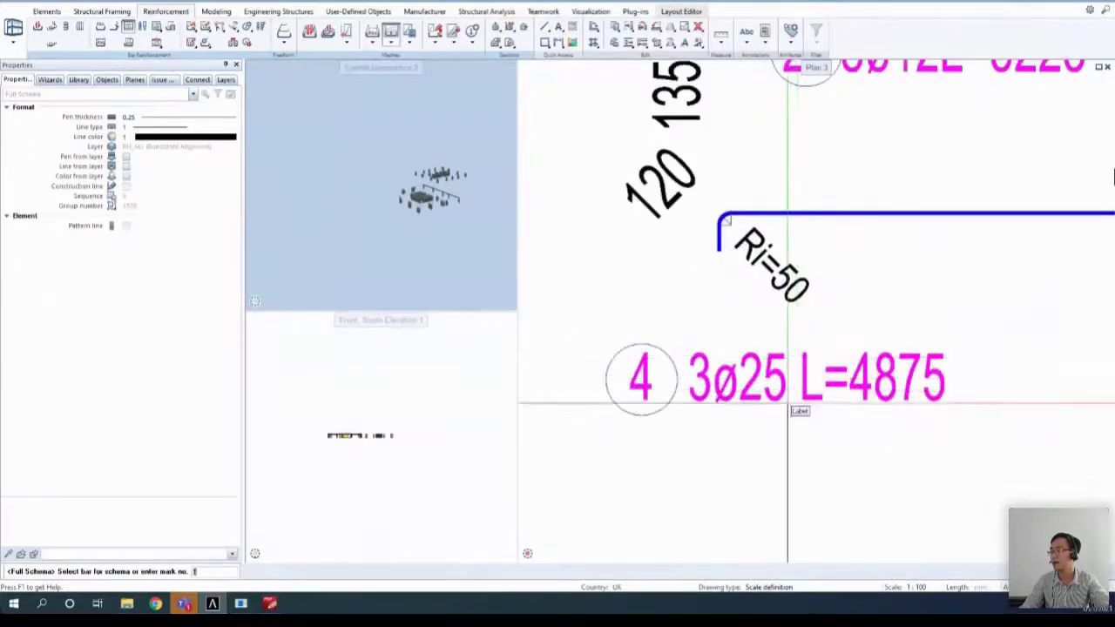
{"action": "scroll", "coordinate": [784, 388], "scroll_direction": "down", "scroll_amount": 1}
{"action": "scroll", "coordinate": [784, 396], "scroll_direction": "down", "scroll_amount": 3}
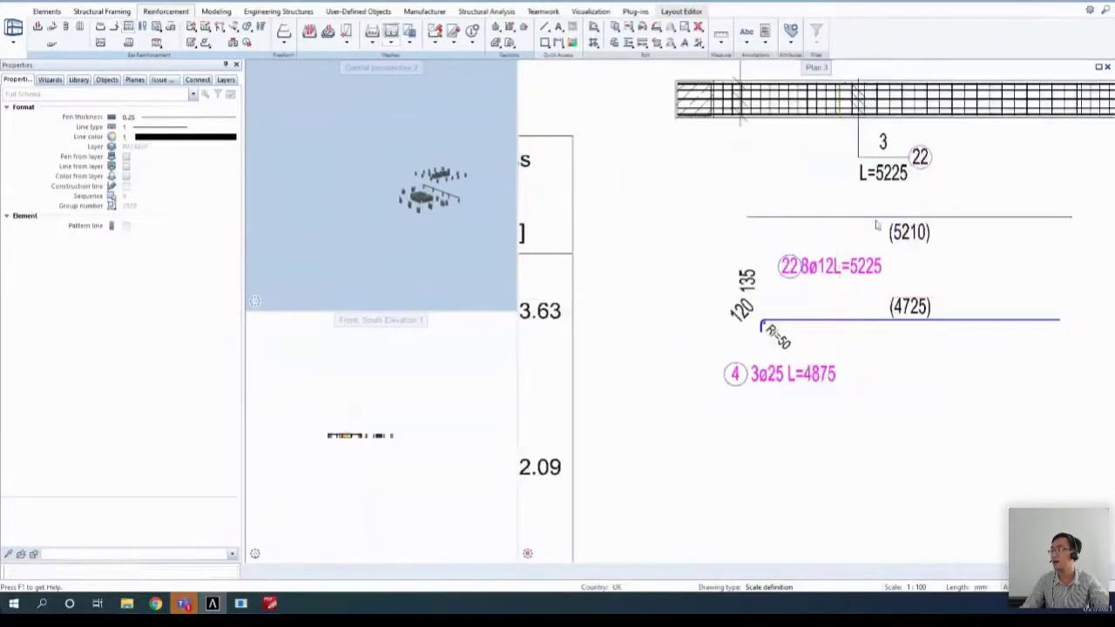
- Delete the mark 22 bar schema below the beam
{"action": "key", "text": "Escape"}
{"action": "left_click", "coordinate": [874, 219]}
{"action": "key", "text": "Delete"}
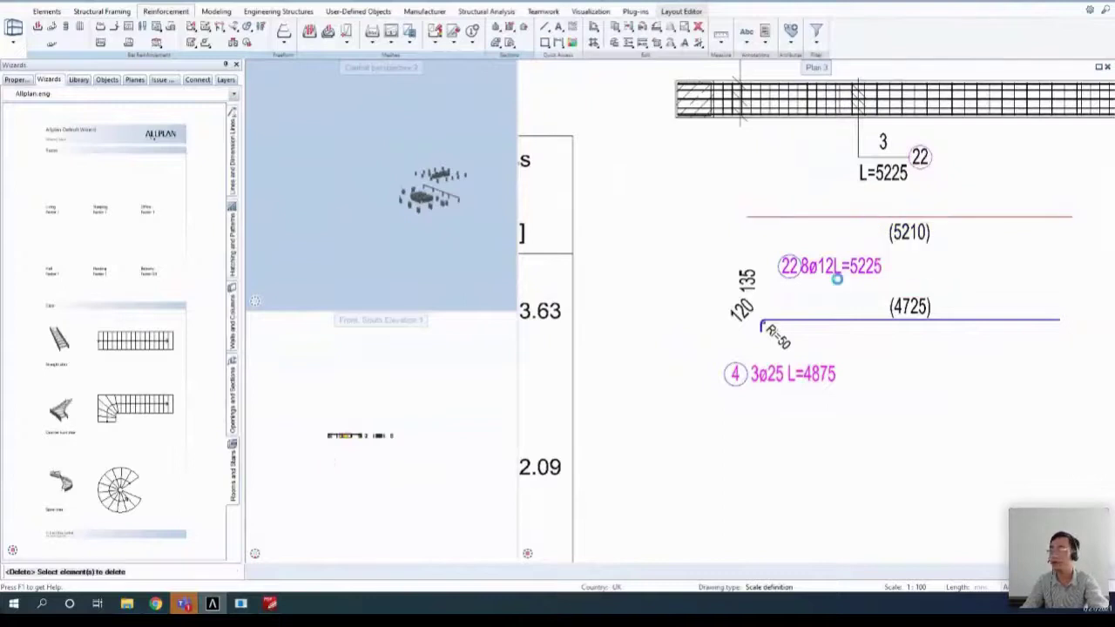
{"action": "scroll", "coordinate": [777, 340], "scroll_direction": "up", "scroll_amount": 4}
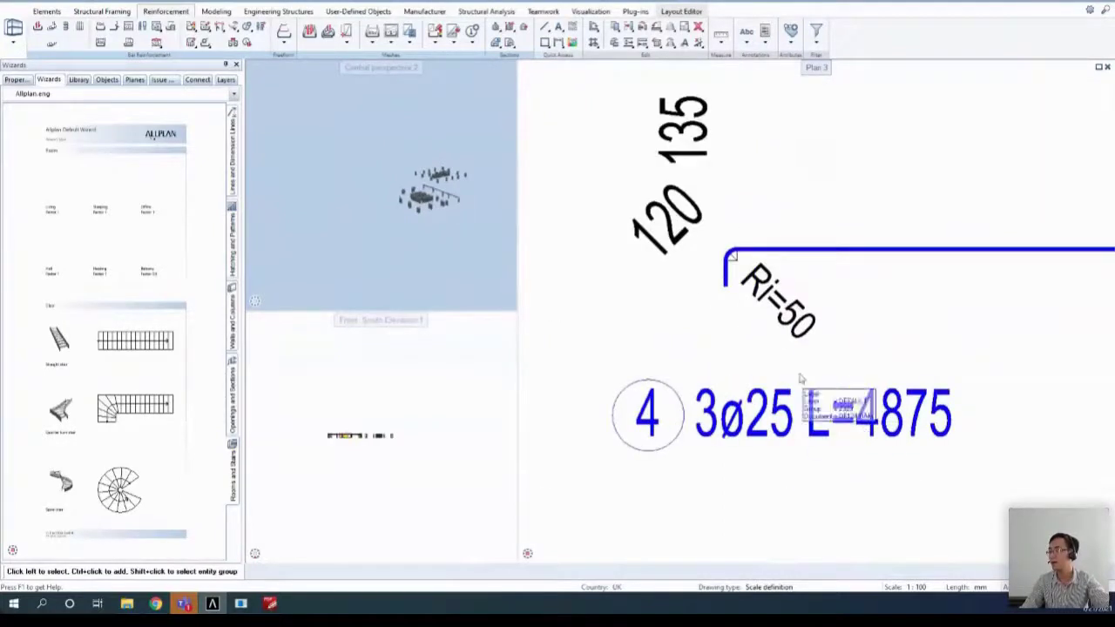
{"action": "scroll", "coordinate": [775, 418], "scroll_direction": "down", "scroll_amount": 3}
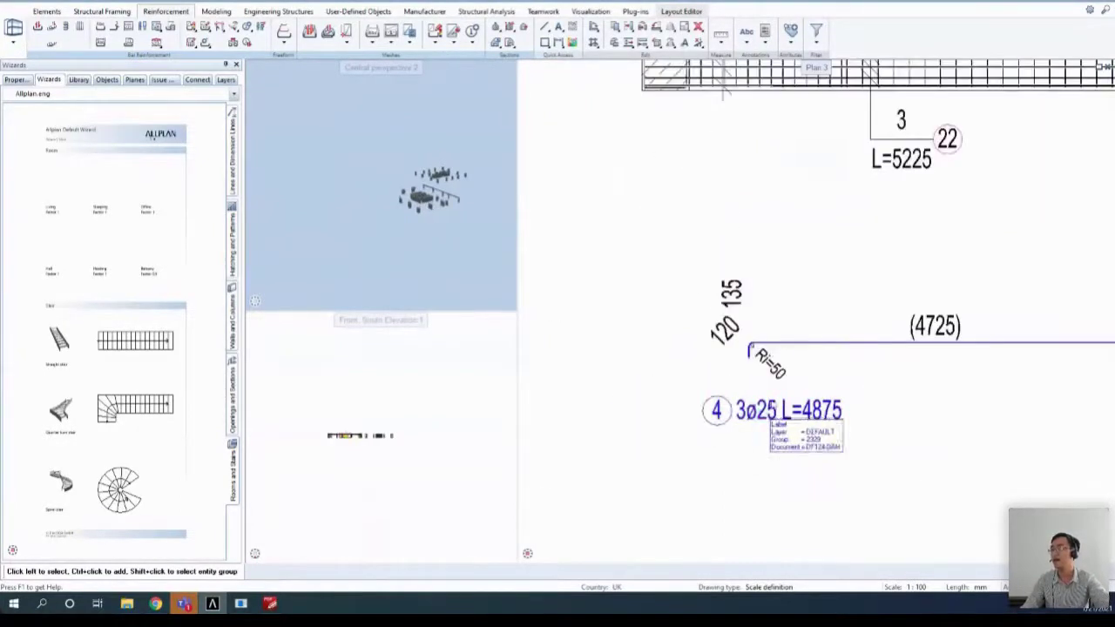
- Delete the mark 4 bar schema with its dimensions and label below the beam
{"action": "left_click", "coordinate": [783, 418]}
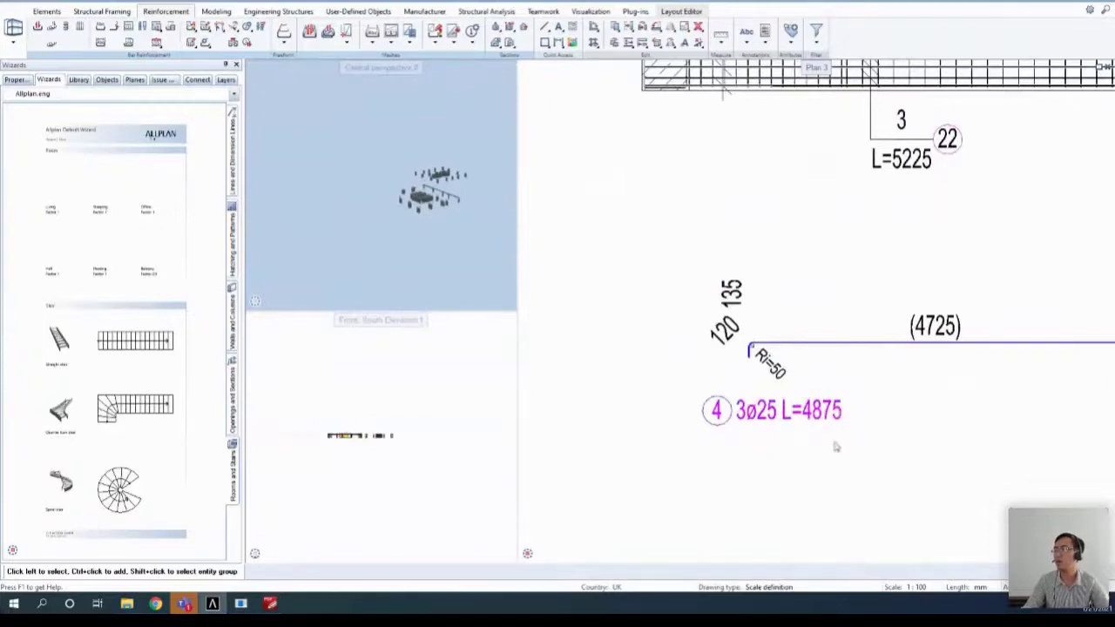
{"action": "scroll", "coordinate": [810, 366], "scroll_direction": "down", "scroll_amount": 3}
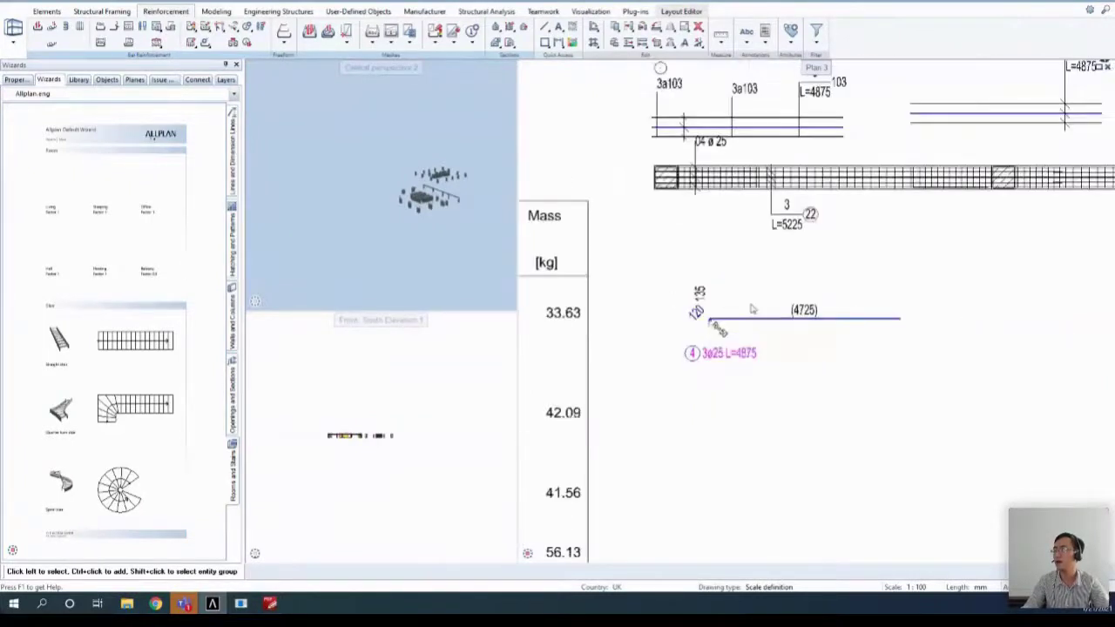
{"action": "scroll", "coordinate": [841, 331], "scroll_direction": "up", "scroll_amount": 3}
{"action": "left_click", "coordinate": [819, 335]}
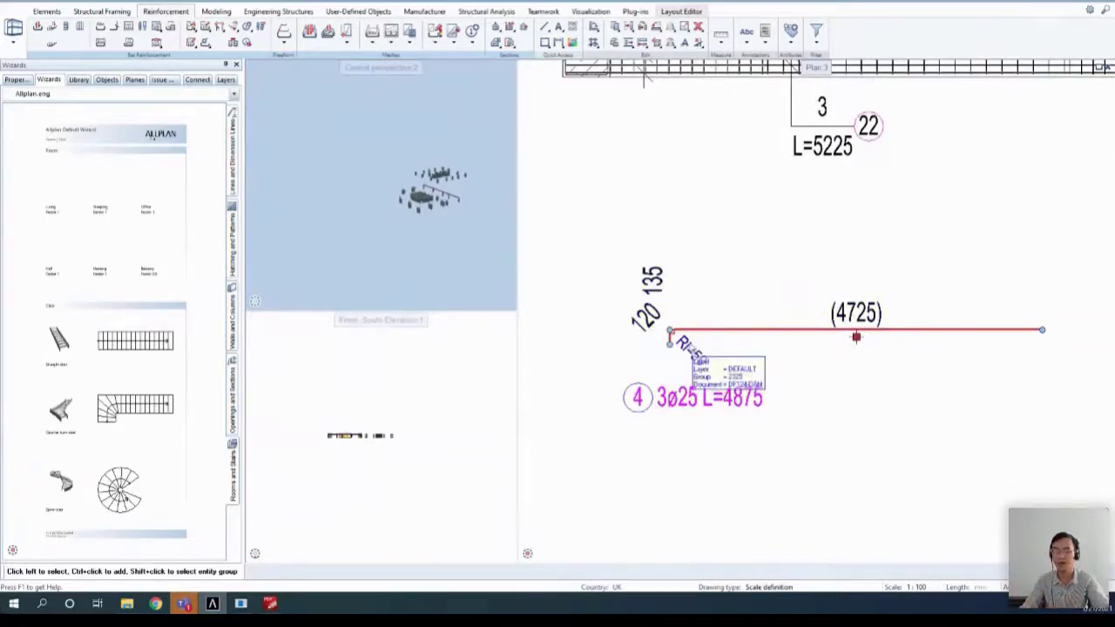
{"action": "scroll", "coordinate": [685, 342], "scroll_direction": "up", "scroll_amount": 2}
{"action": "scroll", "coordinate": [688, 346], "scroll_direction": "down", "scroll_amount": 2}
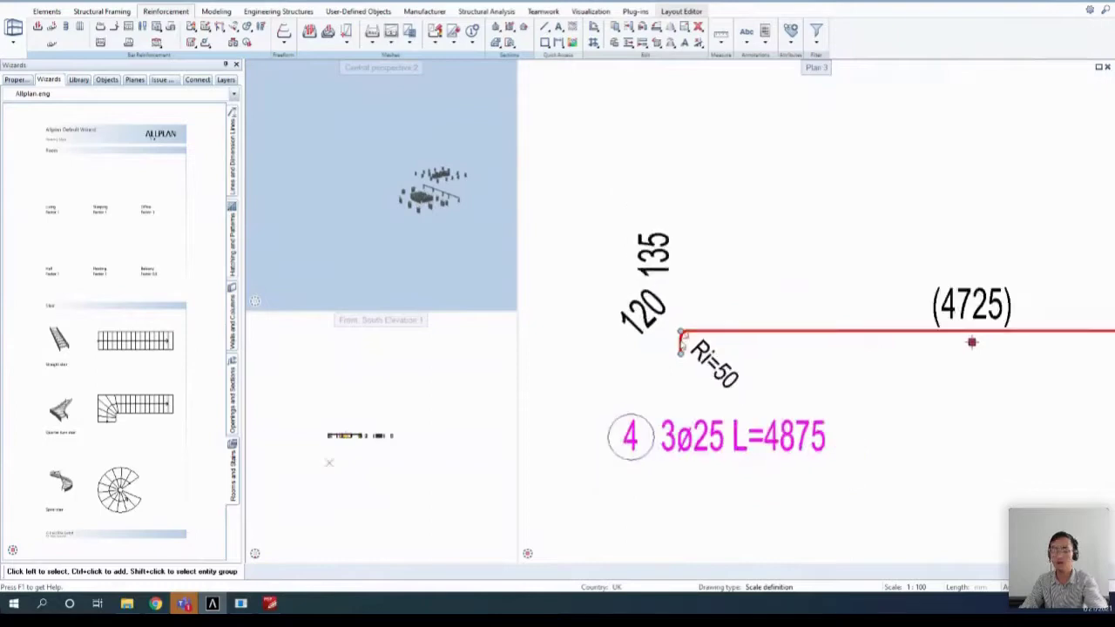
{"action": "key", "text": "Delete"}
{"action": "scroll", "coordinate": [714, 339], "scroll_direction": "down", "scroll_amount": 3}
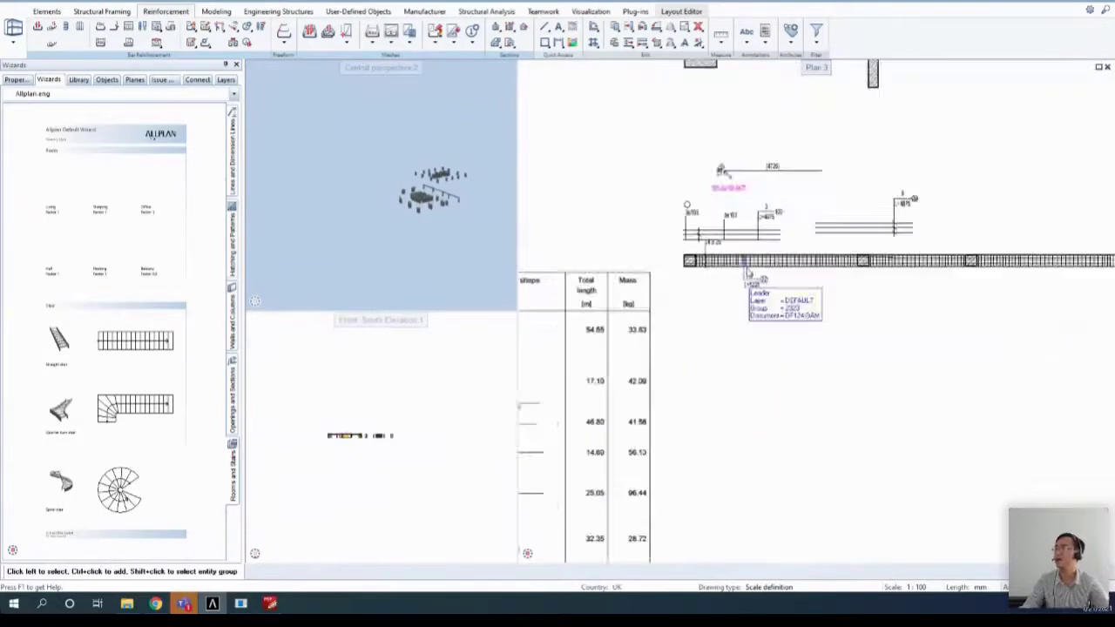
- Switch to the PDF reference drawing, examine how its circled bar mark labels are laid out, and return to the Allplan beam plan
{"action": "scroll", "coordinate": [761, 266], "scroll_direction": "up", "scroll_amount": 2}
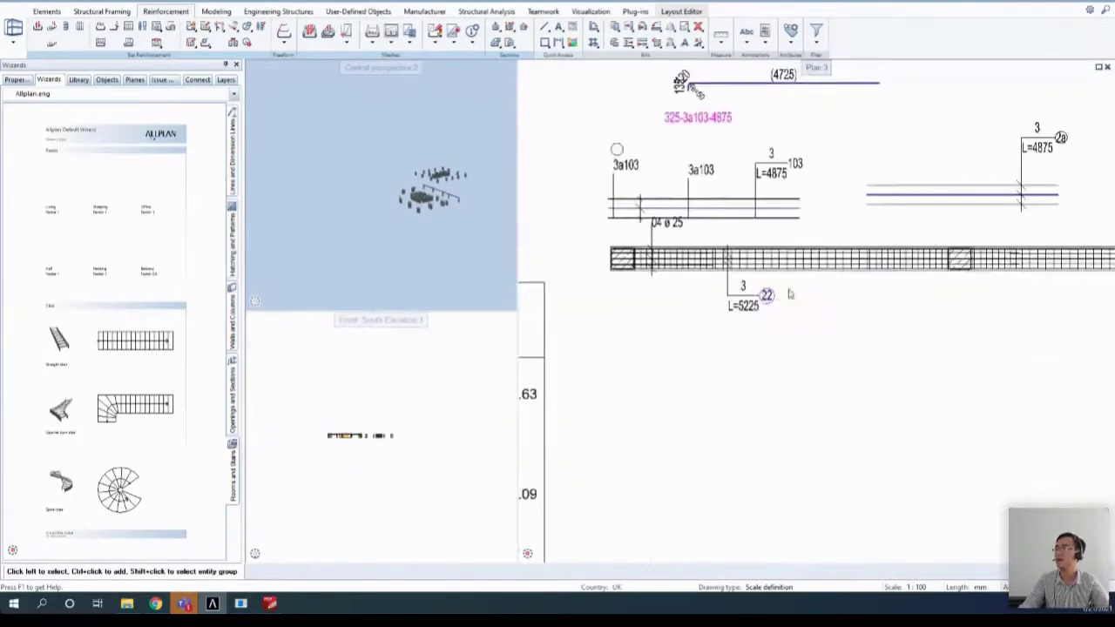
{"action": "left_click", "coordinate": [270, 603]}
{"action": "left_click", "coordinate": [179, 91]}
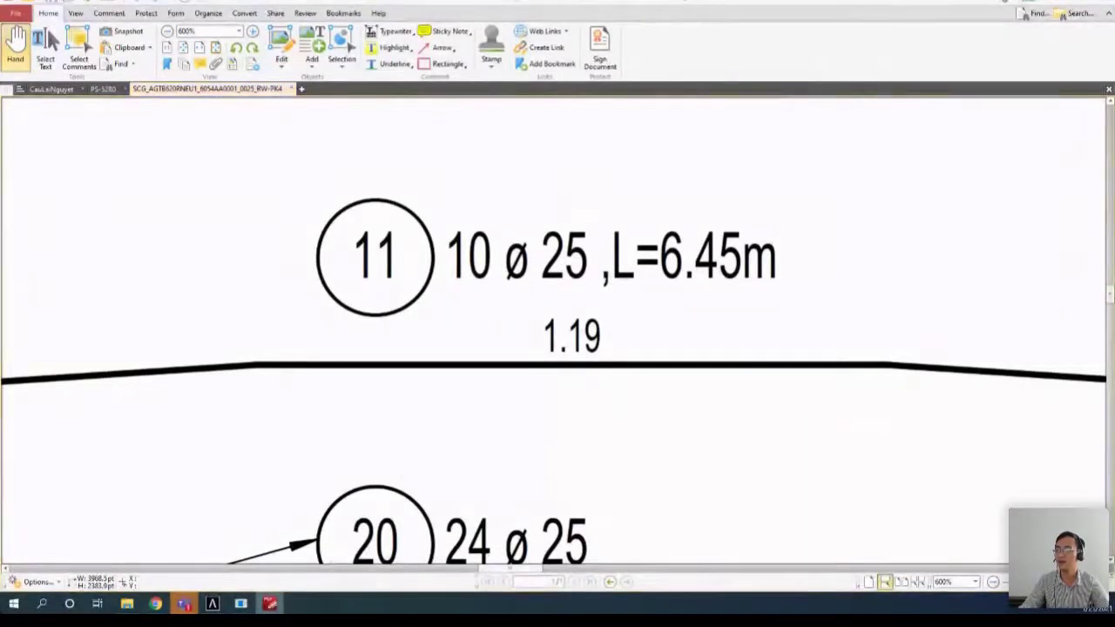
{"action": "left_click", "coordinate": [213, 604]}
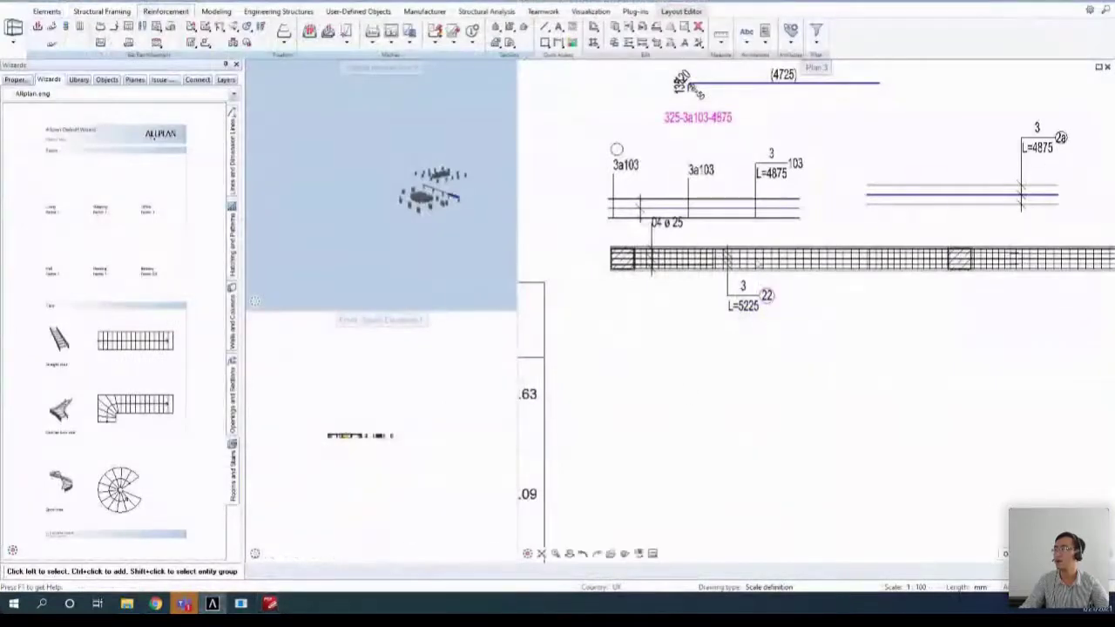
{"action": "scroll", "coordinate": [754, 324], "scroll_direction": "up", "scroll_amount": 2}
{"action": "scroll", "coordinate": [754, 324], "scroll_direction": "down", "scroll_amount": 2}
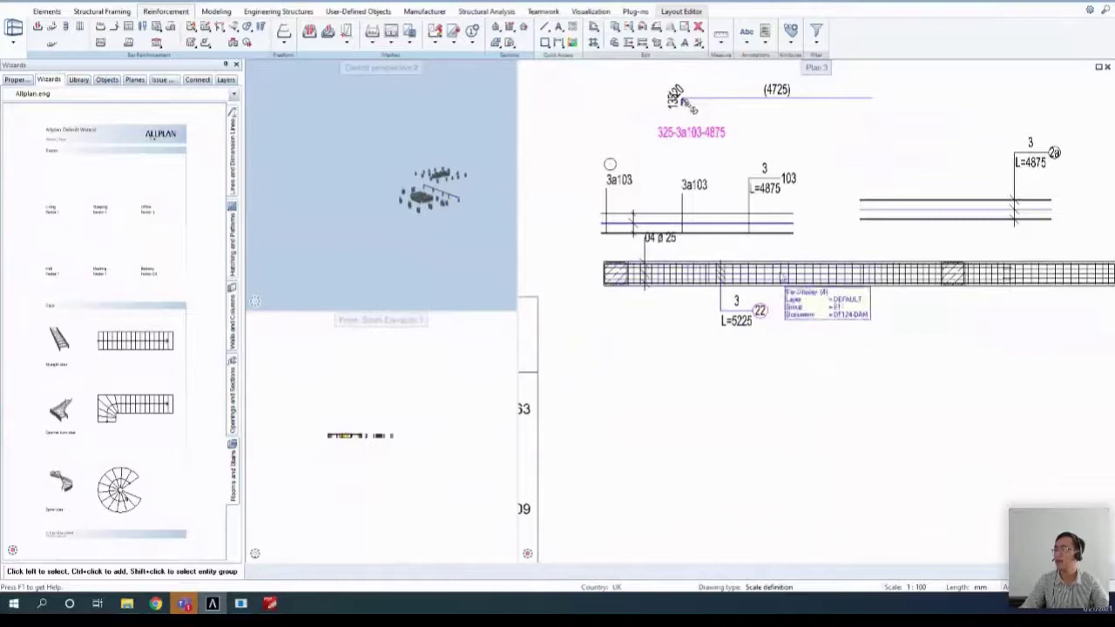
- Review the bar reinforcement label options and keep their current settings
{"action": "left_click", "coordinate": [201, 4]}
{"action": "left_click", "coordinate": [210, 10]}
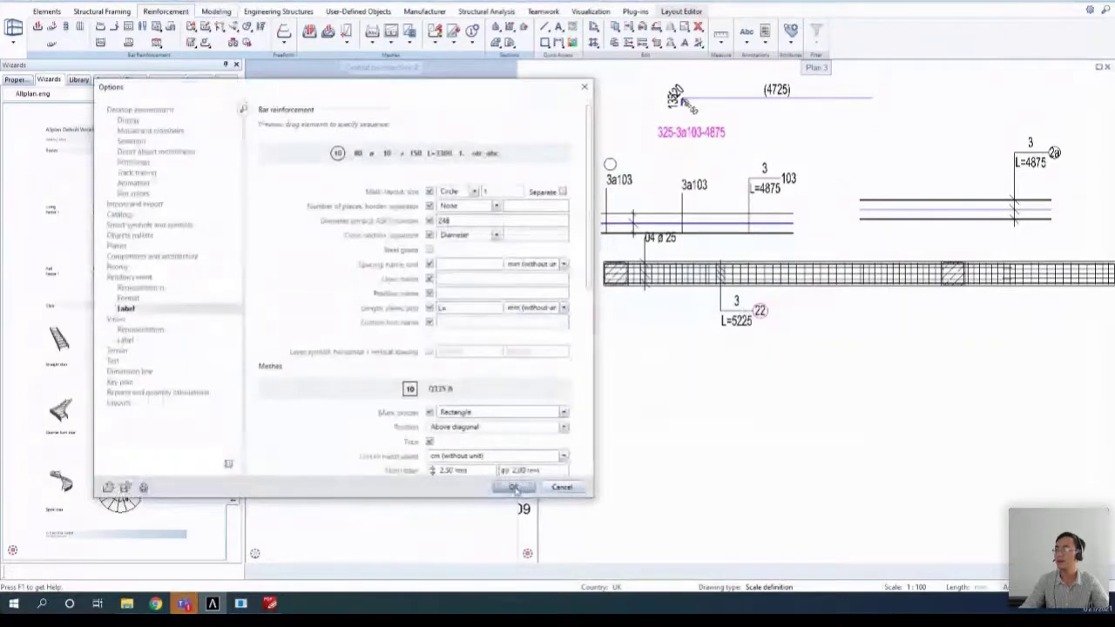
{"action": "left_click", "coordinate": [515, 488]}
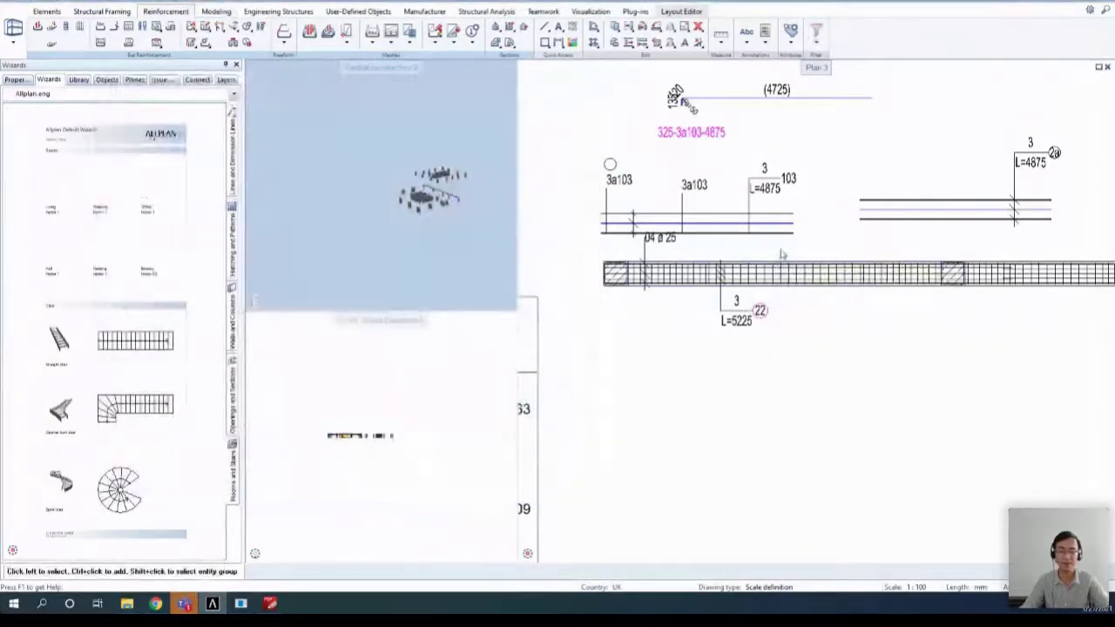
- Start a bar label with diameter and spacing added, and with length and two-line text turned off
{"action": "key", "text": "Return"}
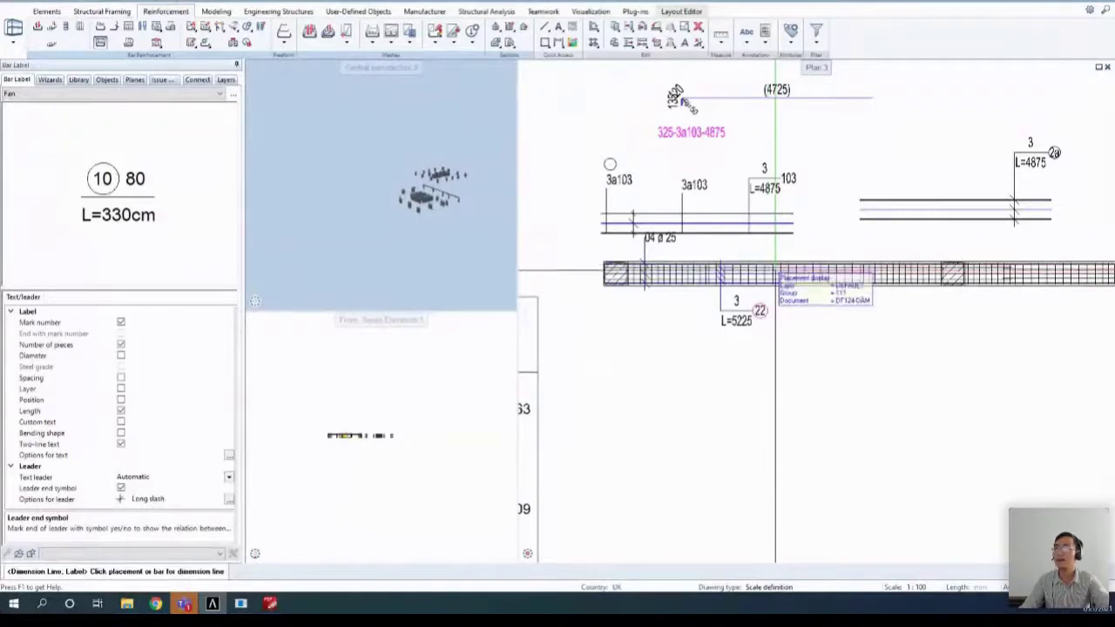
{"action": "left_click", "coordinate": [121, 411]}
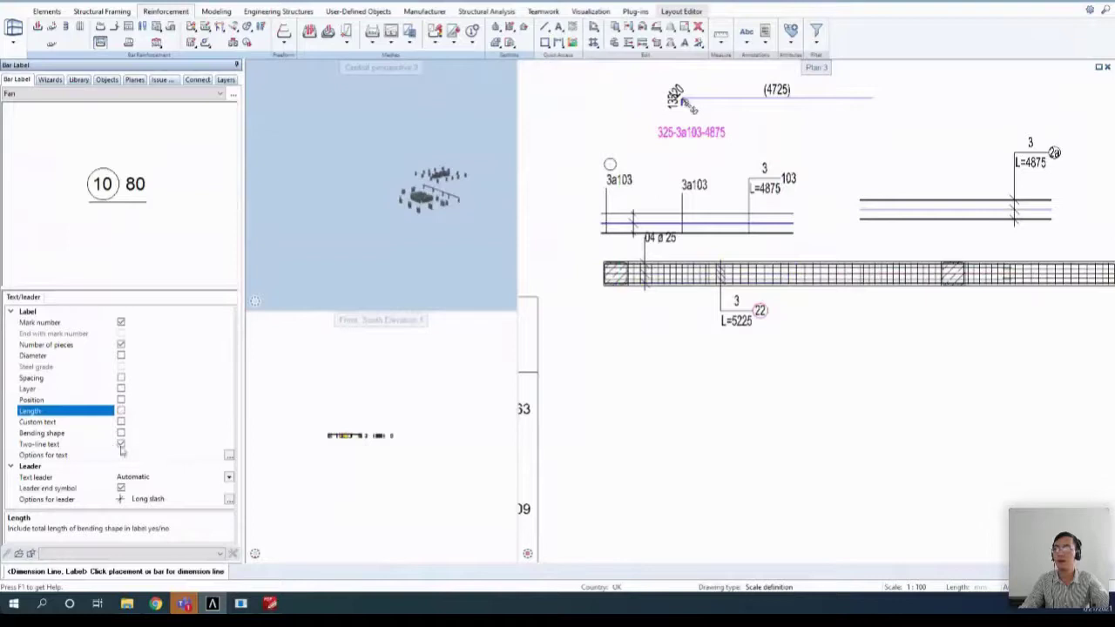
{"action": "left_click", "coordinate": [121, 444]}
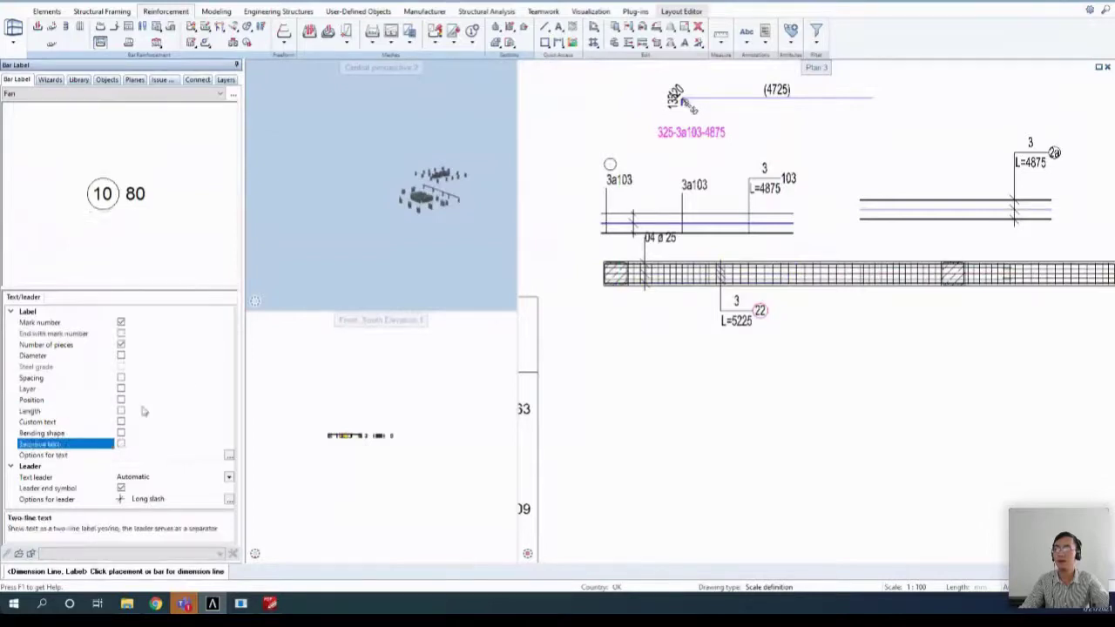
{"action": "left_click", "coordinate": [121, 357]}
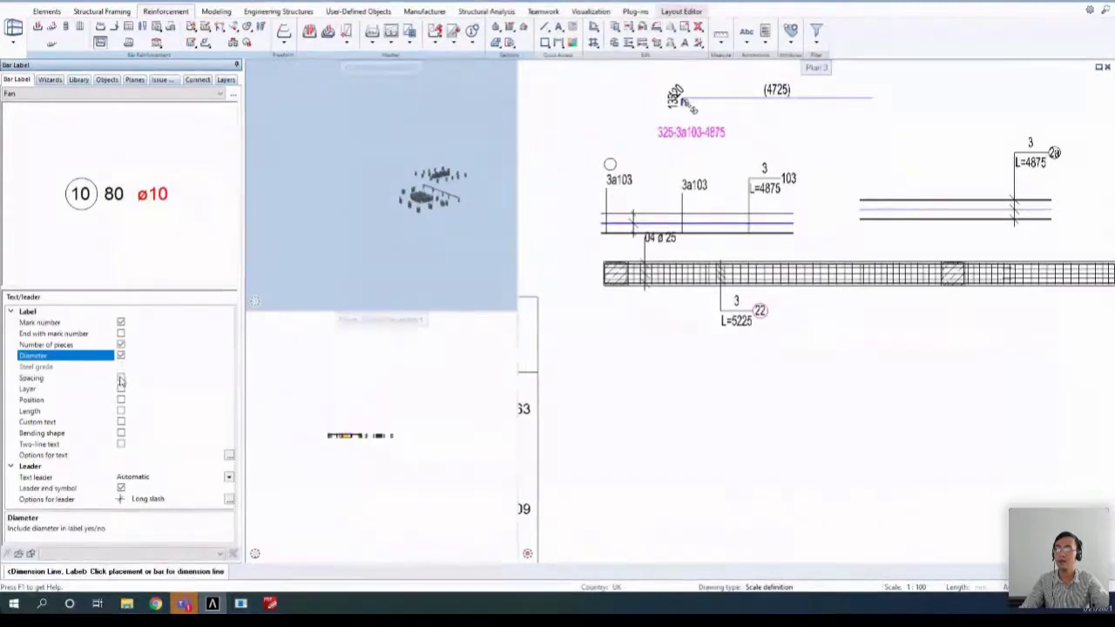
{"action": "left_click", "coordinate": [121, 379]}
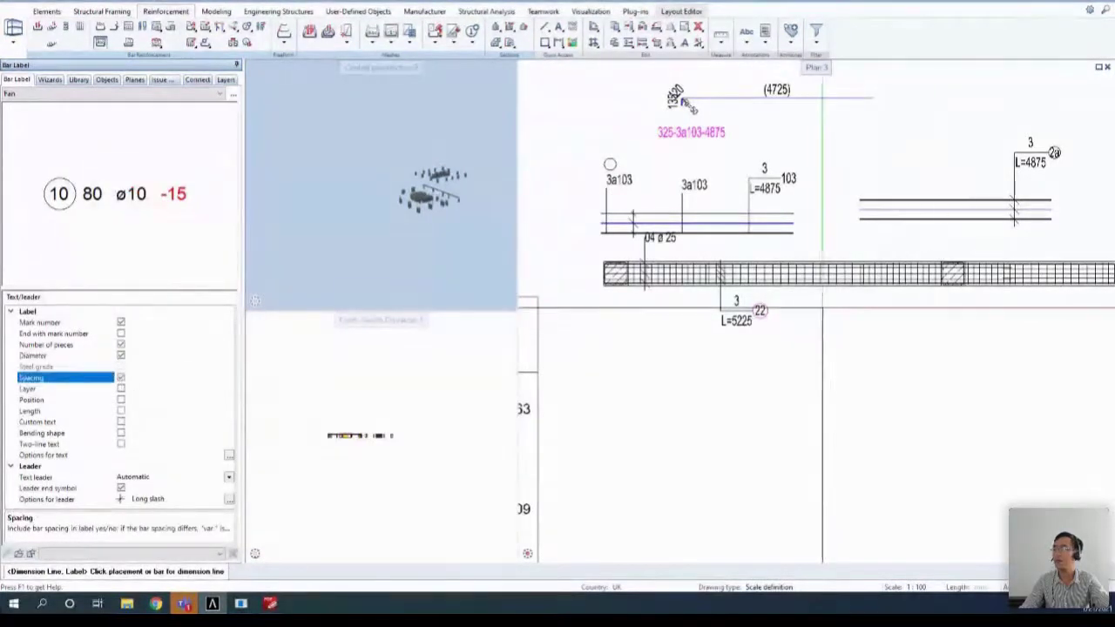
- Select the stirrup placement in the middle of the beam for labelling and change the label type from Fan to Dimension line
{"action": "scroll", "coordinate": [824, 311], "scroll_direction": "up", "scroll_amount": 3}
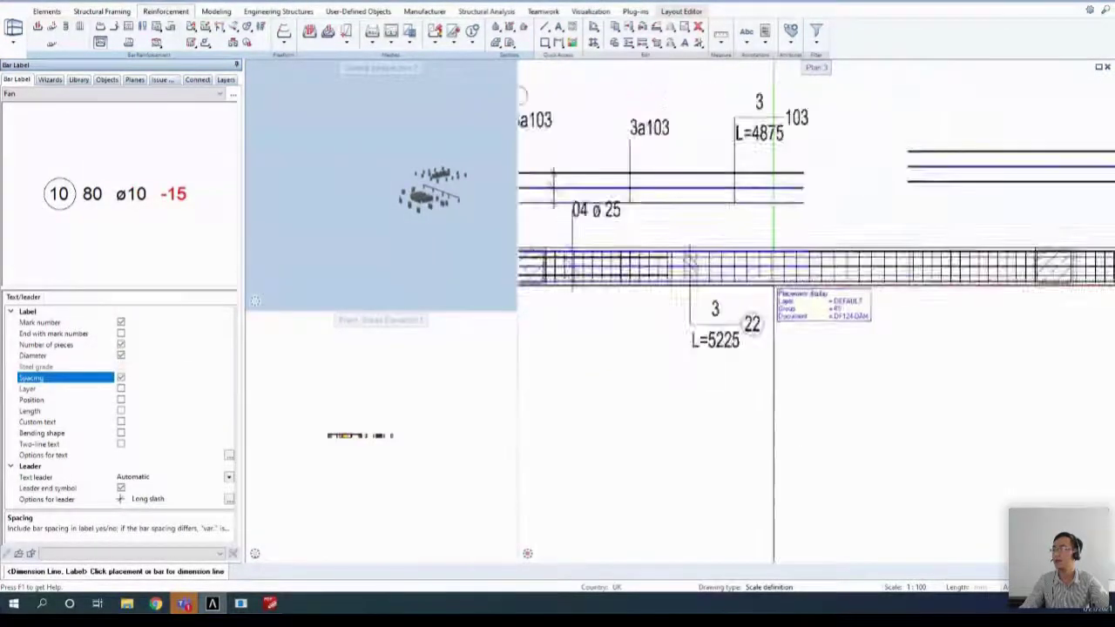
{"action": "left_click", "coordinate": [811, 254]}
{"action": "scroll", "coordinate": [841, 213], "scroll_direction": "down", "scroll_amount": 2}
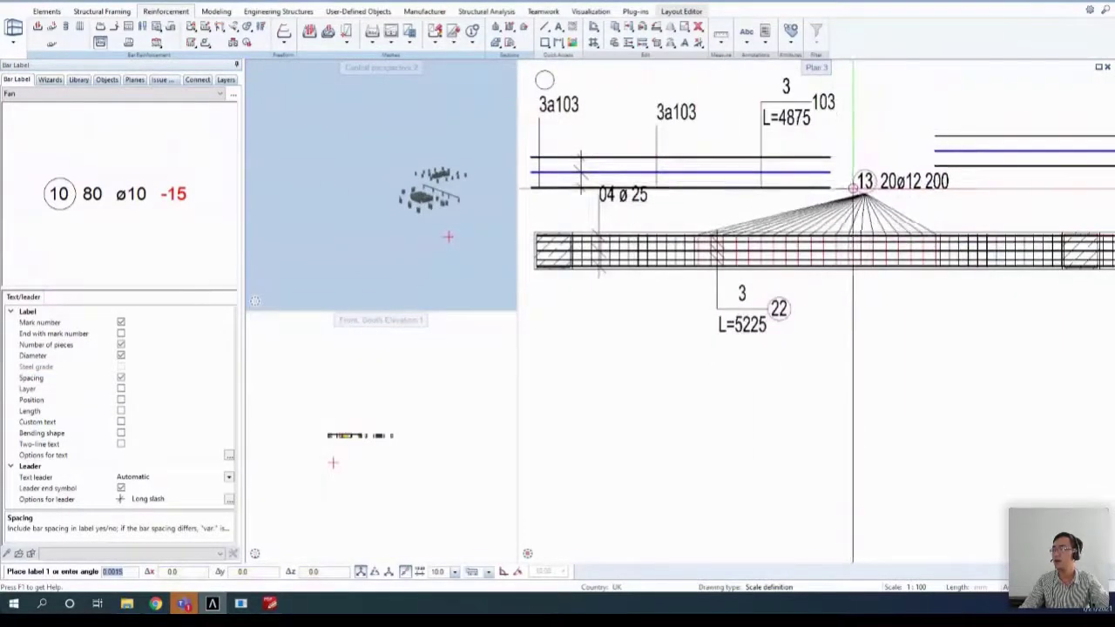
{"action": "left_click", "coordinate": [122, 94]}
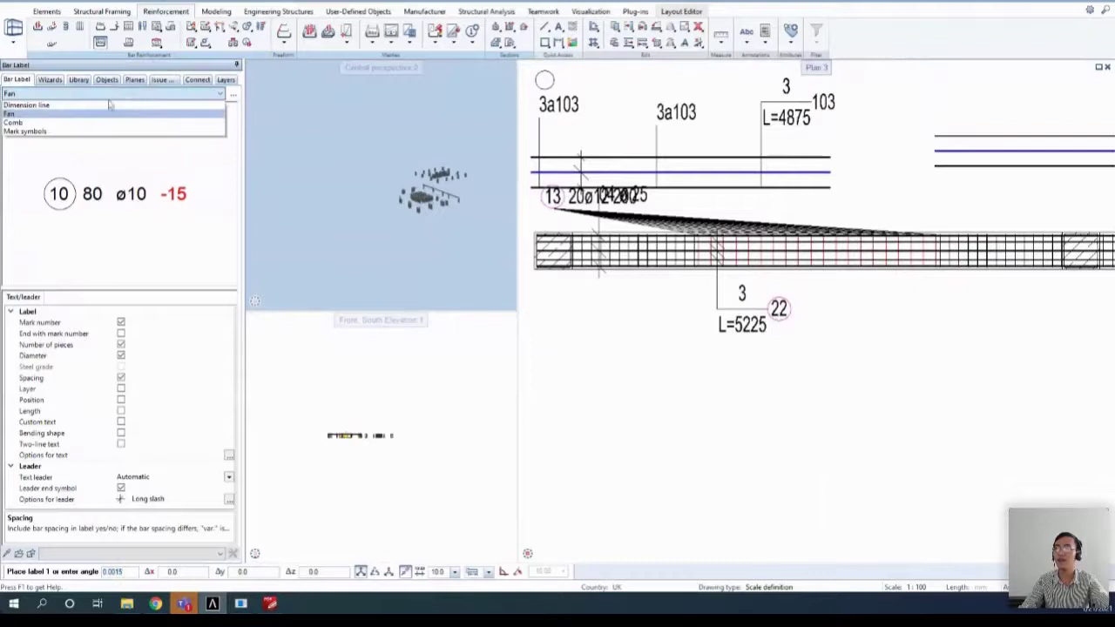
{"action": "left_click", "coordinate": [106, 106]}
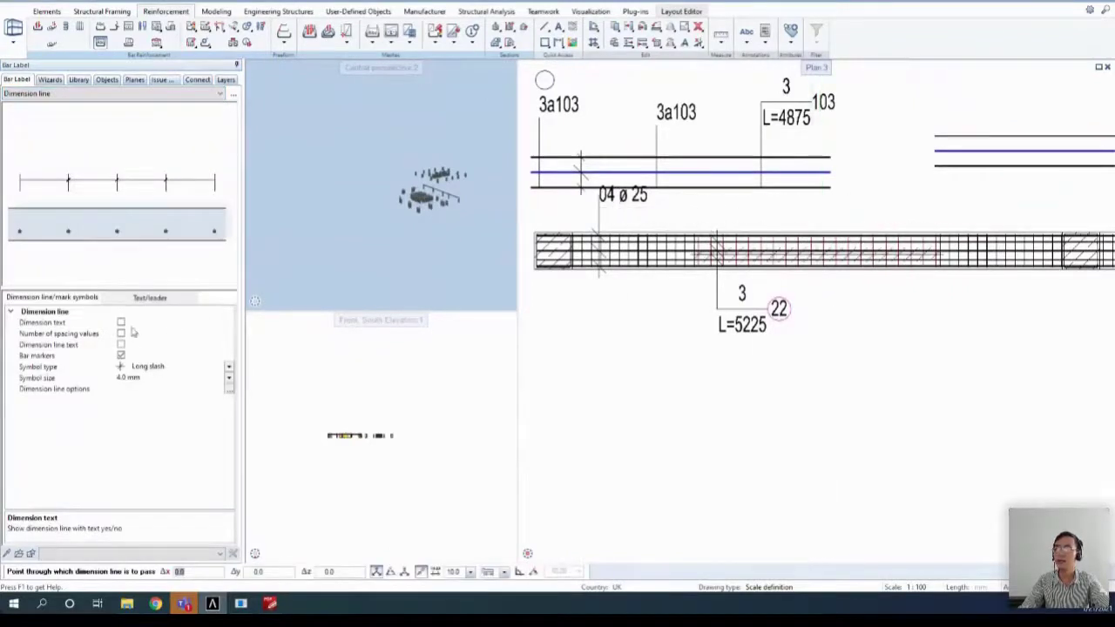
- Set the arrowhead of the stirrup dimension line to the black steel construction arrow
{"action": "left_click", "coordinate": [229, 391]}
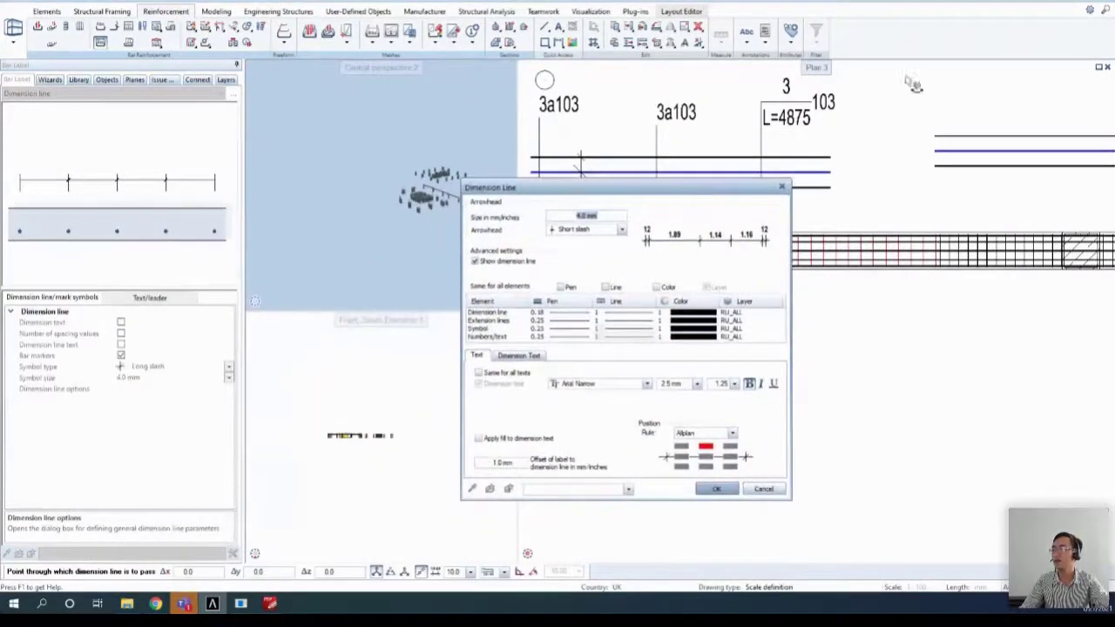
{"action": "left_click", "coordinate": [621, 230]}
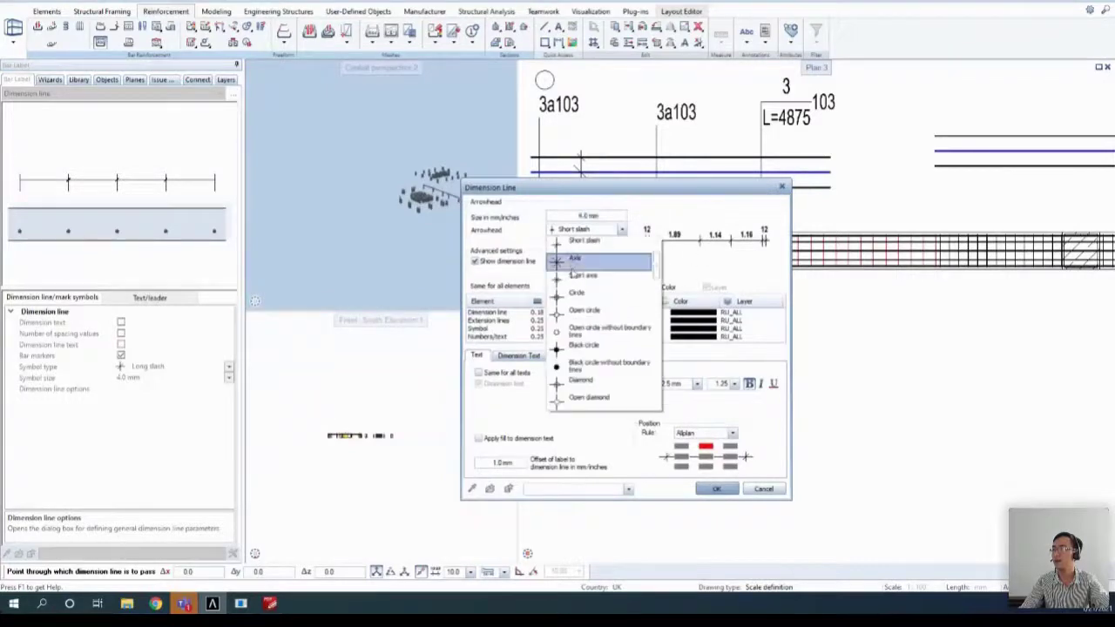
{"action": "scroll", "coordinate": [602, 340], "scroll_direction": "down", "scroll_amount": 3}
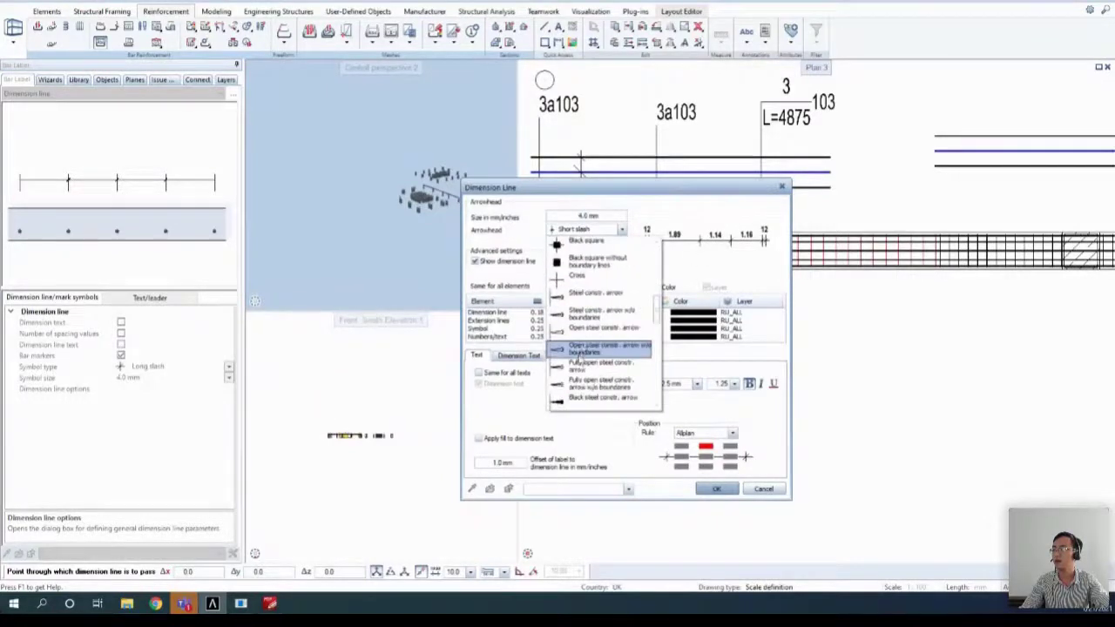
{"action": "scroll", "coordinate": [582, 331], "scroll_direction": "down", "scroll_amount": 3}
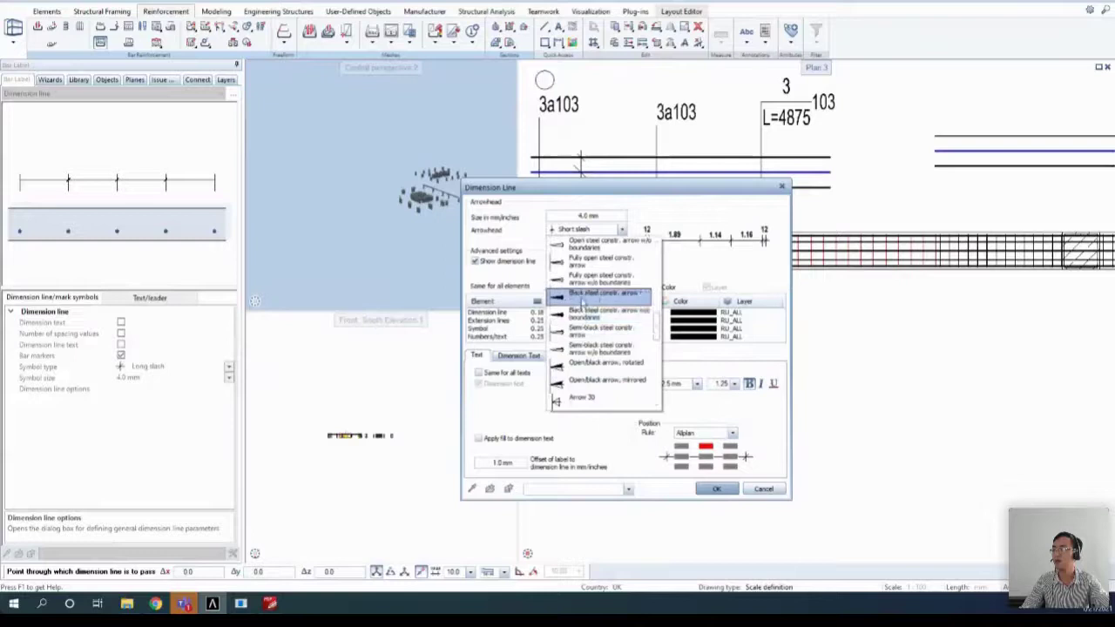
{"action": "left_click", "coordinate": [582, 296]}
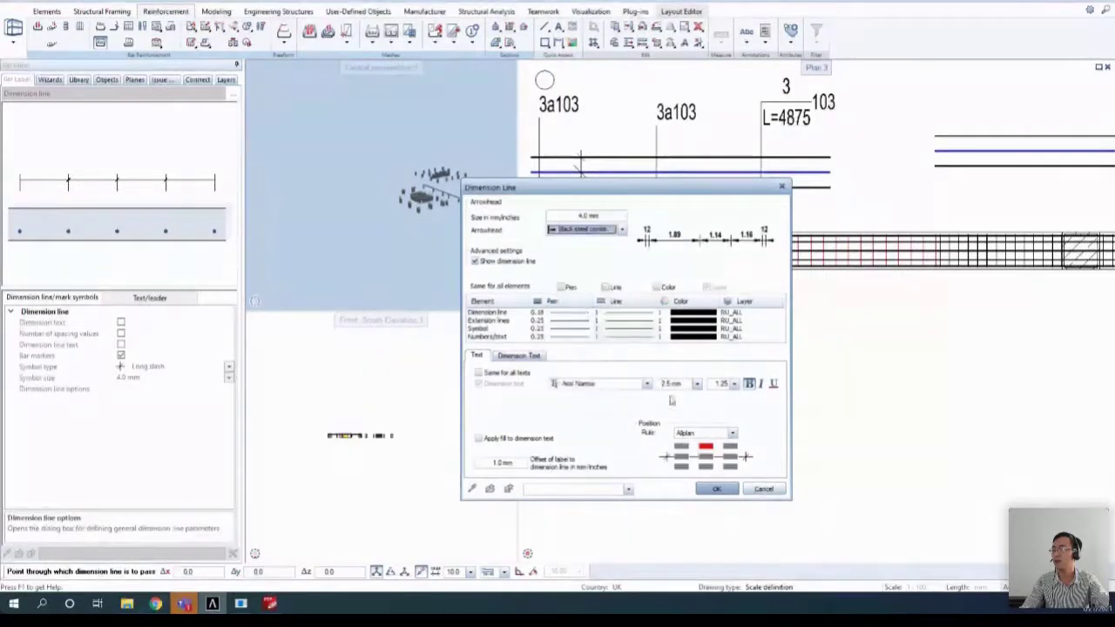
{"action": "left_click", "coordinate": [718, 489]}
- Place the stirrup dimension line just above the beam with bar markers kept on
{"action": "scroll", "coordinate": [745, 224], "scroll_direction": "up", "scroll_amount": 5}
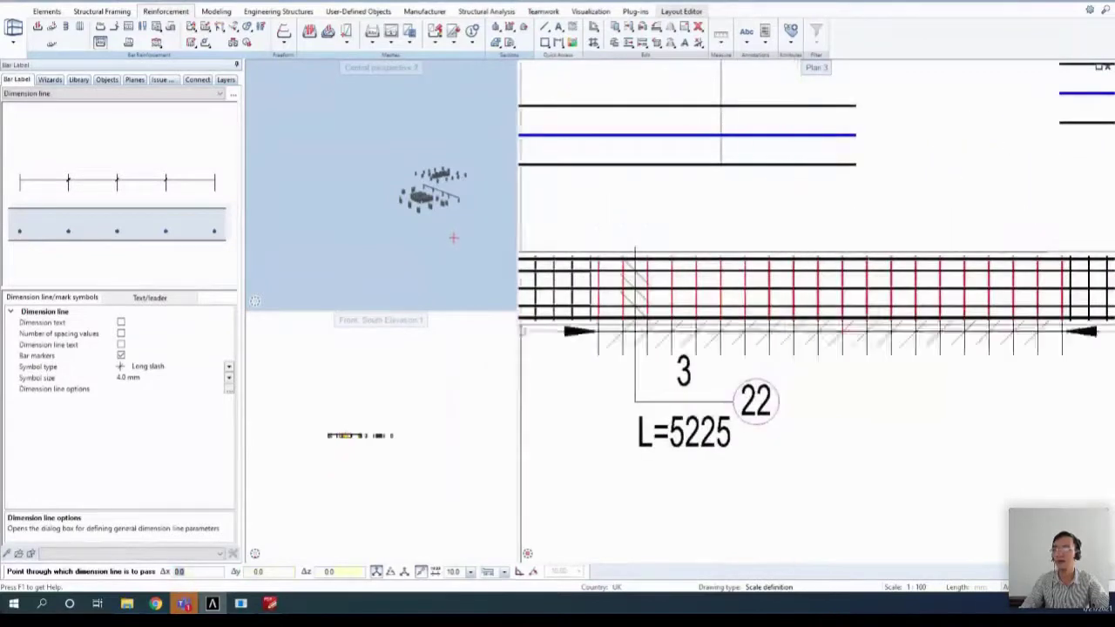
{"action": "left_click", "coordinate": [121, 356]}
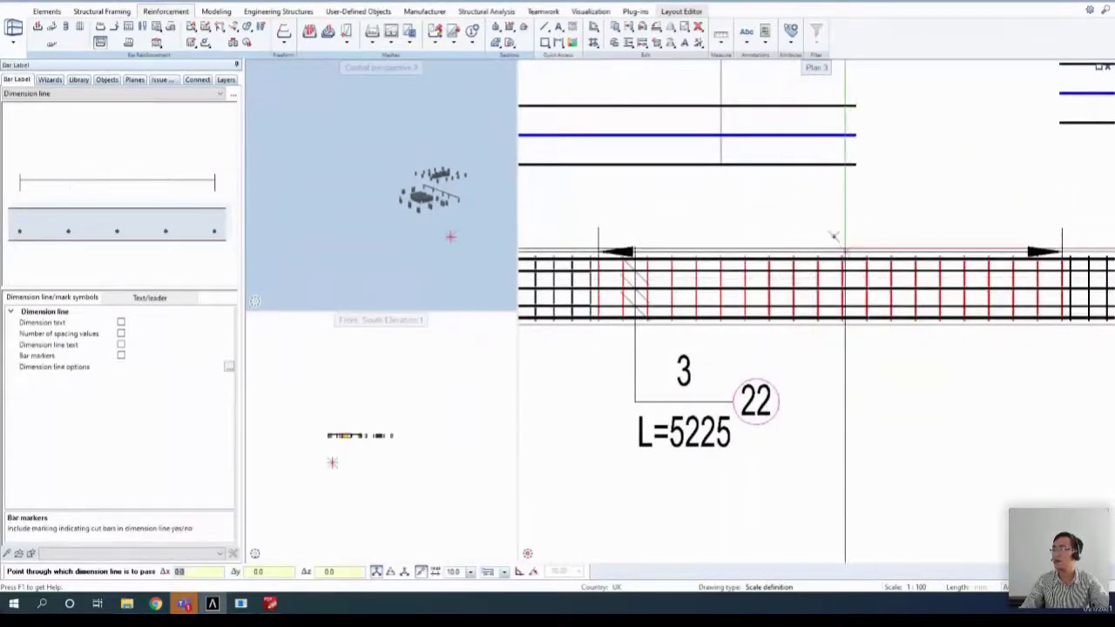
{"action": "left_click", "coordinate": [121, 356]}
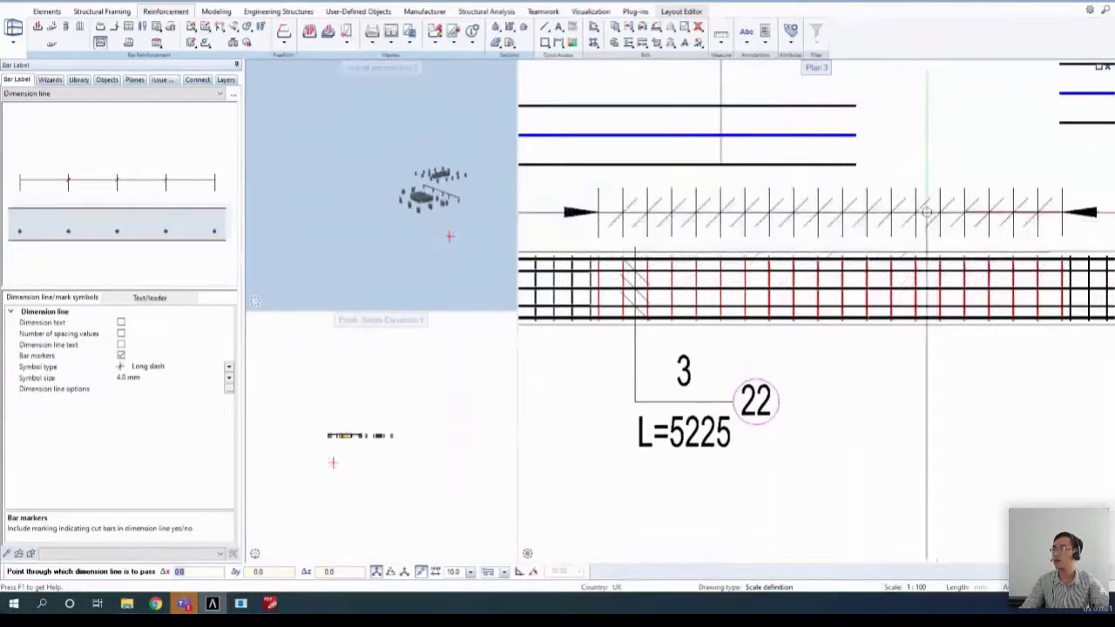
{"action": "left_click", "coordinate": [927, 211]}
- Turn off the leader end symbol and the two-line text for the stirrup label
{"action": "scroll", "coordinate": [934, 177], "scroll_direction": "up", "scroll_amount": 1}
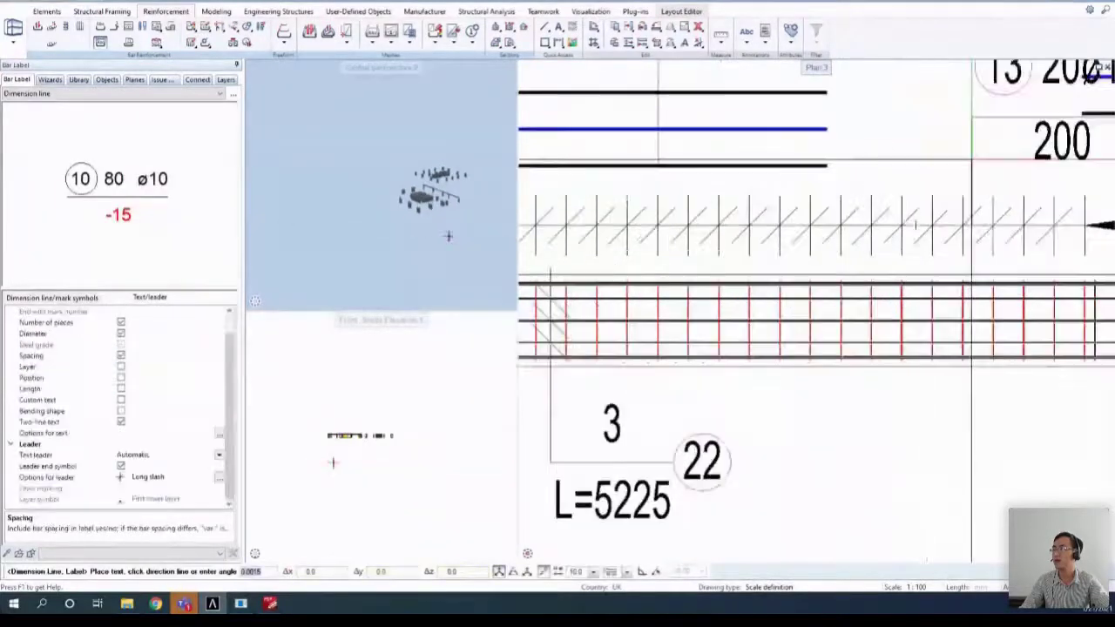
{"action": "scroll", "coordinate": [925, 182], "scroll_direction": "up", "scroll_amount": 1}
{"action": "scroll", "coordinate": [909, 191], "scroll_direction": "down", "scroll_amount": 1}
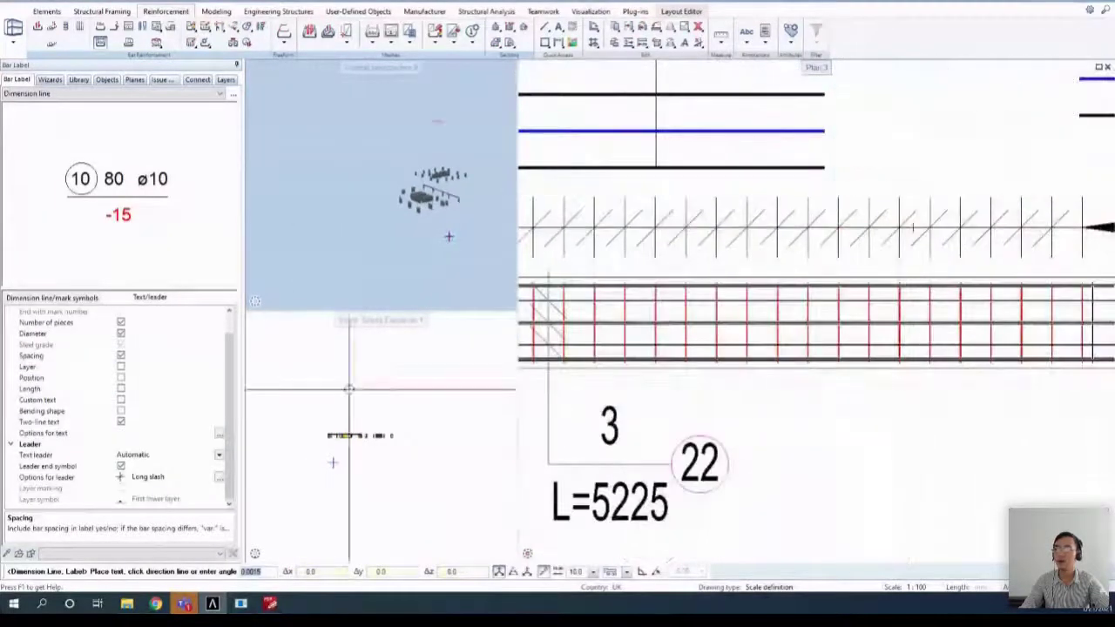
{"action": "left_click", "coordinate": [121, 466]}
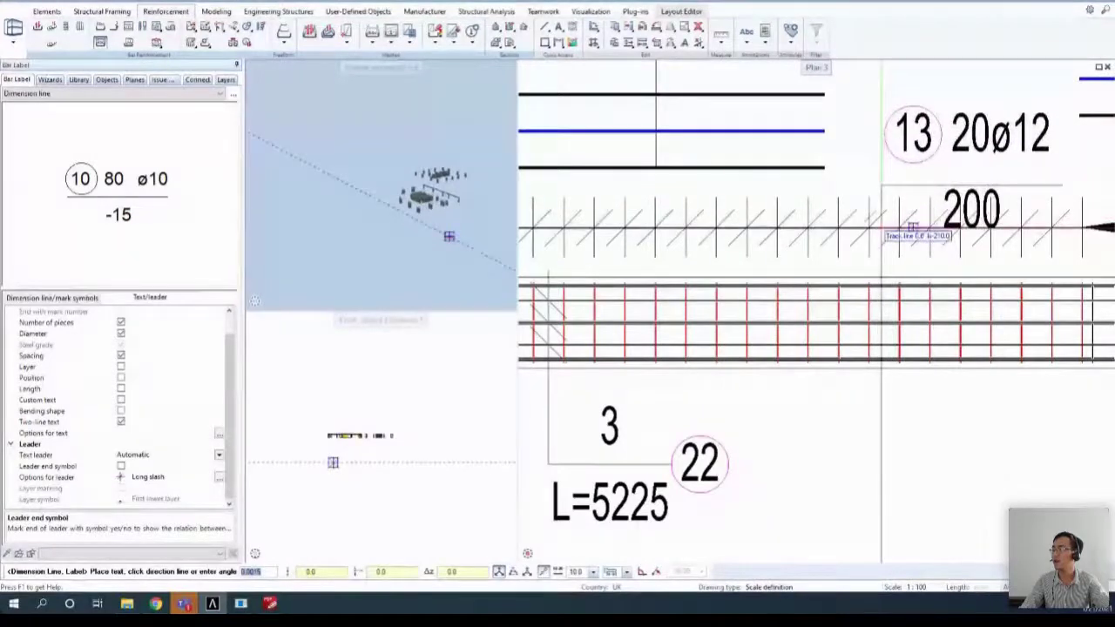
{"action": "scroll", "coordinate": [878, 172], "scroll_direction": "down", "scroll_amount": 2}
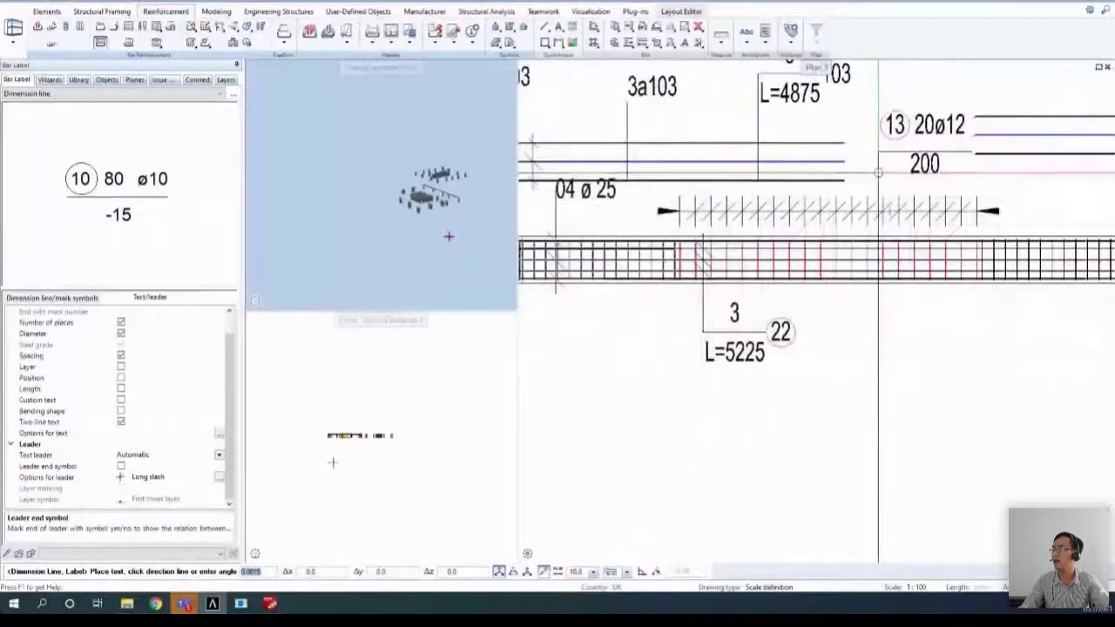
{"action": "scroll", "coordinate": [878, 171], "scroll_direction": "down", "scroll_amount": 1}
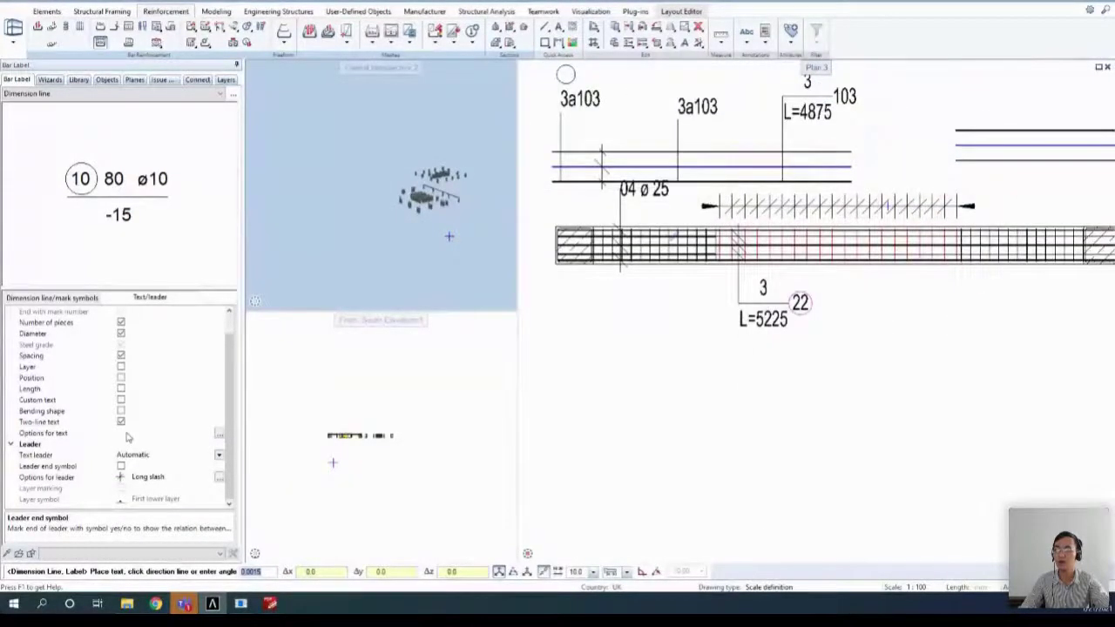
{"action": "left_click", "coordinate": [121, 422]}
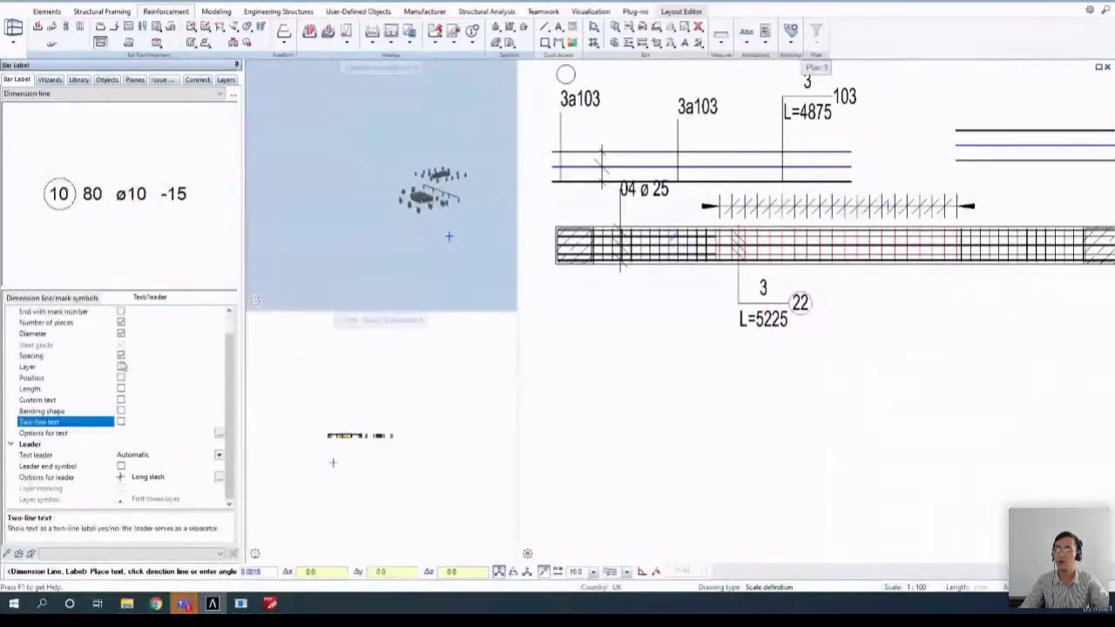
{"action": "scroll", "coordinate": [908, 177], "scroll_direction": "up", "scroll_amount": 2}
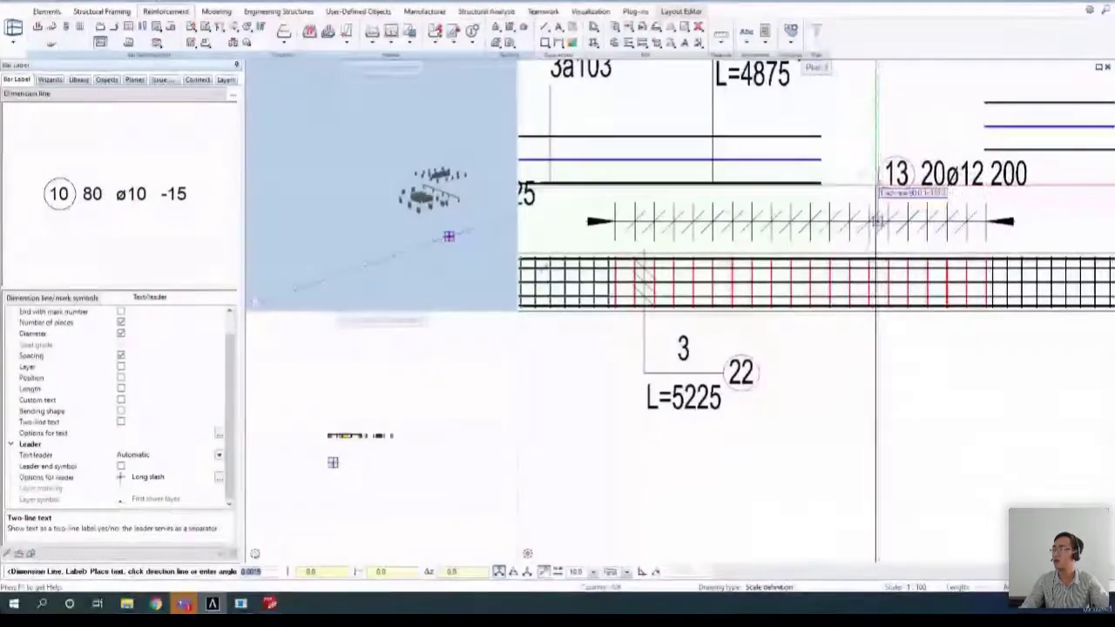
{"action": "scroll", "coordinate": [872, 186], "scroll_direction": "up", "scroll_amount": 1}
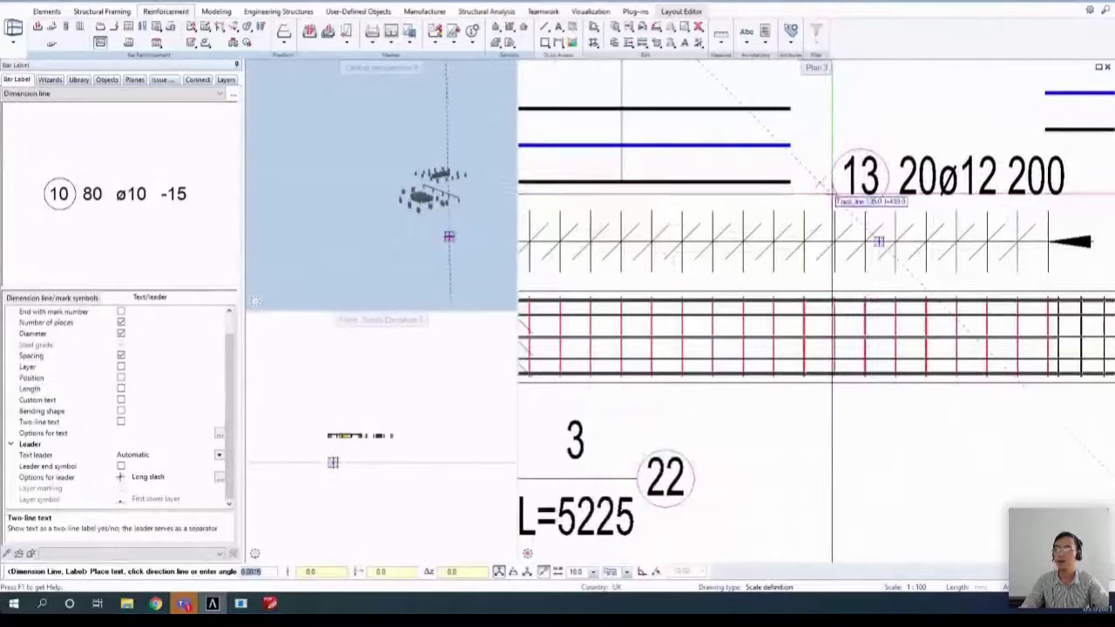
- Add the custom text "Stirrup" to the label and place it above the stirrup dimension line, ending the labelling
{"action": "left_click", "coordinate": [121, 400]}
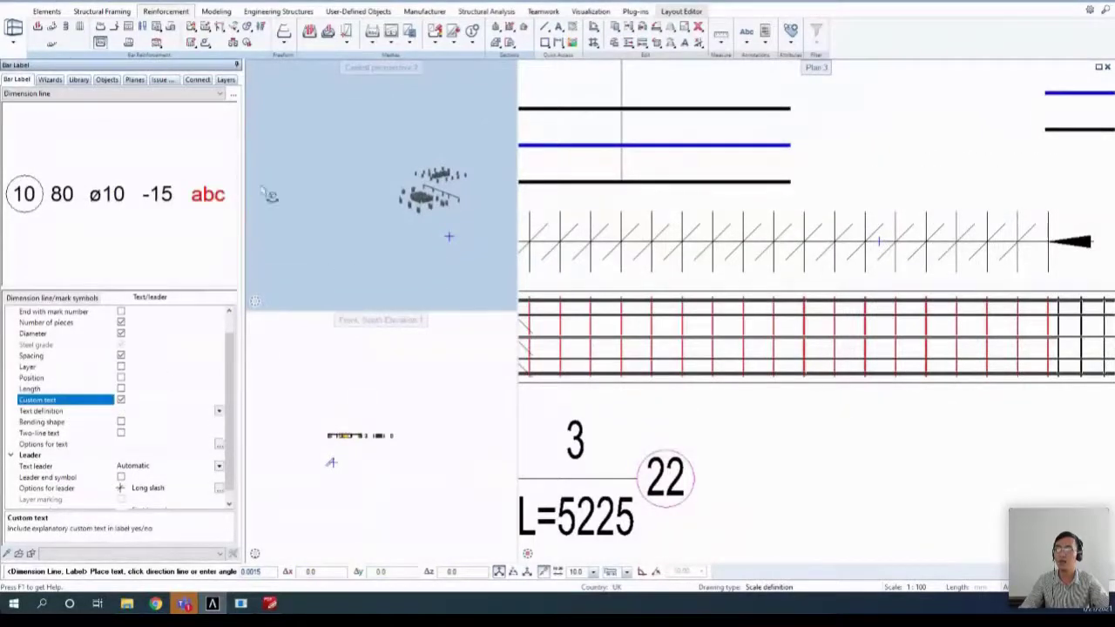
{"action": "left_click", "coordinate": [128, 411]}
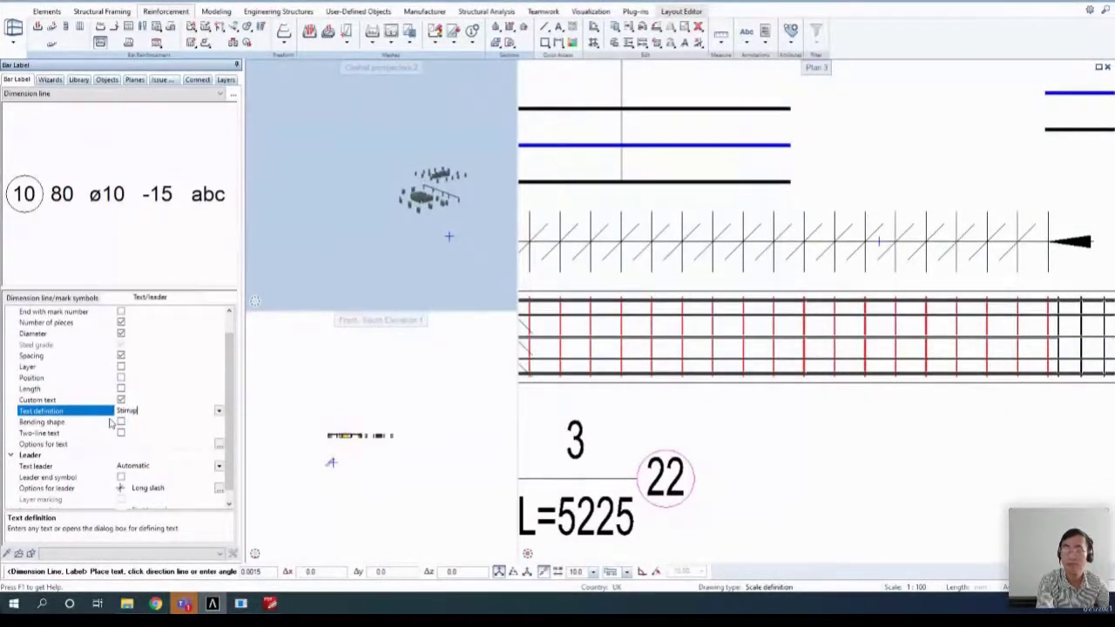
{"action": "scroll", "coordinate": [871, 240], "scroll_direction": "up", "scroll_amount": 2}
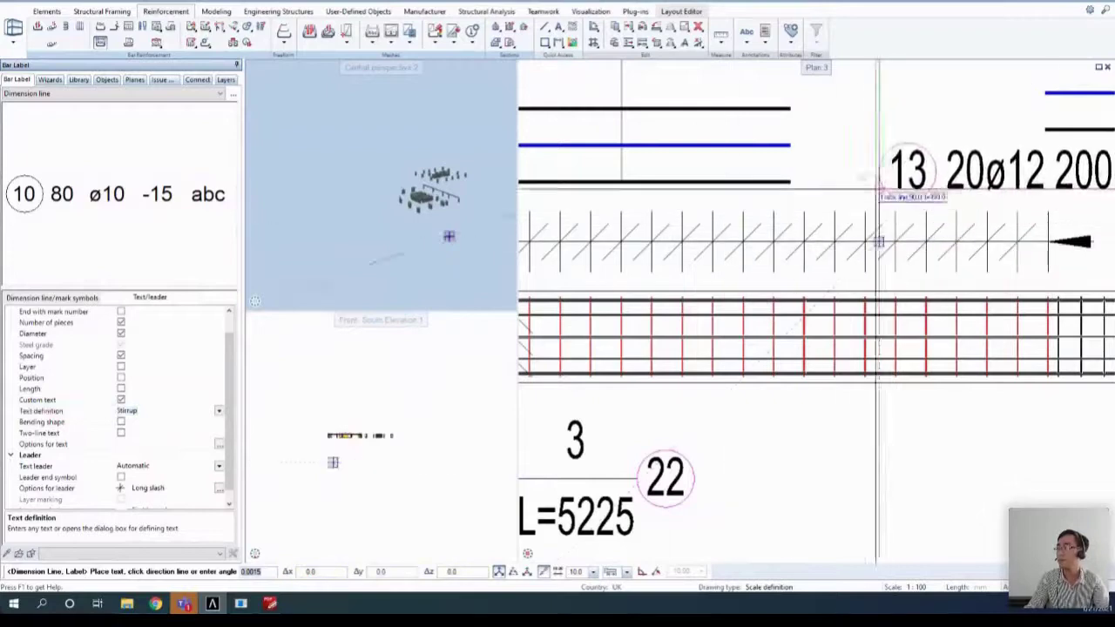
{"action": "scroll", "coordinate": [833, 181], "scroll_direction": "down", "scroll_amount": 3}
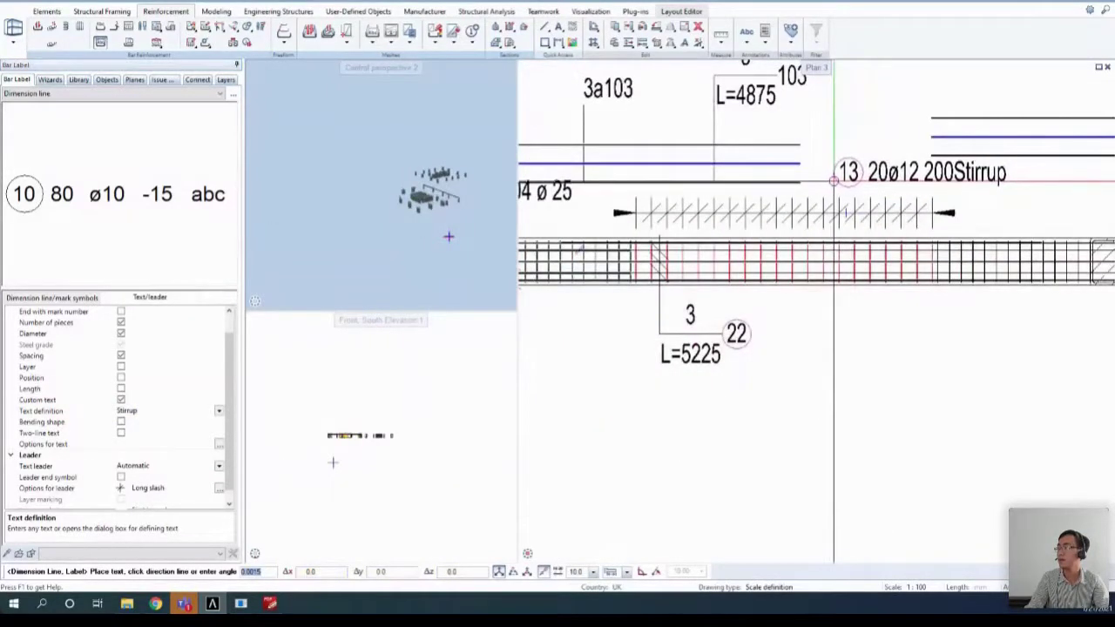
{"action": "left_click", "coordinate": [111, 410]}
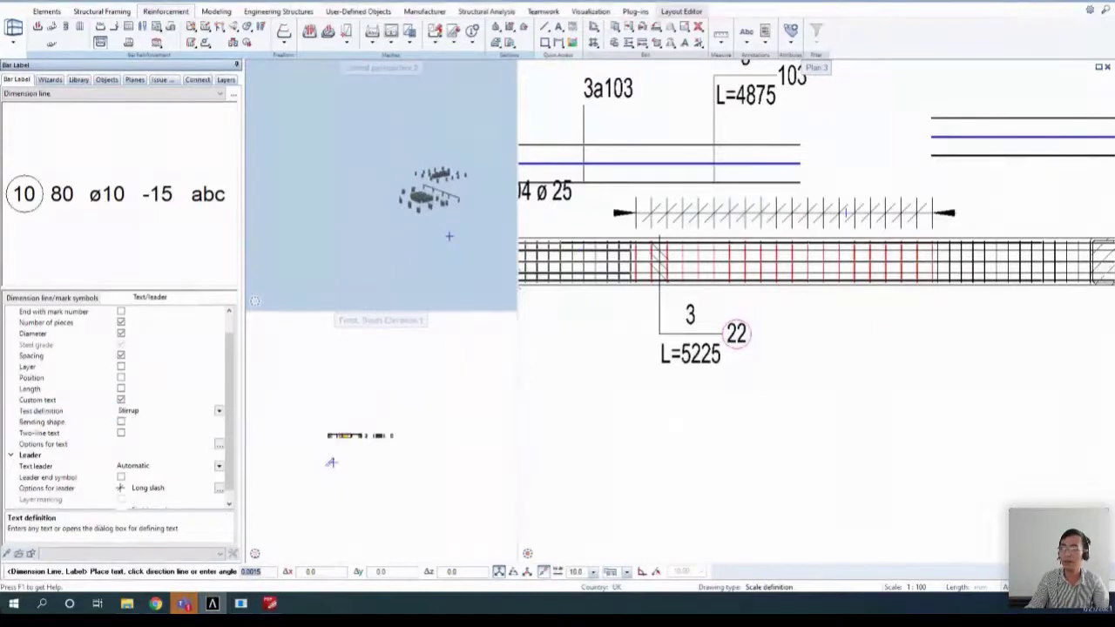
{"action": "scroll", "coordinate": [840, 184], "scroll_direction": "up", "scroll_amount": 2}
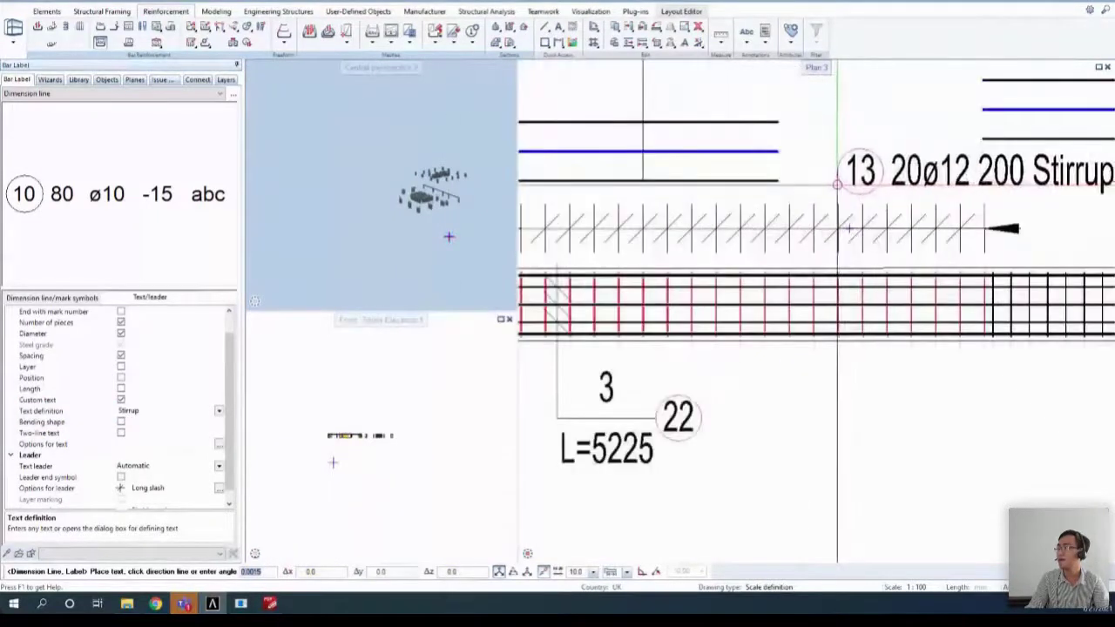
{"action": "left_click", "coordinate": [829, 186]}
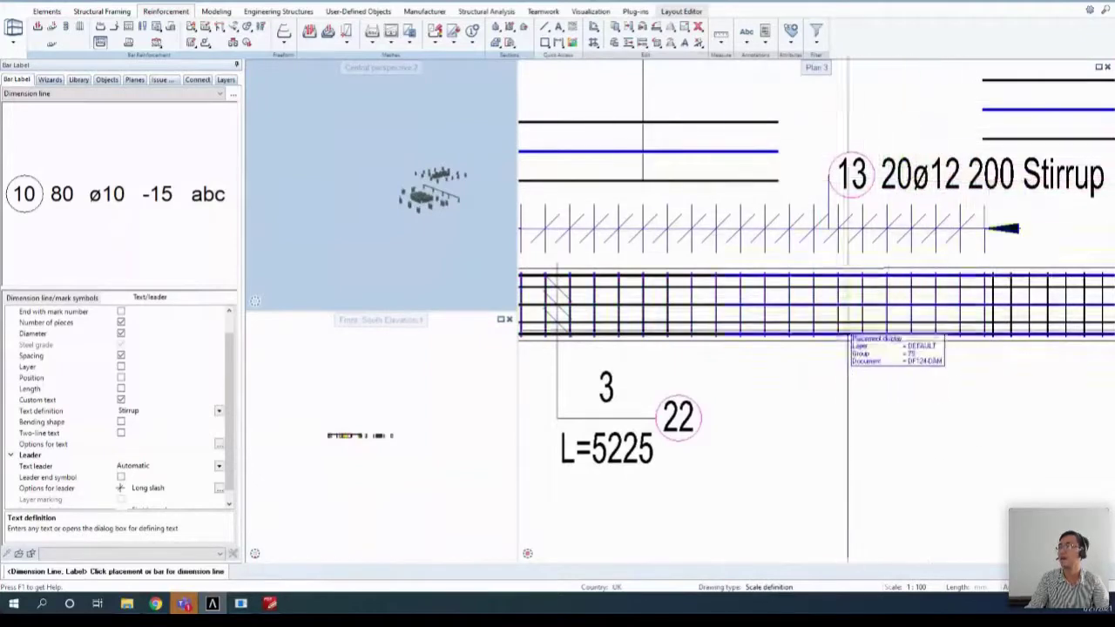
{"action": "key", "text": "Escape"}
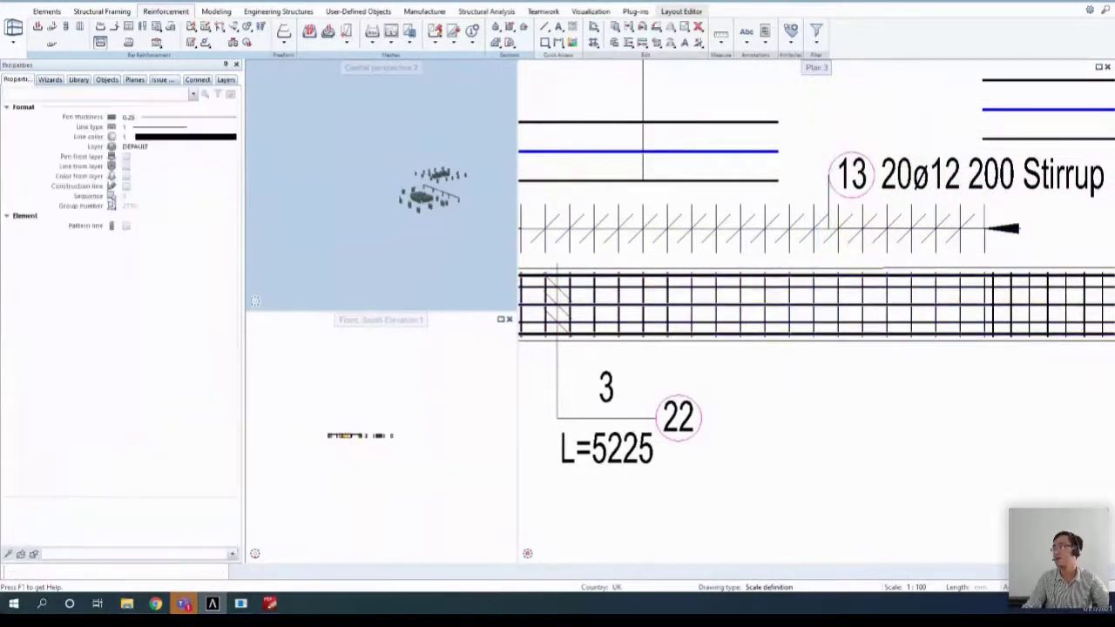
{"action": "middle_click_drag", "start_coordinate": [923, 188], "coordinate": [902, 200]}
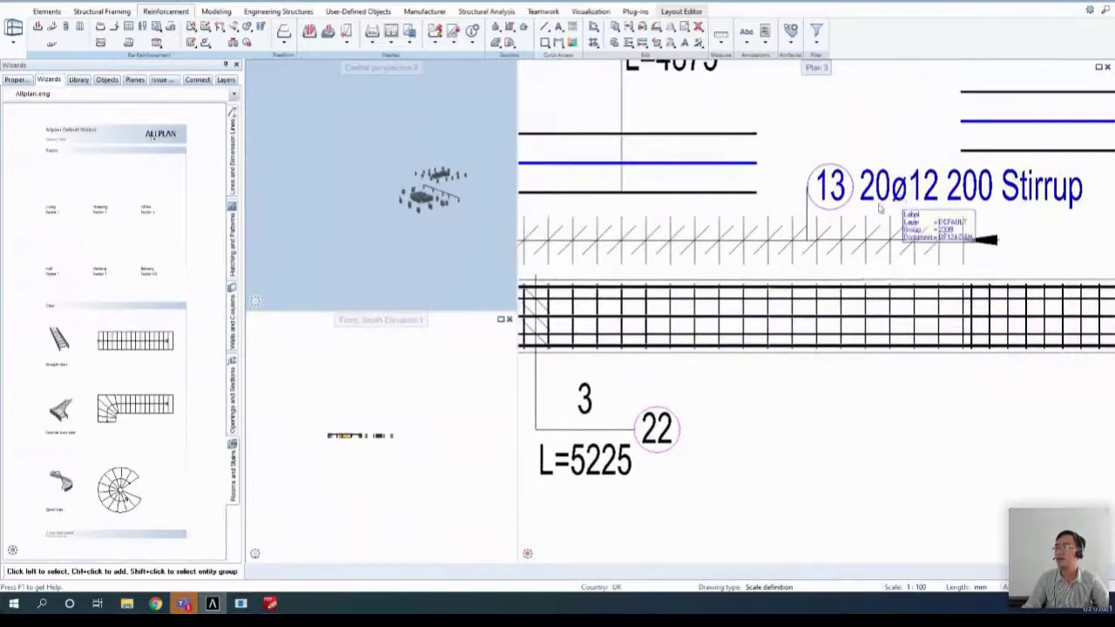
{"action": "scroll", "coordinate": [652, 447], "scroll_direction": "down", "scroll_amount": 5}
{"action": "scroll", "coordinate": [749, 453], "scroll_direction": "up", "scroll_amount": 5}
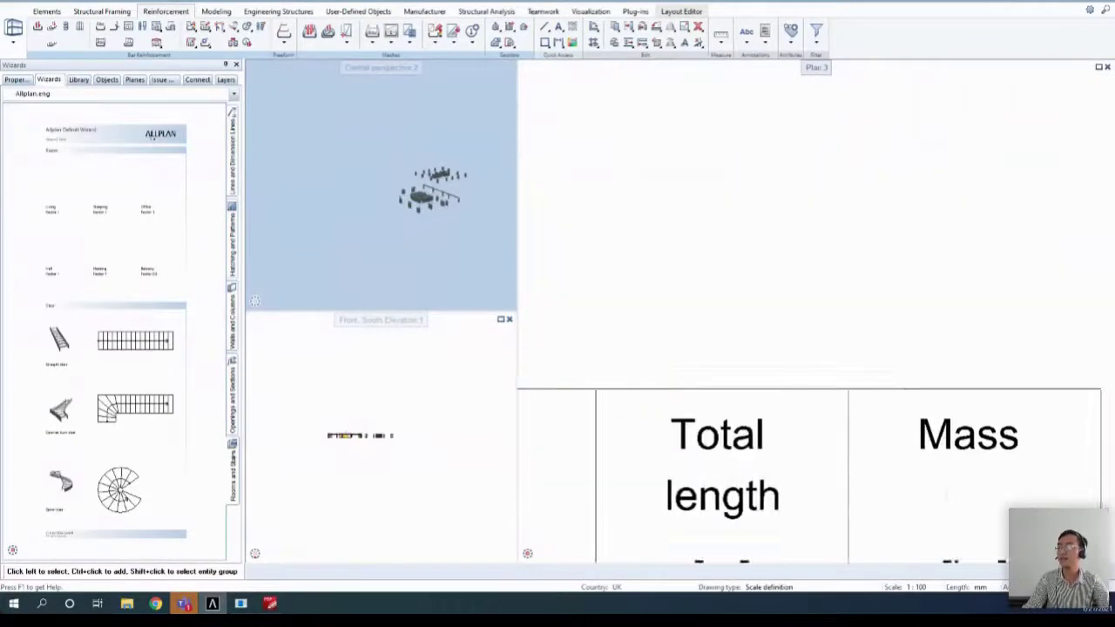
- Delete the stirrup dimension line above the beam together with its "Stirrup" label
{"action": "middle_click_drag", "start_coordinate": [749, 471], "coordinate": [802, 490]}
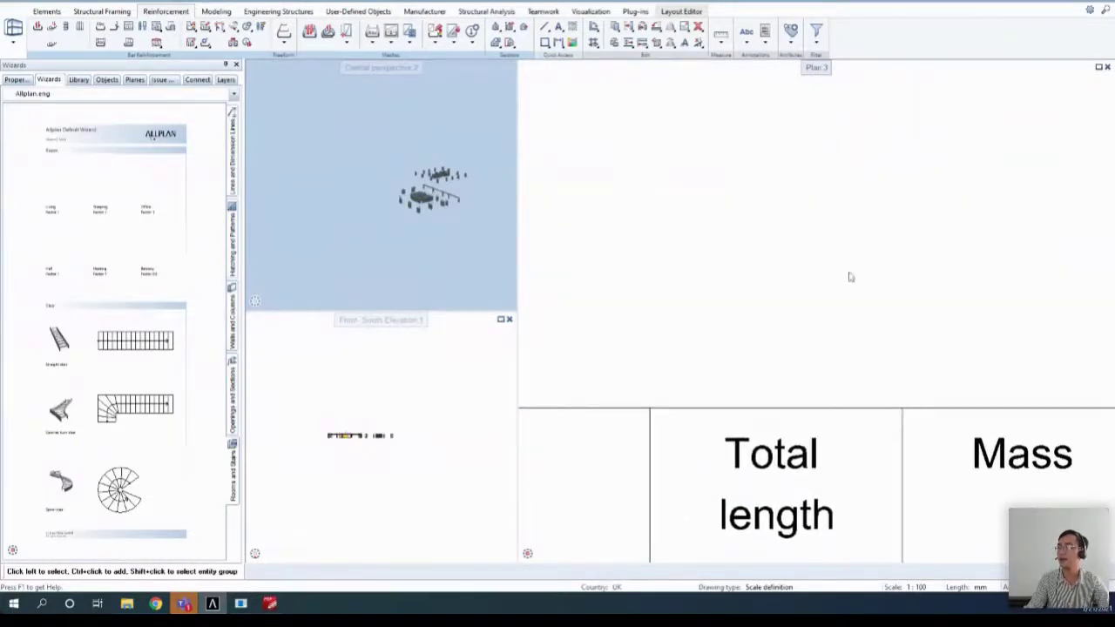
{"action": "scroll", "coordinate": [854, 277], "scroll_direction": "down", "scroll_amount": 5}
{"action": "scroll", "coordinate": [697, 300], "scroll_direction": "up", "scroll_amount": 5}
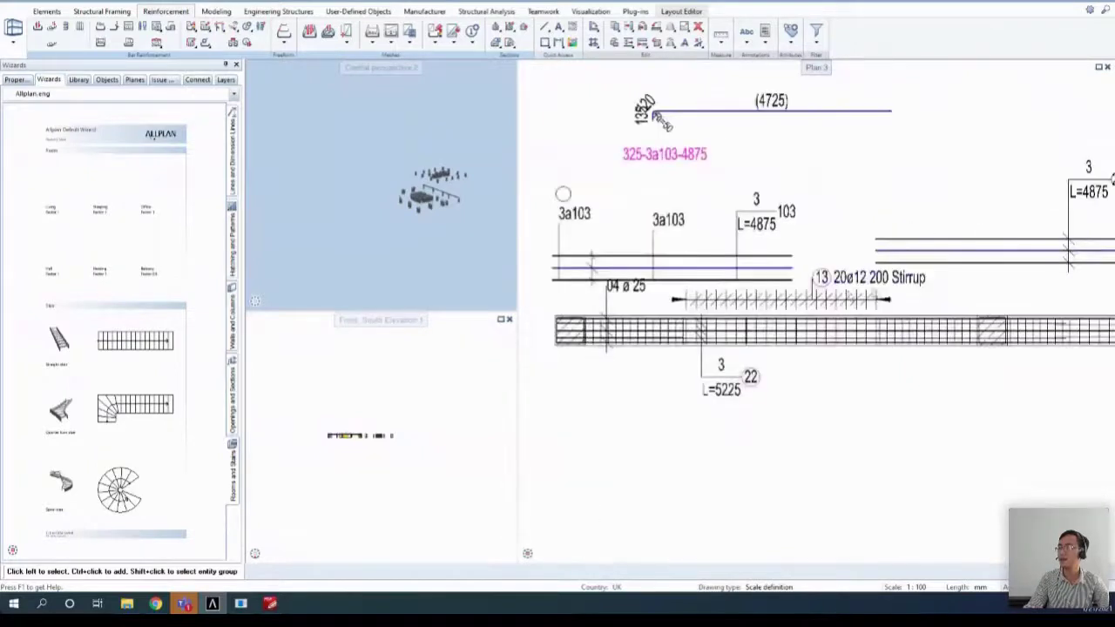
{"action": "left_click", "coordinate": [862, 299]}
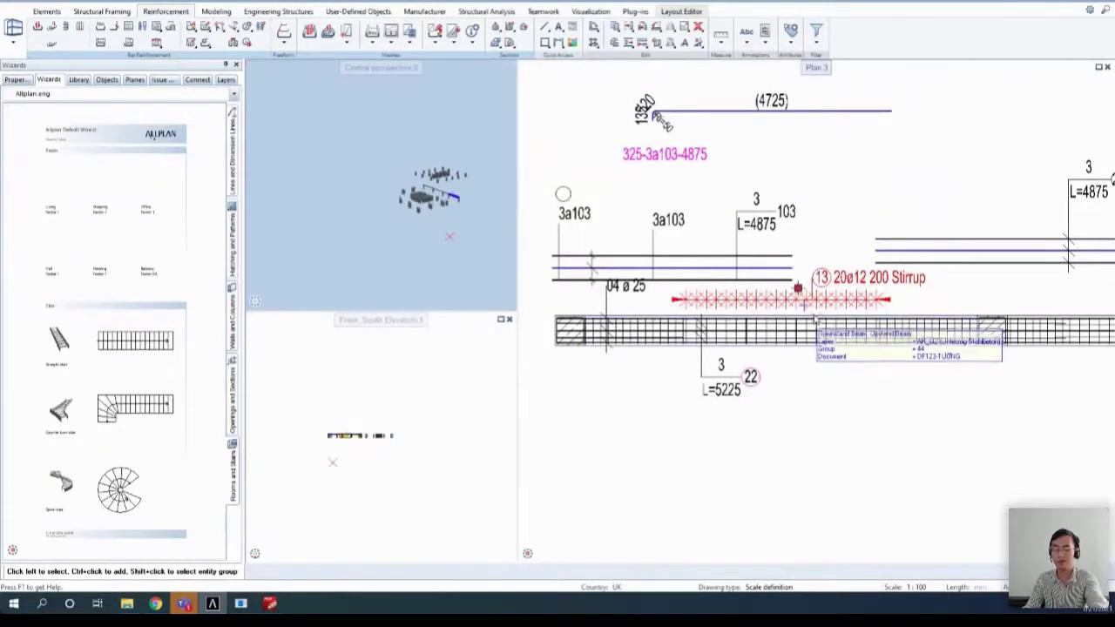
{"action": "key", "text": "Delete"}
{"action": "left_click_drag", "start_coordinate": [782, 429], "coordinate": [670, 357]}
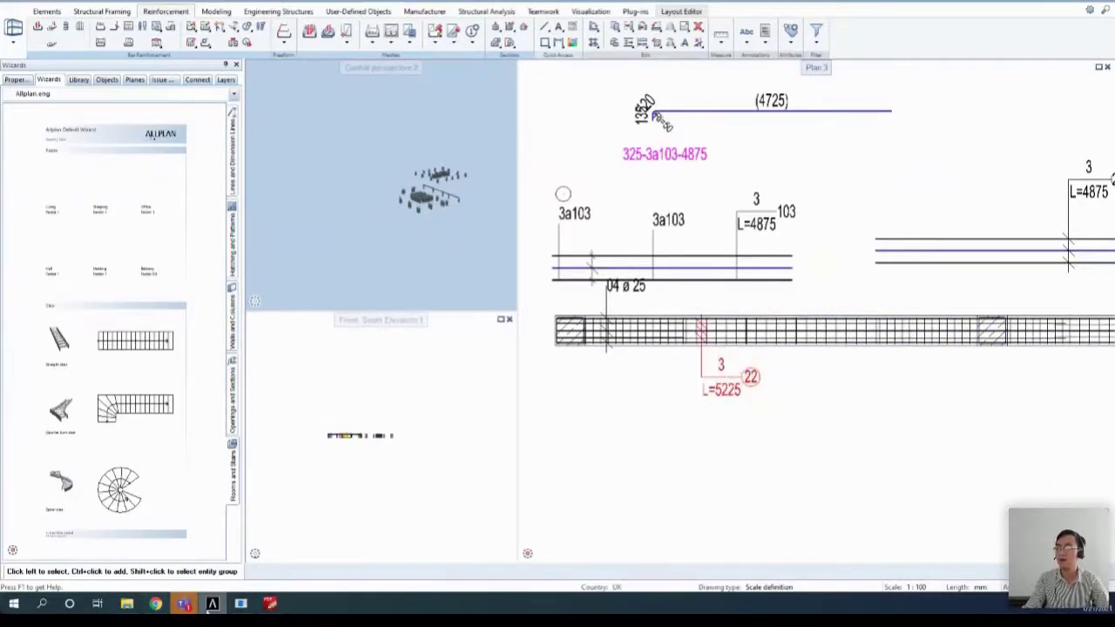
- Switch to the PDF viewer and examine the bar labels, bending shapes and schedules on the SCG_AGTB620RNEU1 reinforcement drawing
{"action": "left_click", "coordinate": [271, 604]}
{"action": "left_click_drag", "start_coordinate": [435, 196], "coordinate": [551, 274]}
{"action": "scroll", "coordinate": [549, 272], "scroll_direction": "down", "scroll_amount": 5, "text": "ctrl"}
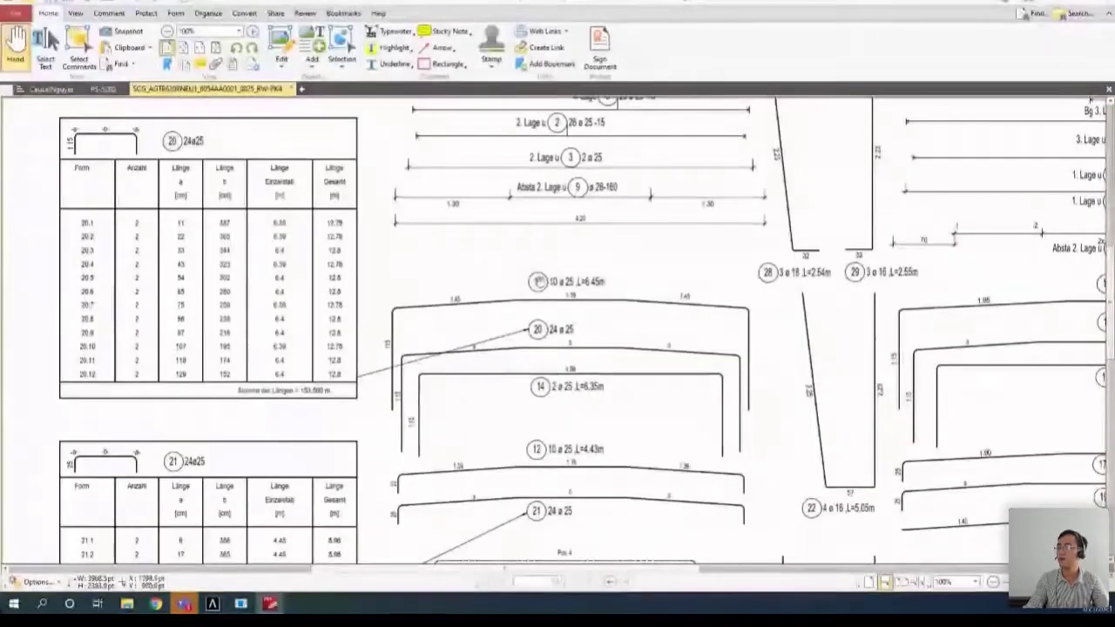
{"action": "left_click", "coordinate": [105, 89]}
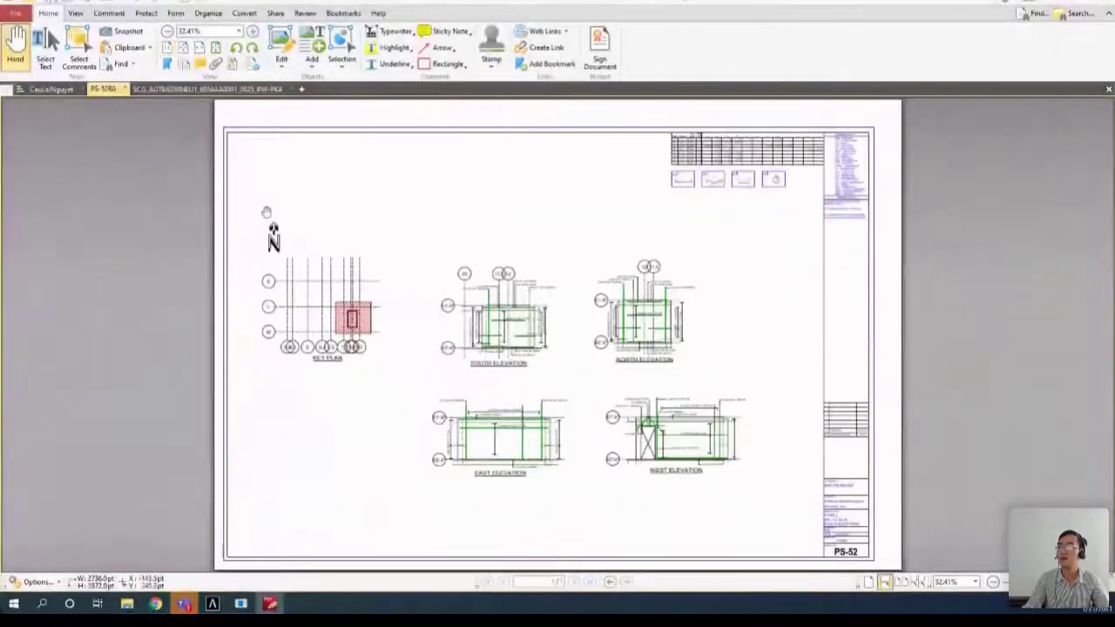
{"action": "left_click", "coordinate": [209, 89]}
{"action": "scroll", "coordinate": [119, 251], "scroll_direction": "up", "scroll_amount": 3, "text": "ctrl"}
{"action": "scroll", "coordinate": [179, 261], "scroll_direction": "down", "scroll_amount": 5, "text": "ctrl"}
{"action": "mouse_move", "coordinate": [466, 272]}
{"action": "left_mouse_down"}
{"action": "mouse_move", "coordinate": [391, 405]}
{"action": "mouse_move", "coordinate": [548, 348]}
{"action": "left_mouse_up"}
{"action": "left_click_drag", "start_coordinate": [332, 342], "coordinate": [386, 346]}
{"action": "mouse_move", "coordinate": [295, 359]}
{"action": "left_mouse_down"}
{"action": "mouse_move", "coordinate": [321, 355]}
{"action": "mouse_move", "coordinate": [328, 326]}
{"action": "left_mouse_up"}
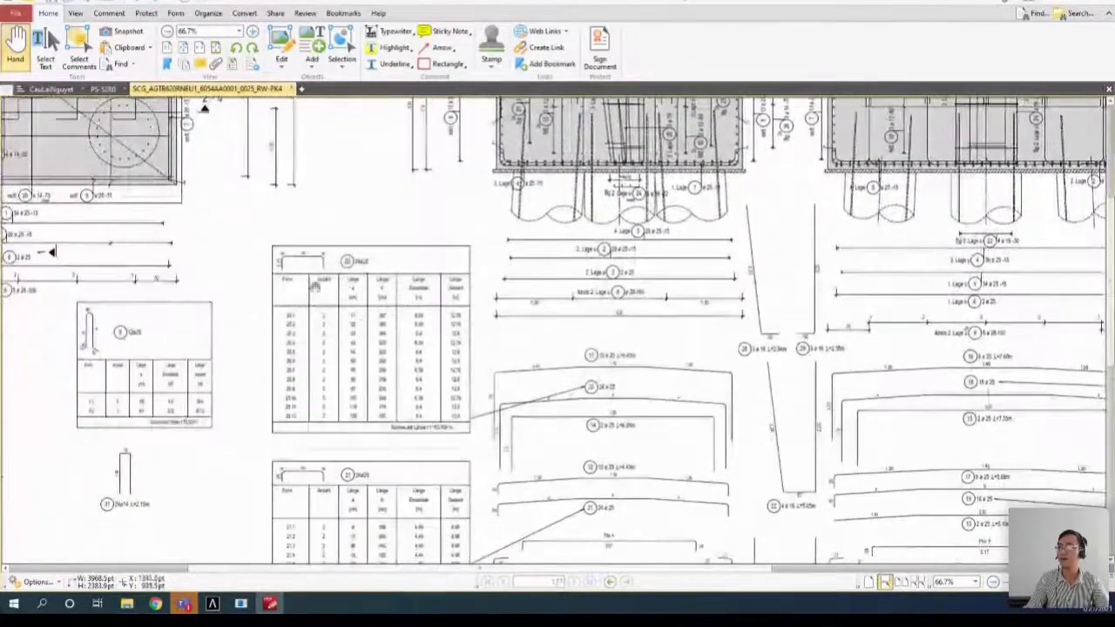
- Return to Allplan and review the available reinforcement standards in the options, checking the PDF drawing alongside, without changing the standard
{"action": "left_click", "coordinate": [273, 603]}
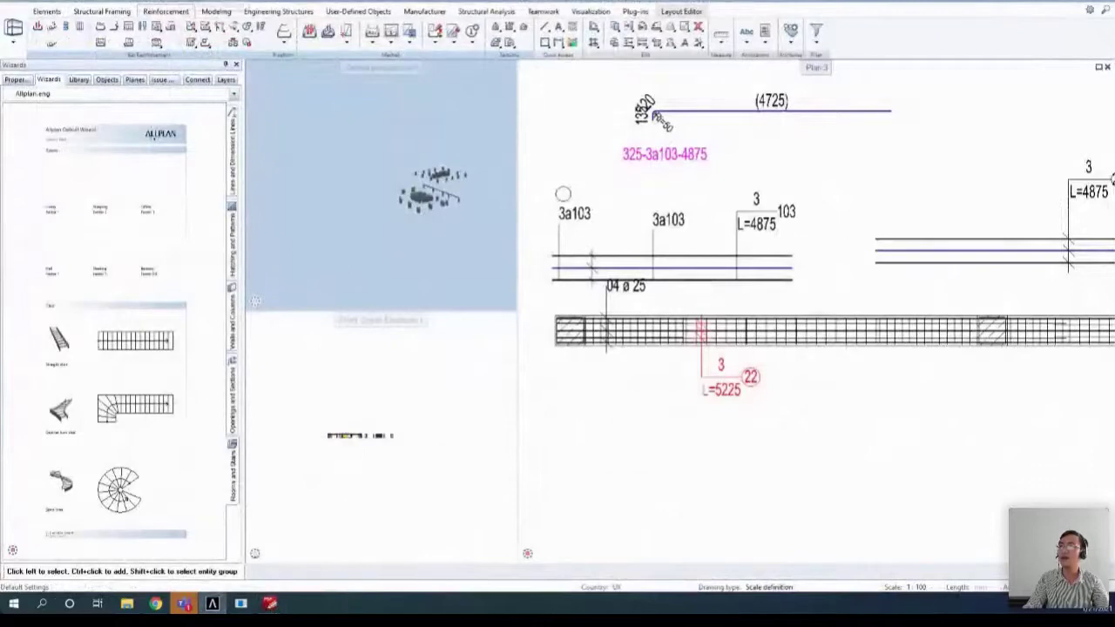
{"action": "left_click", "coordinate": [213, 3]}
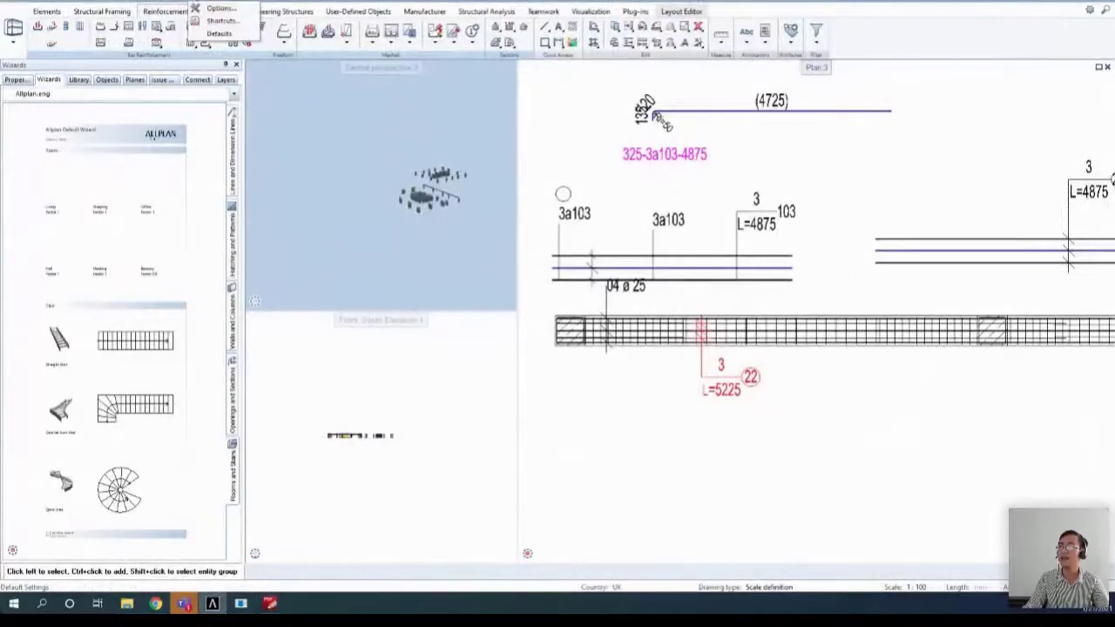
{"action": "left_click", "coordinate": [218, 9]}
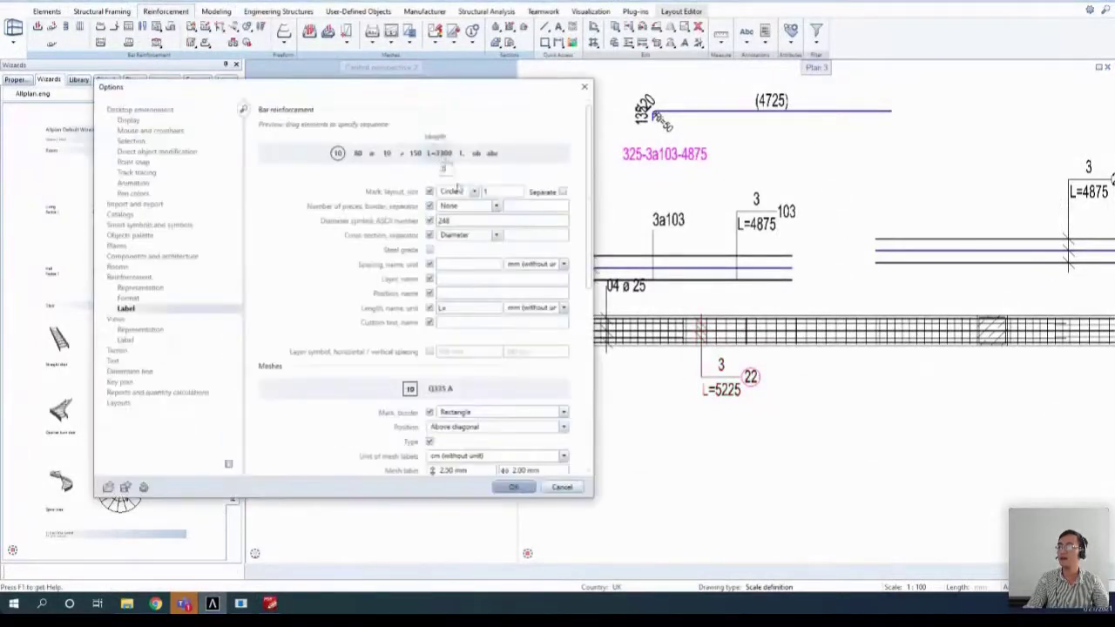
{"action": "left_click", "coordinate": [141, 288]}
{"action": "left_click", "coordinate": [135, 277]}
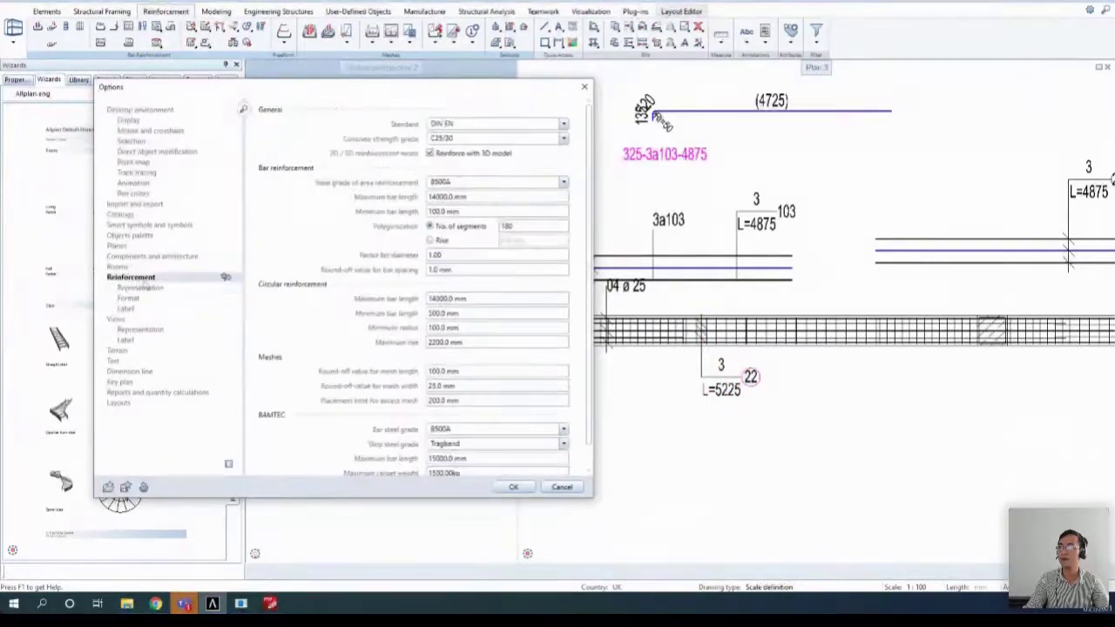
{"action": "left_click", "coordinate": [496, 125]}
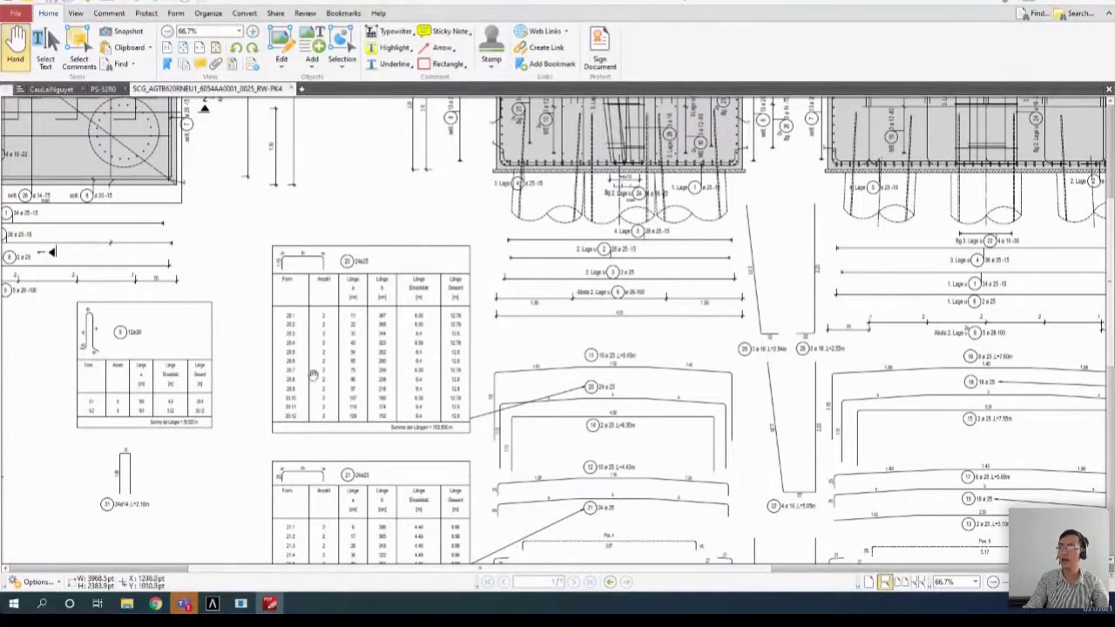
{"action": "left_click", "coordinate": [270, 604]}
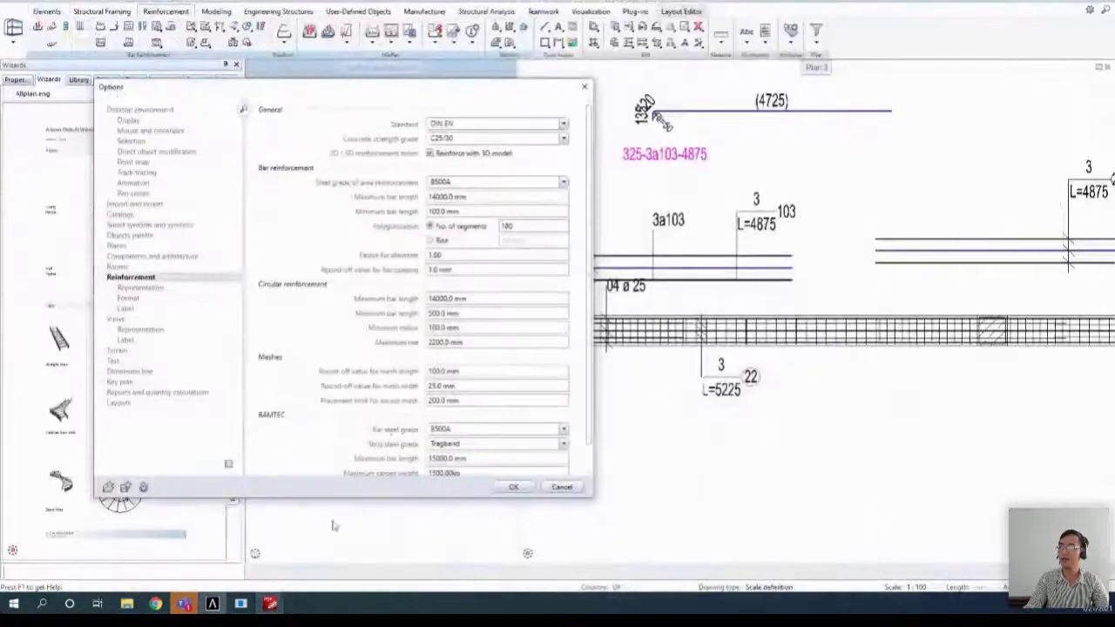
{"action": "left_click", "coordinate": [475, 125]}
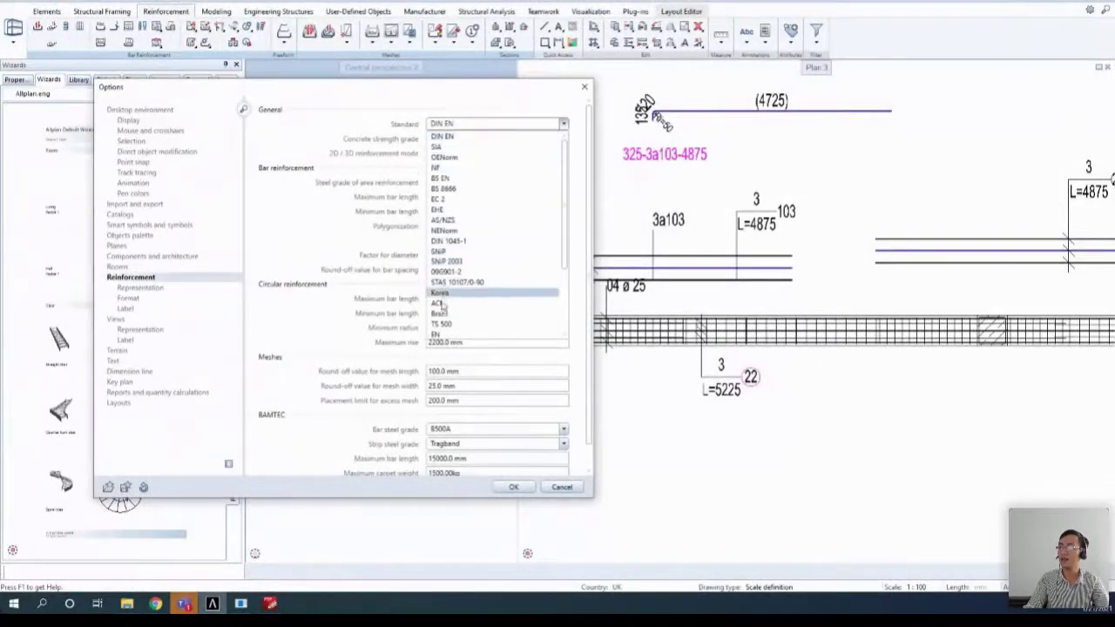
{"action": "left_click", "coordinate": [524, 96]}
{"action": "left_click", "coordinate": [584, 88]}
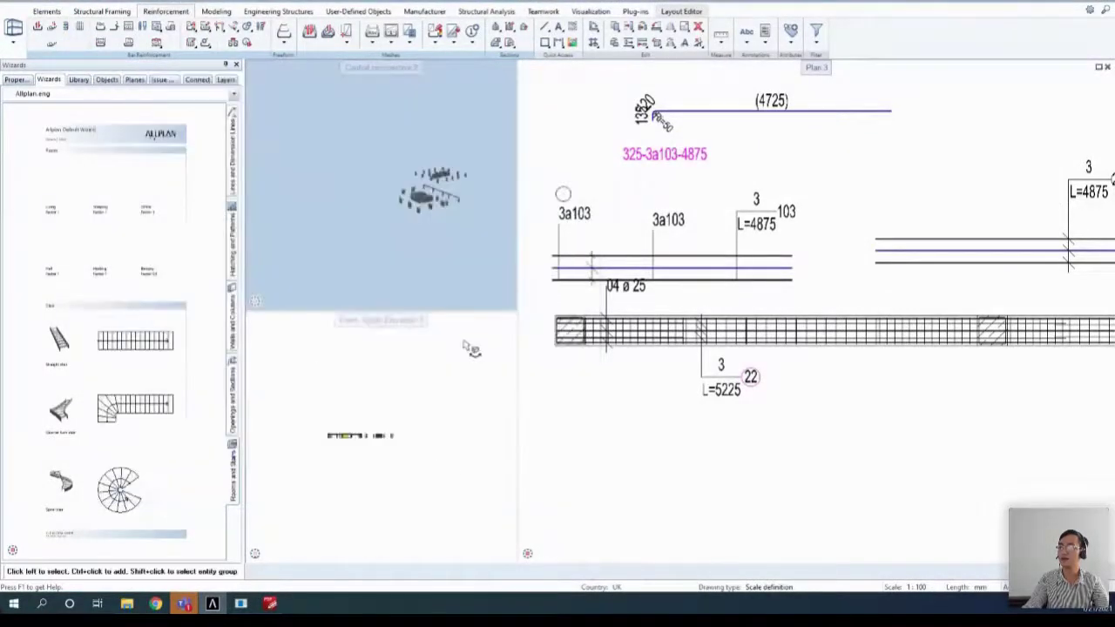
- Switch to the PDF viewer, examine the bar labels on the PS-52 drawing's south elevation, and return to Allplan
{"action": "mouse_move", "coordinate": [221, 608]}
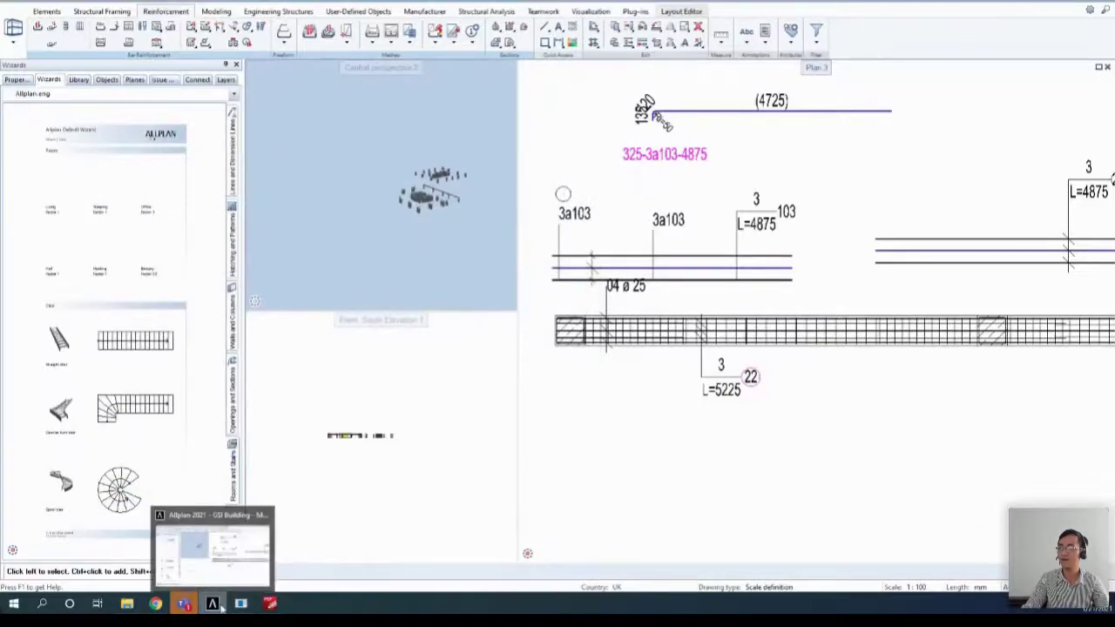
{"action": "left_click", "coordinate": [270, 603]}
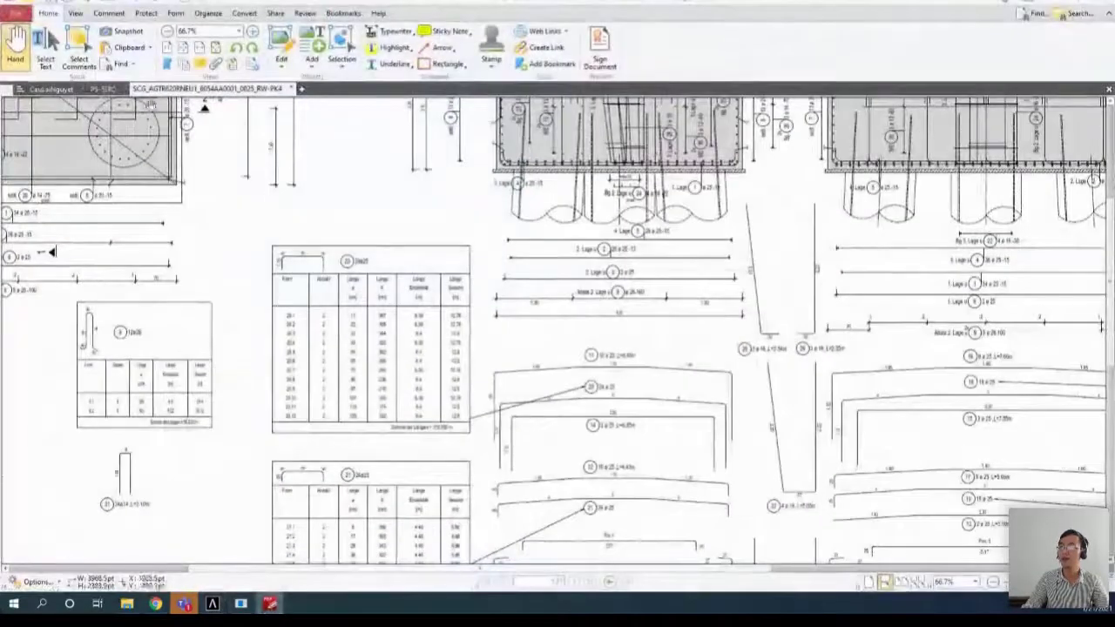
{"action": "left_click", "coordinate": [99, 89]}
{"action": "scroll", "coordinate": [540, 326], "scroll_direction": "up", "scroll_amount": 5, "text": "ctrl"}
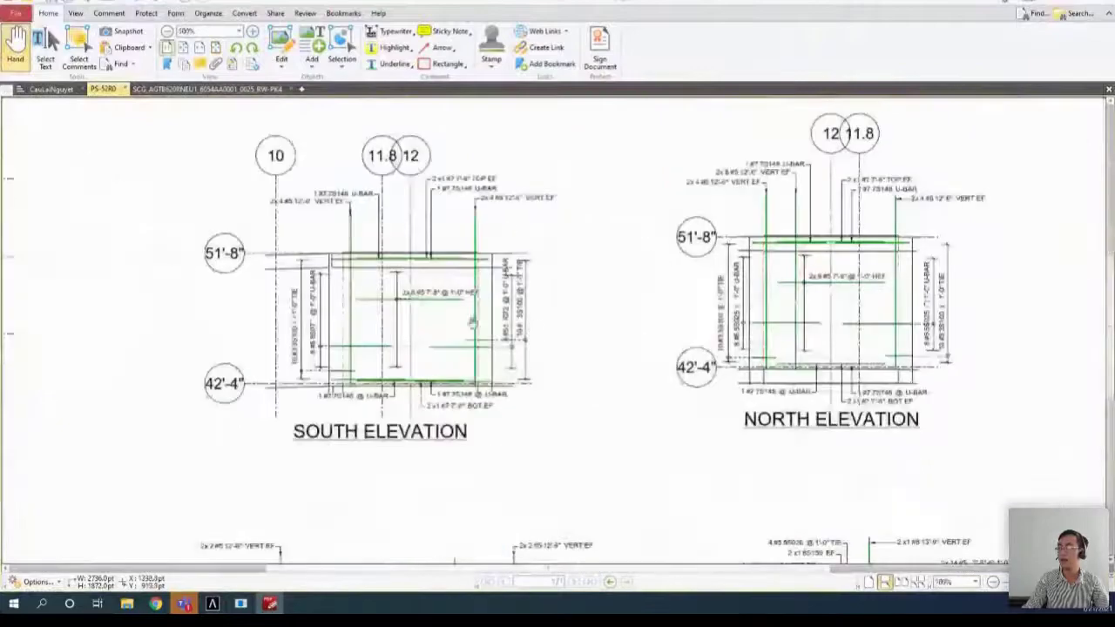
{"action": "left_click_drag", "start_coordinate": [428, 304], "coordinate": [486, 265]}
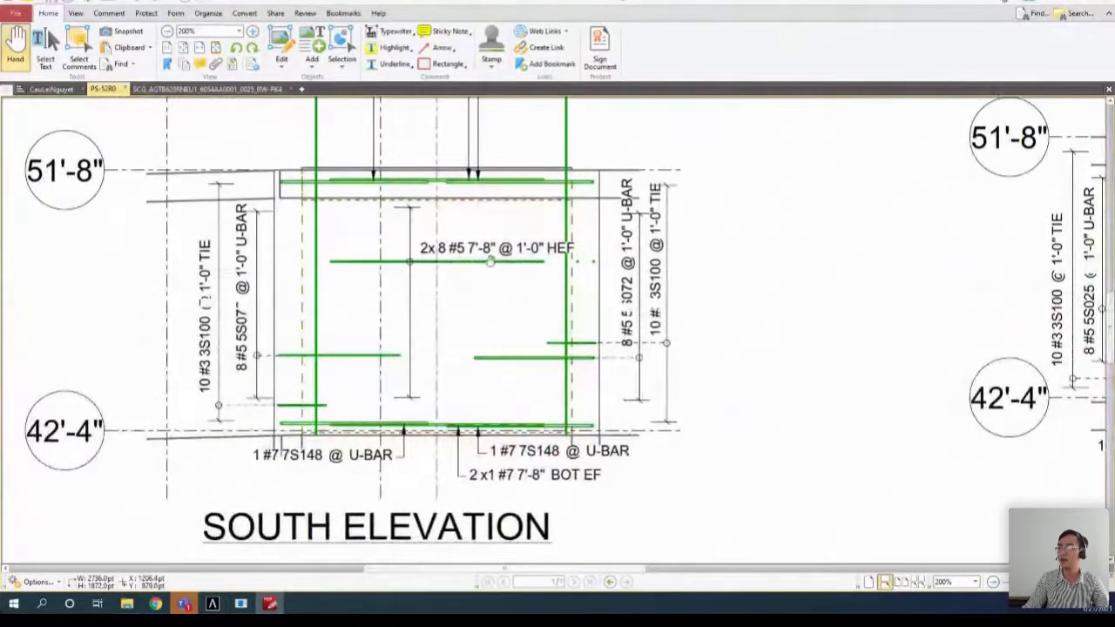
{"action": "mouse_move", "coordinate": [483, 399]}
{"action": "left_mouse_down"}
{"action": "mouse_move", "coordinate": [436, 335]}
{"action": "mouse_move", "coordinate": [344, 289]}
{"action": "left_mouse_up"}
{"action": "mouse_move", "coordinate": [520, 374]}
{"action": "left_mouse_down"}
{"action": "mouse_move", "coordinate": [380, 366]}
{"action": "mouse_move", "coordinate": [437, 374]}
{"action": "left_mouse_up"}
{"action": "scroll", "coordinate": [437, 374], "scroll_direction": "up", "scroll_amount": 5, "text": "ctrl"}
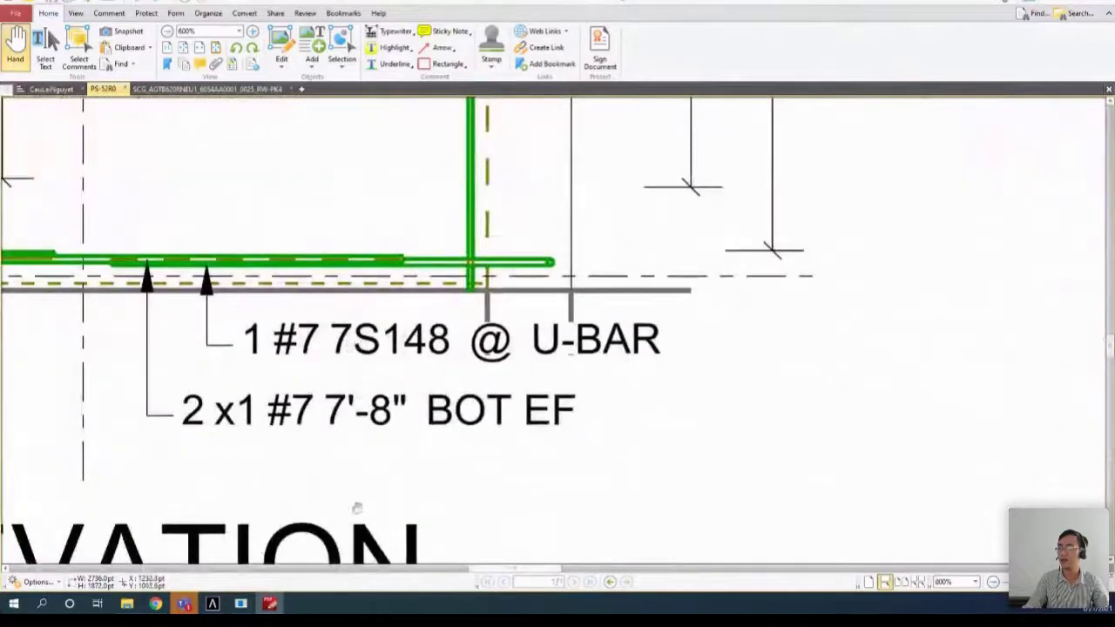
{"action": "key", "text": "alt+Tab"}
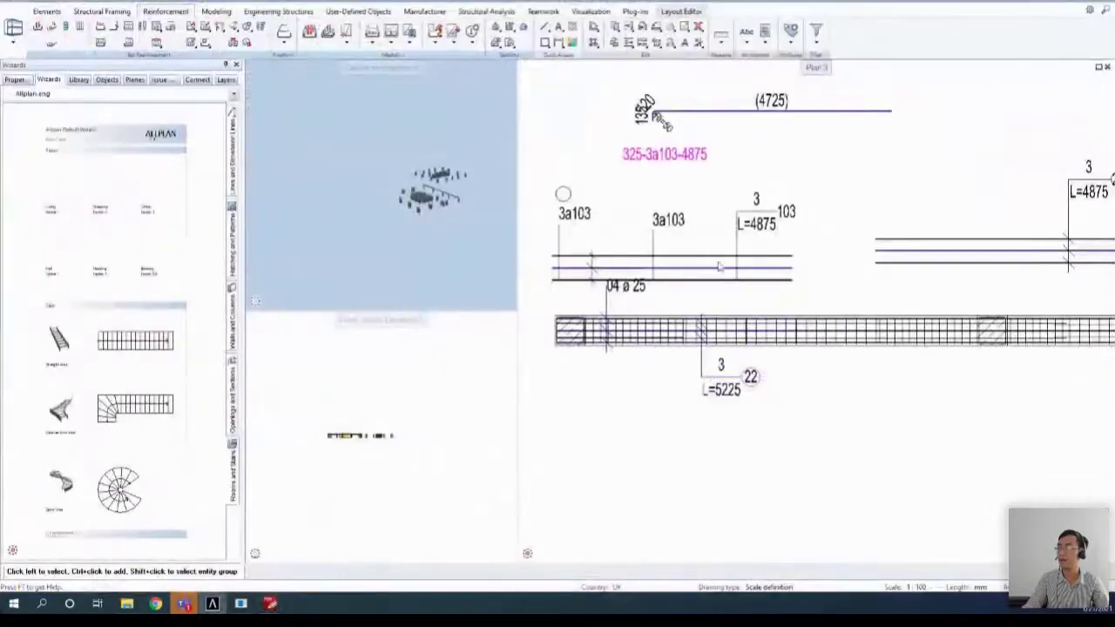
- Delete the two-line L=4875 label and the middle 3a103 label from the extracted bars above the beam's left end
{"action": "left_click_drag", "start_coordinate": [798, 234], "coordinate": [722, 203]}
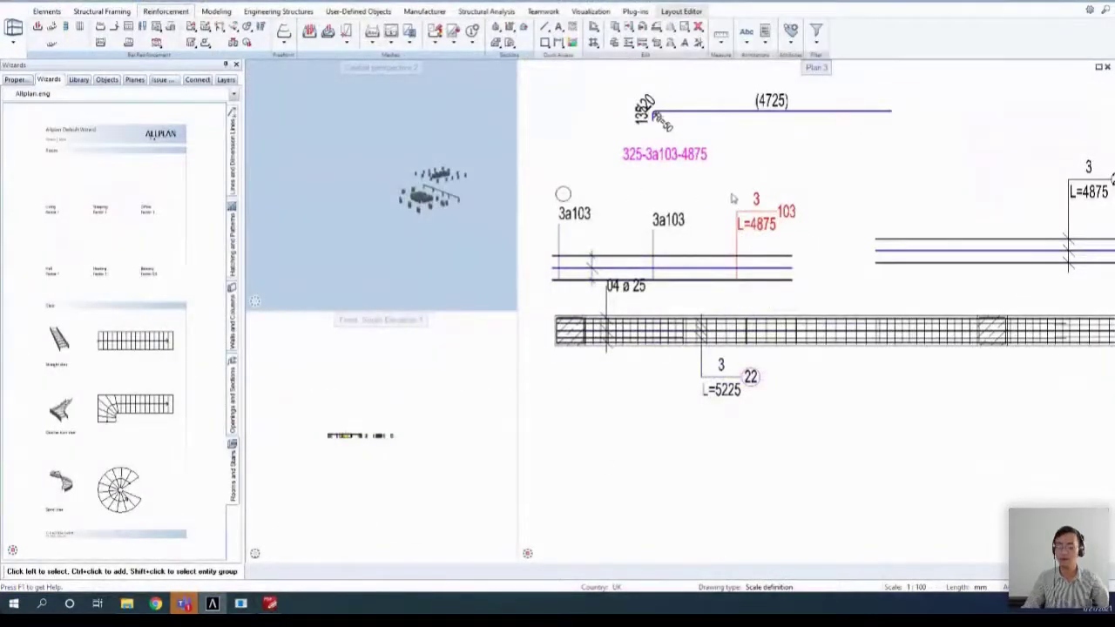
{"action": "key", "text": "Delete"}
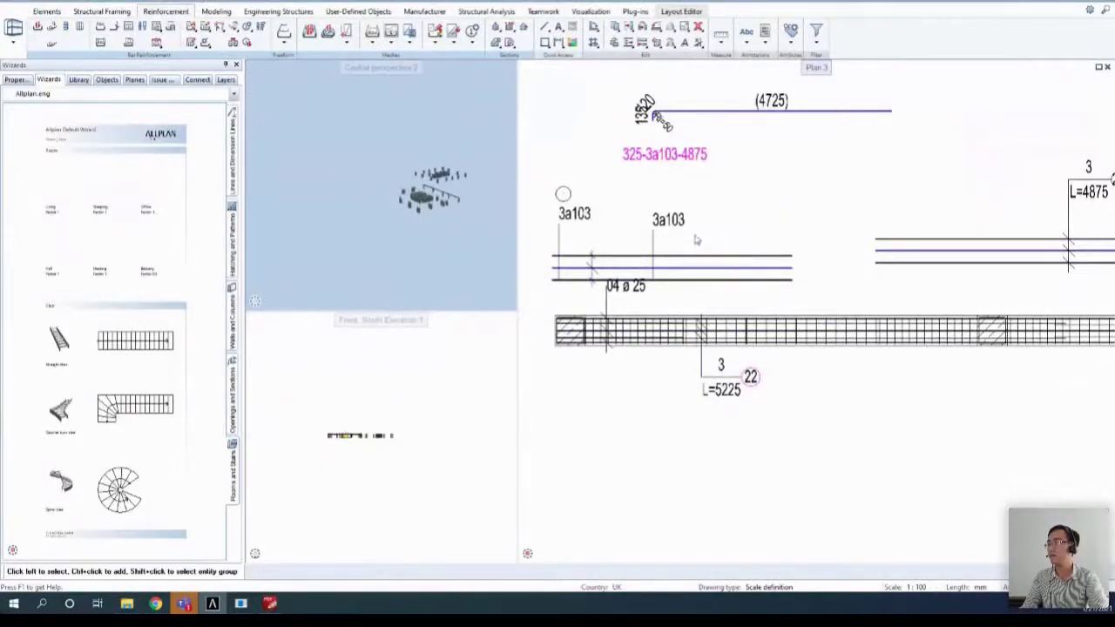
{"action": "left_click_drag", "start_coordinate": [705, 245], "coordinate": [655, 225]}
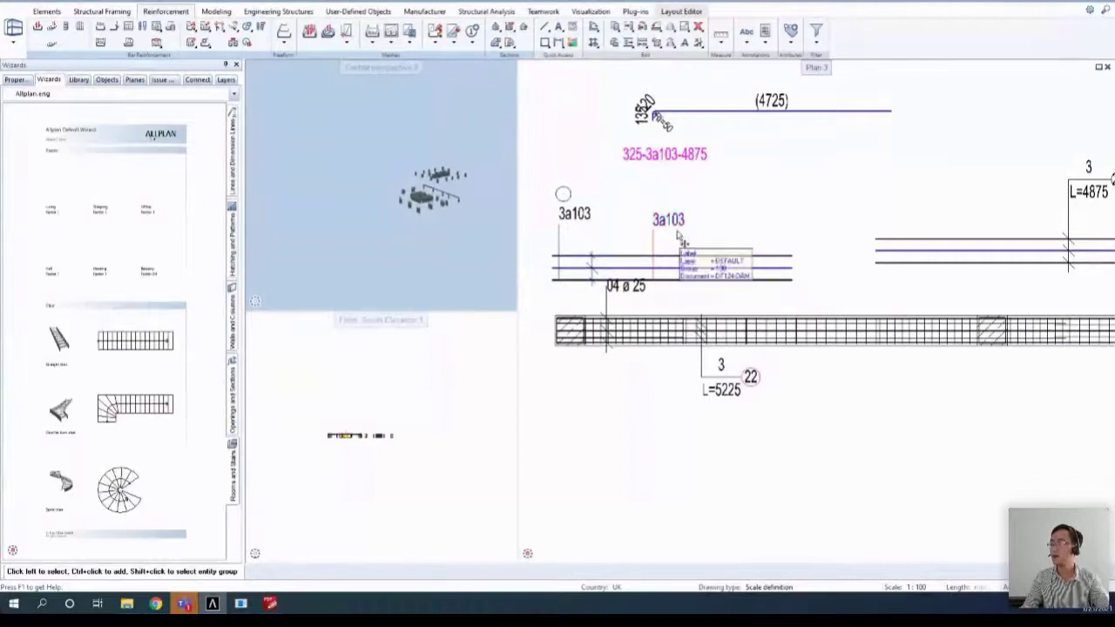
{"action": "key", "text": "Delete"}
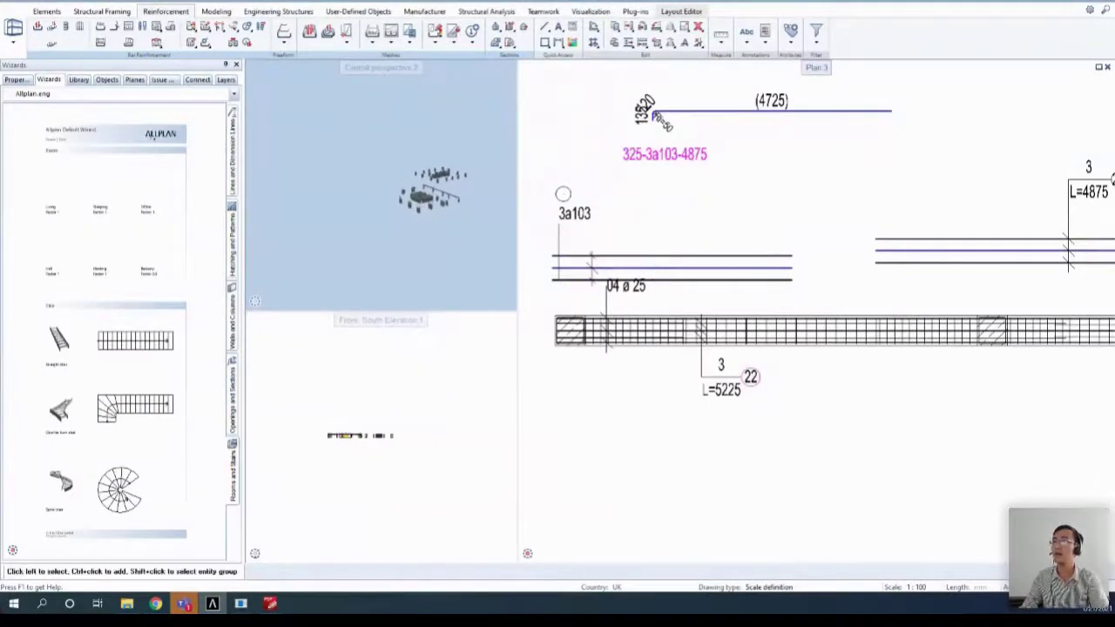
- Set the reinforcement standard to ACI in the program options and apply it
{"action": "left_click", "coordinate": [202, 2]}
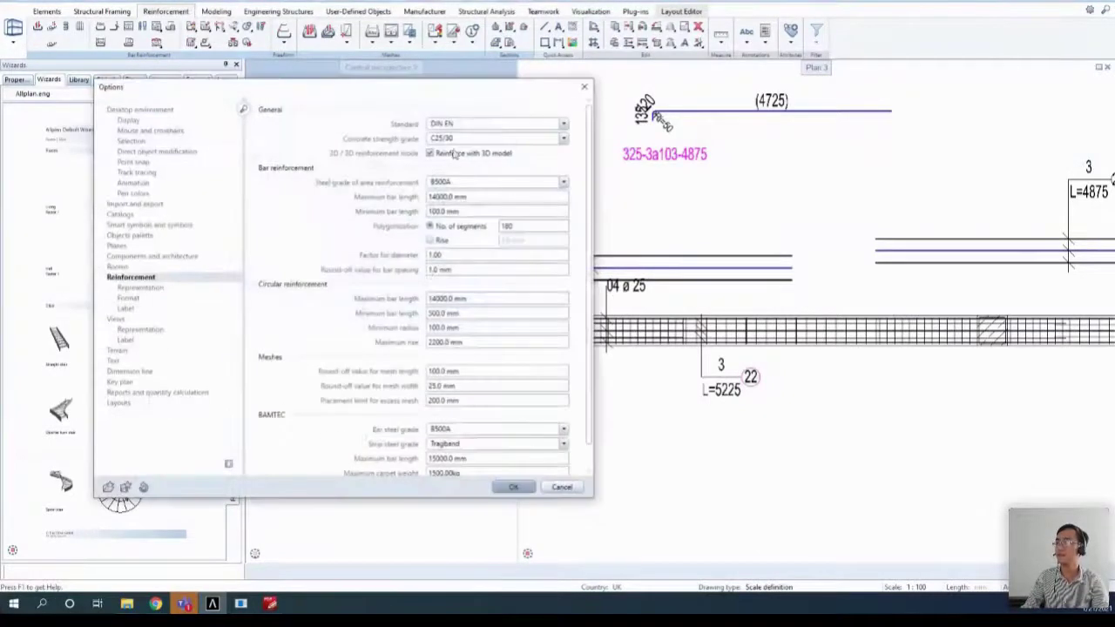
{"action": "left_click", "coordinate": [468, 125]}
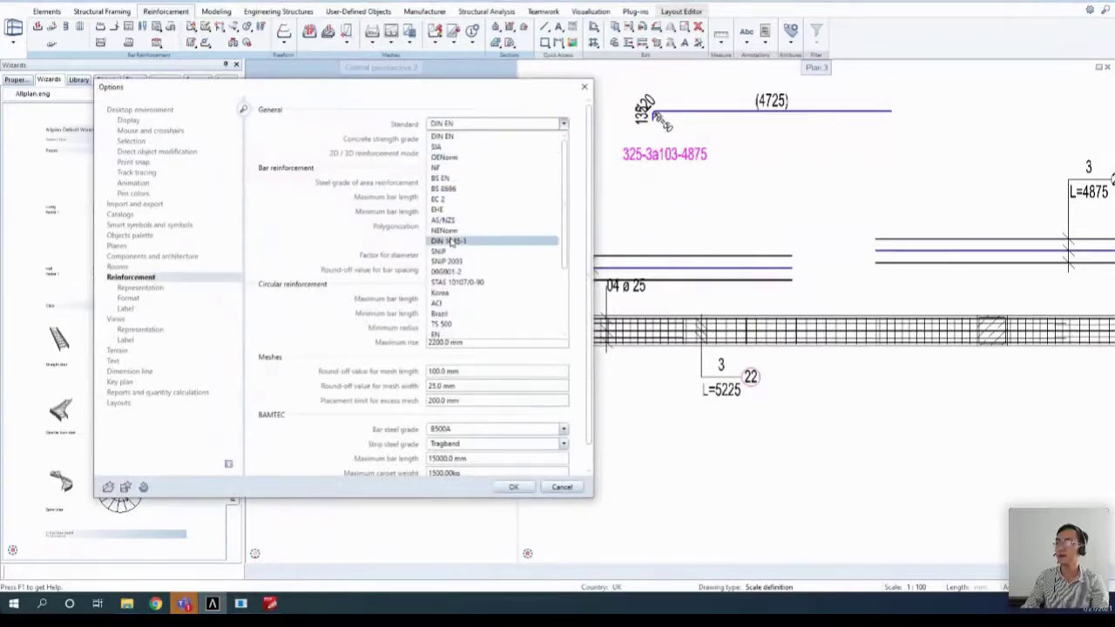
{"action": "left_click", "coordinate": [448, 303]}
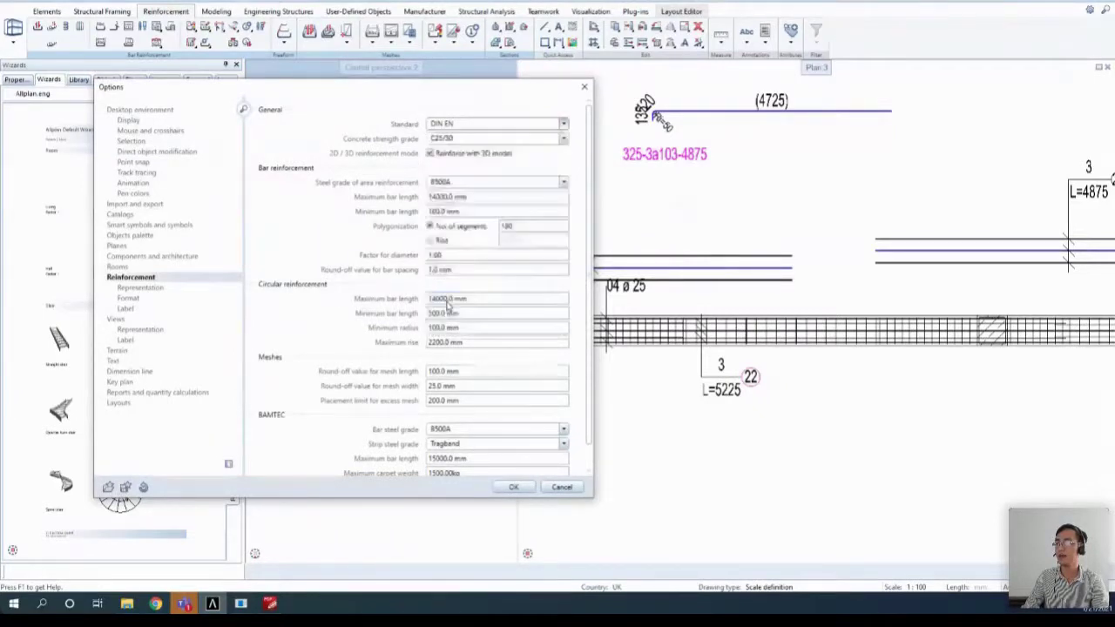
{"action": "left_click", "coordinate": [513, 487]}
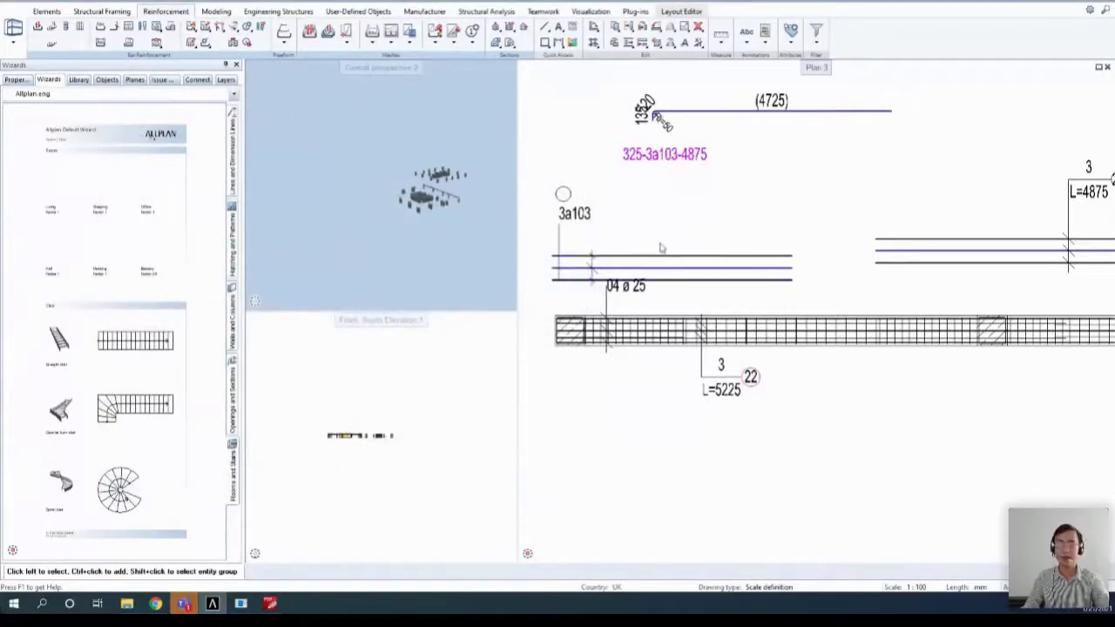
- Set the Rebar Prefix attribute to AB for the three extracted bars above the beam's left end
{"action": "right_click", "coordinate": [707, 267]}
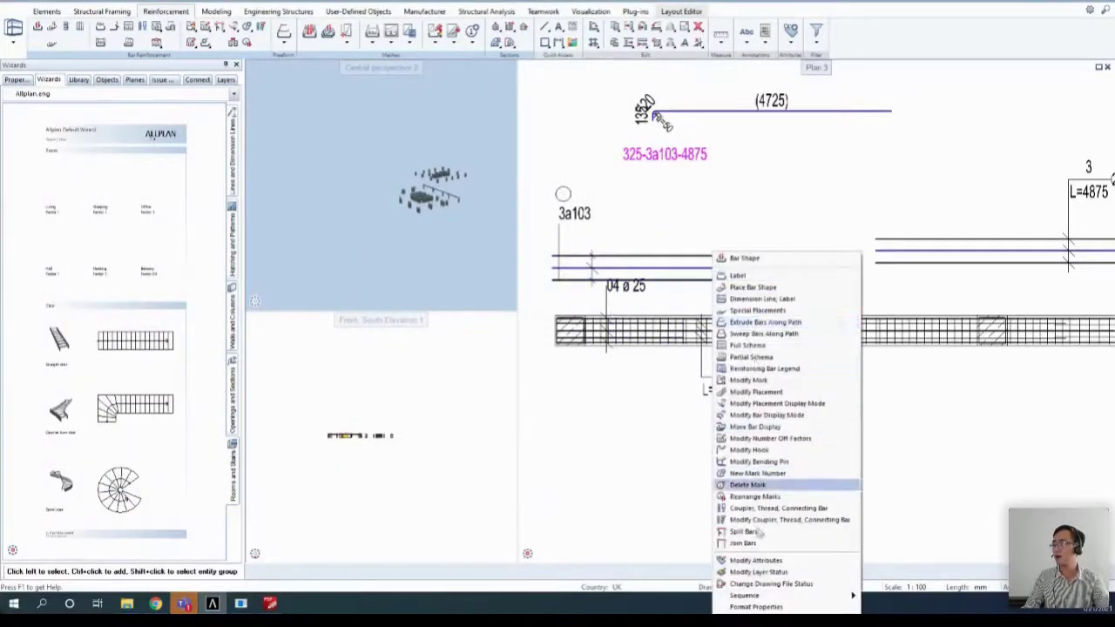
{"action": "left_click", "coordinate": [756, 560]}
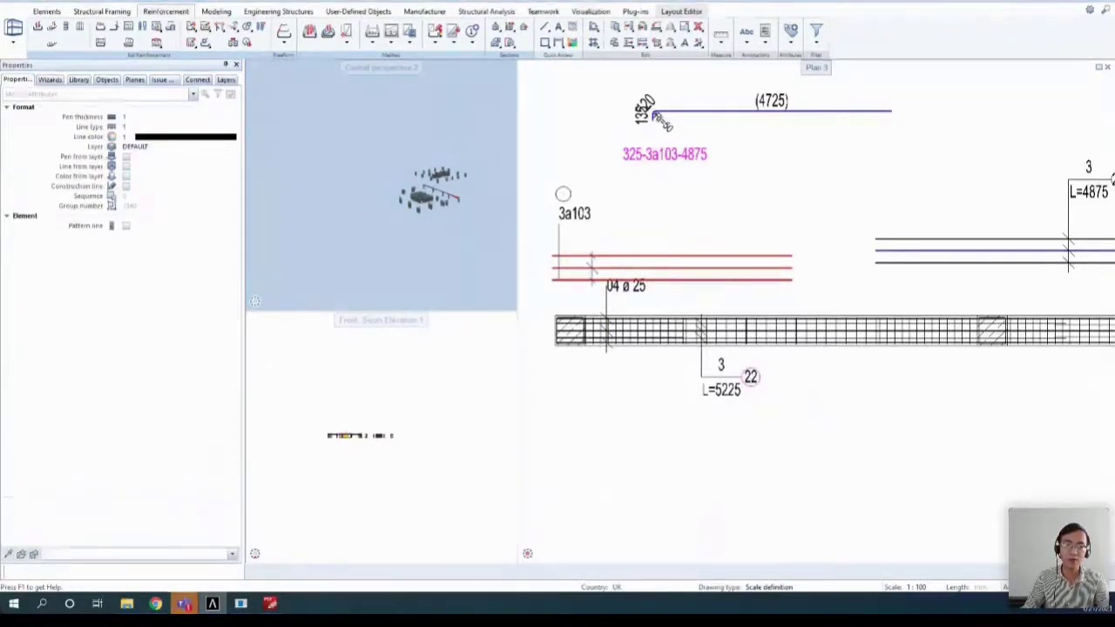
{"action": "left_click_drag", "start_coordinate": [319, 70], "coordinate": [348, 77]}
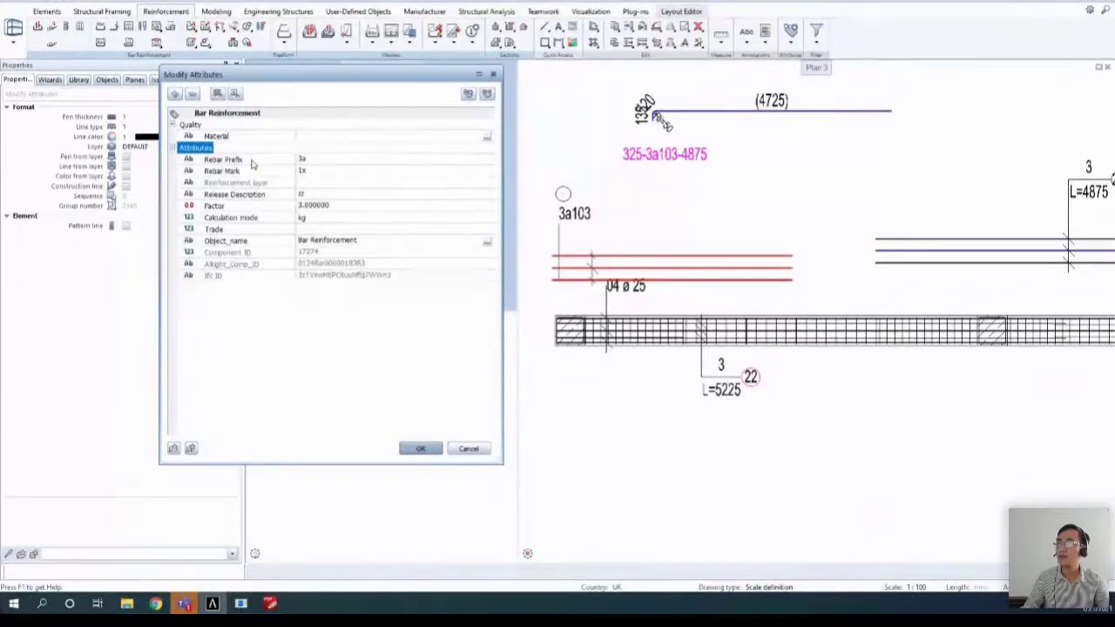
{"action": "left_click", "coordinate": [300, 160]}
{"action": "left_click", "coordinate": [303, 160]}
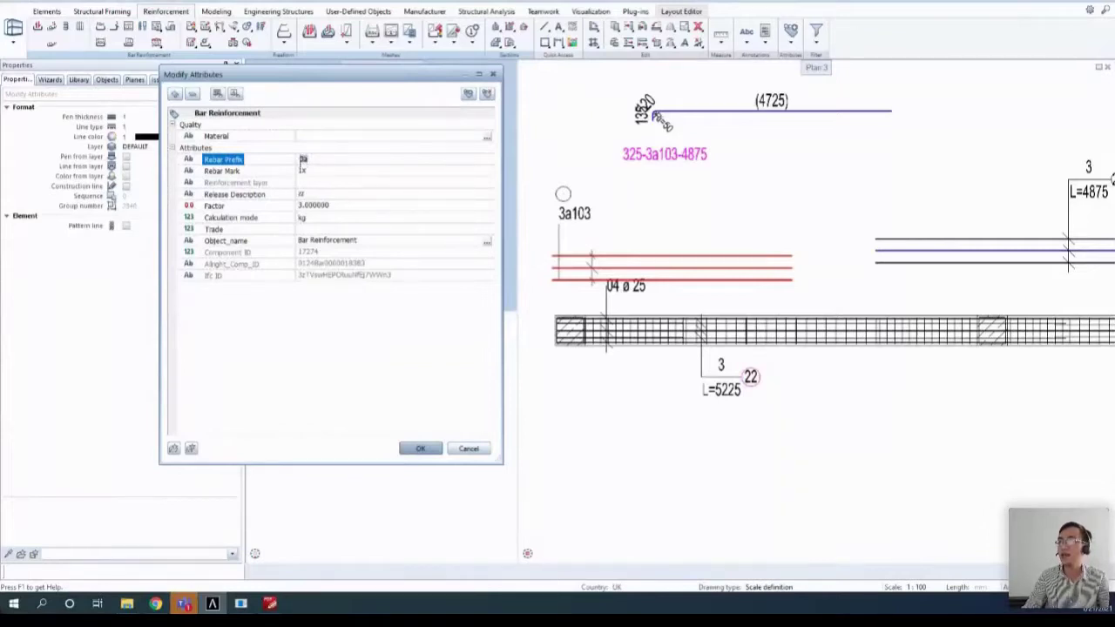
{"action": "left_click", "coordinate": [306, 159]}
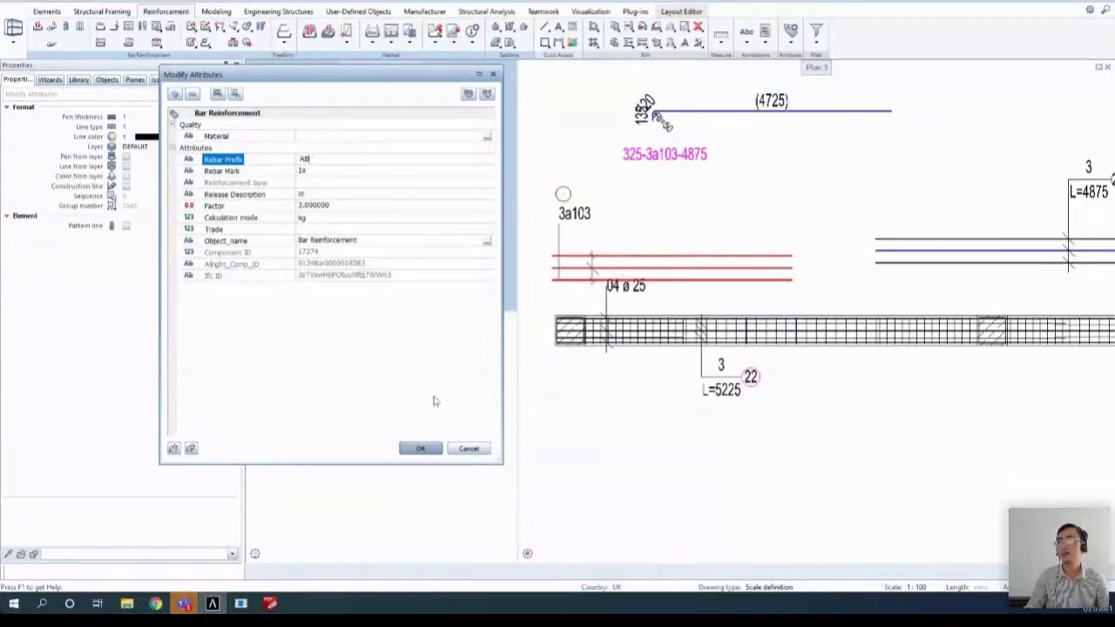
{"action": "left_click", "coordinate": [303, 171]}
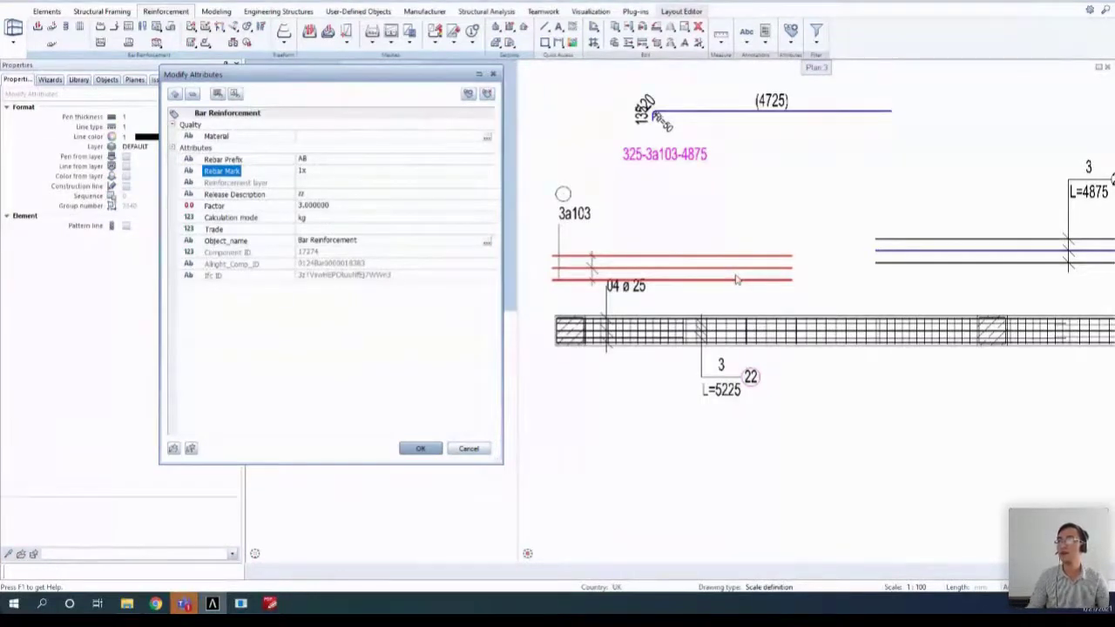
{"action": "left_click", "coordinate": [306, 160]}
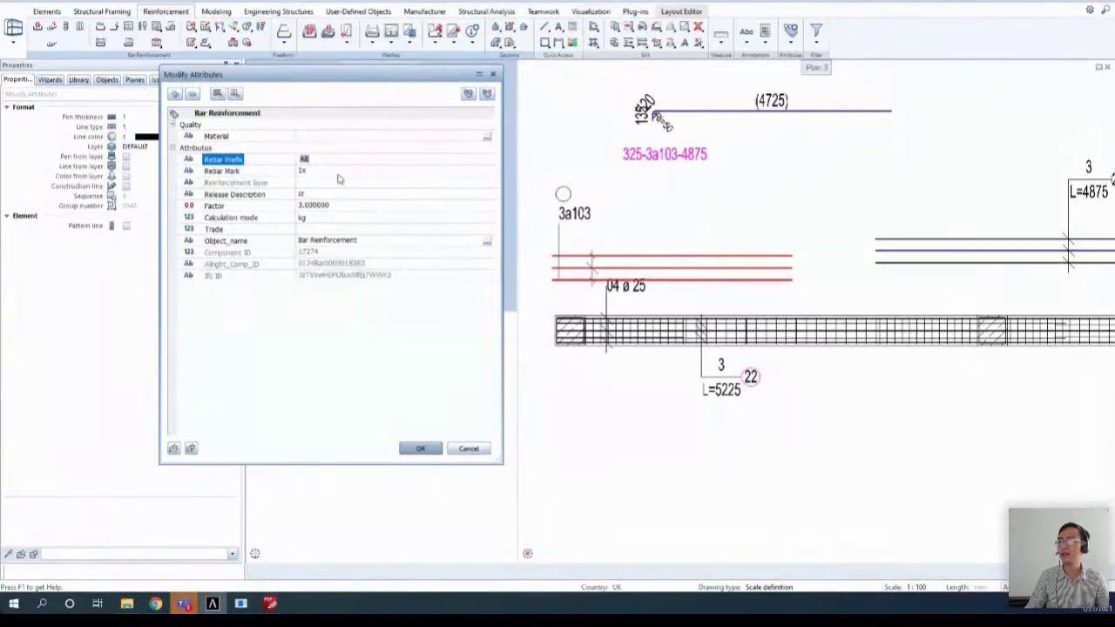
{"action": "double_click", "coordinate": [306, 160]}
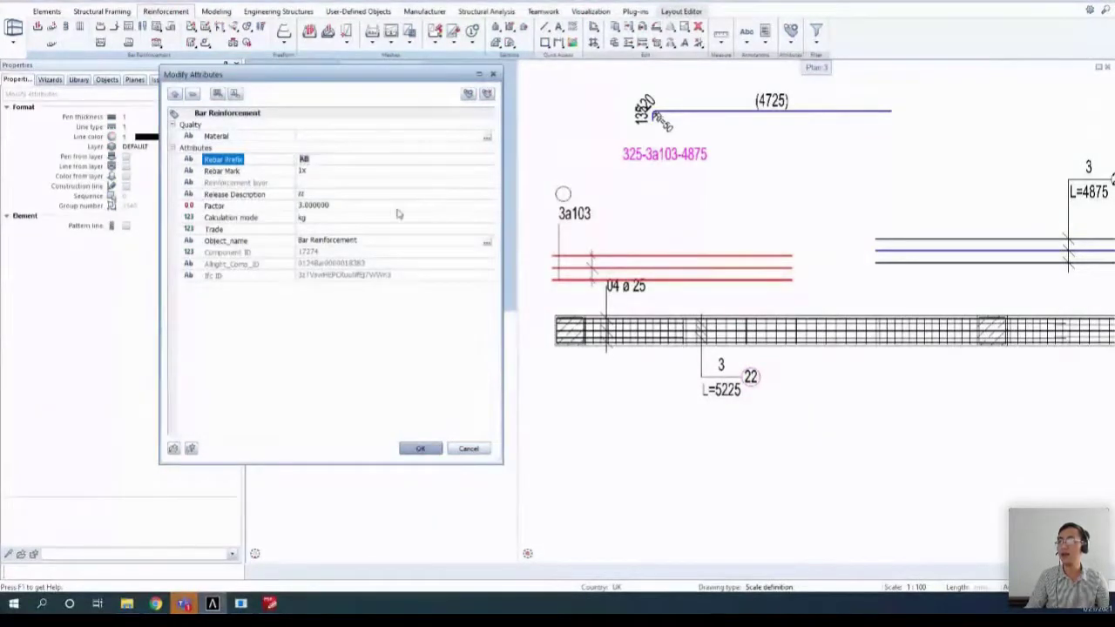
{"action": "left_click", "coordinate": [420, 449]}
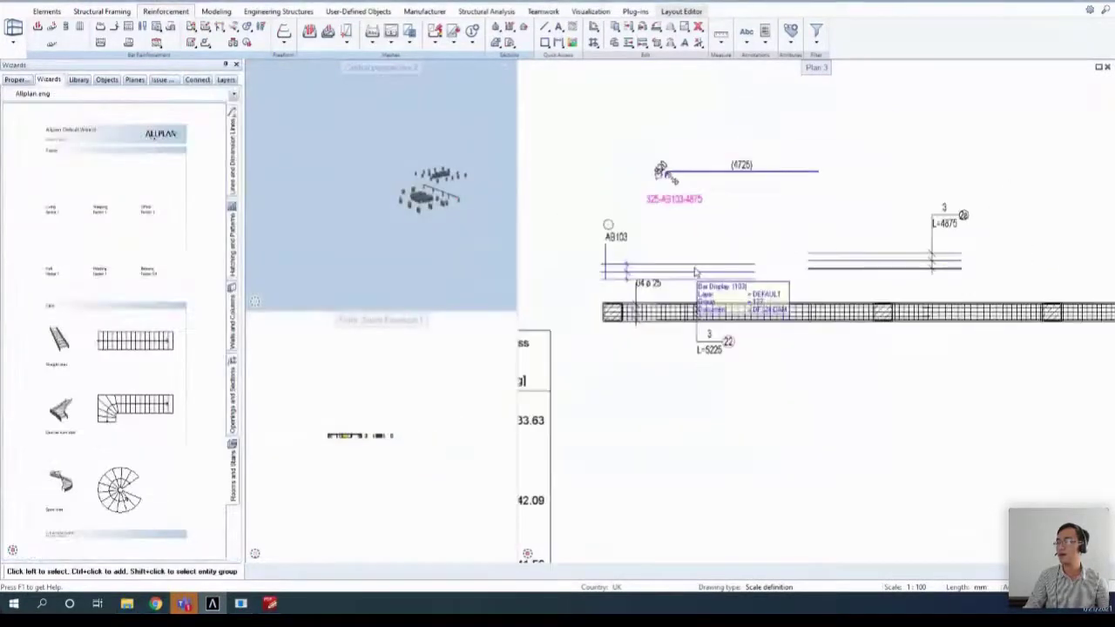
- Add a dimension-line label above the extracted AB103 bars, showing mark number, number of pieces, diameter, spacing and the custom text Stirrup
{"action": "scroll", "coordinate": [696, 284], "scroll_direction": "up", "scroll_amount": 2}
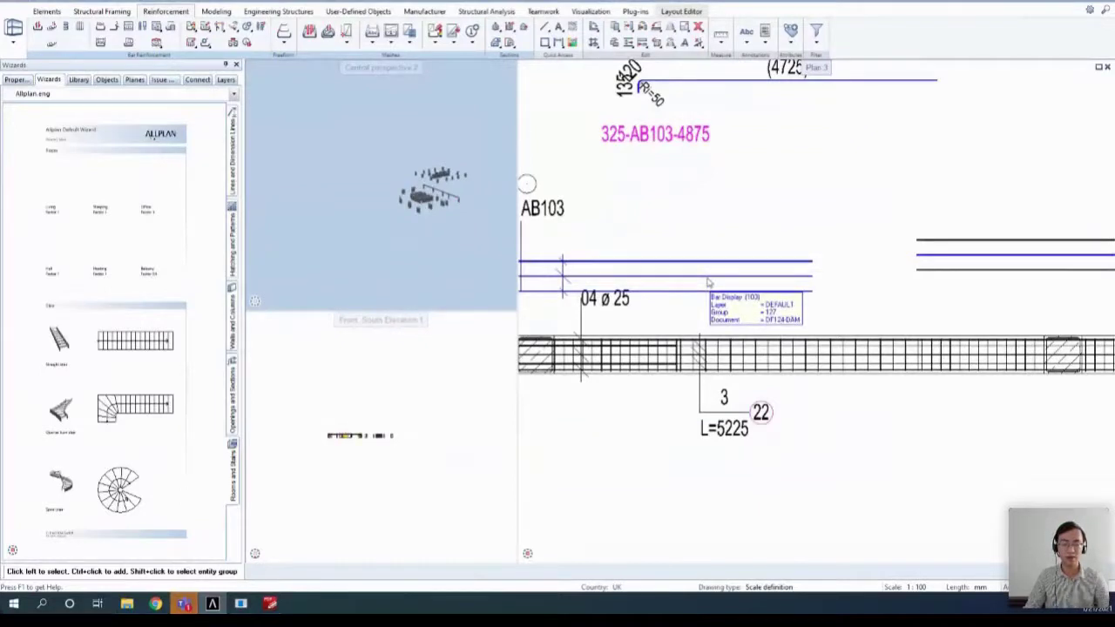
{"action": "right_click", "coordinate": [706, 279]}
{"action": "right_click", "coordinate": [706, 279]}
{"action": "left_click", "coordinate": [704, 276]}
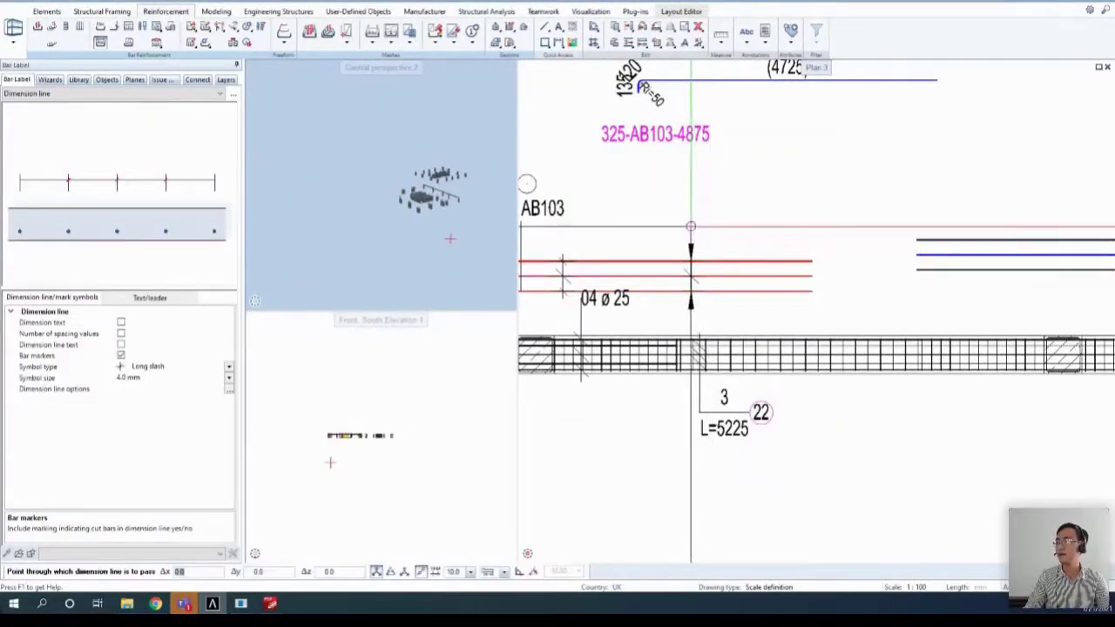
{"action": "left_click", "coordinate": [691, 226]}
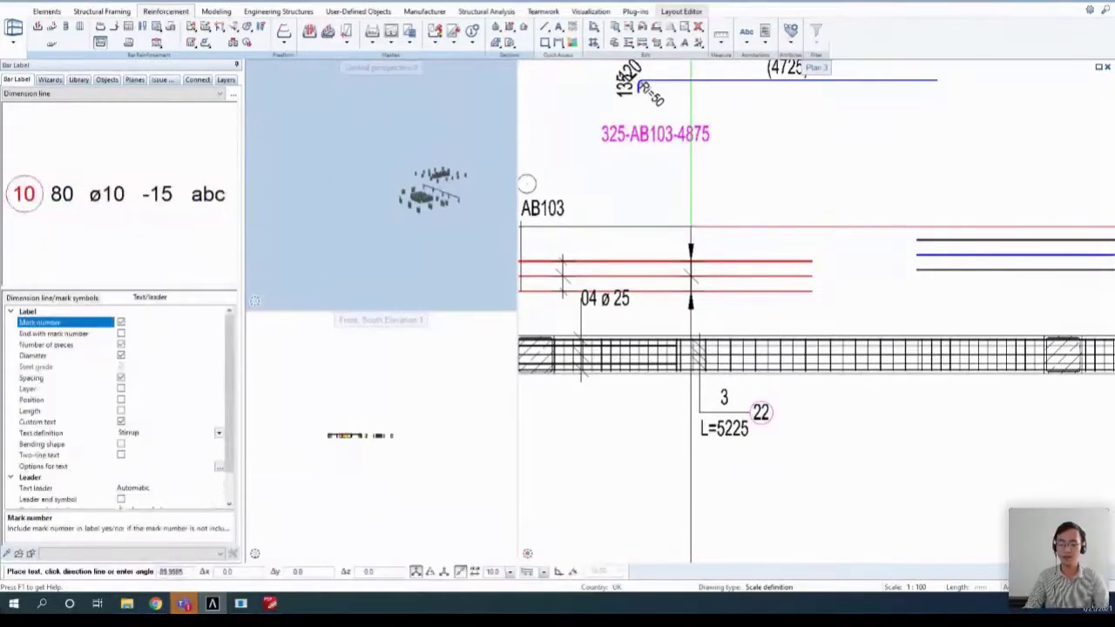
{"action": "scroll", "coordinate": [723, 196], "scroll_direction": "up", "scroll_amount": 3}
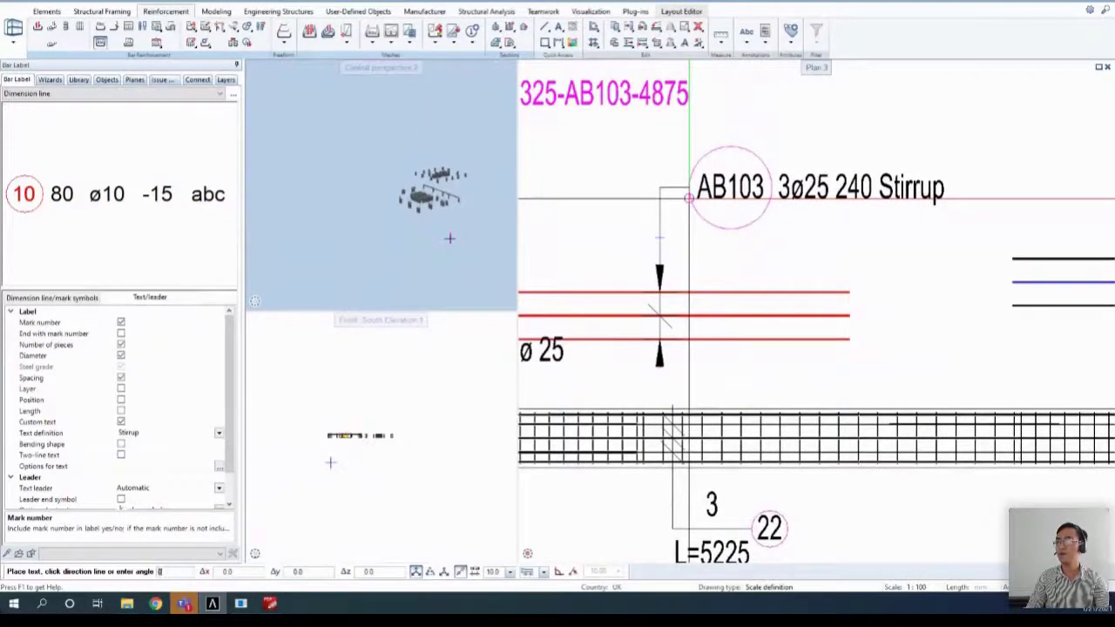
{"action": "left_click", "coordinate": [682, 202]}
{"action": "scroll", "coordinate": [672, 206], "scroll_direction": "down", "scroll_amount": 2}
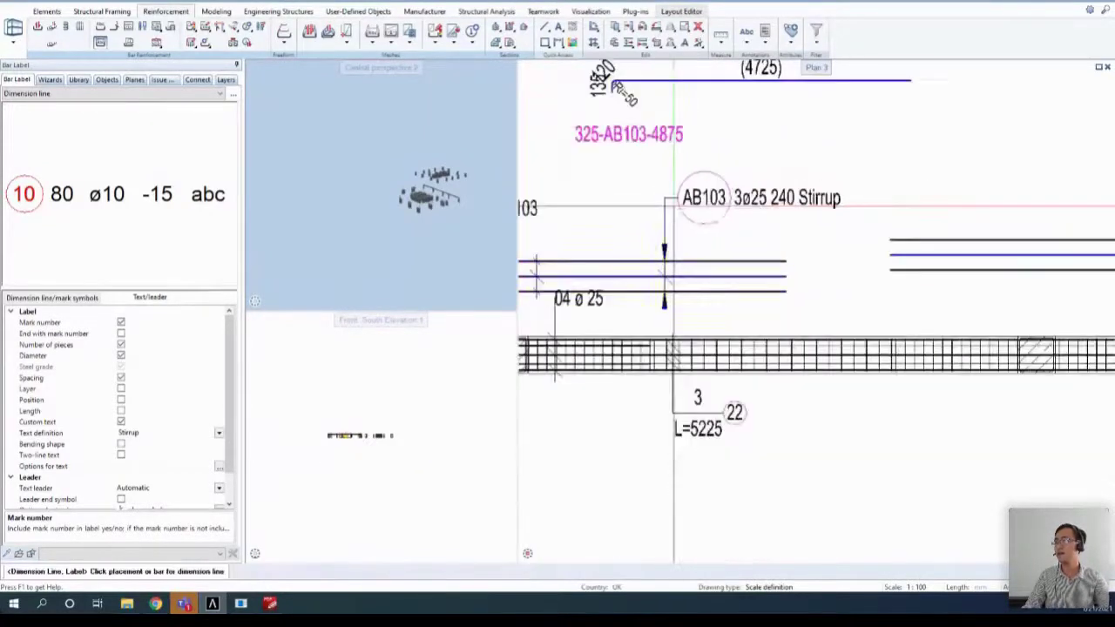
{"action": "scroll", "coordinate": [672, 206], "scroll_direction": "down", "scroll_amount": 2}
{"action": "key", "text": "Escape"}
- Choose the Bar schedule - ACI legend from the BendingSchedule-ACI subfolder of the external path
{"action": "left_click", "coordinate": [770, 41]}
{"action": "left_click", "coordinate": [793, 67]}
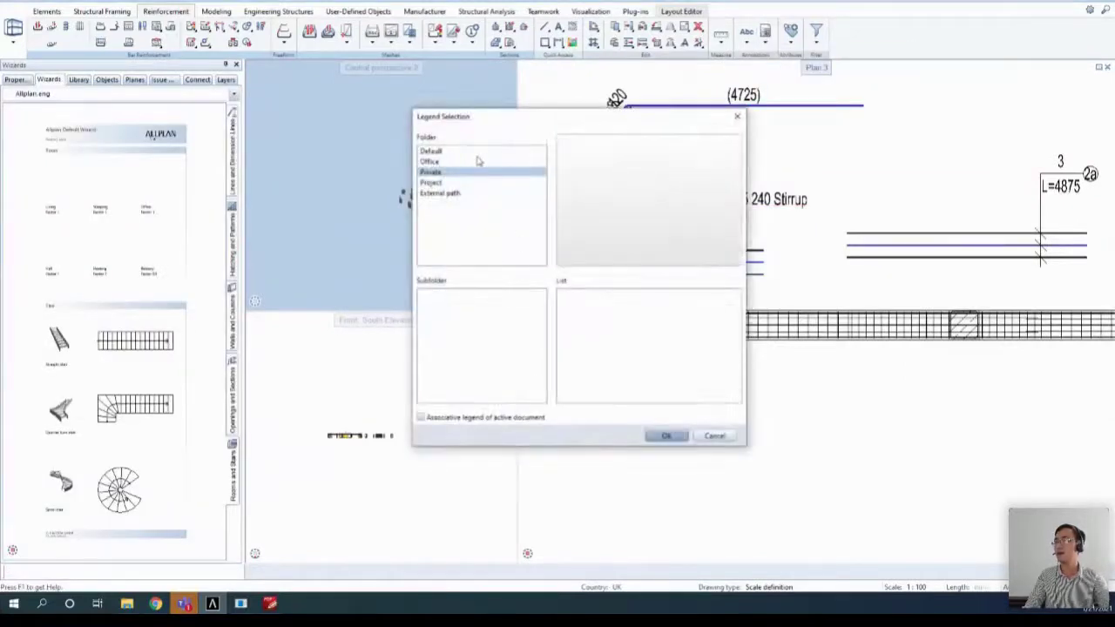
{"action": "left_click", "coordinate": [443, 192]}
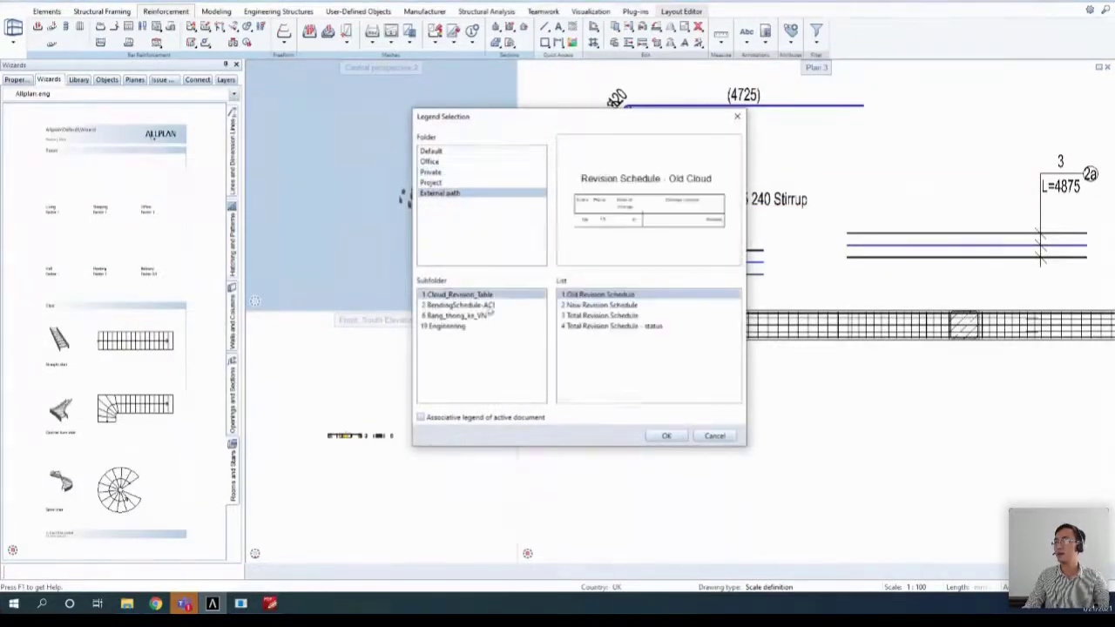
{"action": "left_click", "coordinate": [462, 305]}
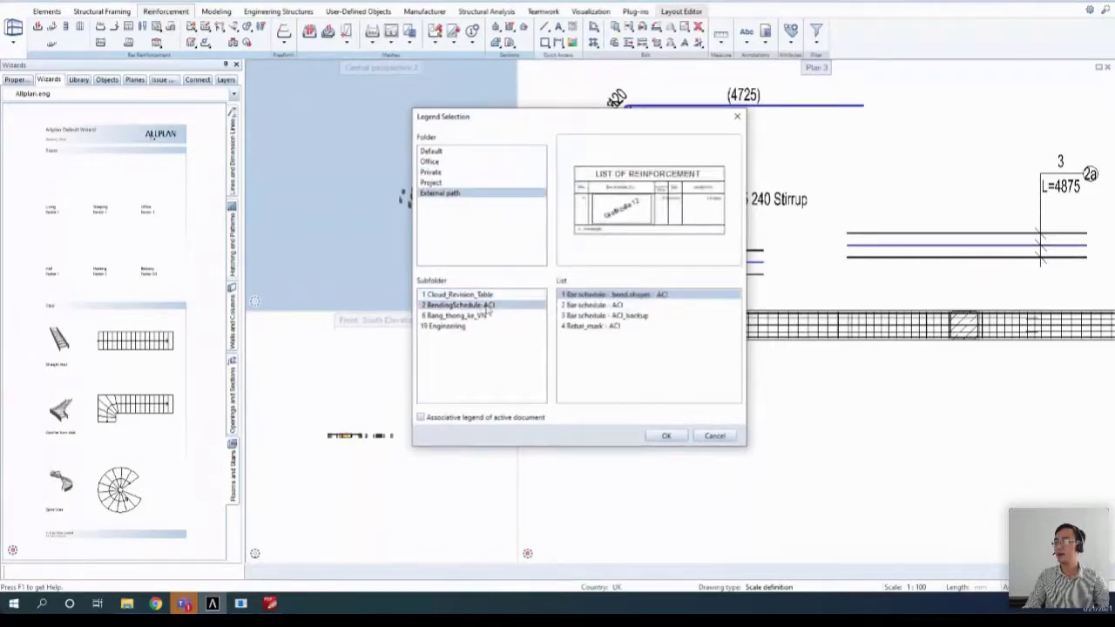
{"action": "left_click", "coordinate": [615, 315]}
{"action": "left_click", "coordinate": [607, 305]}
{"action": "left_click", "coordinate": [610, 316]}
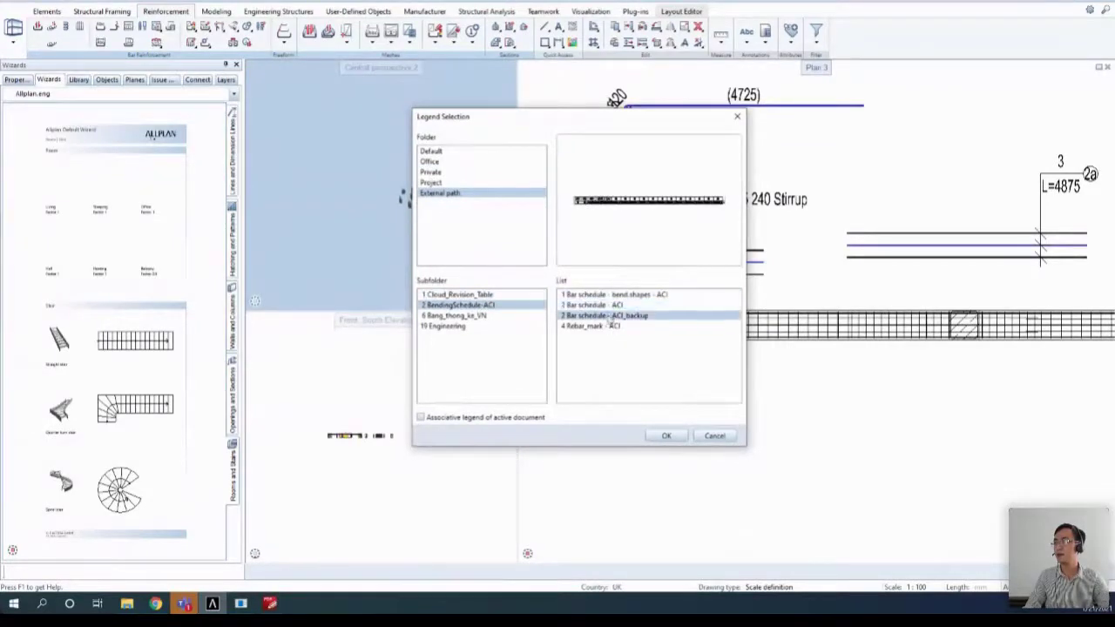
{"action": "left_click", "coordinate": [605, 326]}
{"action": "left_click", "coordinate": [601, 315]}
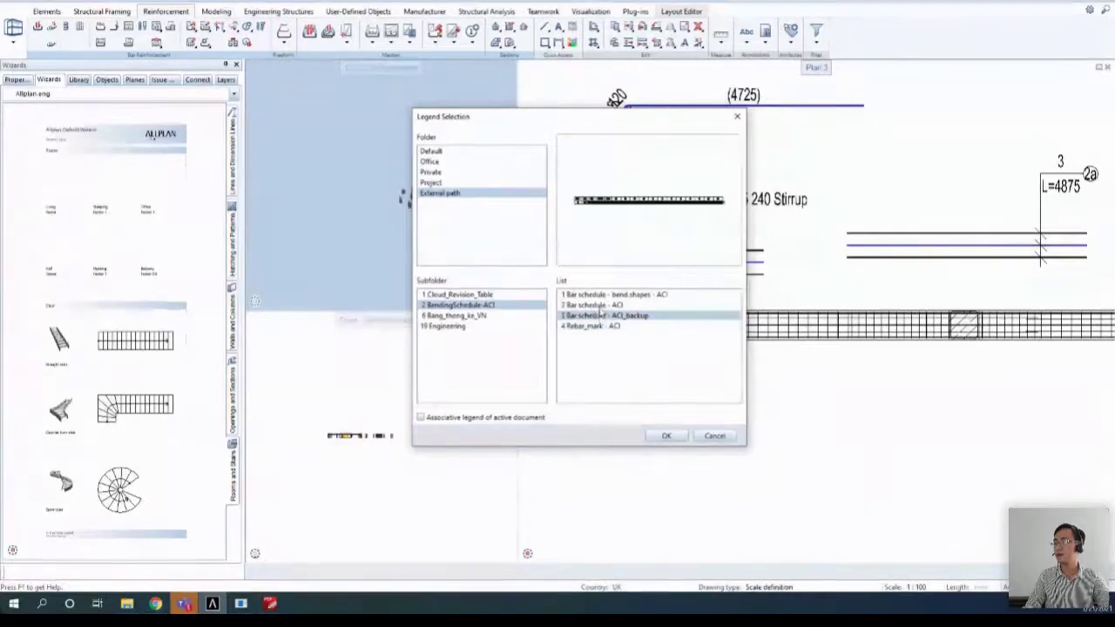
{"action": "left_click", "coordinate": [600, 306]}
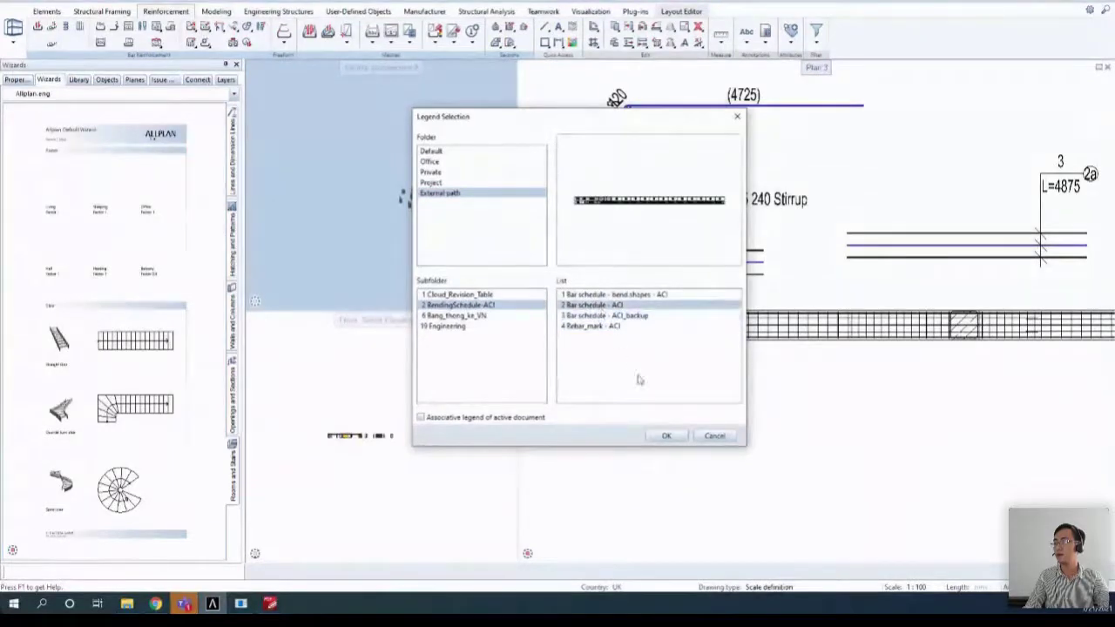
{"action": "left_click", "coordinate": [666, 436]}
- Create the bar schedule for the extracted AB103 bars and place it below the beam
{"action": "left_click", "coordinate": [746, 260]}
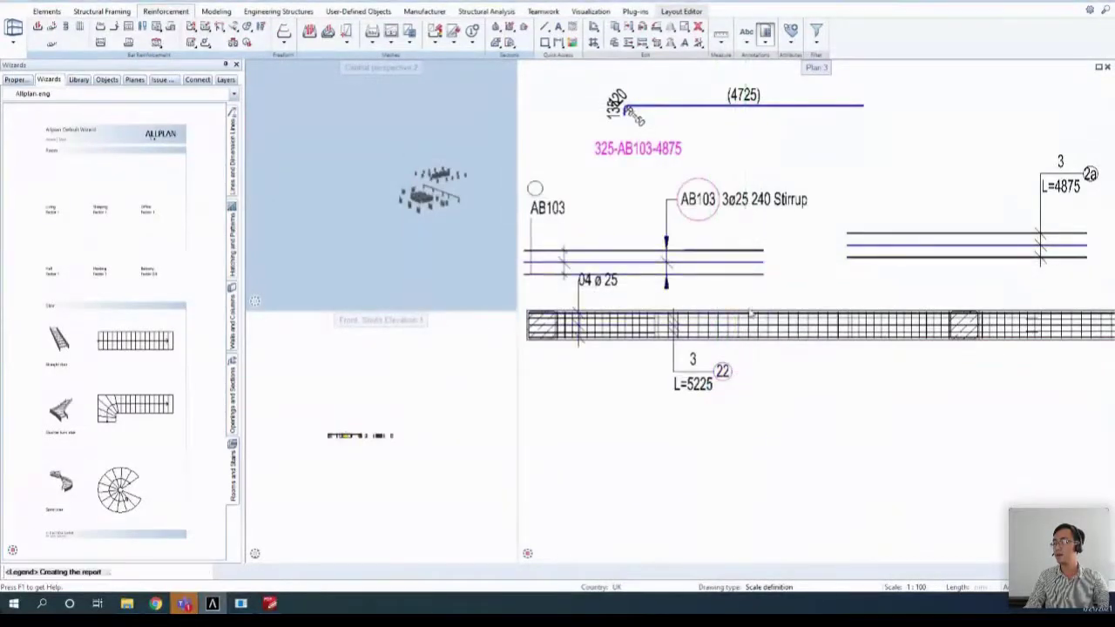
{"action": "scroll", "coordinate": [743, 357], "scroll_direction": "down", "scroll_amount": 3}
{"action": "left_click", "coordinate": [729, 440]}
{"action": "scroll", "coordinate": [730, 442], "scroll_direction": "up", "scroll_amount": 3}
{"action": "scroll", "coordinate": [749, 435], "scroll_direction": "down", "scroll_amount": 2}
{"action": "scroll", "coordinate": [767, 432], "scroll_direction": "up", "scroll_amount": 2}
{"action": "scroll", "coordinate": [795, 423], "scroll_direction": "down", "scroll_amount": 1}
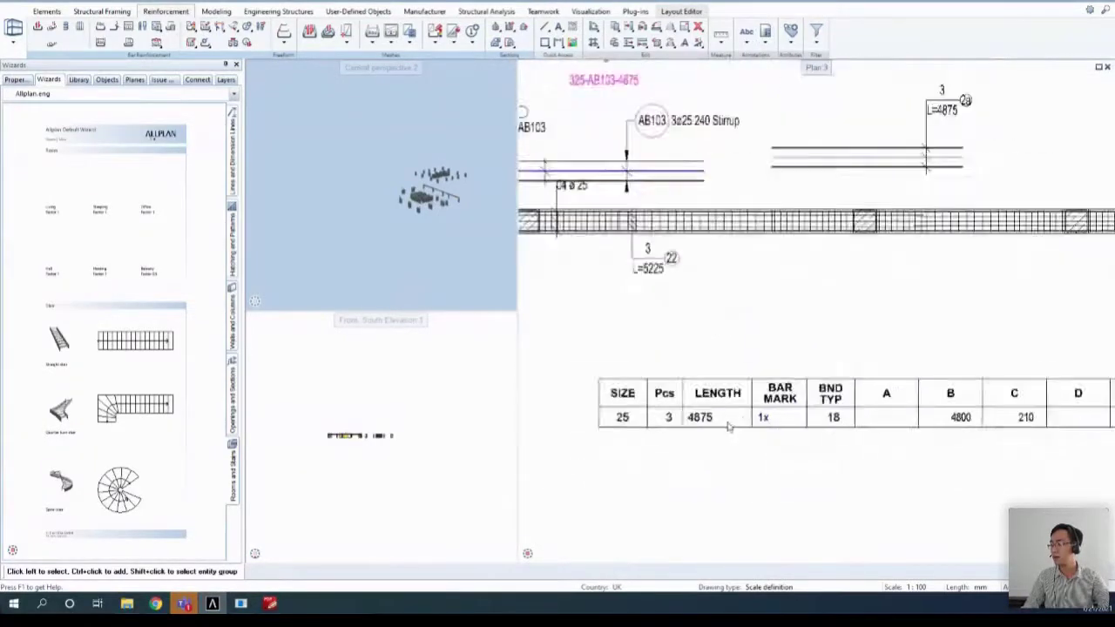
{"action": "scroll", "coordinate": [774, 422], "scroll_direction": "down", "scroll_amount": 1}
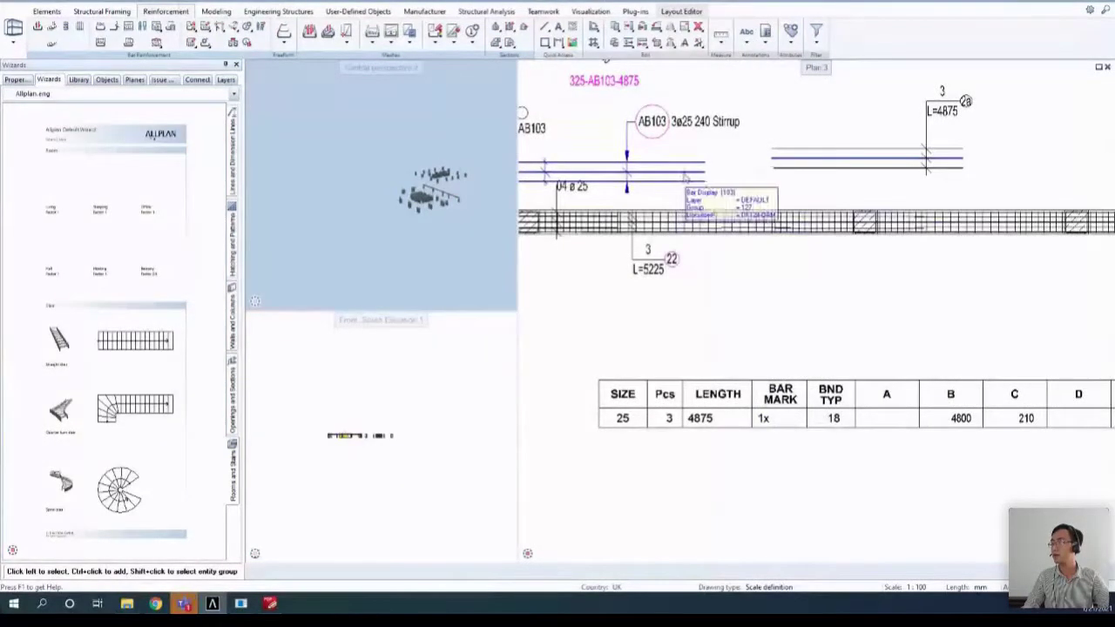
{"action": "scroll", "coordinate": [558, 349], "scroll_direction": "down", "scroll_amount": 3}
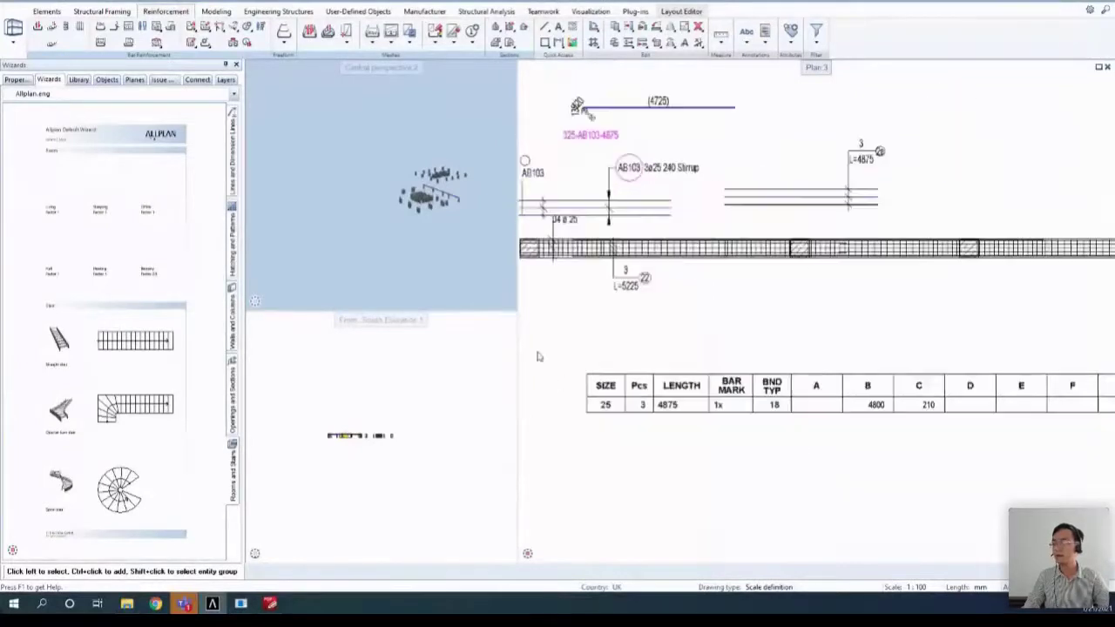
- Examine the placed bar schedule, comparing its Bar Mark column with the mark in the bar label
{"action": "left_click_drag", "start_coordinate": [554, 346], "coordinate": [1046, 424]}
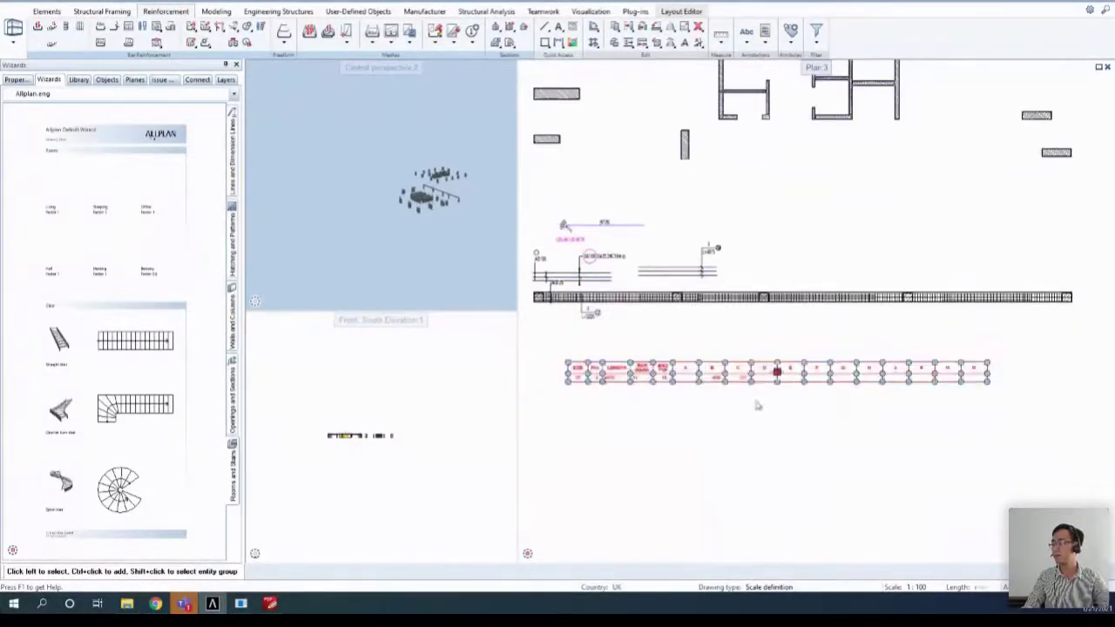
{"action": "scroll", "coordinate": [629, 381], "scroll_direction": "up", "scroll_amount": 3}
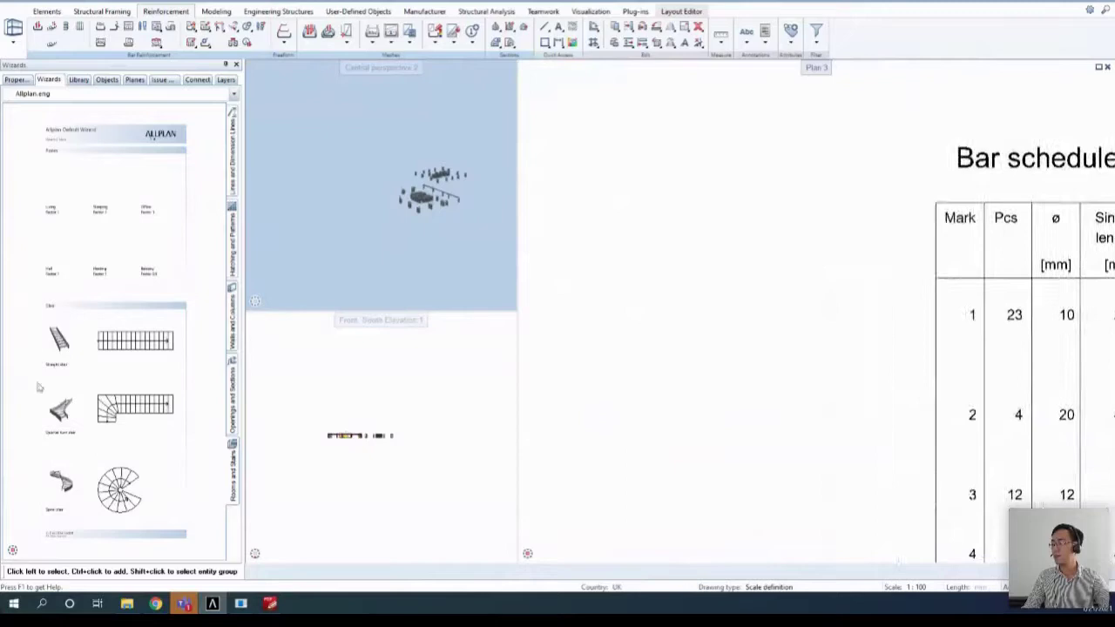
{"action": "mouse_move", "coordinate": [1016, 253]}
{"action": "middle_mouse_down"}
{"action": "mouse_move", "coordinate": [999, 271]}
{"action": "mouse_move", "coordinate": [889, 306]}
{"action": "middle_mouse_up"}
{"action": "scroll", "coordinate": [709, 291], "scroll_direction": "down", "scroll_amount": 8}
{"action": "scroll", "coordinate": [791, 324], "scroll_direction": "up", "scroll_amount": 3}
{"action": "left_click", "coordinate": [747, 263]}
{"action": "scroll", "coordinate": [722, 262], "scroll_direction": "up", "scroll_amount": 5}
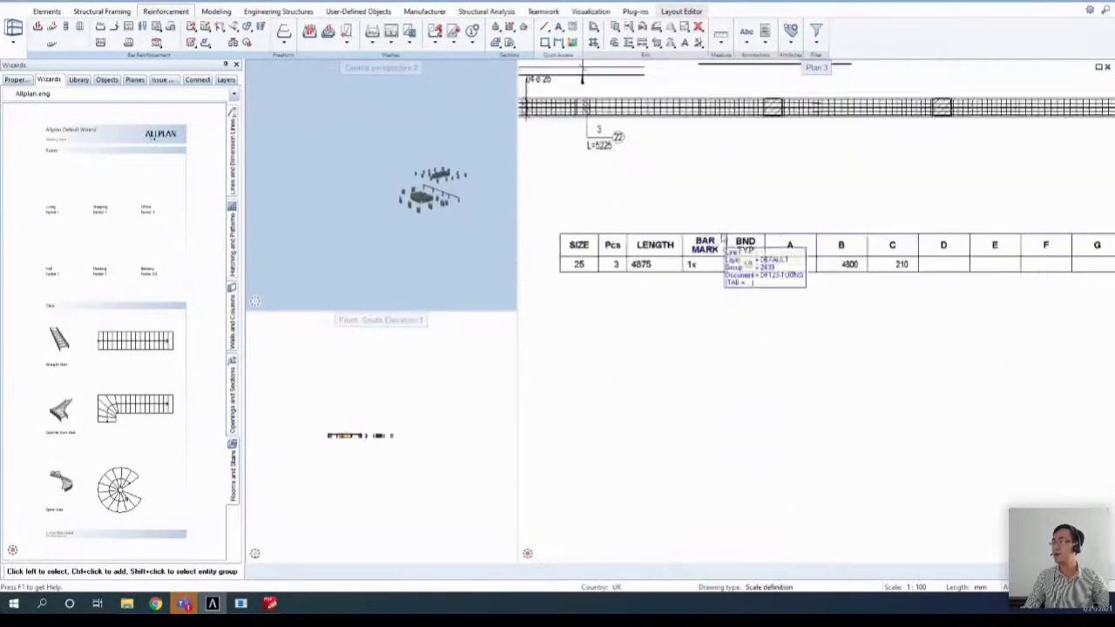
{"action": "scroll", "coordinate": [753, 269], "scroll_direction": "down", "scroll_amount": 2}
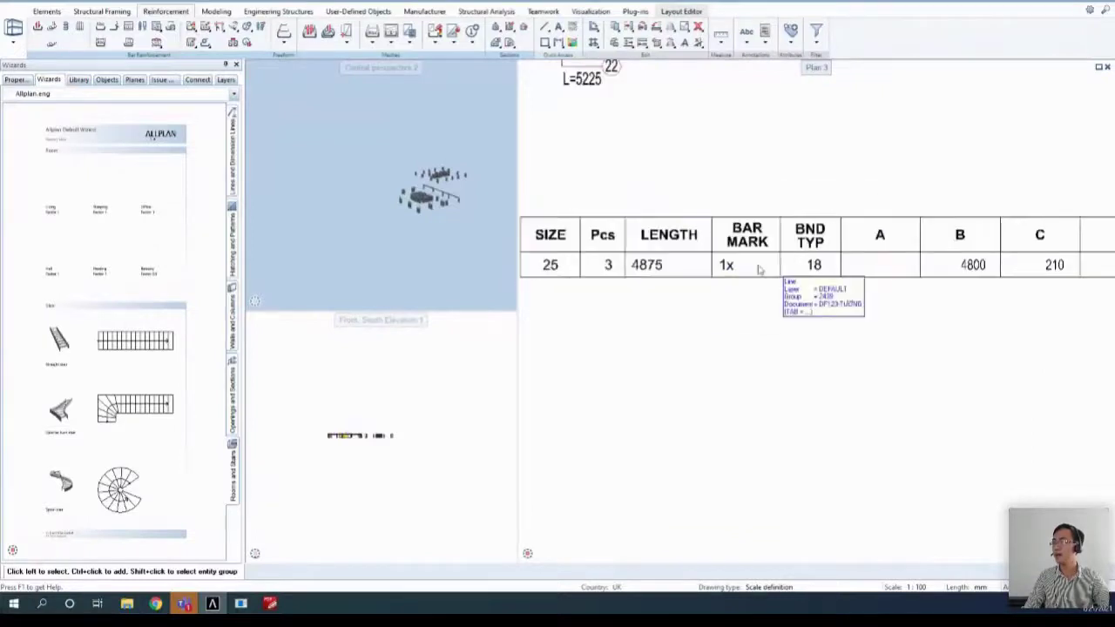
{"action": "scroll", "coordinate": [709, 277], "scroll_direction": "down", "scroll_amount": 3}
{"action": "scroll", "coordinate": [709, 277], "scroll_direction": "down", "scroll_amount": 2}
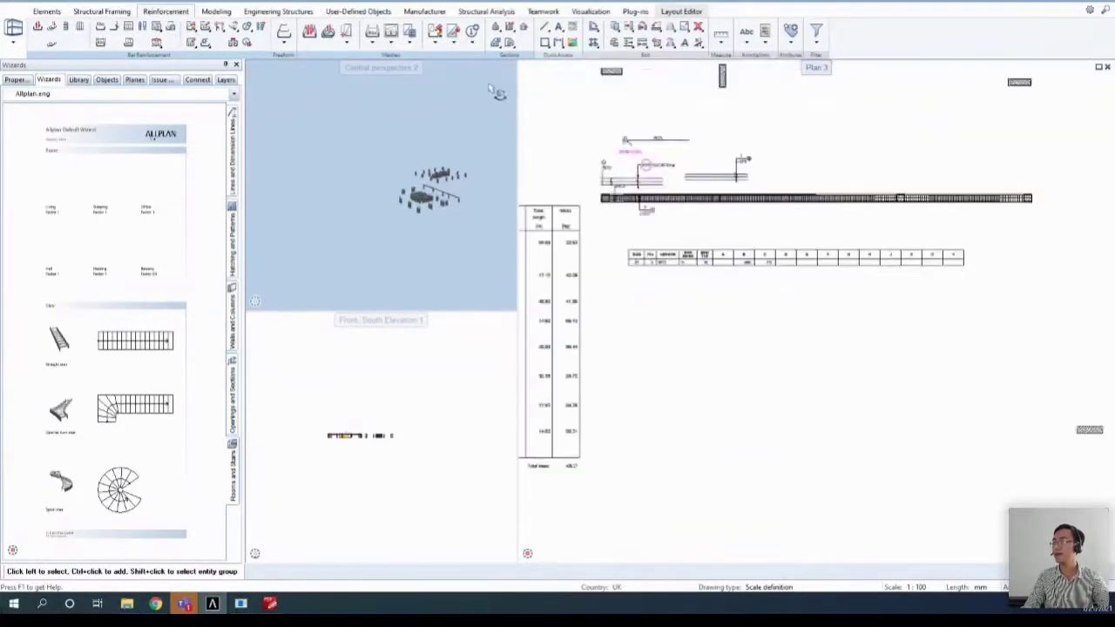
- Choose the default 46 Bar schedule - ACI legend from the Engineering subfolder
{"action": "scroll", "coordinate": [714, 199], "scroll_direction": "up", "scroll_amount": 2}
{"action": "left_click", "coordinate": [763, 39]}
{"action": "key", "text": "Escape"}
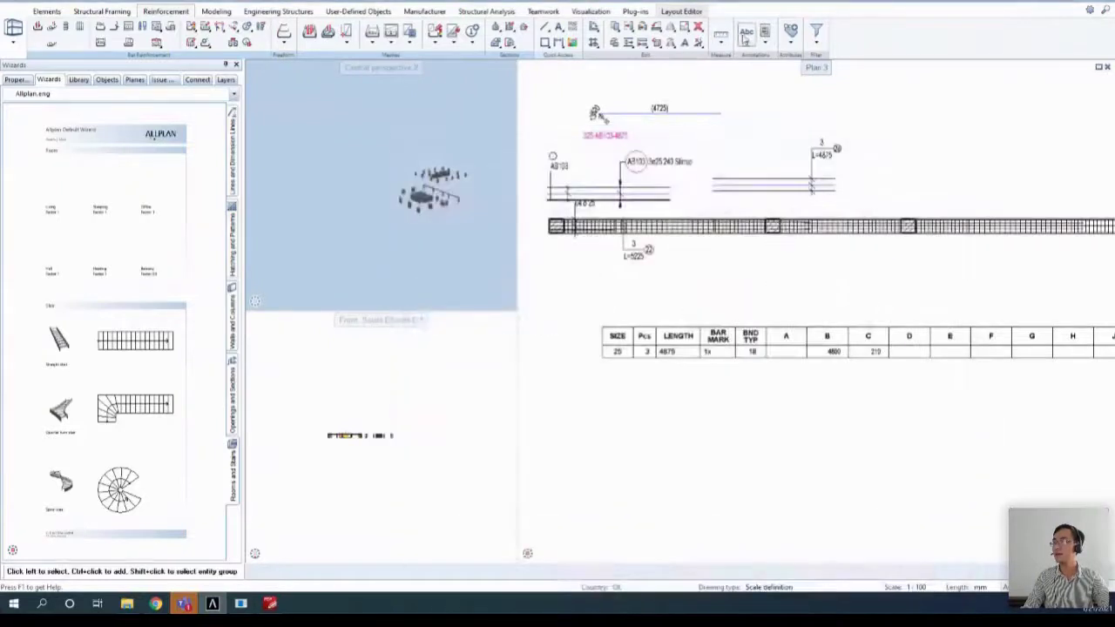
{"action": "left_click", "coordinate": [754, 35]}
{"action": "left_click", "coordinate": [789, 67]}
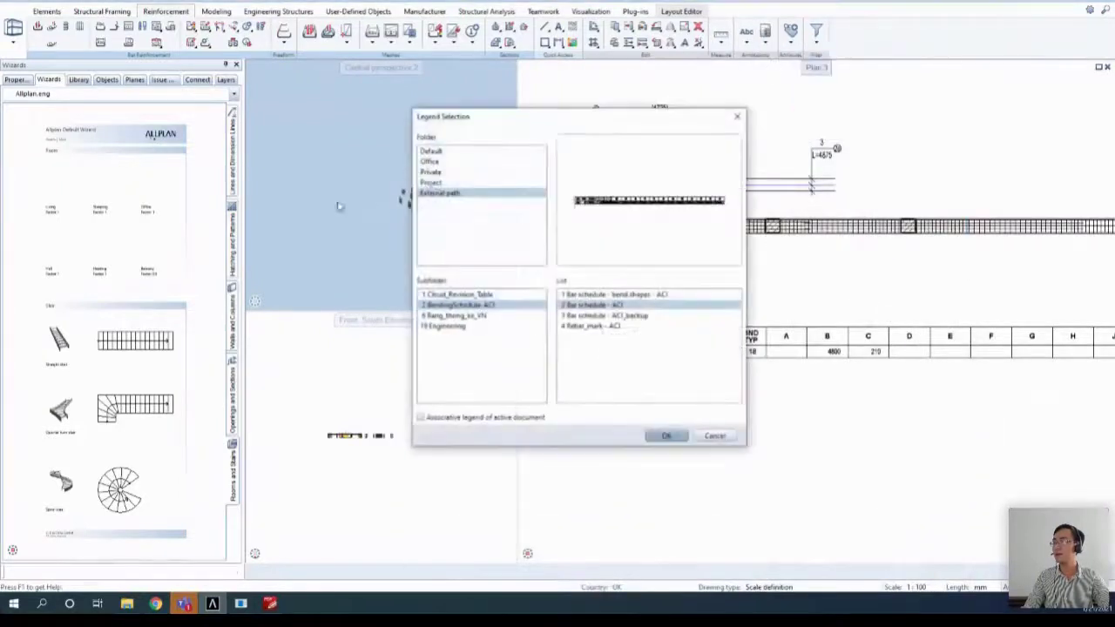
{"action": "left_click", "coordinate": [434, 152]}
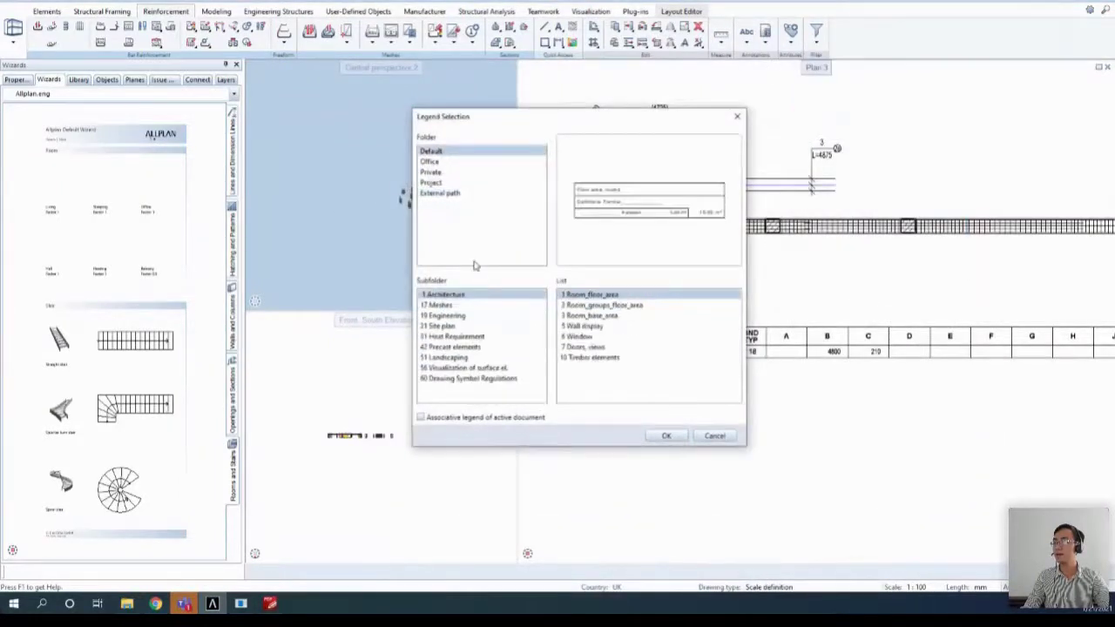
{"action": "left_click", "coordinate": [446, 316]}
{"action": "left_click", "coordinate": [618, 348]}
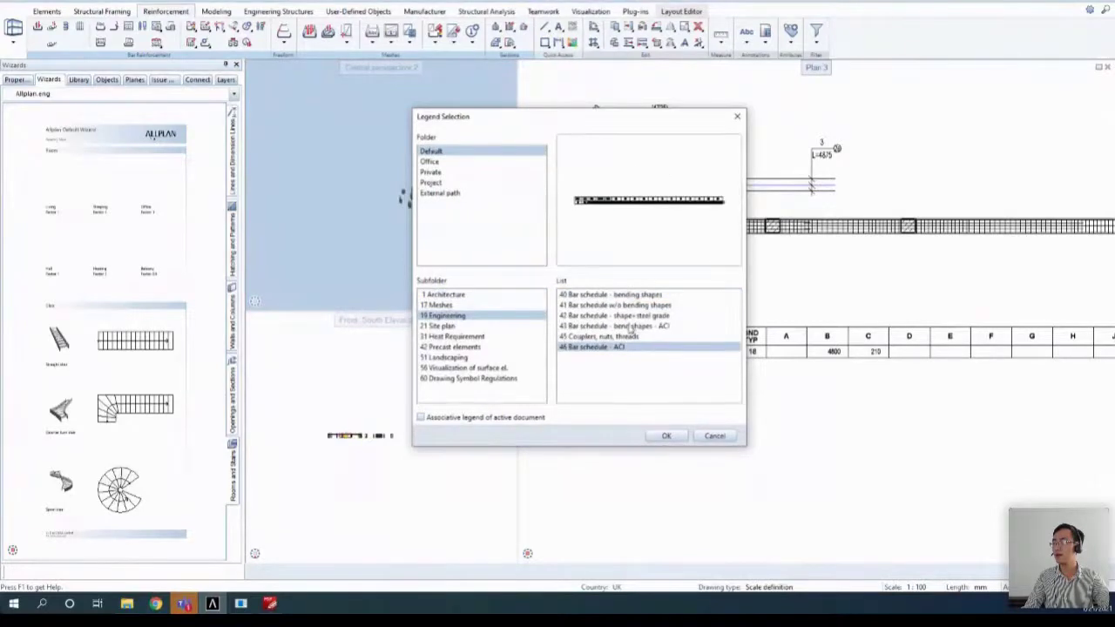
{"action": "left_click", "coordinate": [666, 436]}
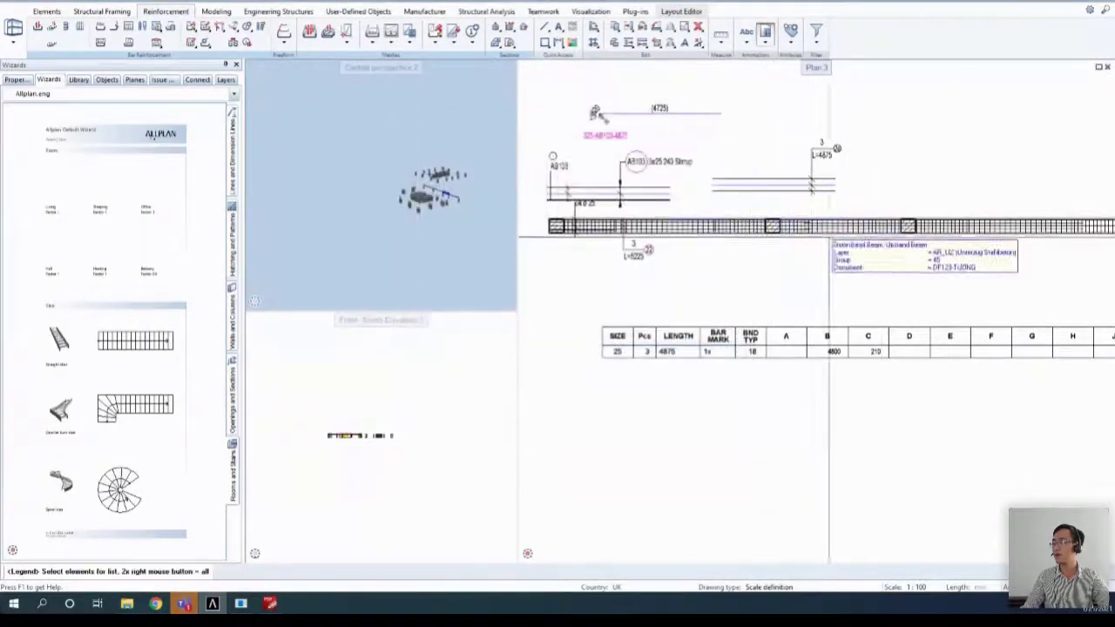
- Create the schedule for the reinforcement picked inside the beam, place it in the plan, and check its Mark column
{"action": "left_click", "coordinate": [864, 227]}
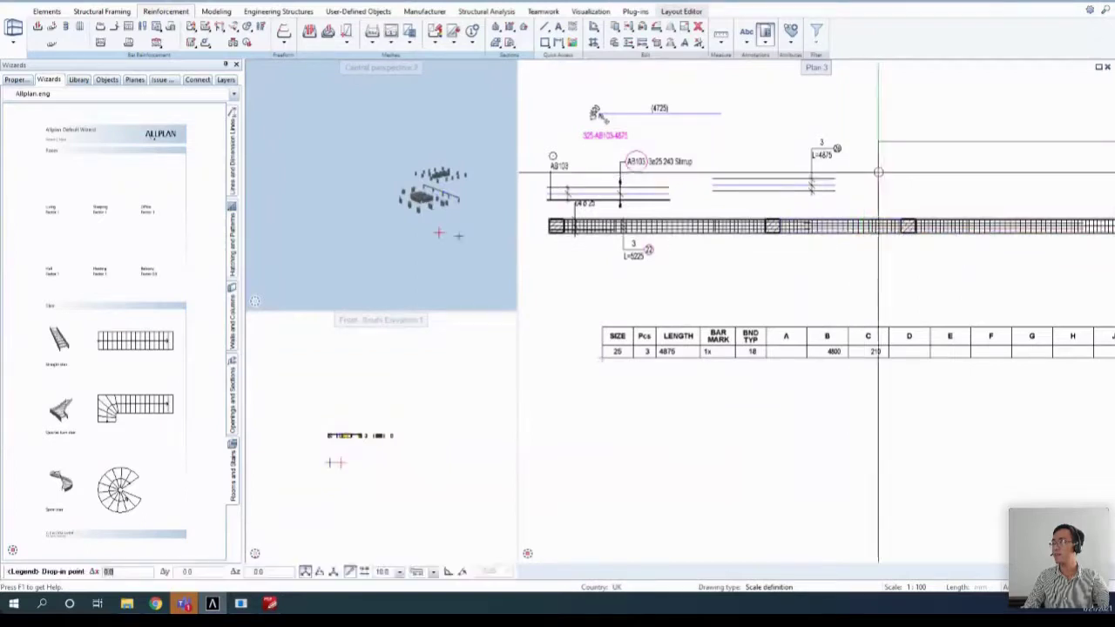
{"action": "scroll", "coordinate": [842, 131], "scroll_direction": "down", "scroll_amount": 4}
{"action": "left_click", "coordinate": [784, 298]}
{"action": "scroll", "coordinate": [818, 309], "scroll_direction": "up", "scroll_amount": 3}
{"action": "scroll", "coordinate": [684, 281], "scroll_direction": "down", "scroll_amount": 3}
{"action": "scroll", "coordinate": [644, 287], "scroll_direction": "up", "scroll_amount": 3}
{"action": "scroll", "coordinate": [645, 290], "scroll_direction": "up", "scroll_amount": 2}
{"action": "scroll", "coordinate": [702, 287], "scroll_direction": "down", "scroll_amount": 3}
{"action": "scroll", "coordinate": [688, 283], "scroll_direction": "up", "scroll_amount": 3}
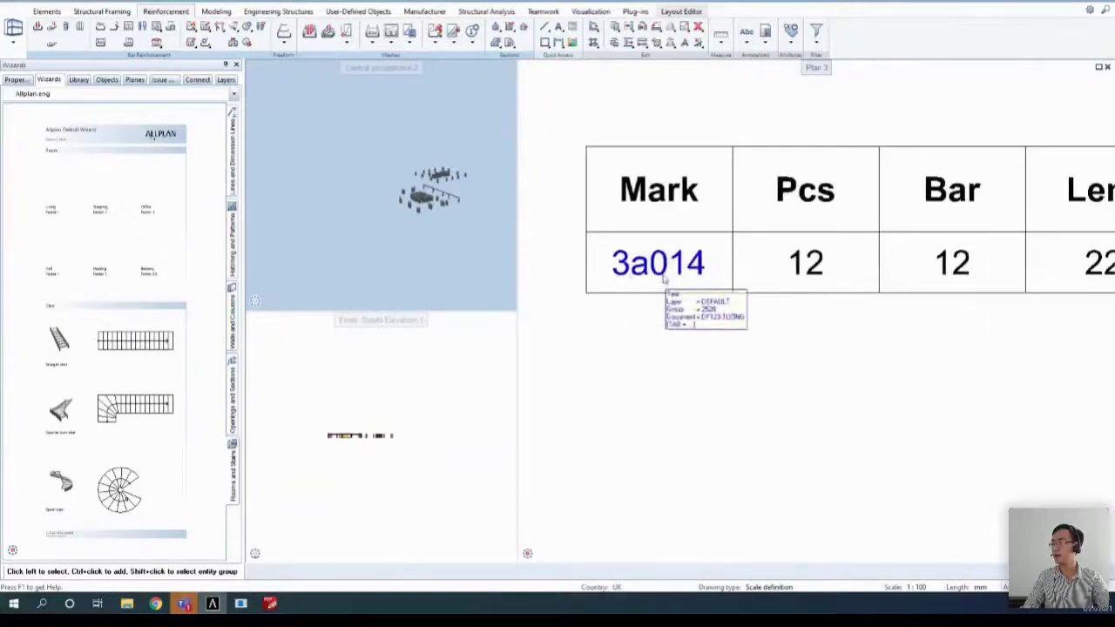
- Examine the mark in the Mark column of the placed ACI schedule and the other columns of its row
{"action": "scroll", "coordinate": [659, 272], "scroll_direction": "up", "scroll_amount": 2}
{"action": "scroll", "coordinate": [647, 261], "scroll_direction": "down", "scroll_amount": 1}
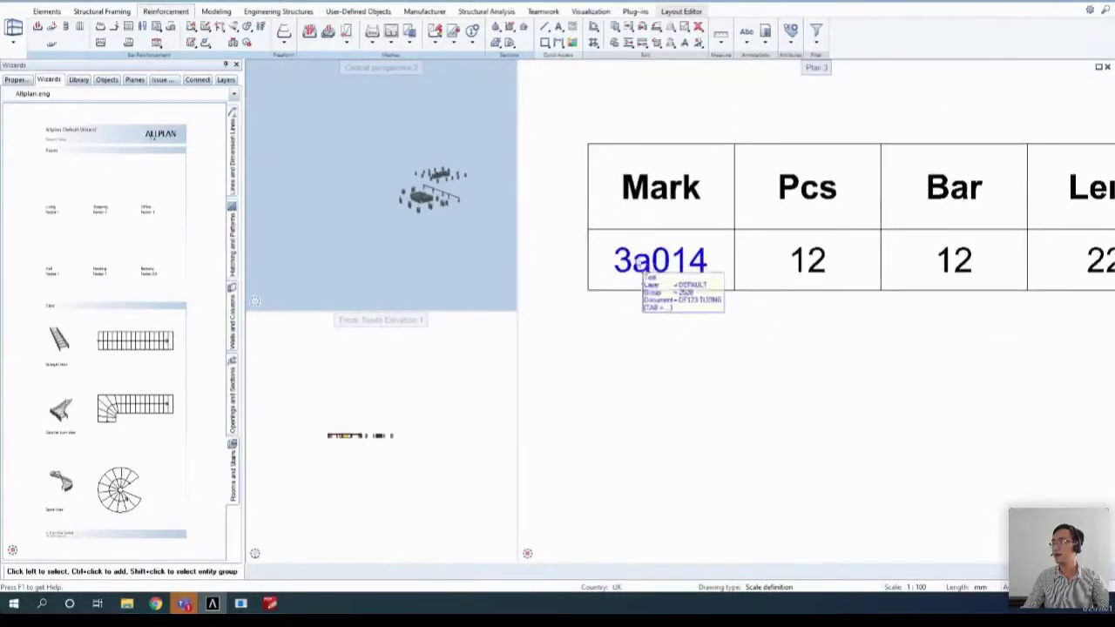
{"action": "scroll", "coordinate": [650, 270], "scroll_direction": "up", "scroll_amount": 2}
{"action": "scroll", "coordinate": [697, 275], "scroll_direction": "down", "scroll_amount": 3}
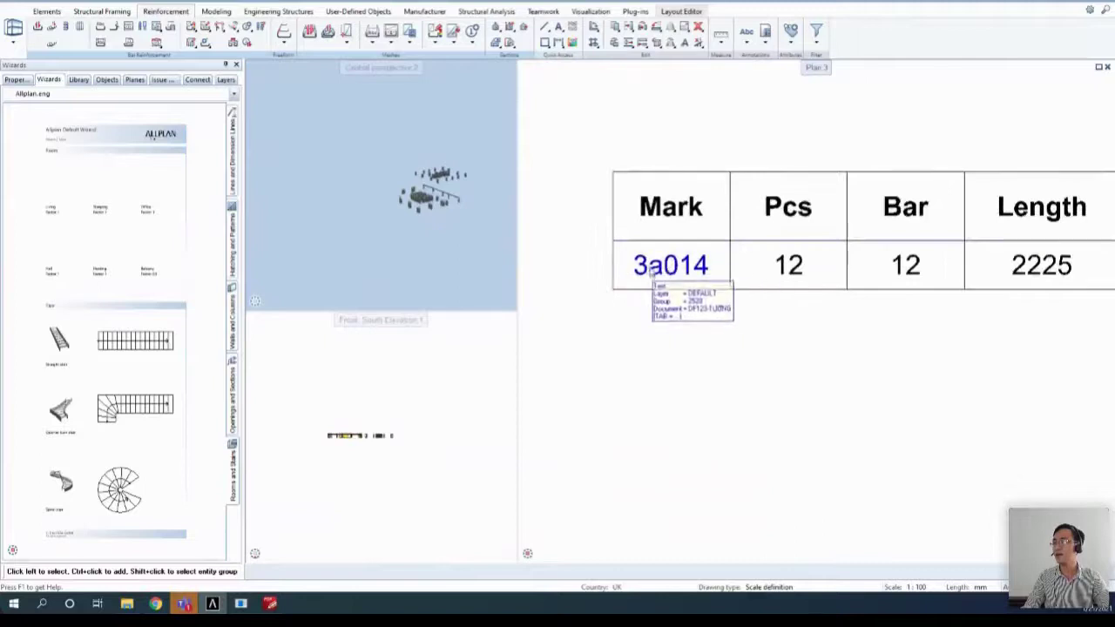
{"action": "scroll", "coordinate": [650, 271], "scroll_direction": "up", "scroll_amount": 2}
{"action": "scroll", "coordinate": [717, 248], "scroll_direction": "up", "scroll_amount": 2}
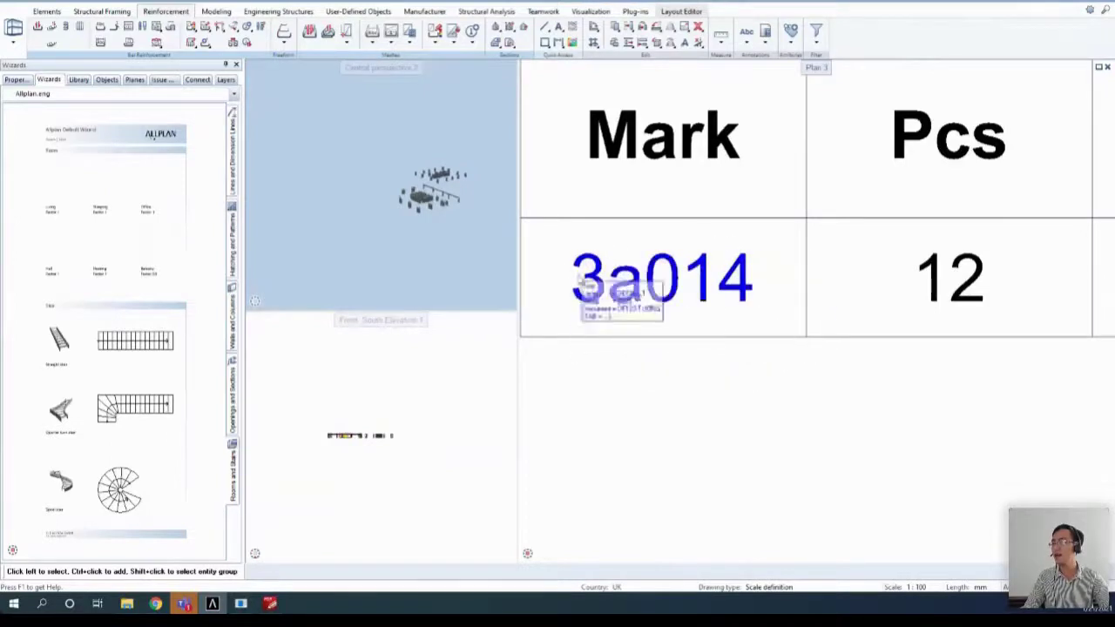
{"action": "scroll", "coordinate": [645, 294], "scroll_direction": "down", "scroll_amount": 2}
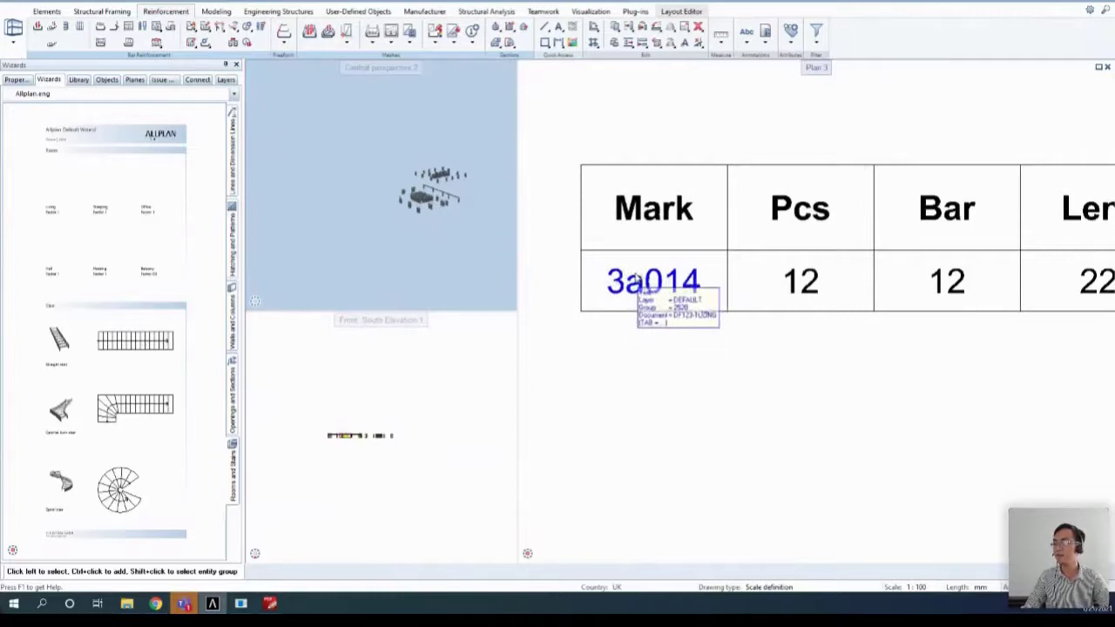
{"action": "scroll", "coordinate": [597, 299], "scroll_direction": "down", "scroll_amount": 3}
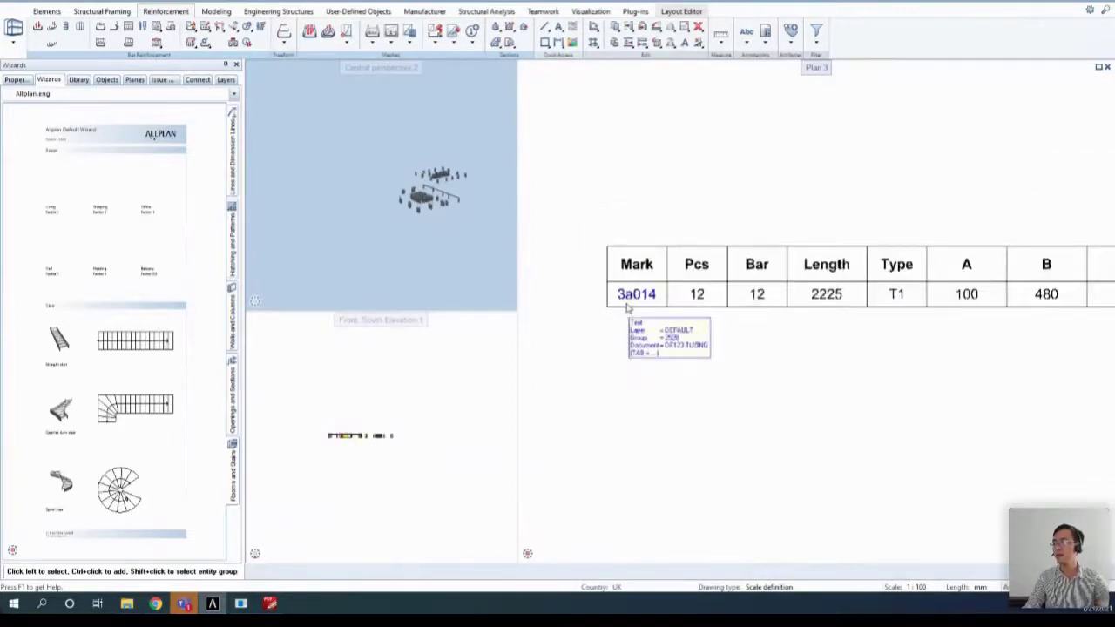
{"action": "scroll", "coordinate": [646, 301], "scroll_direction": "down", "scroll_amount": 2}
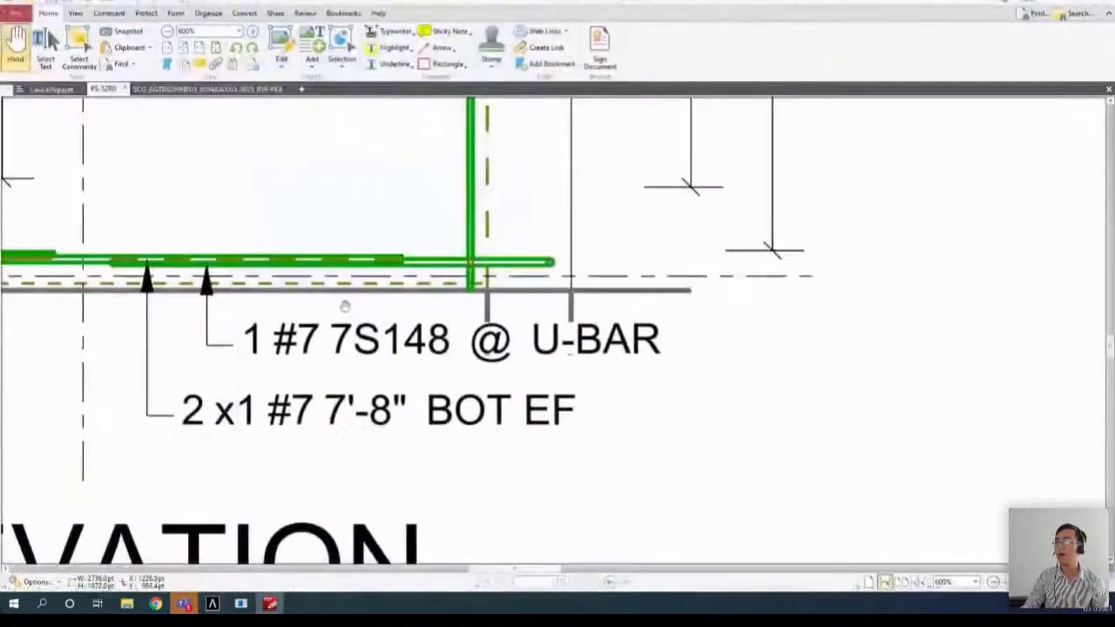
- Switch to the PS-52R0 PDF drawing and examine the BAR MARK column of its bar schedule for the mark format
{"action": "scroll", "coordinate": [344, 306], "scroll_direction": "down", "scroll_amount": 5, "text": "ctrl"}
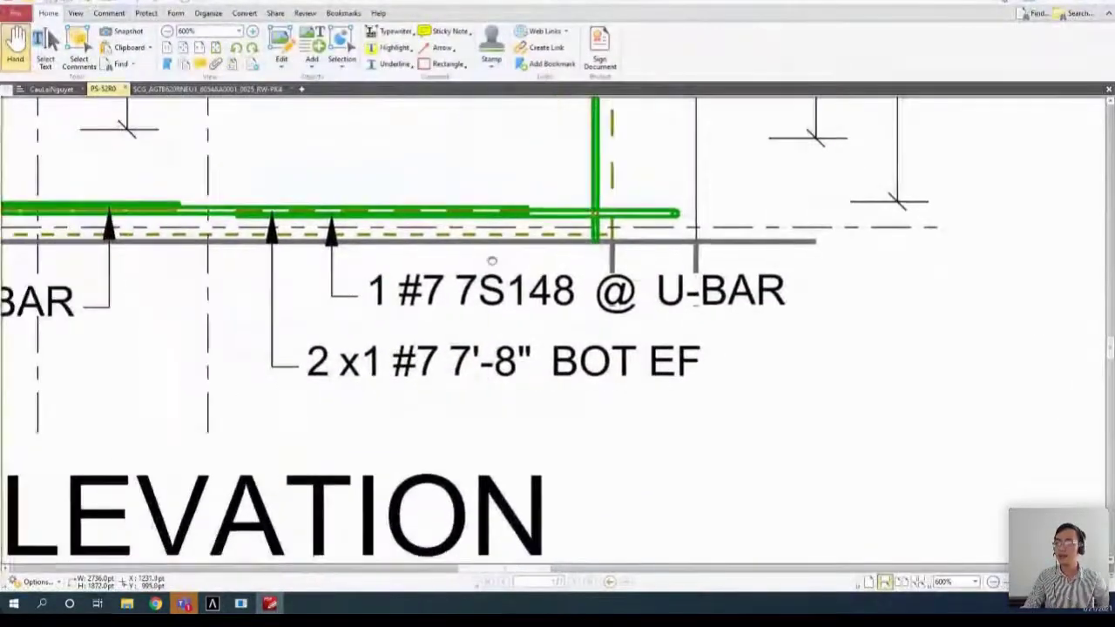
{"action": "scroll", "coordinate": [615, 292], "scroll_direction": "down", "scroll_amount": 6, "text": "ctrl"}
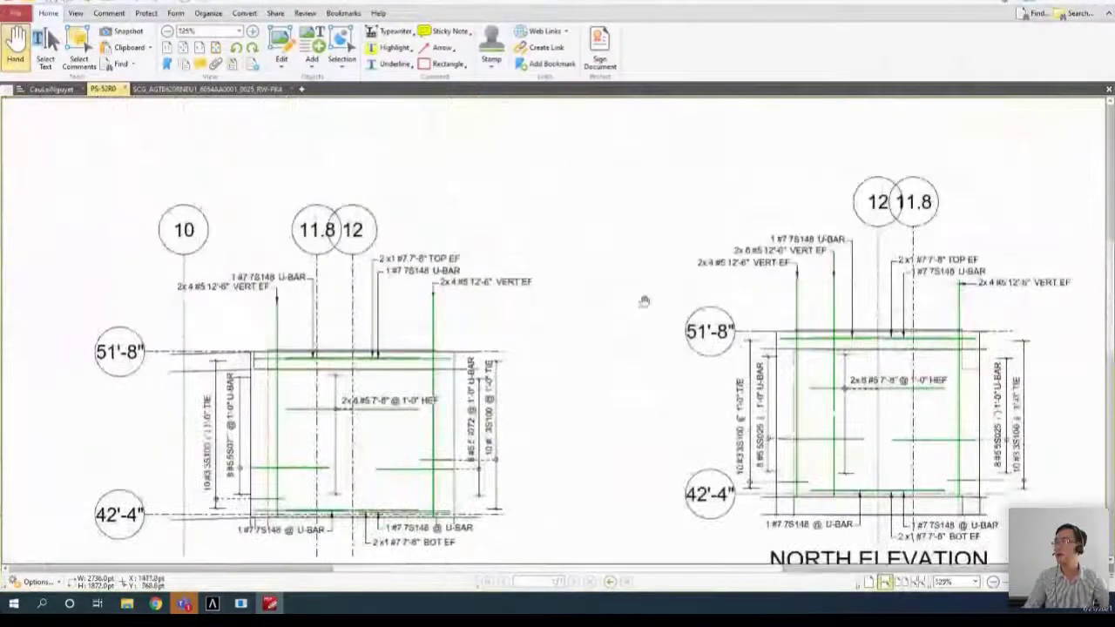
{"action": "scroll", "coordinate": [760, 145], "scroll_direction": "up", "scroll_amount": 9, "text": "ctrl"}
{"action": "left_click_drag", "start_coordinate": [702, 199], "coordinate": [513, 334]}
{"action": "scroll", "coordinate": [483, 337], "scroll_direction": "down", "scroll_amount": 2, "text": "ctrl"}
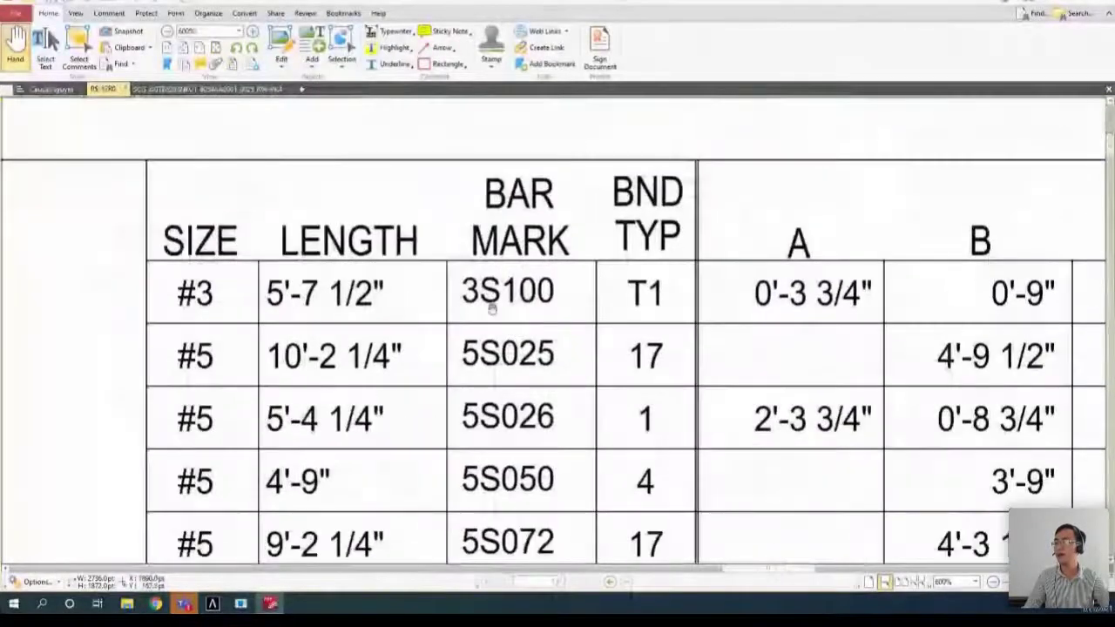
{"action": "left_click_drag", "start_coordinate": [486, 390], "coordinate": [428, 307]}
{"action": "left_click_drag", "start_coordinate": [426, 375], "coordinate": [426, 346]}
{"action": "scroll", "coordinate": [426, 345], "scroll_direction": "down", "scroll_amount": 2}
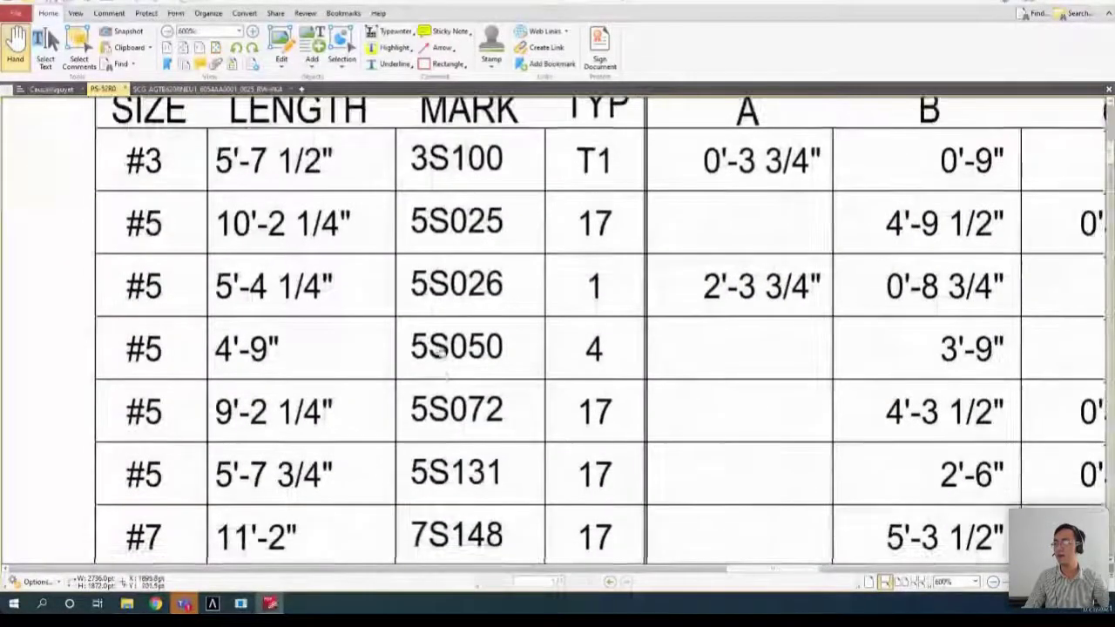
{"action": "scroll", "coordinate": [443, 350], "scroll_direction": "down", "scroll_amount": 1}
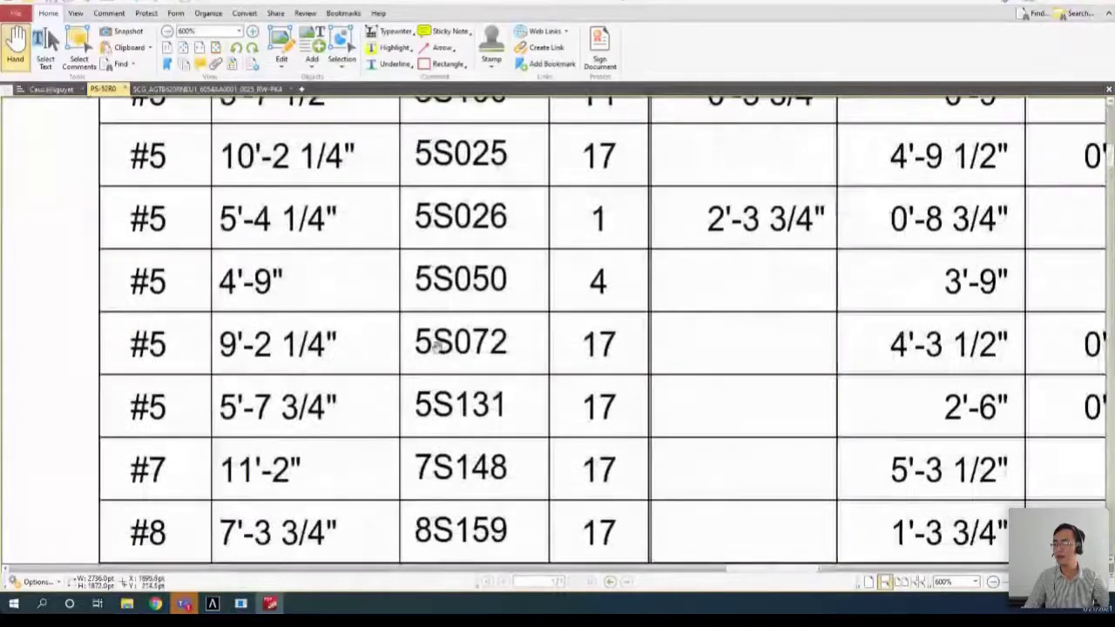
{"action": "scroll", "coordinate": [435, 231], "scroll_direction": "up", "scroll_amount": 3}
{"action": "scroll", "coordinate": [436, 228], "scroll_direction": "up", "scroll_amount": 3, "text": "ctrl"}
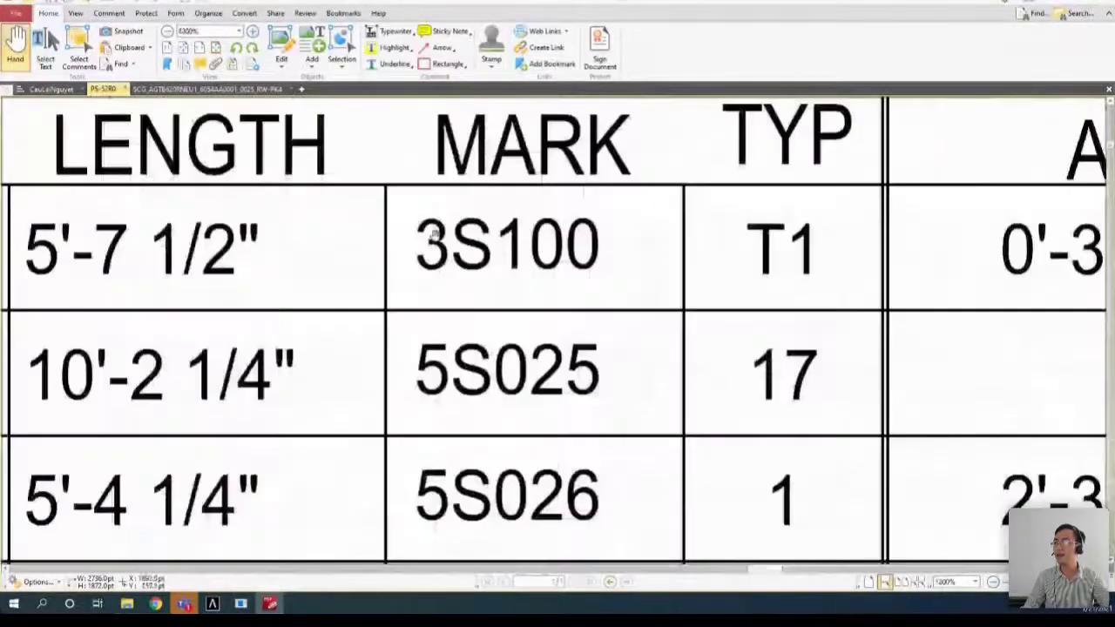
{"action": "scroll", "coordinate": [421, 199], "scroll_direction": "down", "scroll_amount": 3, "text": "ctrl"}
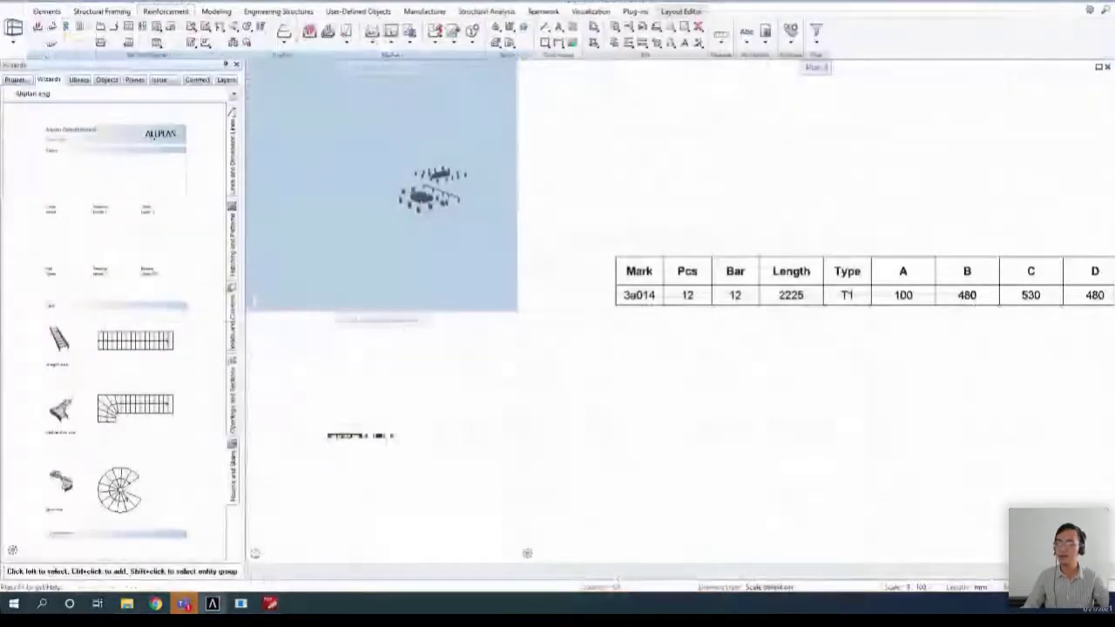
- Start Services 2021, open the General program data (ETC, LIC) folder in File Explorer, and minimise the Services window
{"action": "left_click", "coordinate": [14, 603]}
{"action": "left_click", "coordinate": [14, 603]}
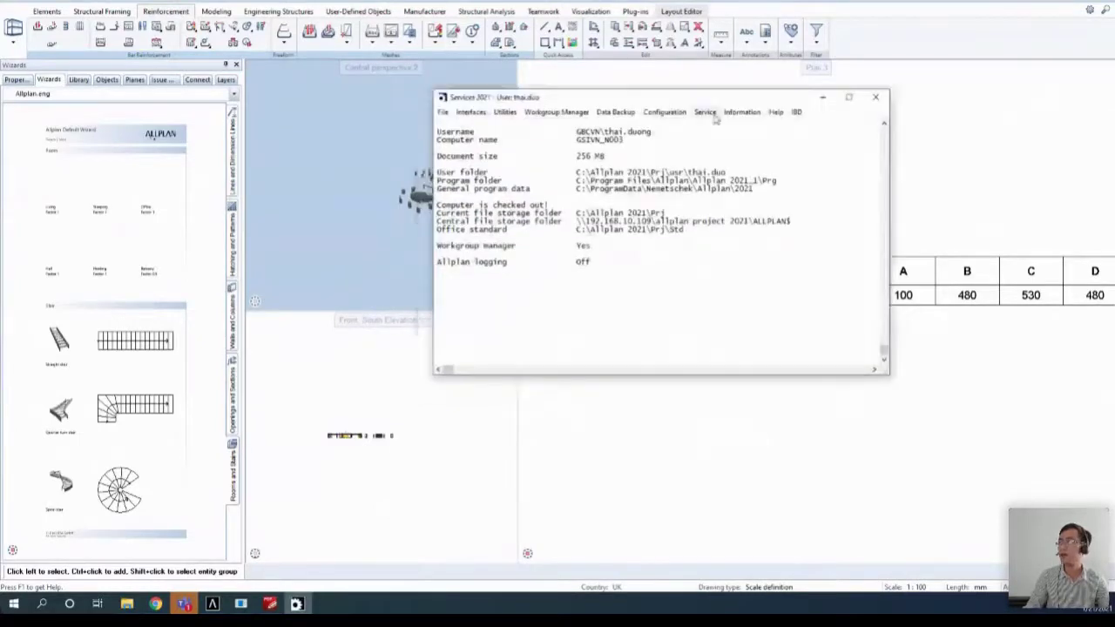
{"action": "left_click", "coordinate": [705, 111]}
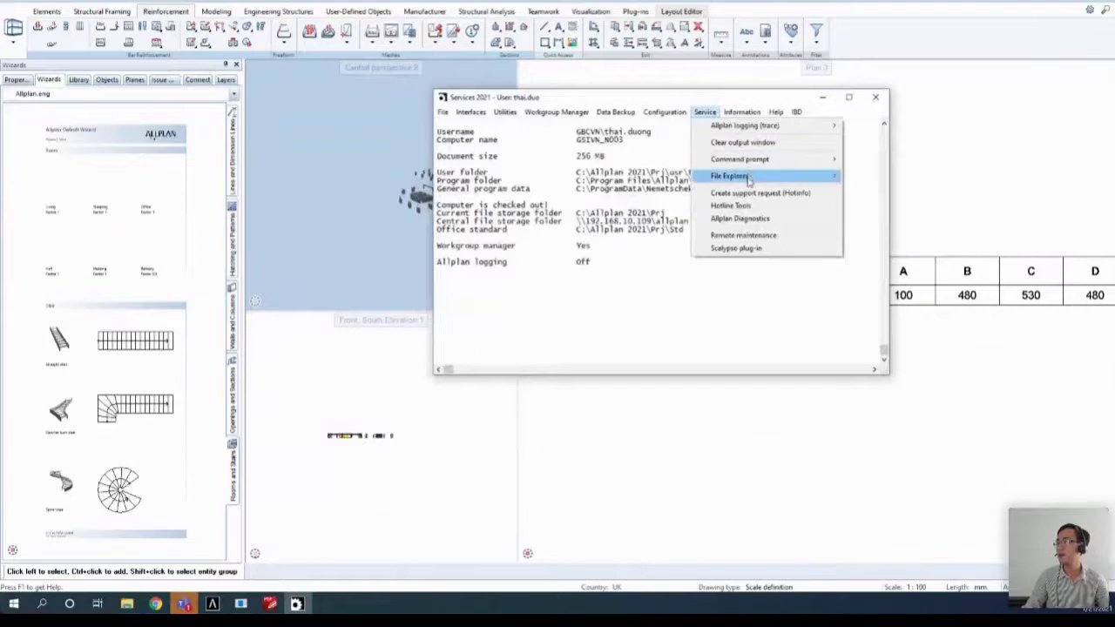
{"action": "mouse_move", "coordinate": [740, 177]}
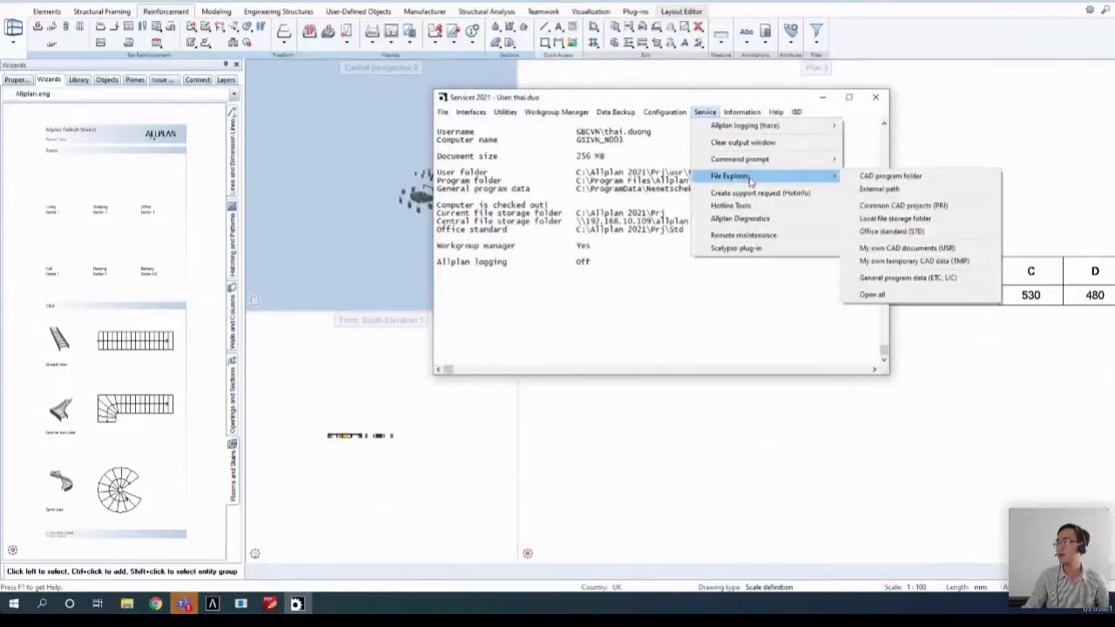
{"action": "left_click", "coordinate": [897, 279]}
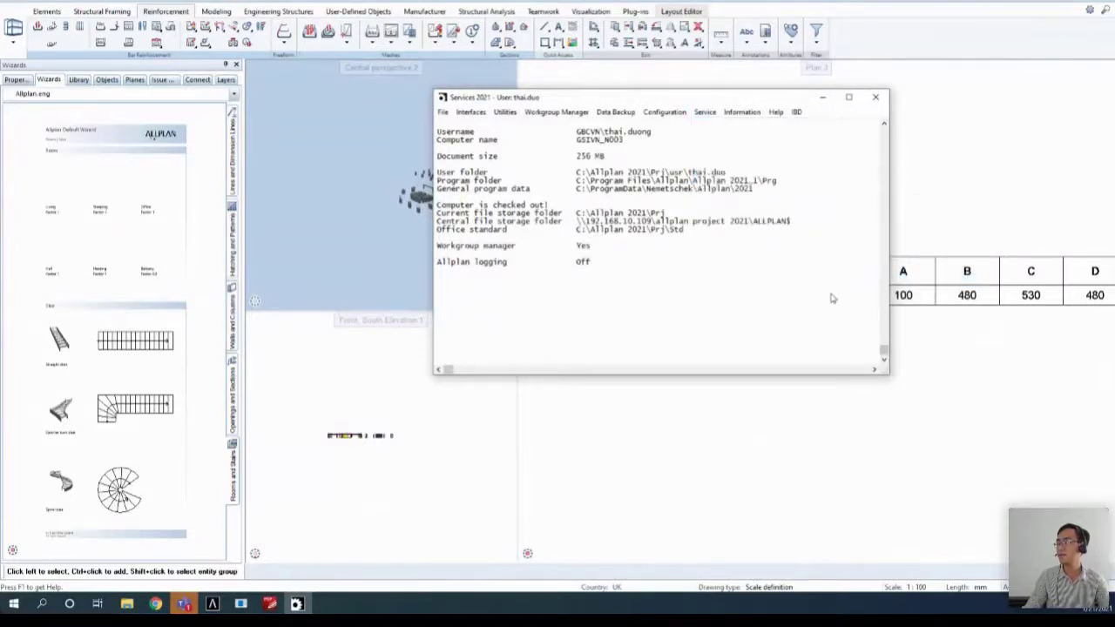
{"action": "left_click", "coordinate": [821, 97]}
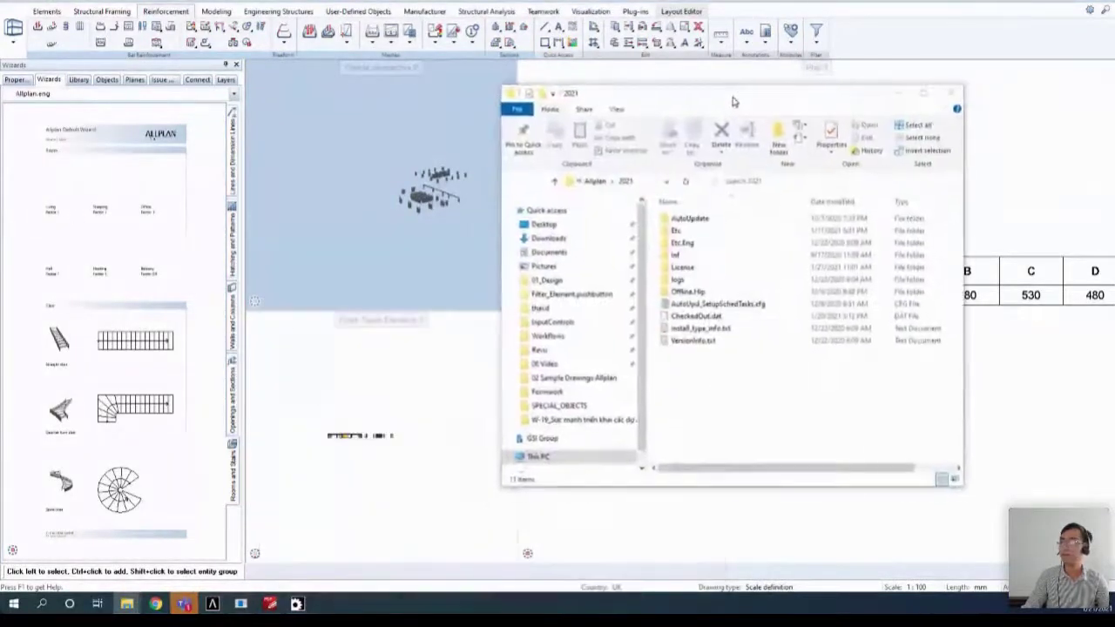
- Open the Nat_Code folder inside Etc and look through its numbered Norm subfolders, with Quick access collapsed
{"action": "double_click", "coordinate": [684, 232]}
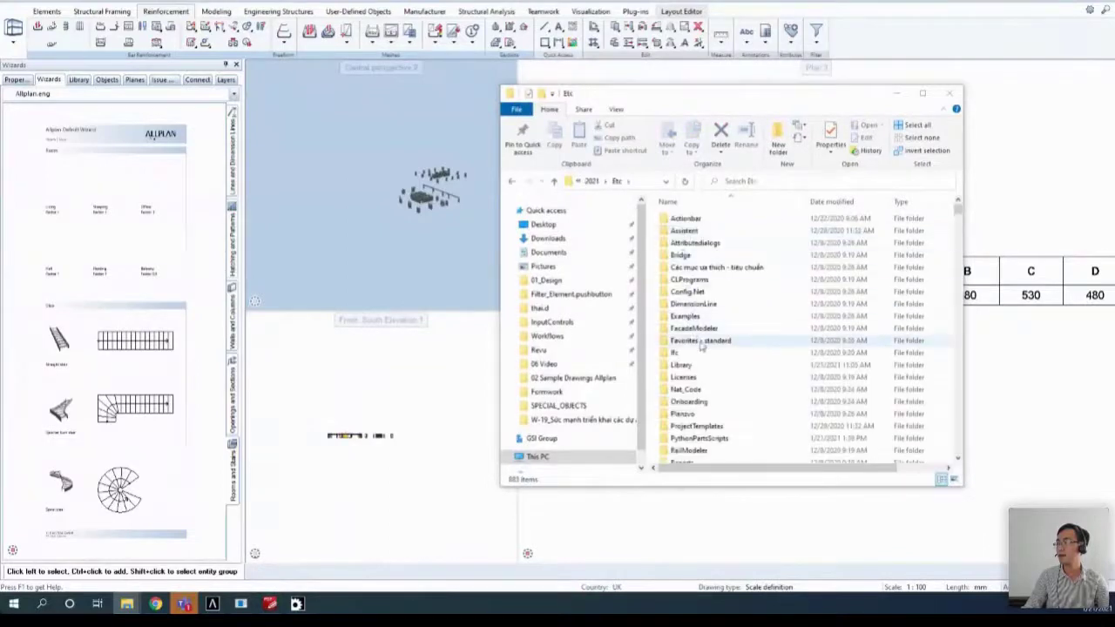
{"action": "scroll", "coordinate": [702, 348], "scroll_direction": "down", "scroll_amount": 3}
{"action": "scroll", "coordinate": [711, 375], "scroll_direction": "down", "scroll_amount": 1}
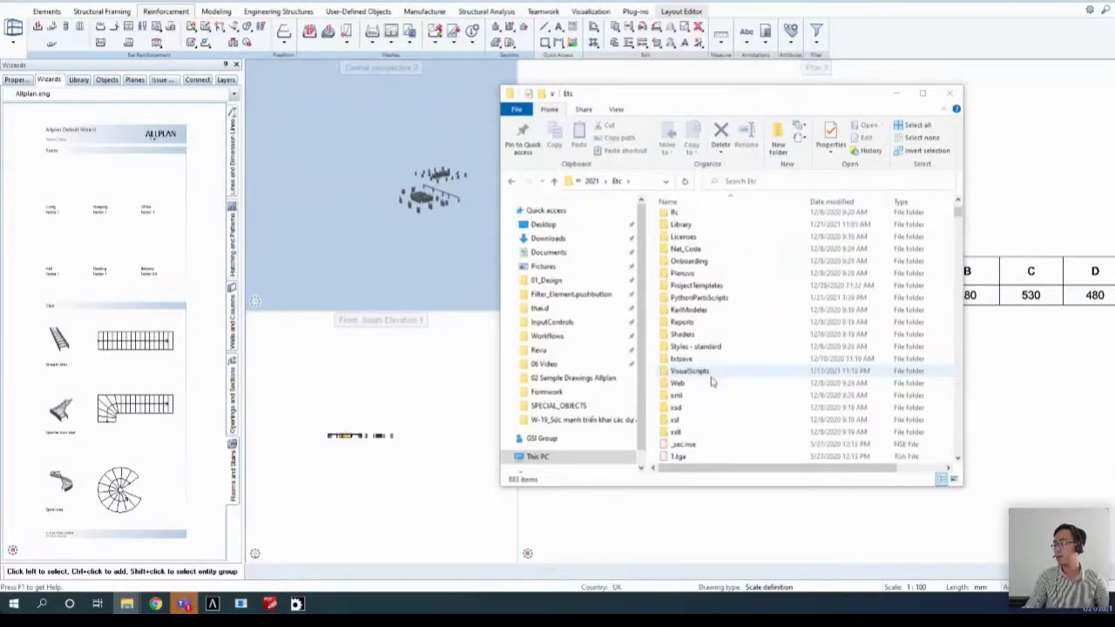
{"action": "scroll", "coordinate": [711, 376], "scroll_direction": "up", "scroll_amount": 1}
{"action": "double_click", "coordinate": [698, 276]}
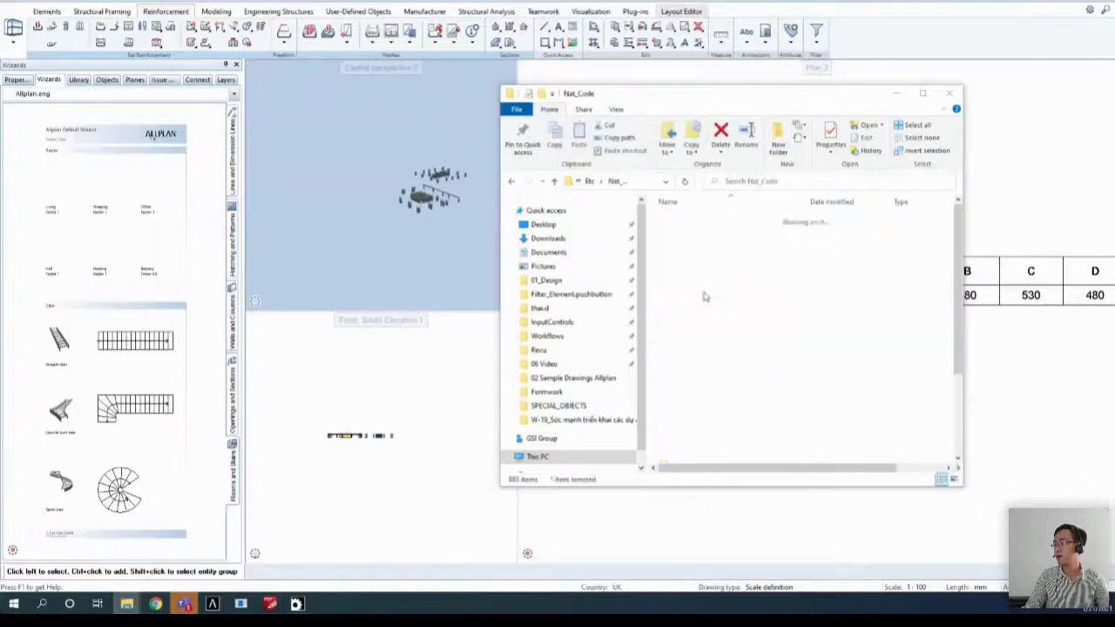
{"action": "scroll", "coordinate": [728, 369], "scroll_direction": "down", "scroll_amount": 3}
{"action": "scroll", "coordinate": [725, 357], "scroll_direction": "up", "scroll_amount": 3}
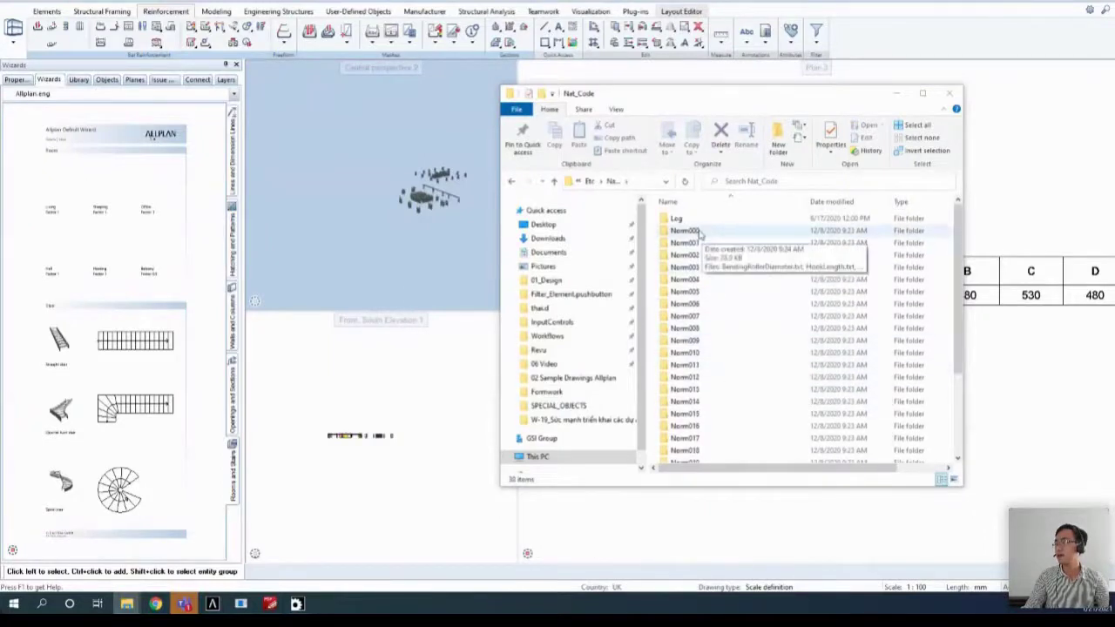
{"action": "scroll", "coordinate": [699, 266], "scroll_direction": "down", "scroll_amount": 3}
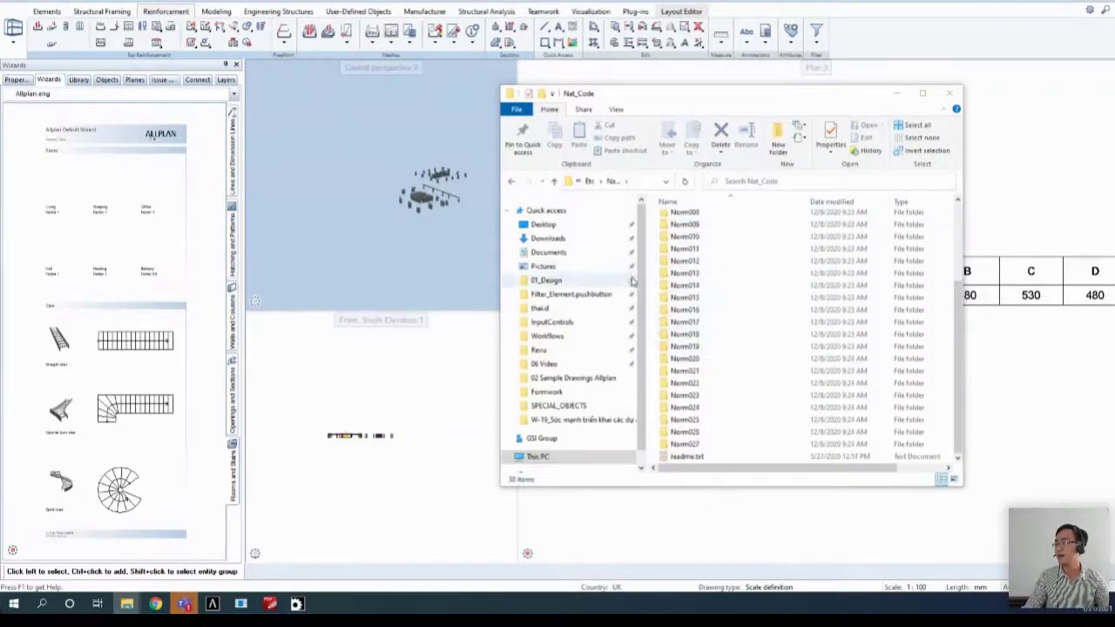
{"action": "left_click", "coordinate": [507, 210]}
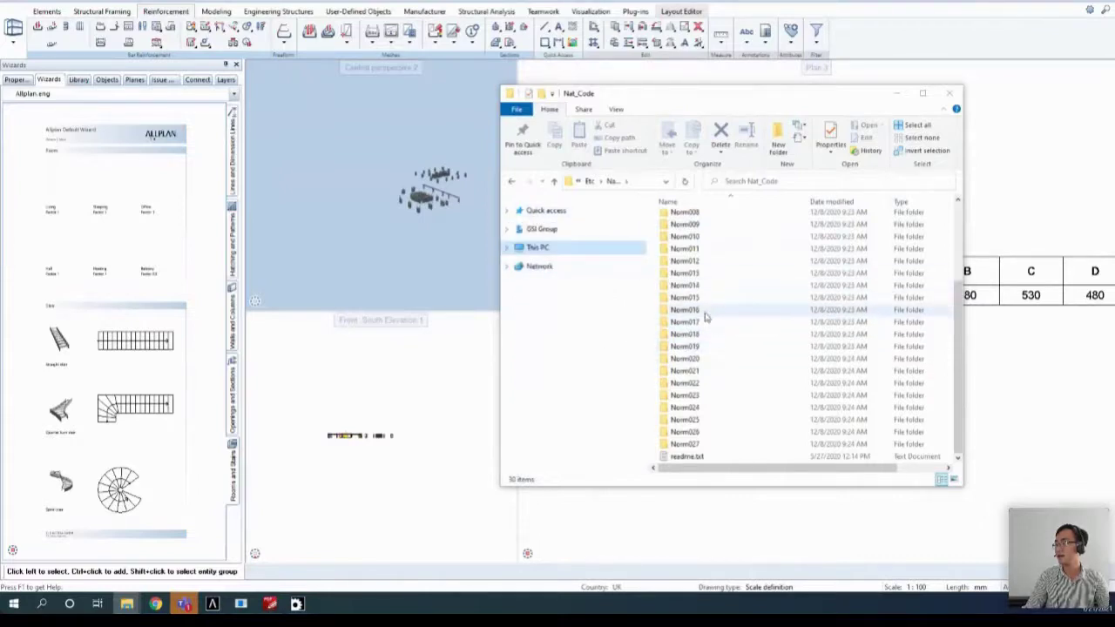
{"action": "scroll", "coordinate": [705, 316], "scroll_direction": "up", "scroll_amount": 3}
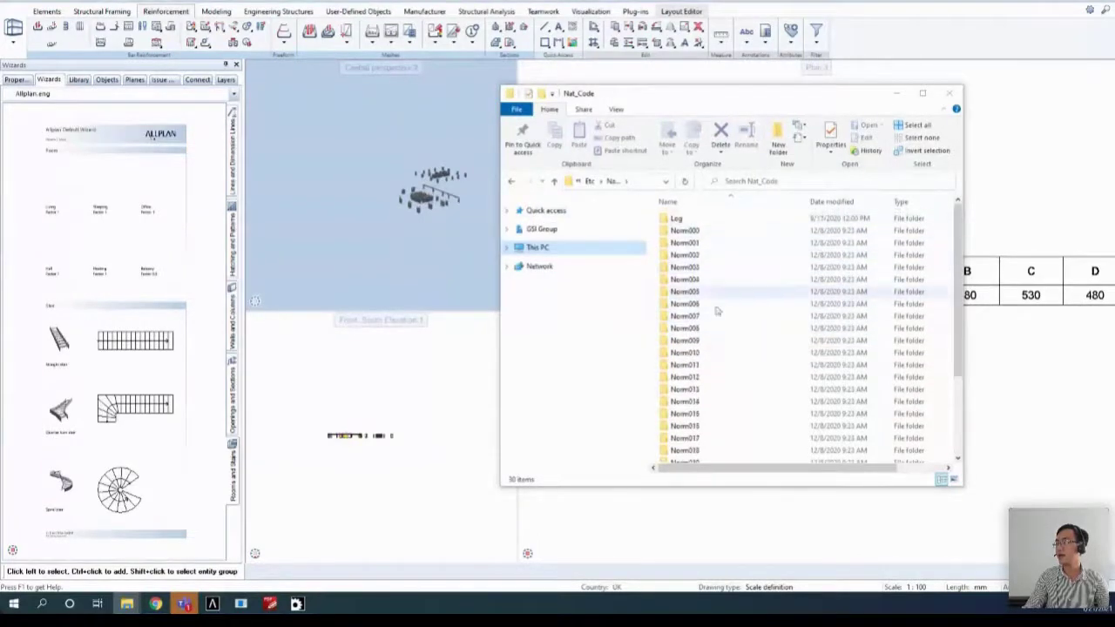
- Check where ACI stands in the list of standards in Allplan's reinforcement options, and close the options without changes
{"action": "left_click", "coordinate": [199, 2]}
{"action": "left_click", "coordinate": [214, 9]}
{"action": "left_click", "coordinate": [460, 124]}
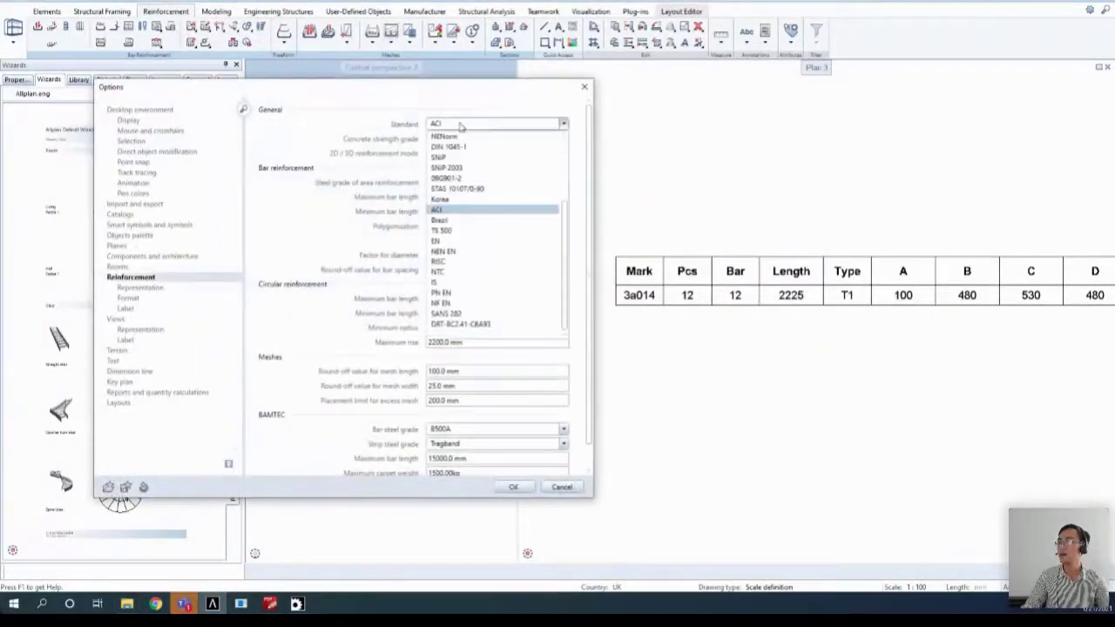
{"action": "scroll", "coordinate": [487, 138], "scroll_direction": "up", "scroll_amount": 3}
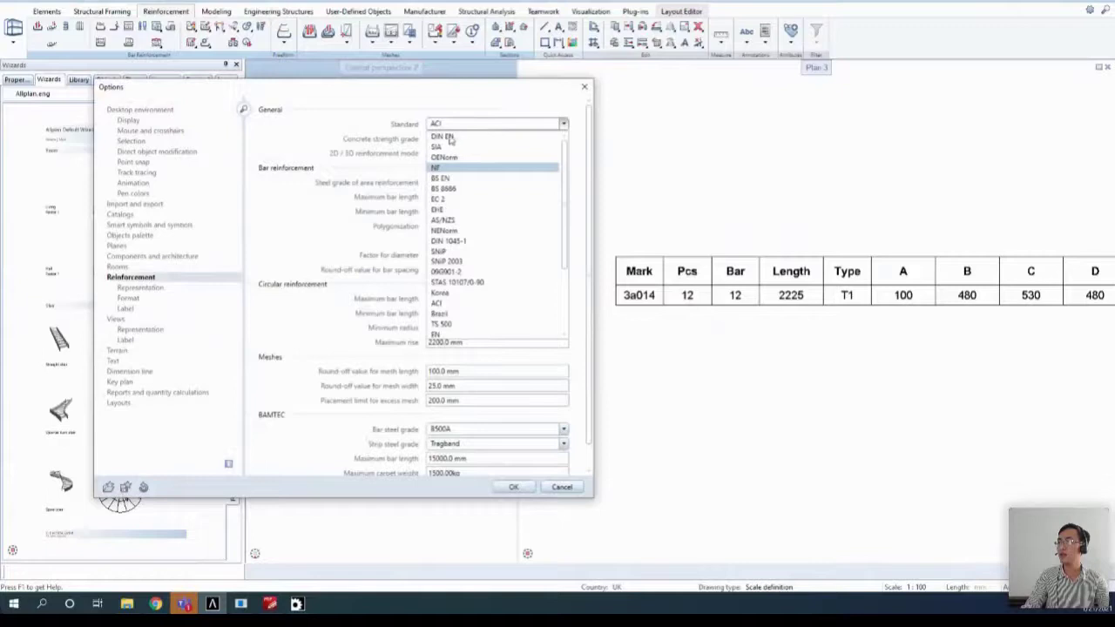
{"action": "scroll", "coordinate": [456, 235], "scroll_direction": "down", "scroll_amount": 2}
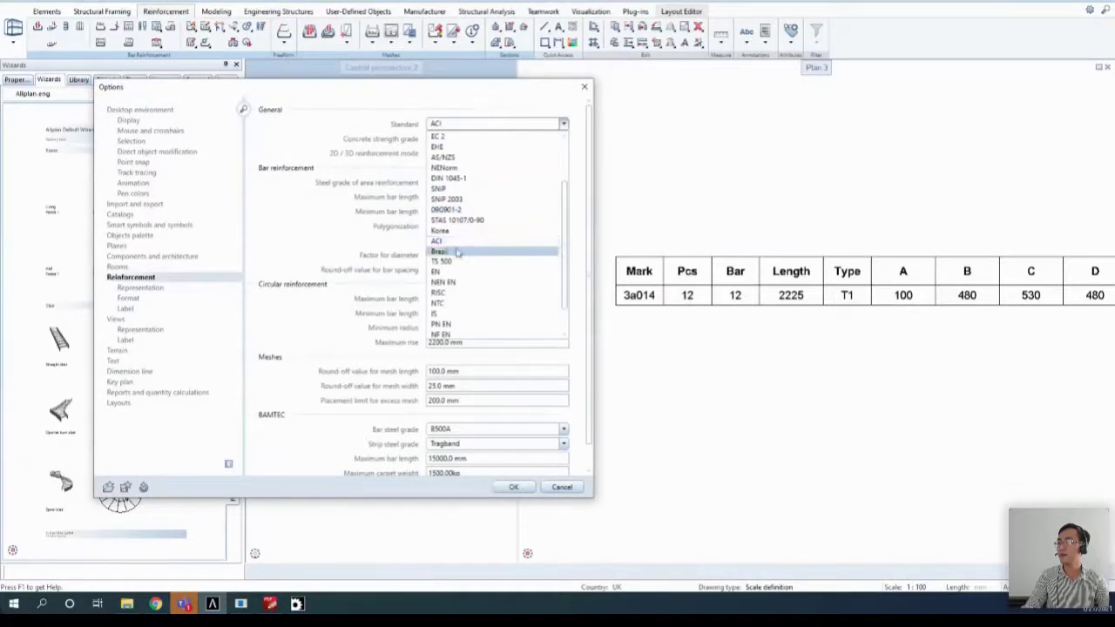
{"action": "scroll", "coordinate": [457, 218], "scroll_direction": "up", "scroll_amount": 2}
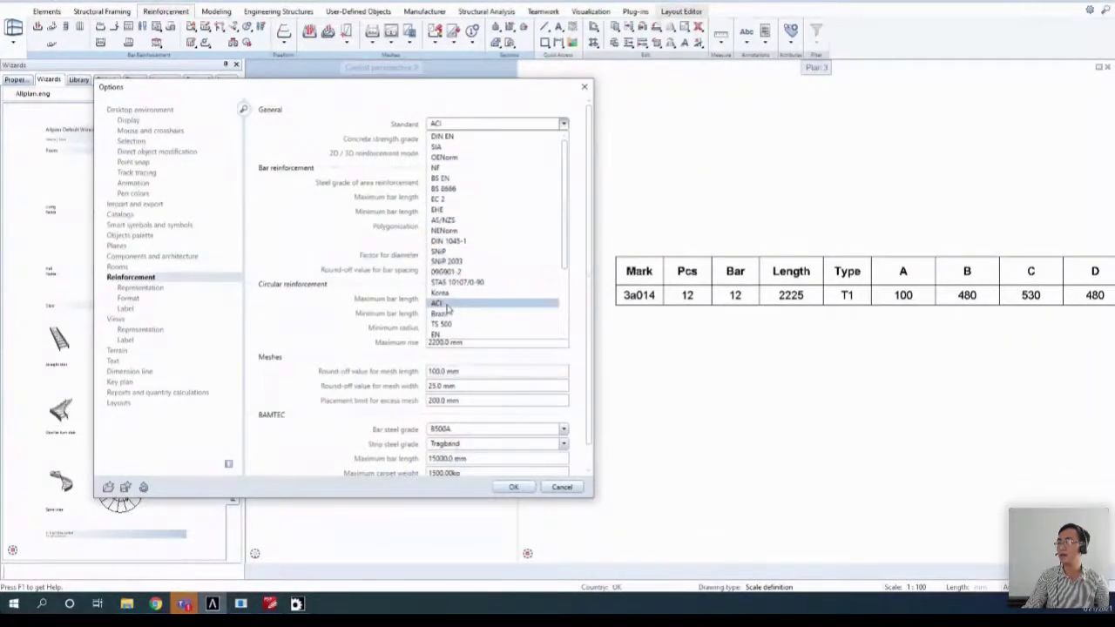
{"action": "left_click", "coordinate": [589, 102]}
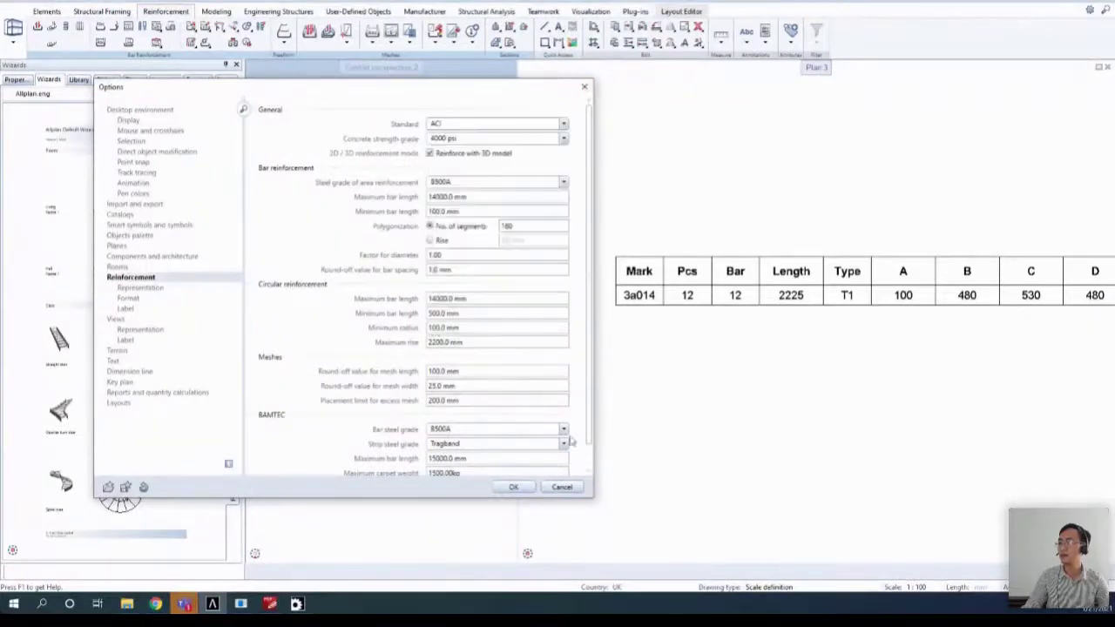
{"action": "left_click", "coordinate": [297, 603]}
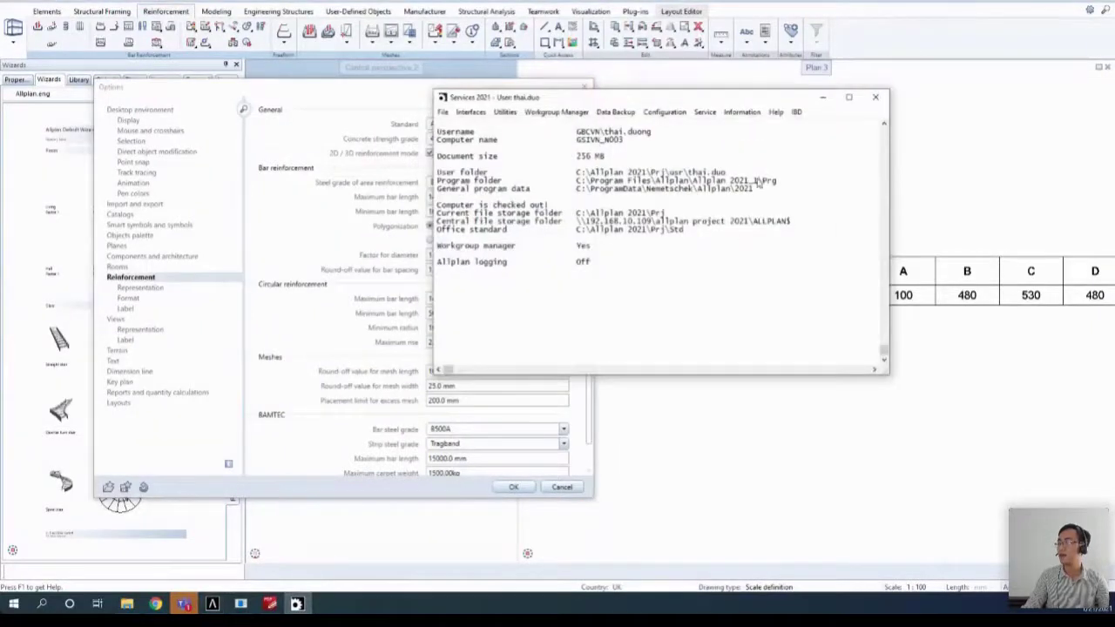
{"action": "left_click", "coordinate": [822, 96]}
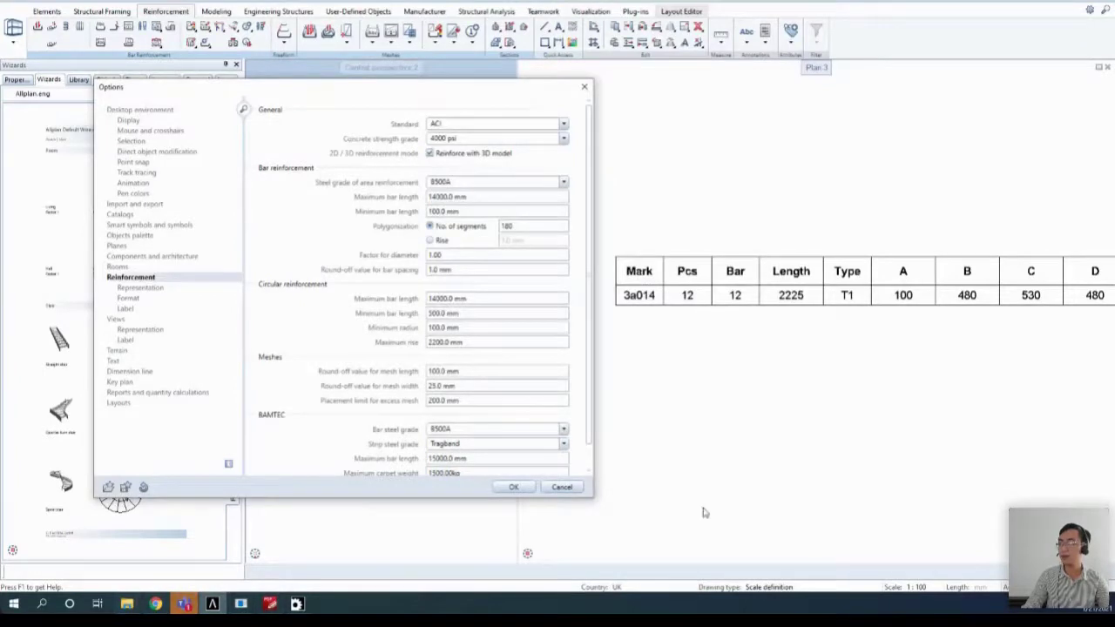
{"action": "left_click", "coordinate": [587, 89]}
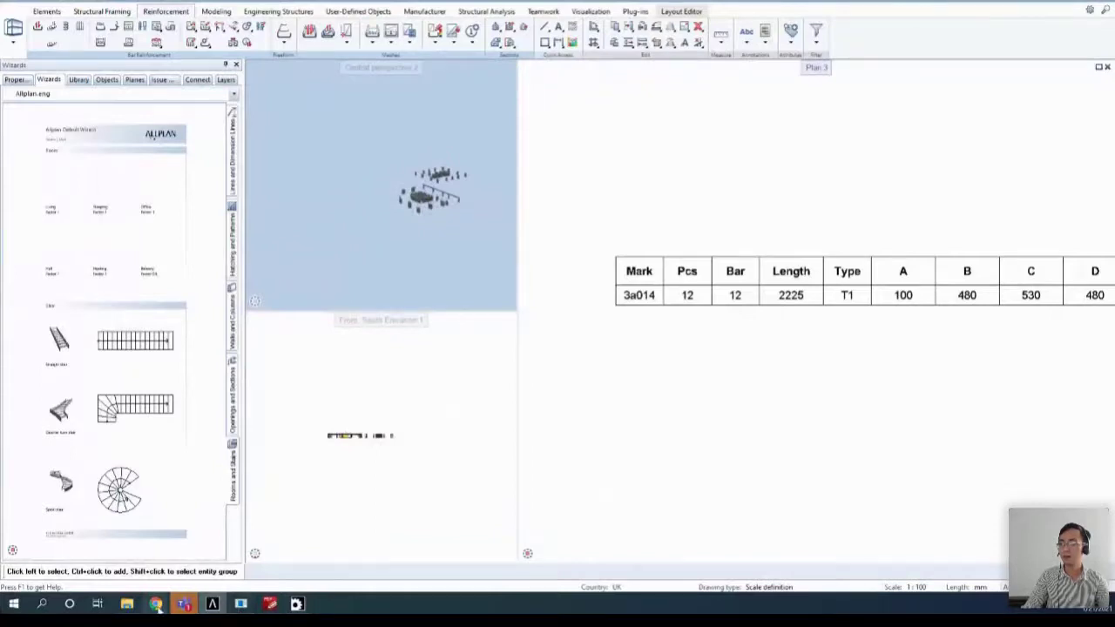
- Return to the Nat_Code folder in File Explorer and open the Norm016 subfolder
{"action": "mouse_move", "coordinate": [126, 603]}
{"action": "left_click", "coordinate": [206, 555]}
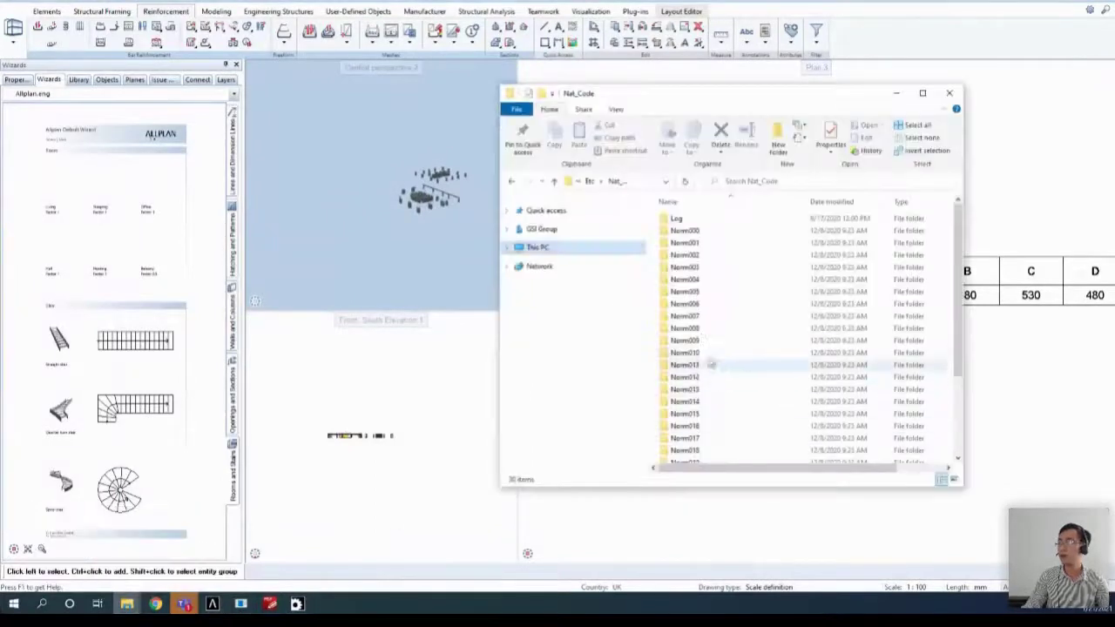
{"action": "scroll", "coordinate": [704, 349], "scroll_direction": "down", "scroll_amount": 2}
{"action": "left_click", "coordinate": [699, 322]}
{"action": "double_click", "coordinate": [700, 322]}
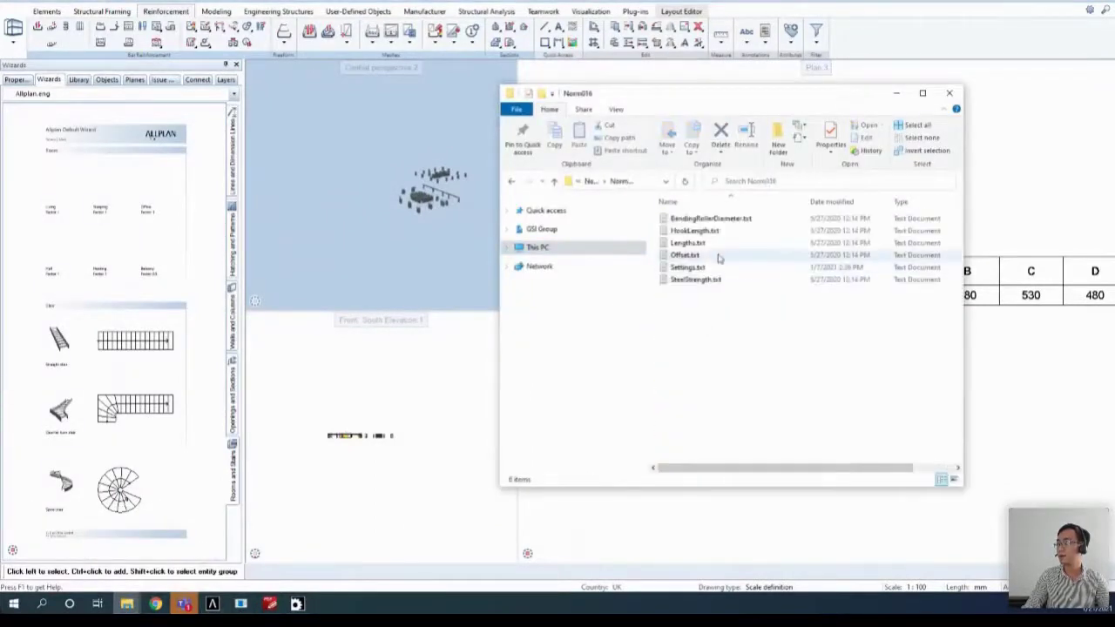
- Open Settings.txt from the Norm016 folder and examine its ACI heading, concrete grades, bending roller factors and Conditions section
{"action": "left_click", "coordinate": [705, 268]}
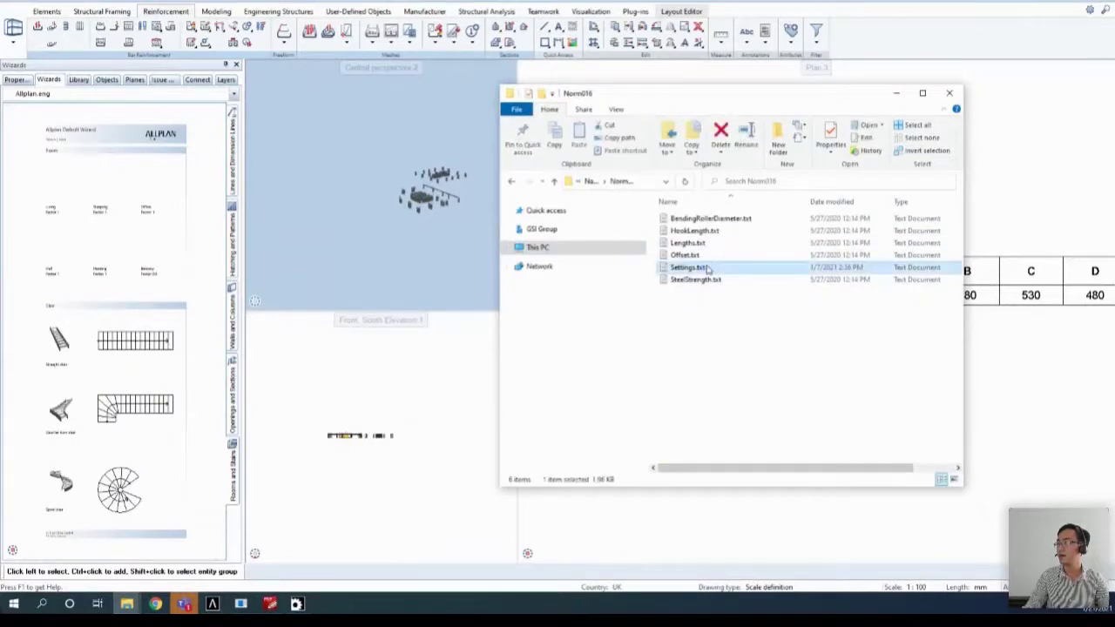
{"action": "double_click", "coordinate": [709, 269]}
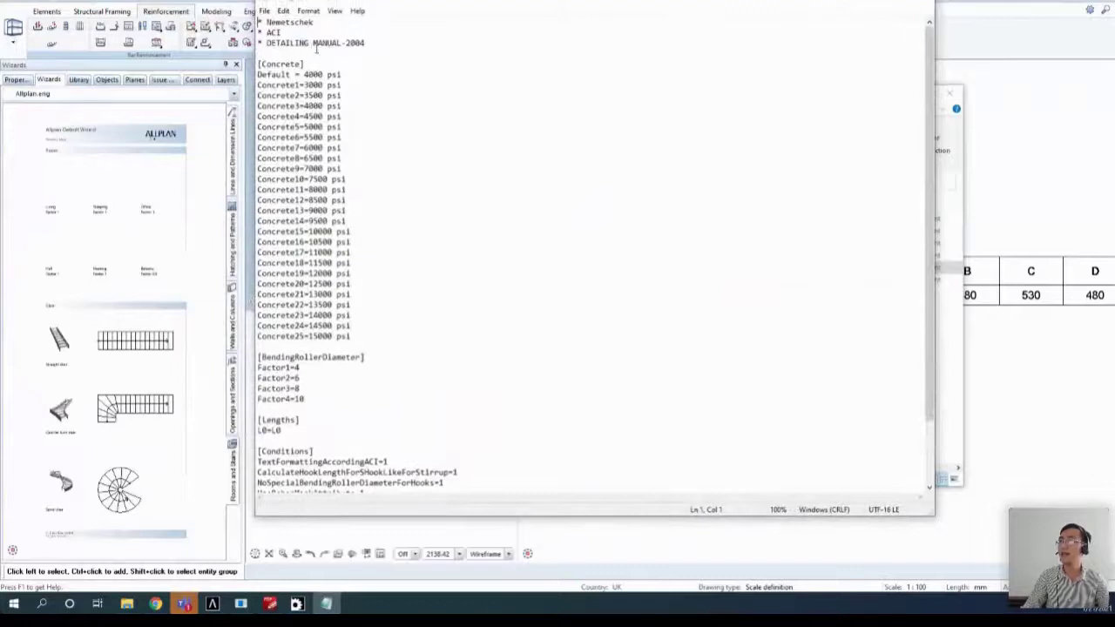
{"action": "left_click_drag", "start_coordinate": [296, 34], "coordinate": [264, 33]}
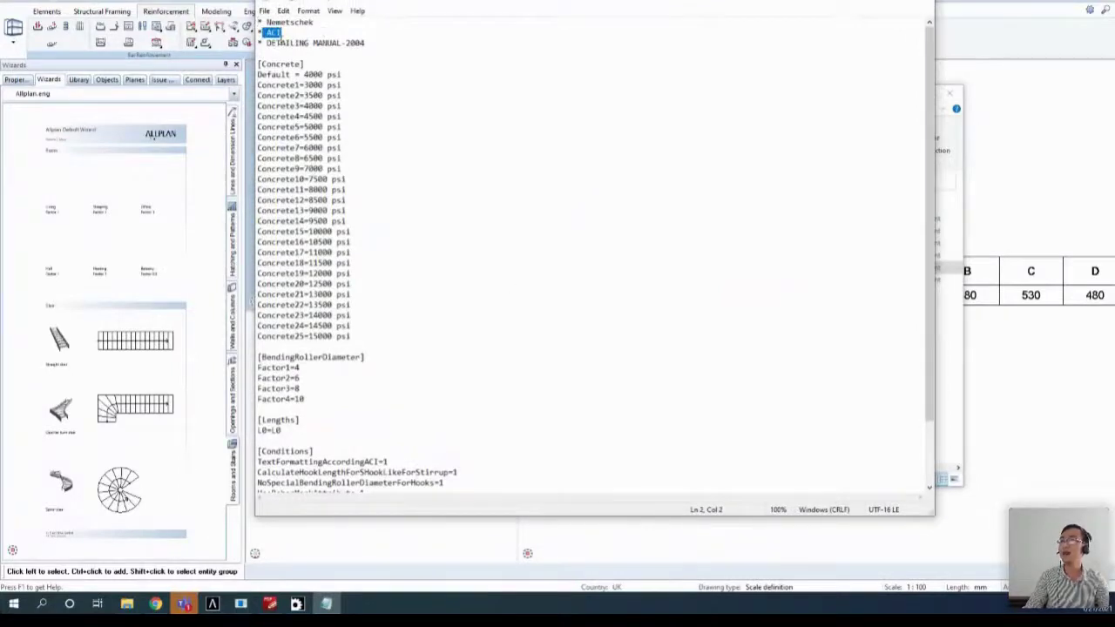
{"action": "scroll", "coordinate": [355, 175], "scroll_direction": "down", "scroll_amount": 3}
{"action": "left_click", "coordinate": [352, 284]}
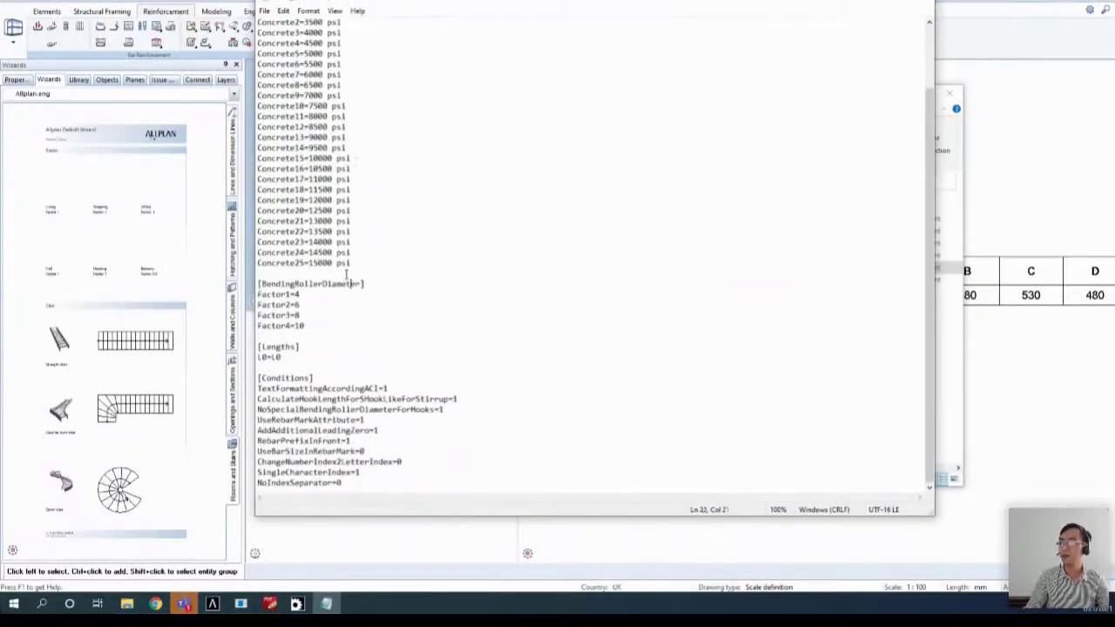
{"action": "left_click", "coordinate": [351, 265]}
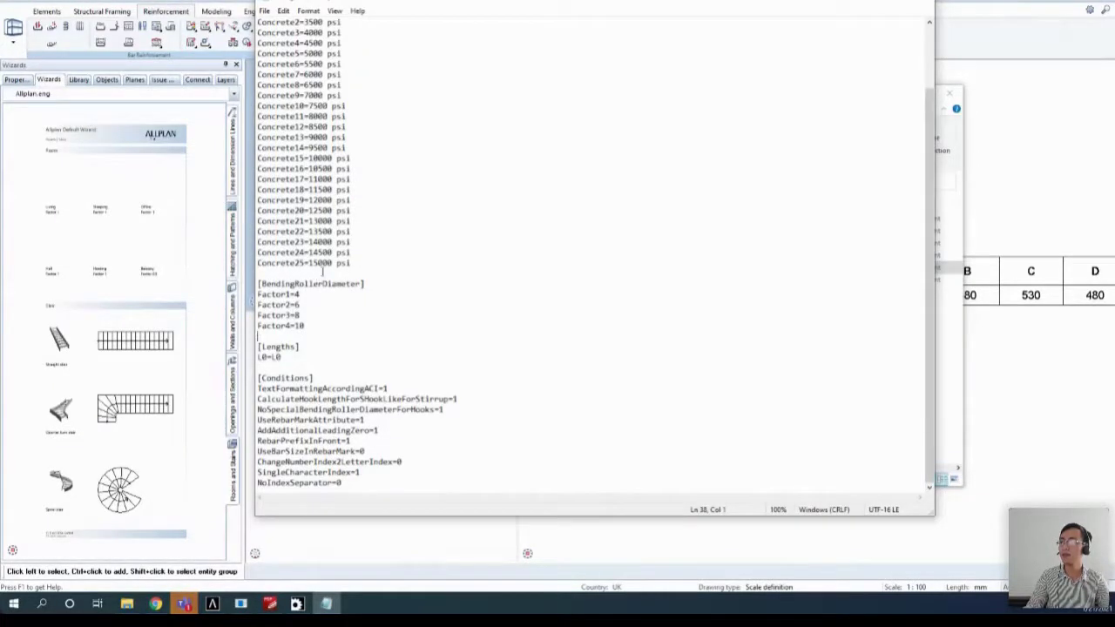
{"action": "left_click", "coordinate": [300, 272]}
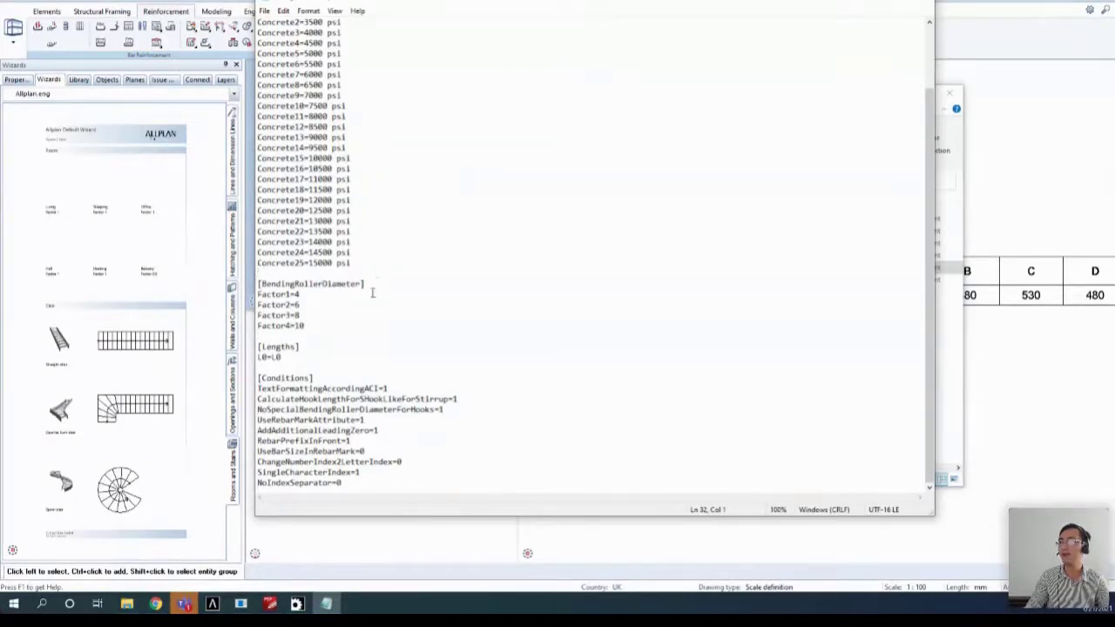
{"action": "left_click", "coordinate": [364, 441]}
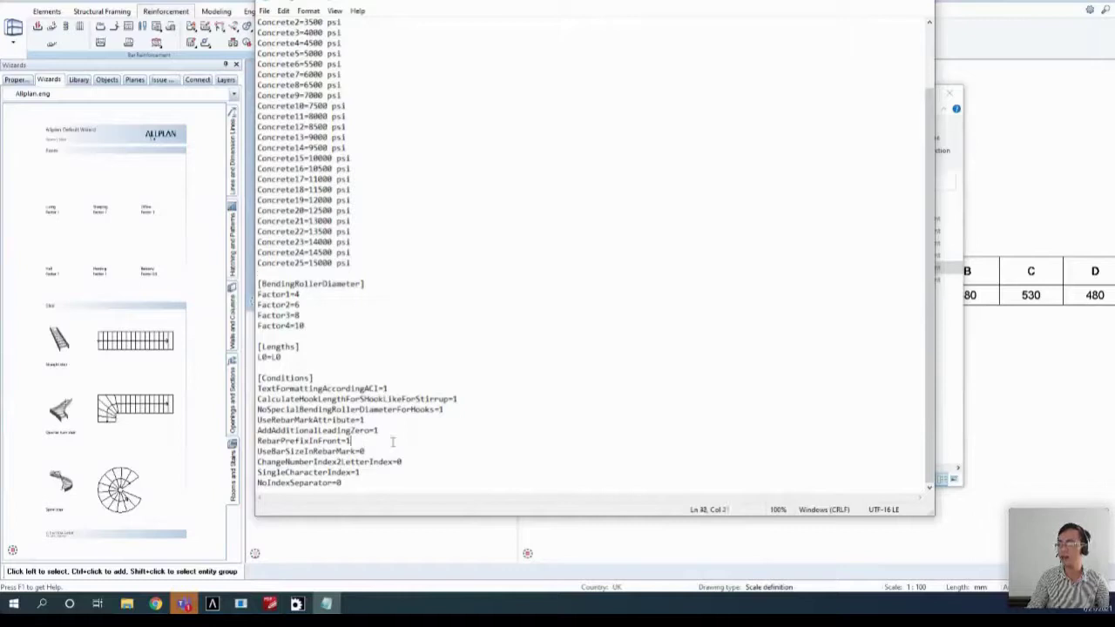
{"action": "left_click", "coordinate": [344, 461]}
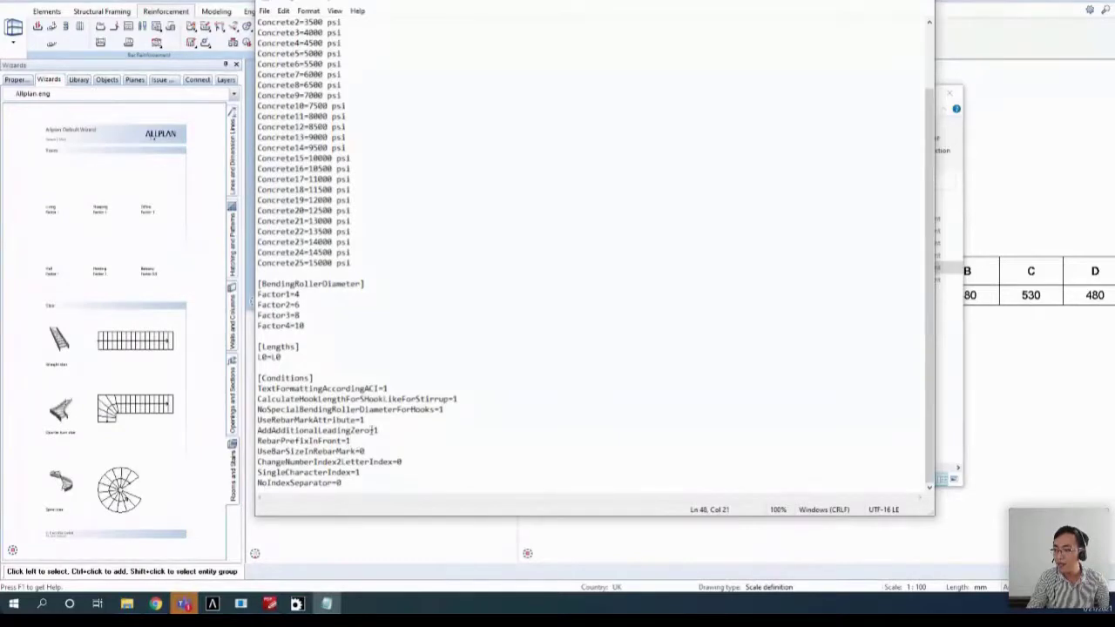
- Examine the UseRebarMarkAttribute and RebarPrefixInFront entries in the Conditions section of Settings.txt
{"action": "left_click_drag", "start_coordinate": [365, 421], "coordinate": [257, 421]}
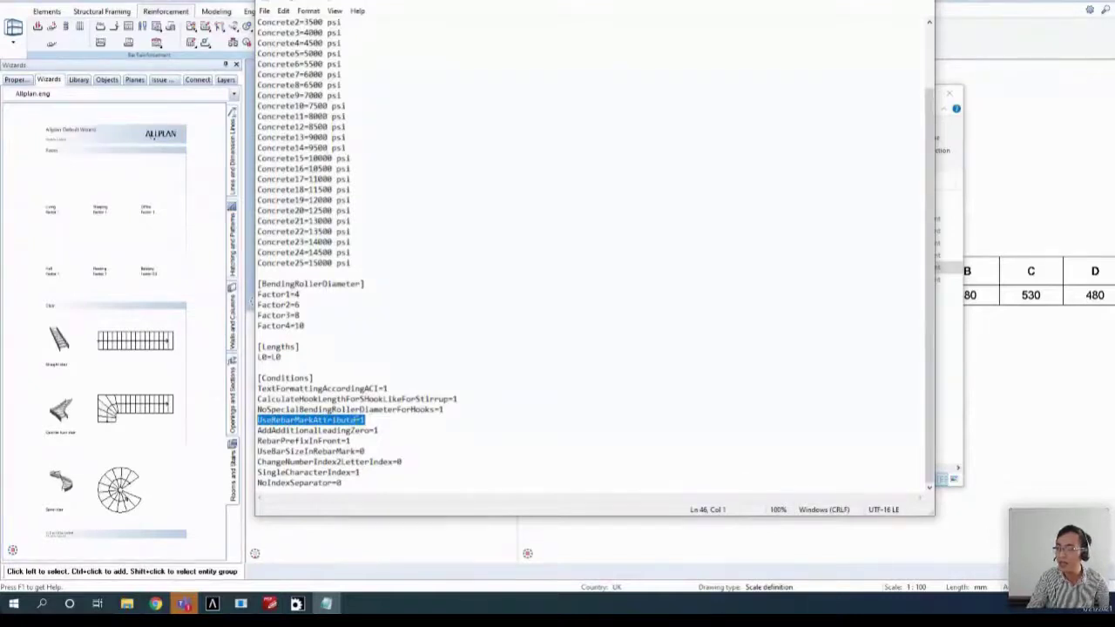
{"action": "left_click_drag", "start_coordinate": [356, 420], "coordinate": [272, 420]}
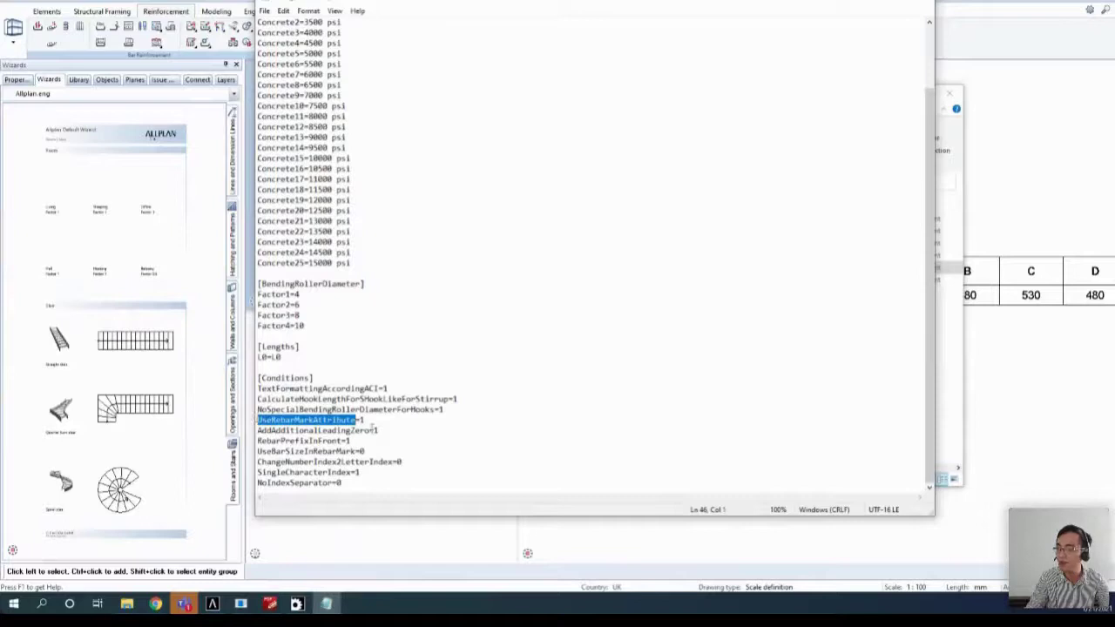
{"action": "left_click_drag", "start_coordinate": [258, 441], "coordinate": [351, 442]}
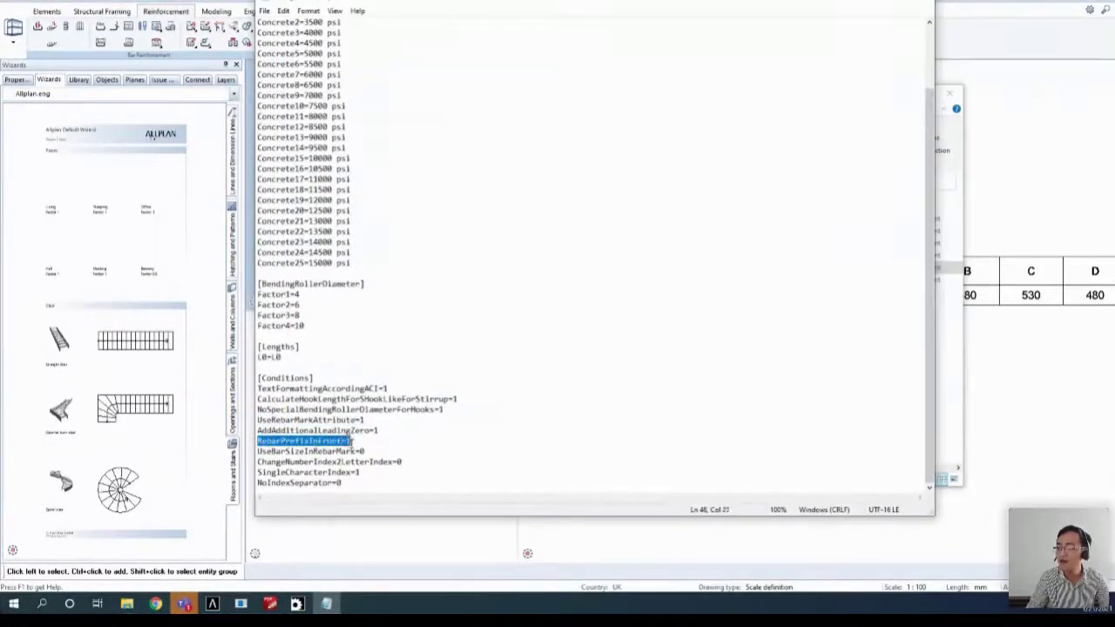
{"action": "left_click", "coordinate": [350, 440]}
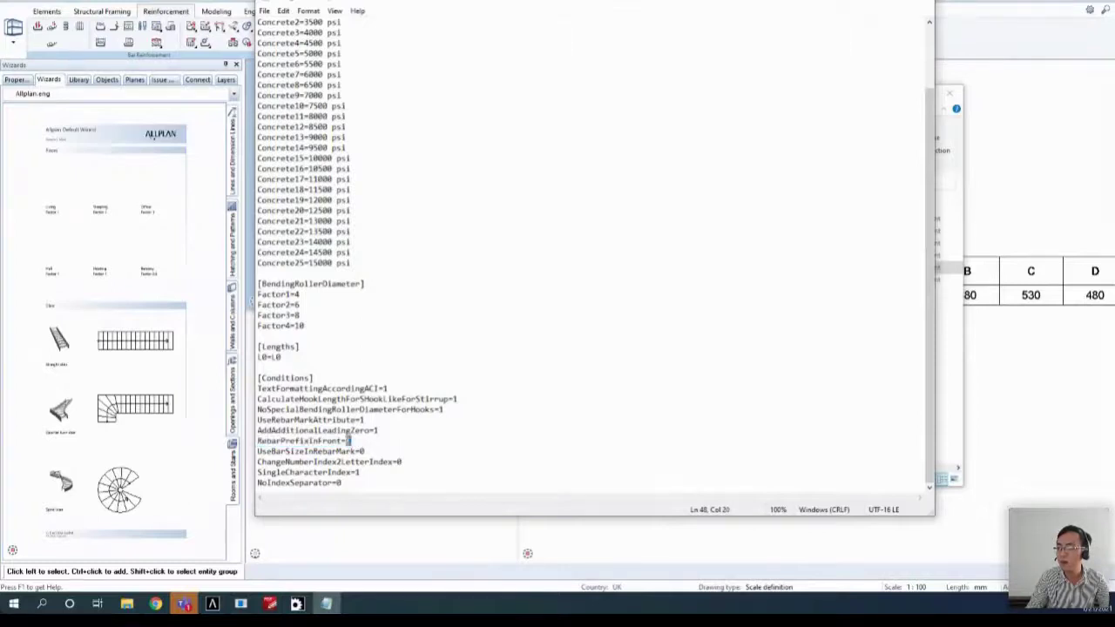
{"action": "type", "text": "0"}
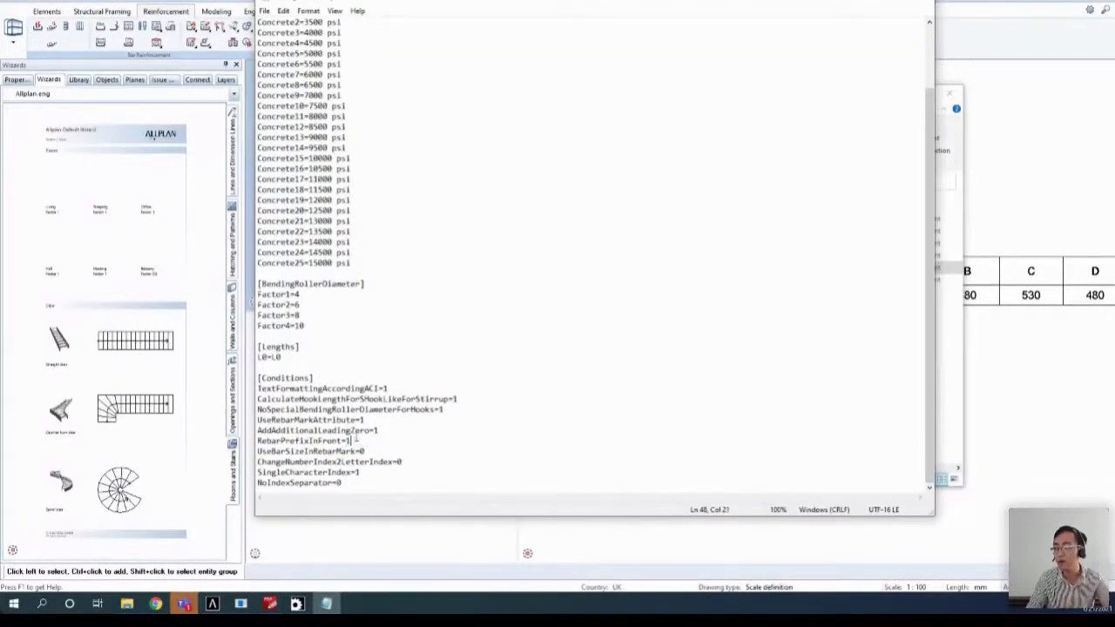
{"action": "left_click", "coordinate": [363, 420]}
- Set UseBarSizeInRebarMark to 1 in the Conditions section of Settings.txt and close the file
{"action": "left_click_drag", "start_coordinate": [260, 451], "coordinate": [368, 451]}
{"action": "left_click", "coordinate": [367, 451]}
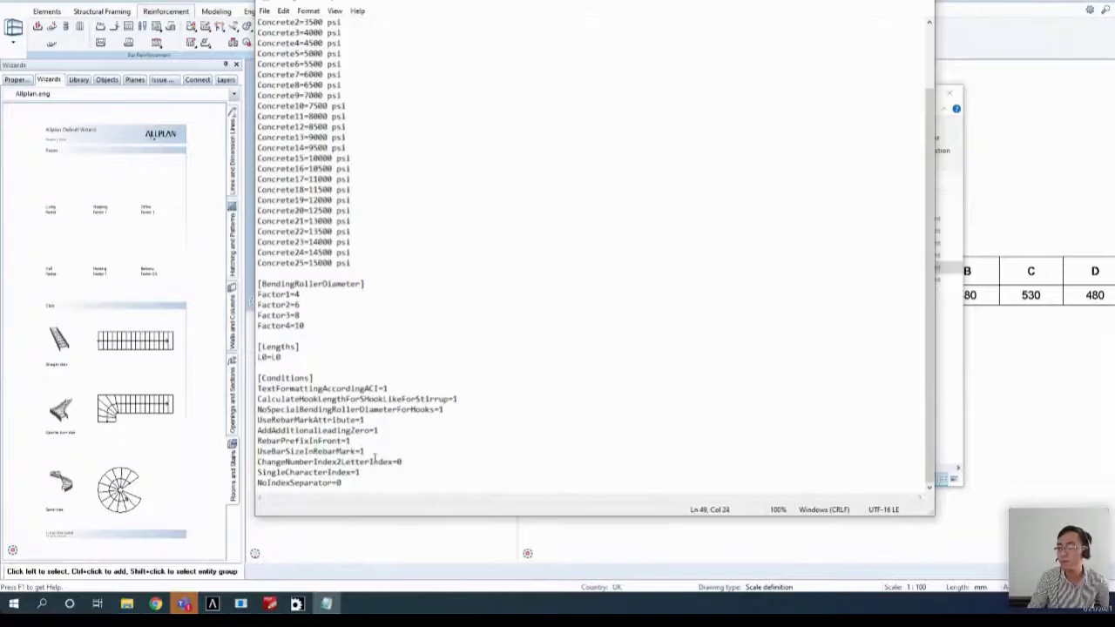
{"action": "left_click_drag", "start_coordinate": [366, 452], "coordinate": [257, 452]}
{"action": "left_click", "coordinate": [365, 454]}
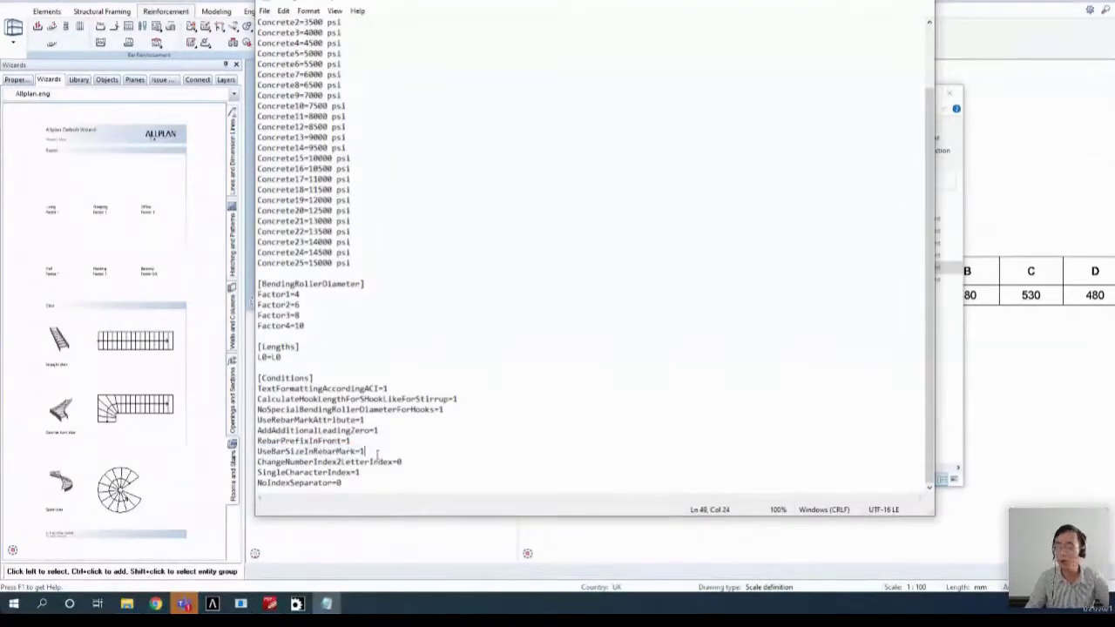
{"action": "left_click", "coordinate": [920, 3]}
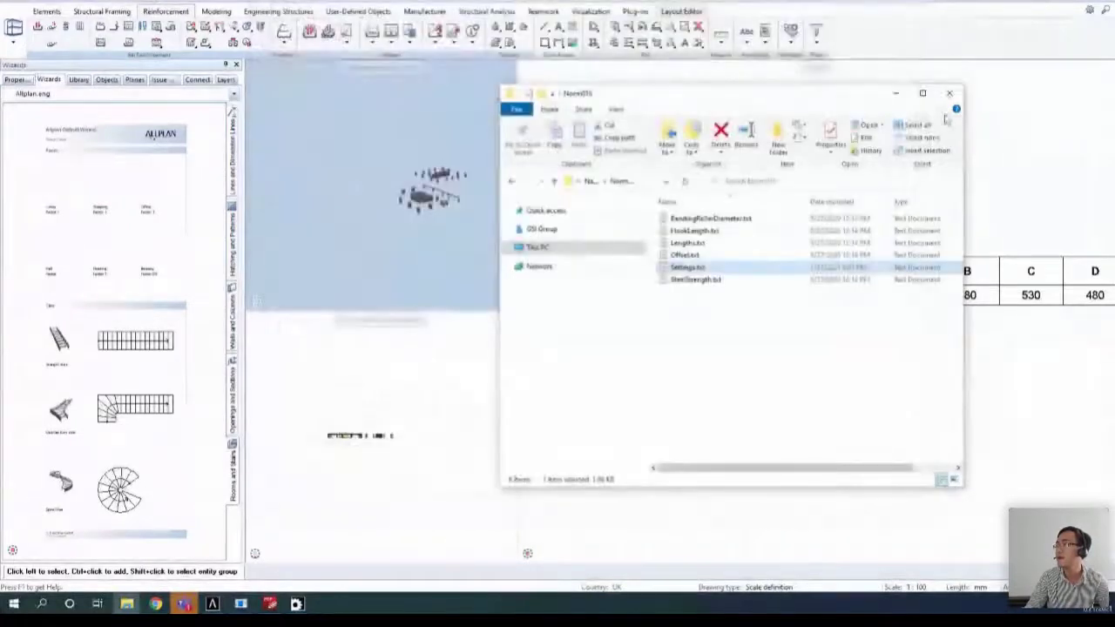
- Close the Norm016 folder window, restore the minimised Services 2021 window and close it as well
{"action": "left_click", "coordinate": [950, 93]}
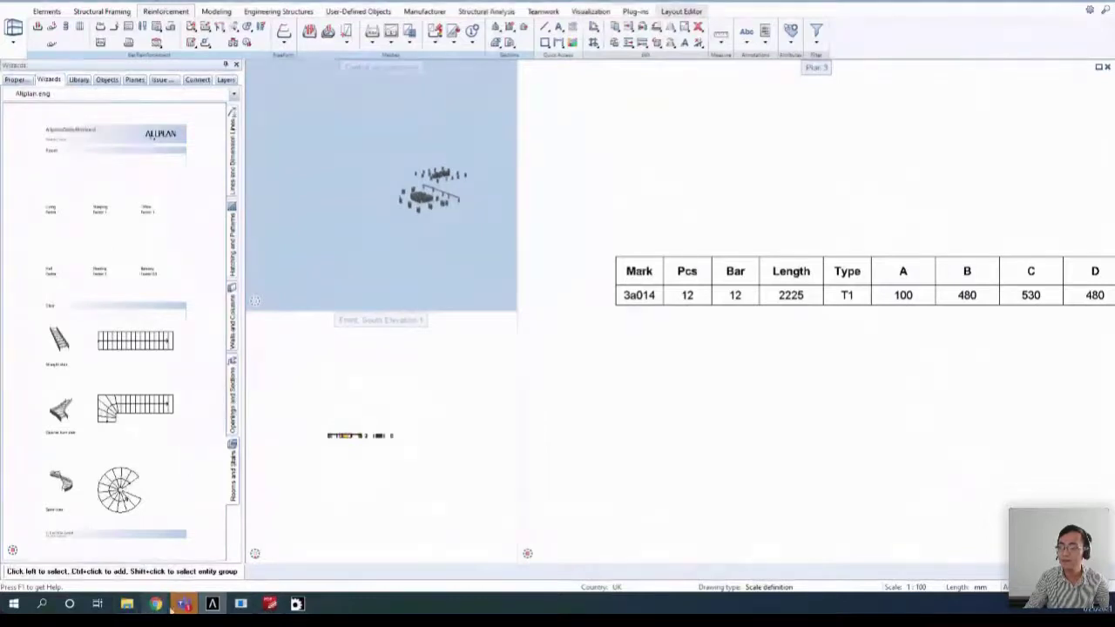
{"action": "left_click", "coordinate": [297, 604]}
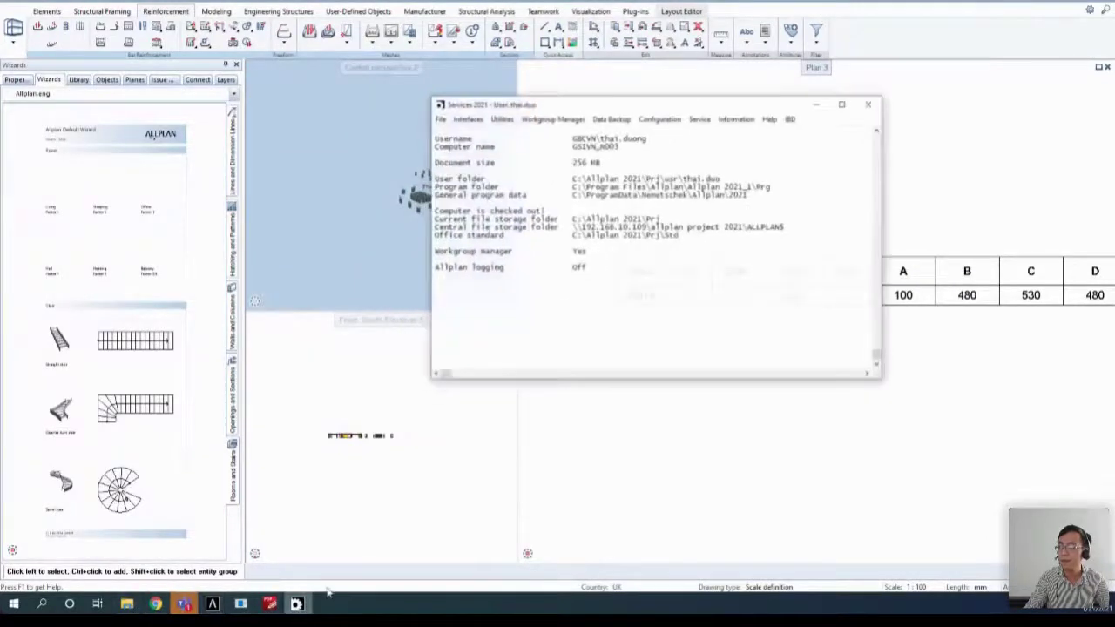
{"action": "left_click", "coordinate": [867, 104]}
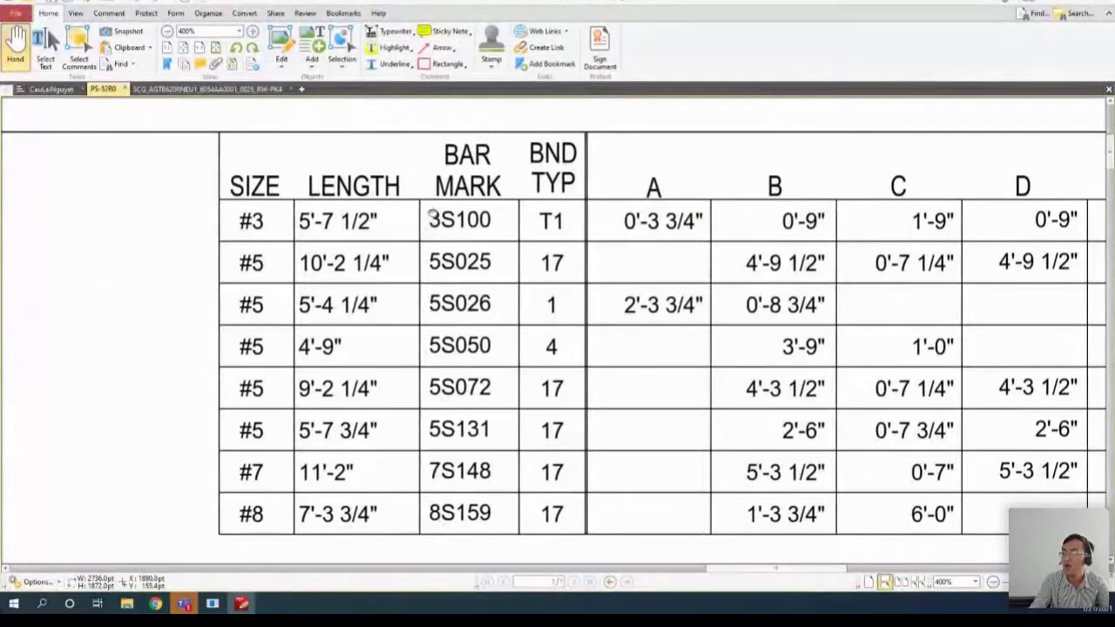
{"action": "left_click_drag", "start_coordinate": [389, 226], "coordinate": [339, 223]}
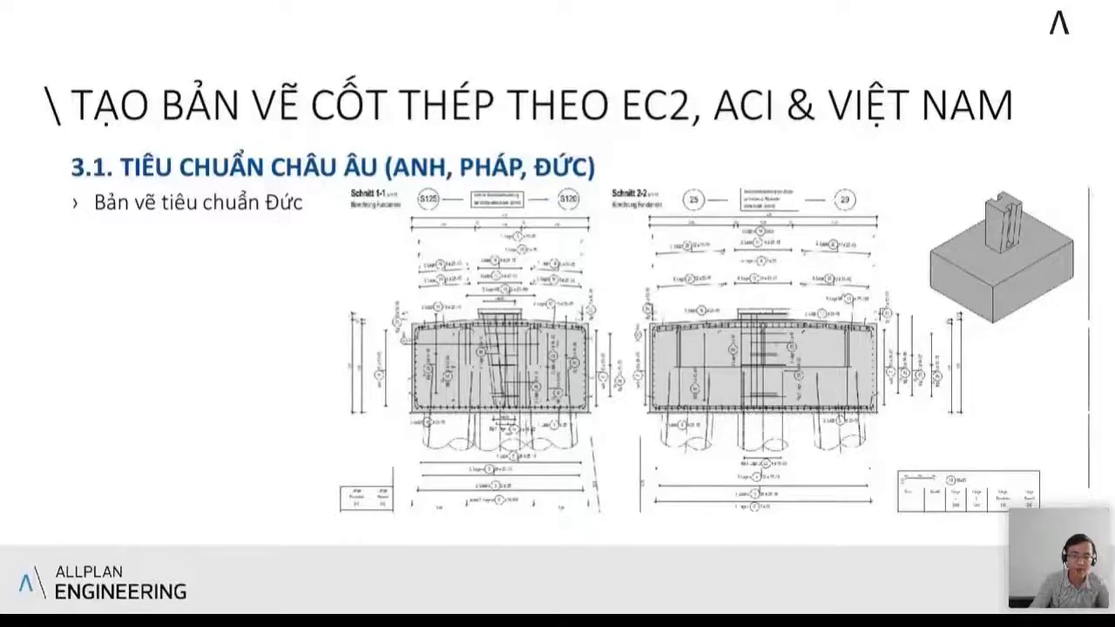
{"action": "key", "text": "Right"}
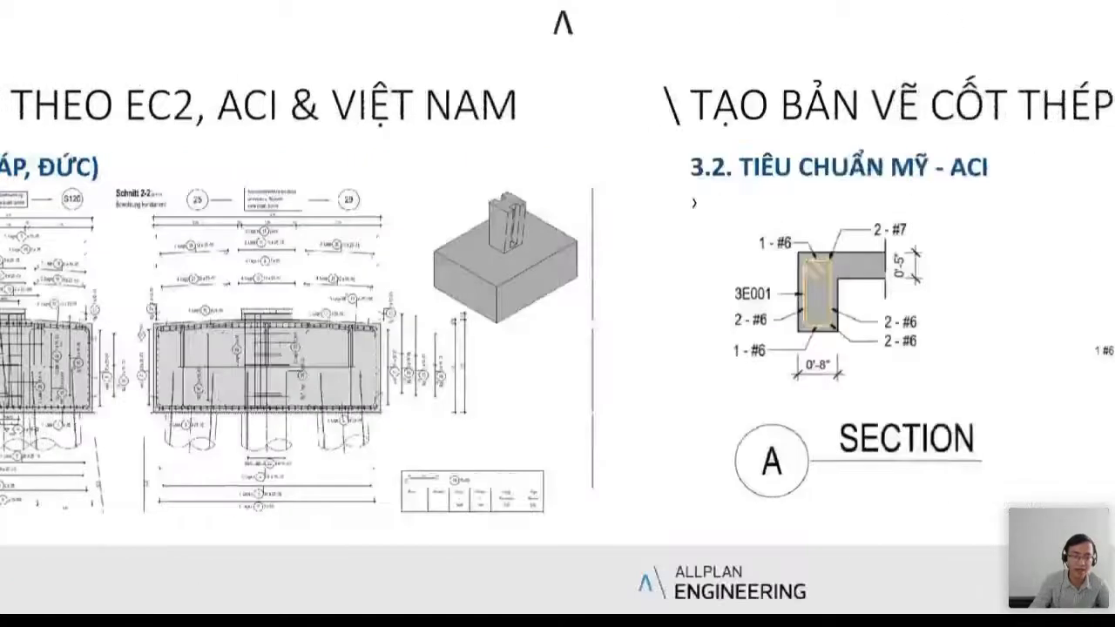